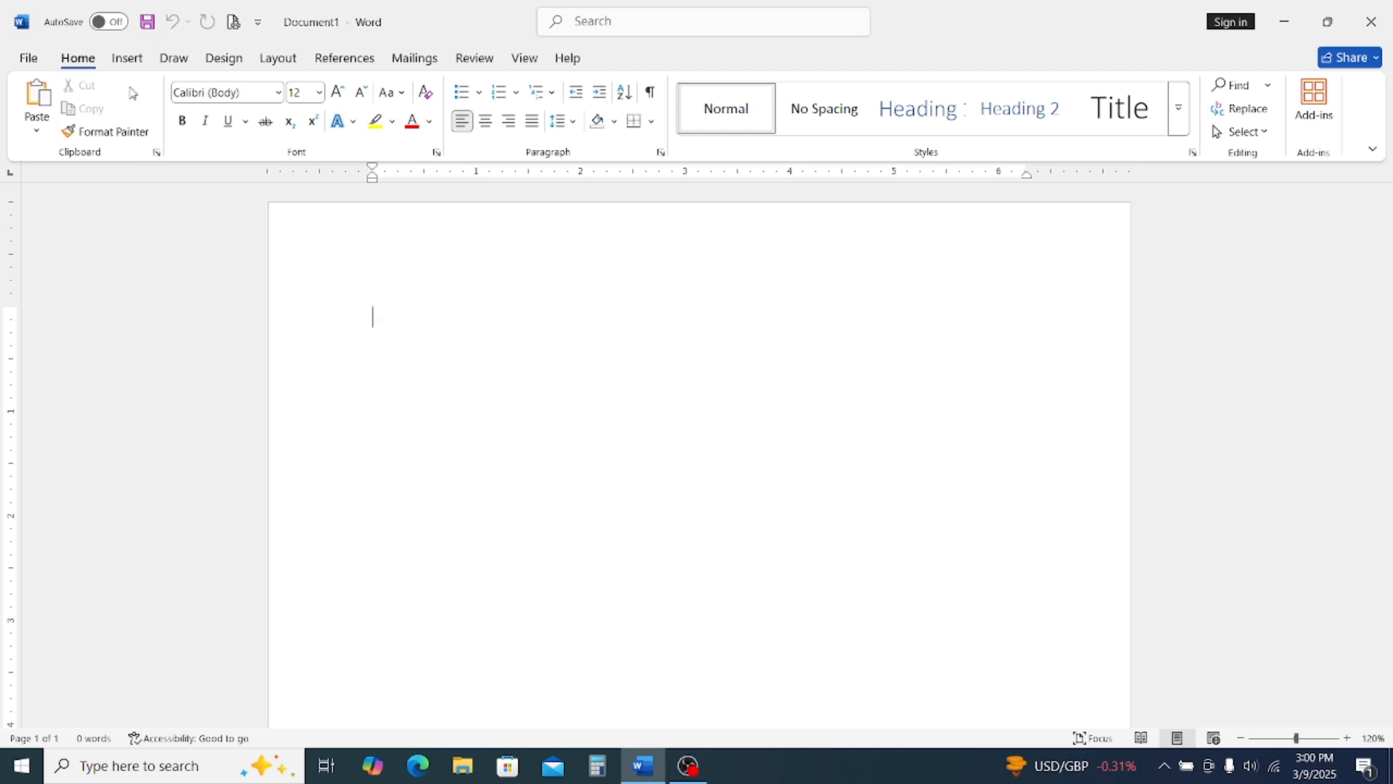
Insert the built-in Sideline cover page into the blank document
left_click(126, 62)
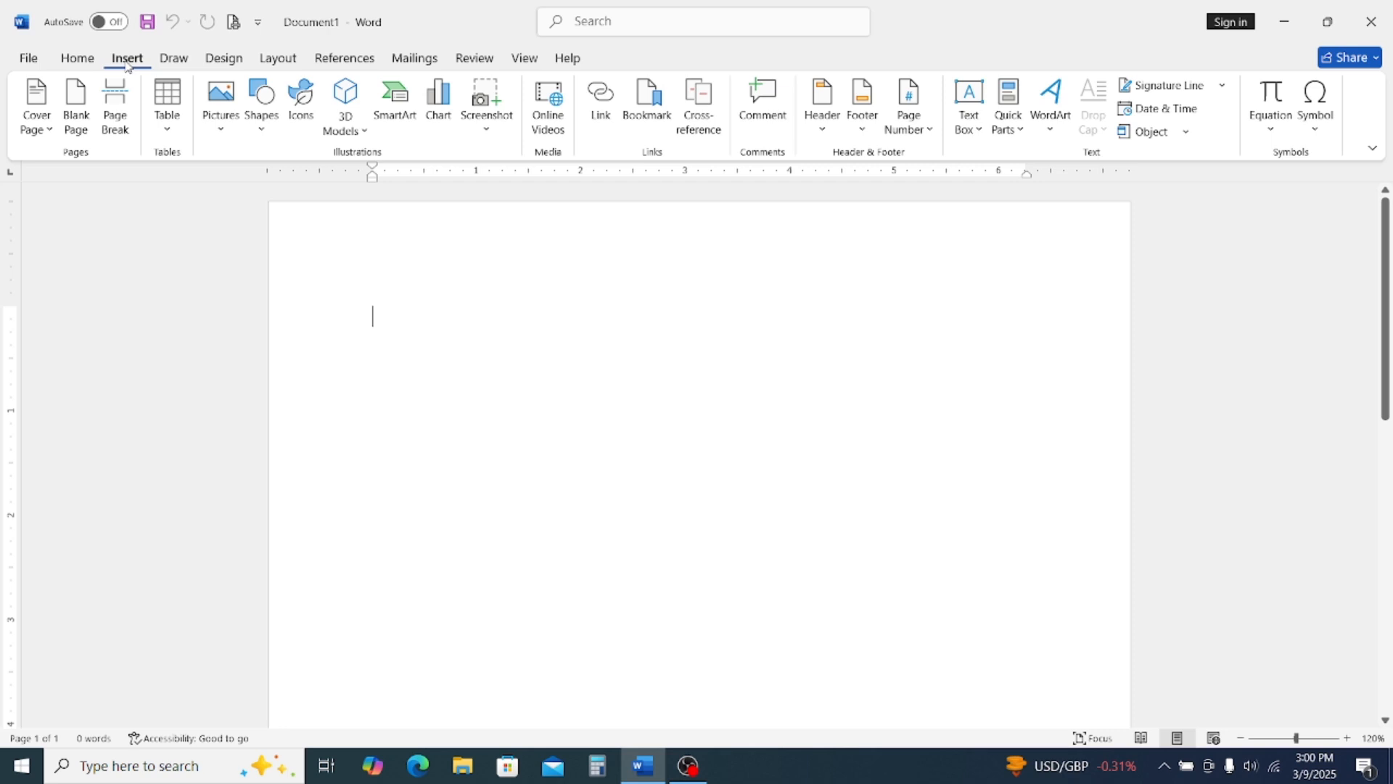
left_click(42, 132)
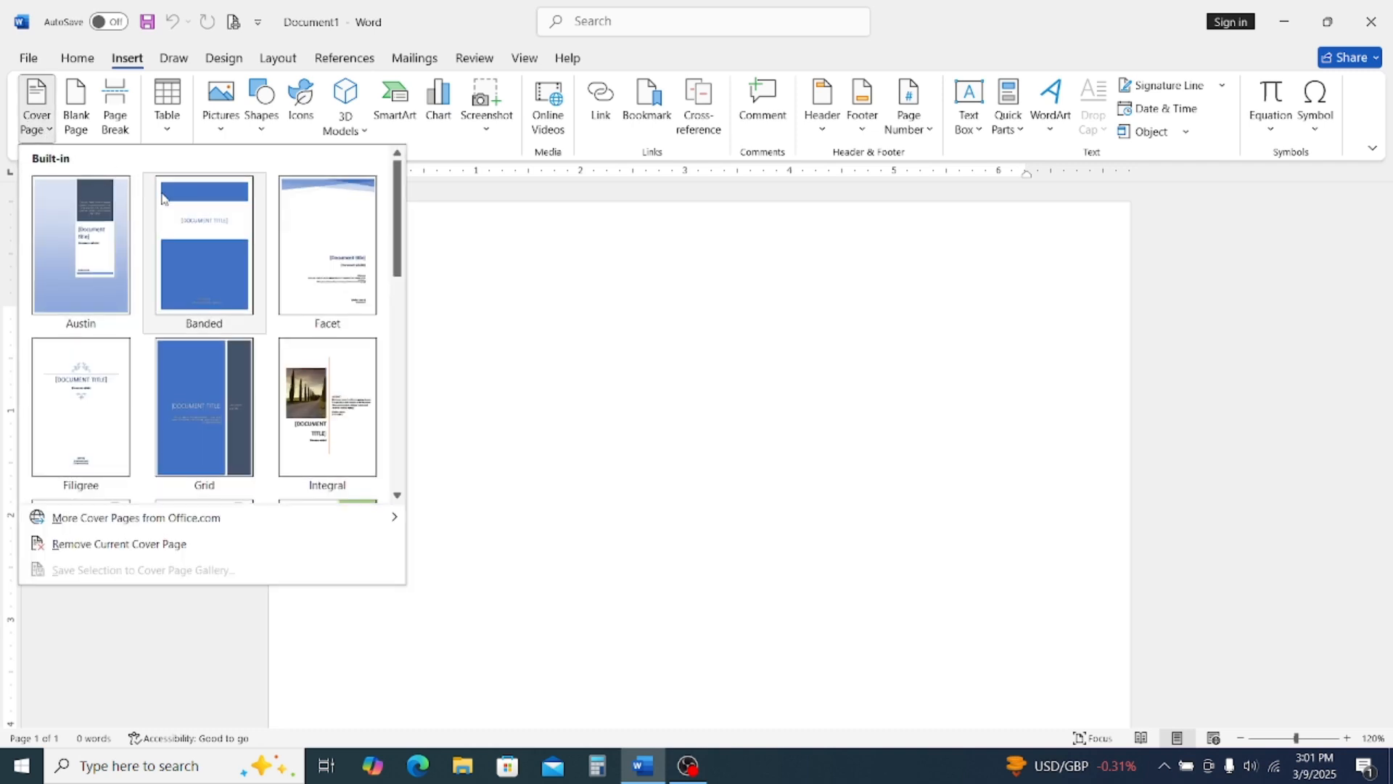
scroll(165, 254, "down", 3)
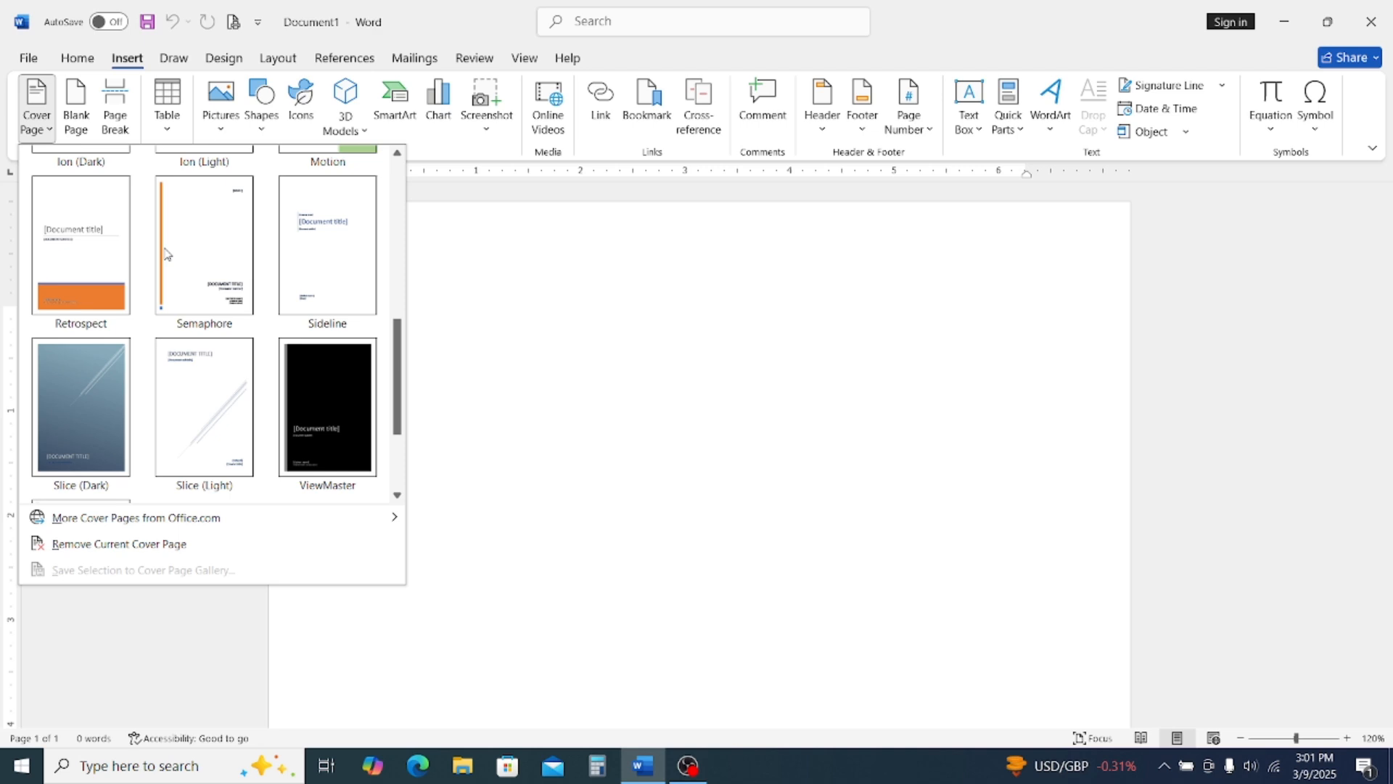
scroll(165, 253, "down", 1)
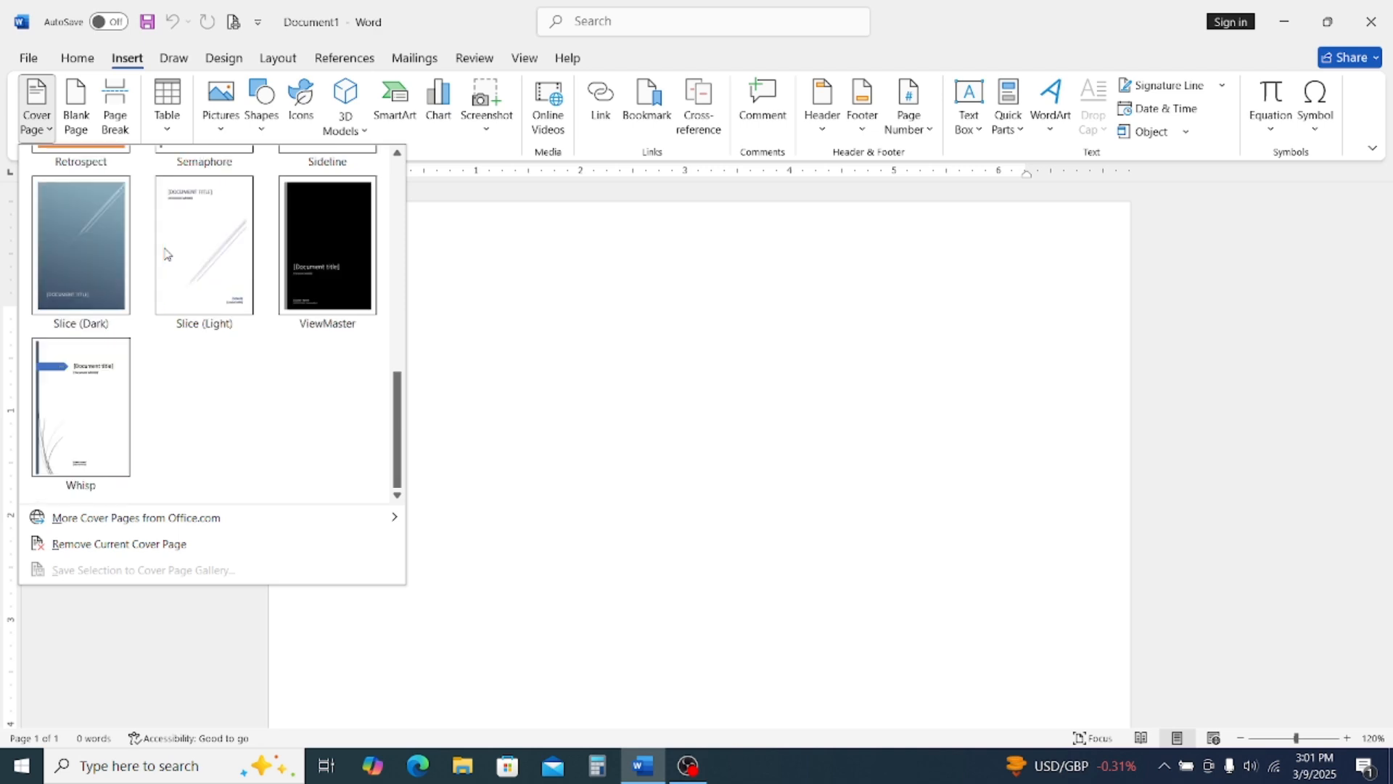
scroll(164, 253, "up", 4)
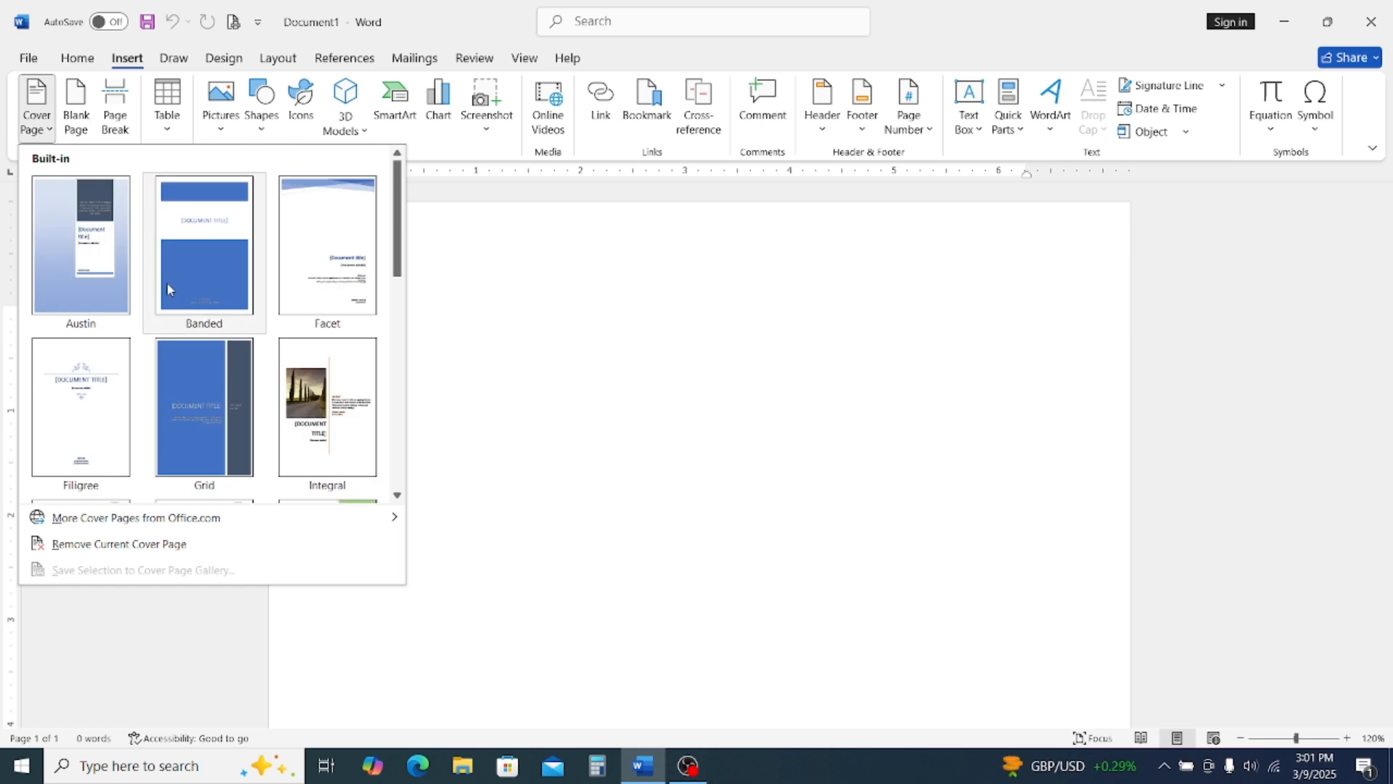
scroll(167, 289, "down", 3)
scroll(167, 289, "up", 3)
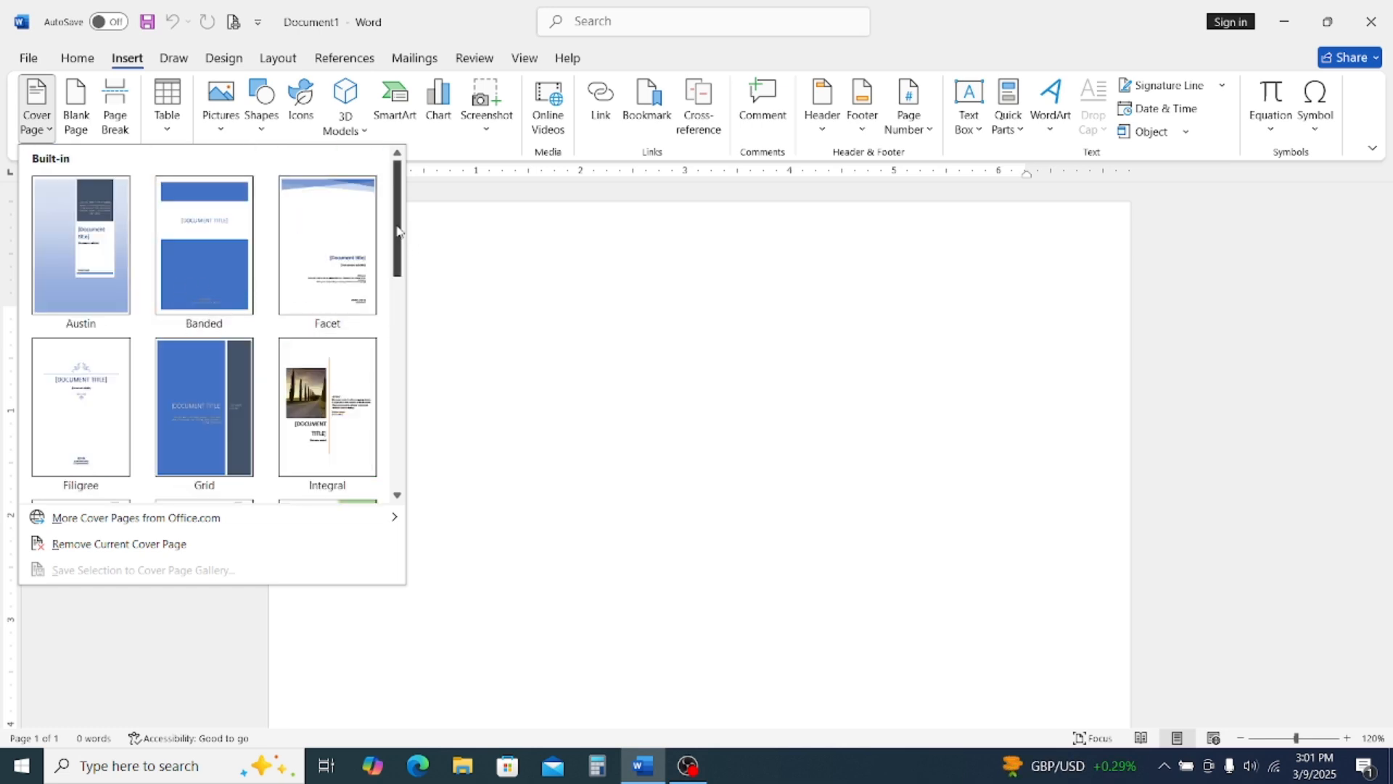
left_click_drag(398, 230, 390, 323)
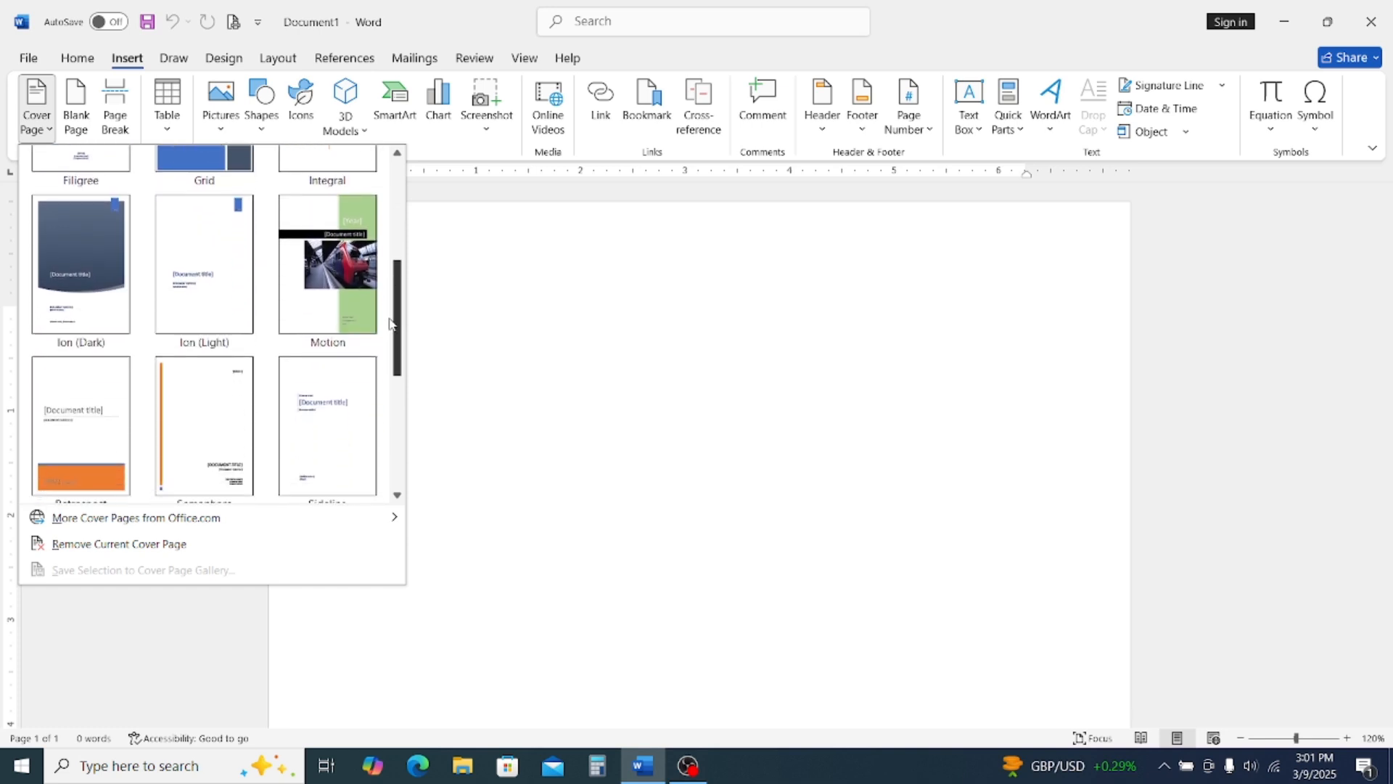
left_click(311, 427)
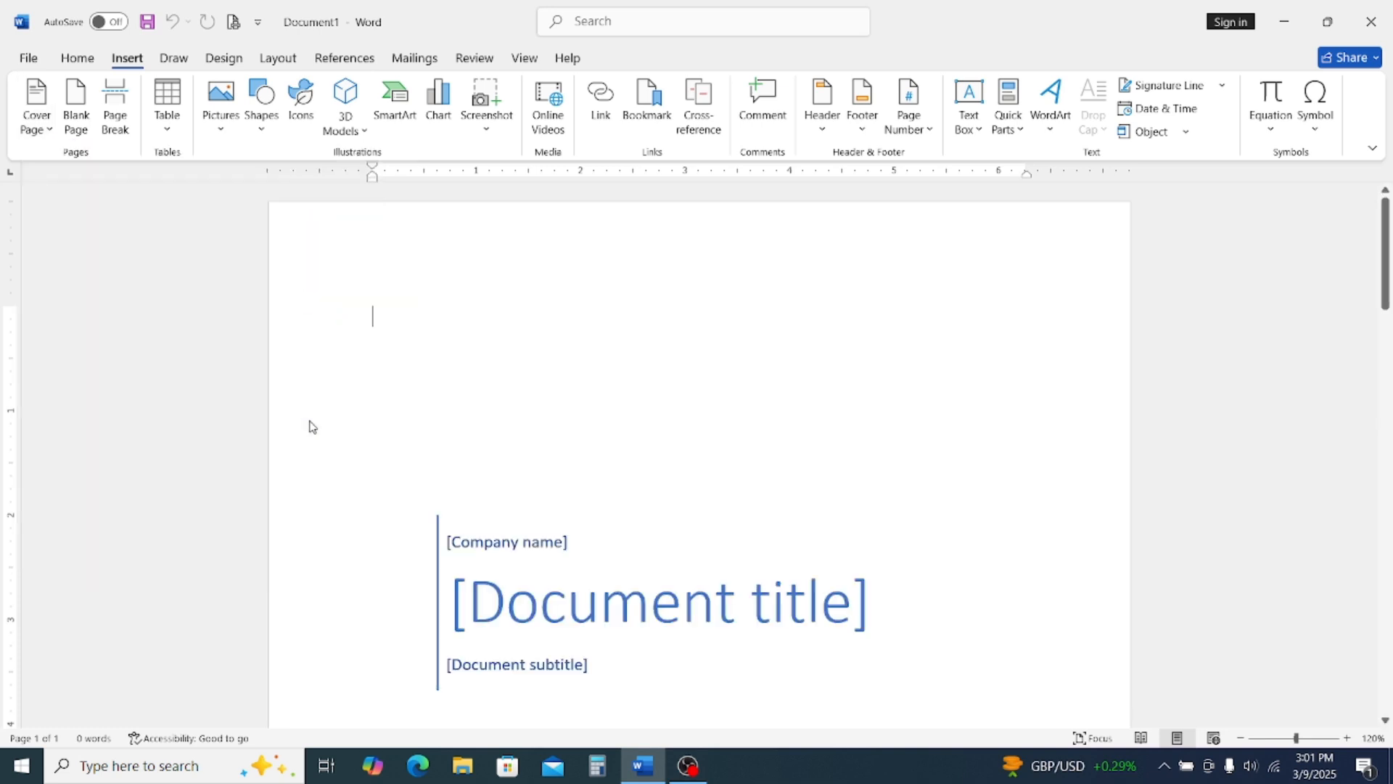
Review the Sideline cover page's company name, title, subtitle, author and date fields, and undo its insertion
scroll(607, 441, "down", 7)
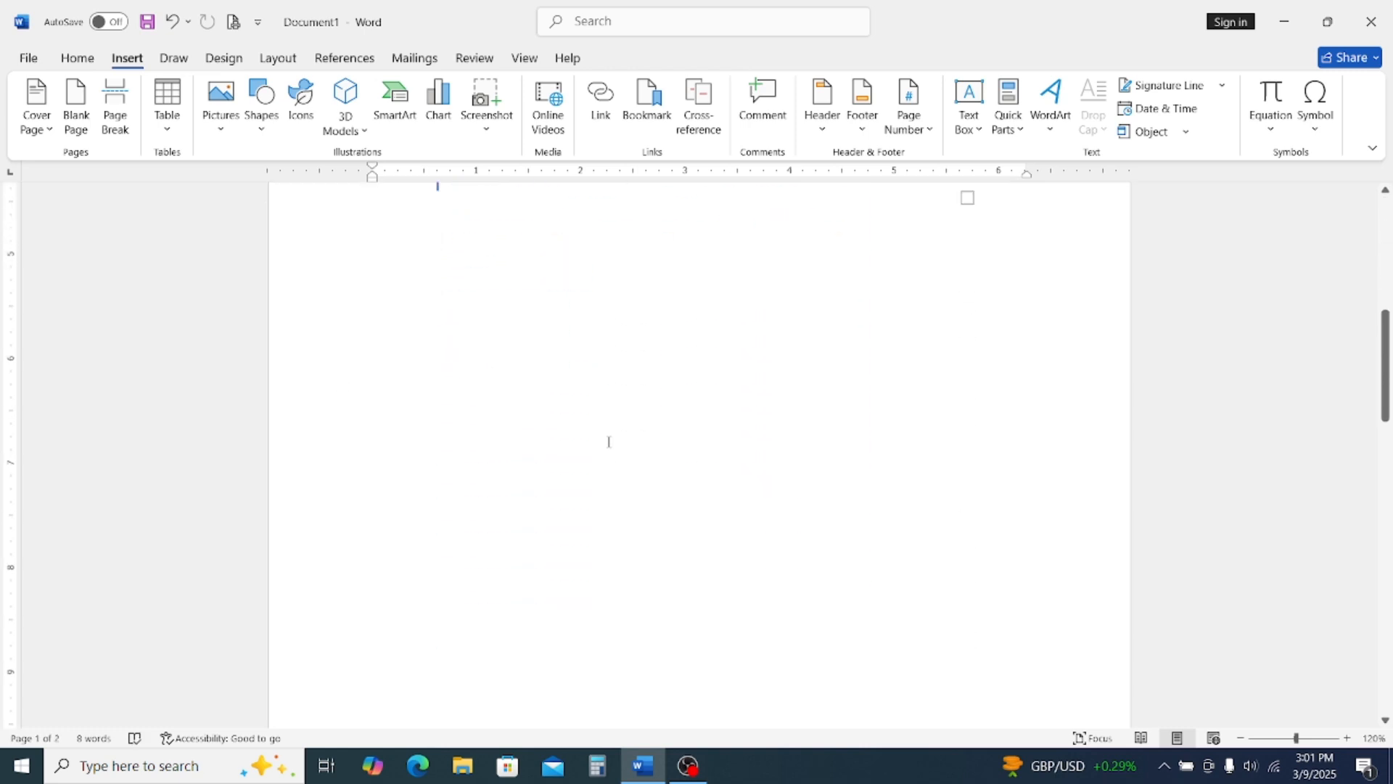
scroll(609, 441, "down", 3)
scroll(610, 441, "up", 4)
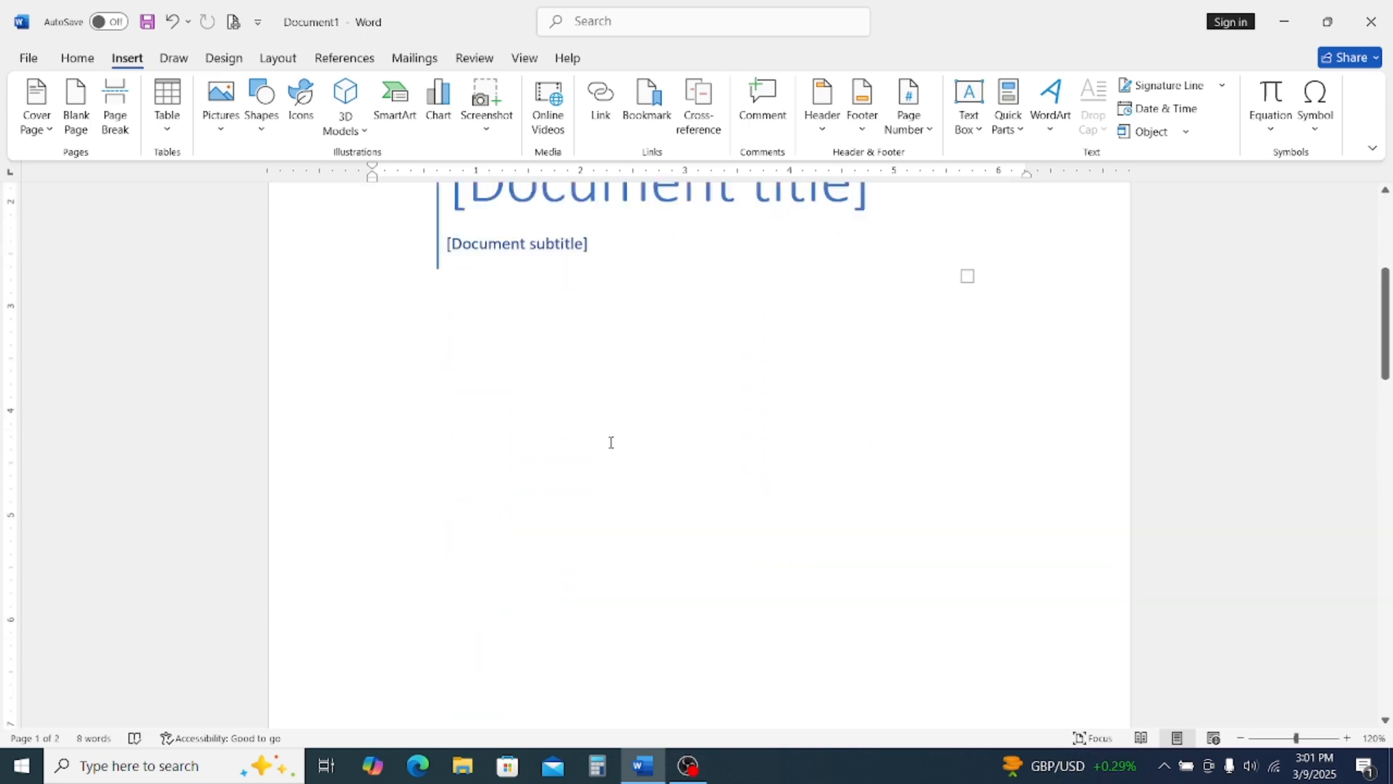
scroll(610, 440, "up", 3)
left_click(490, 340)
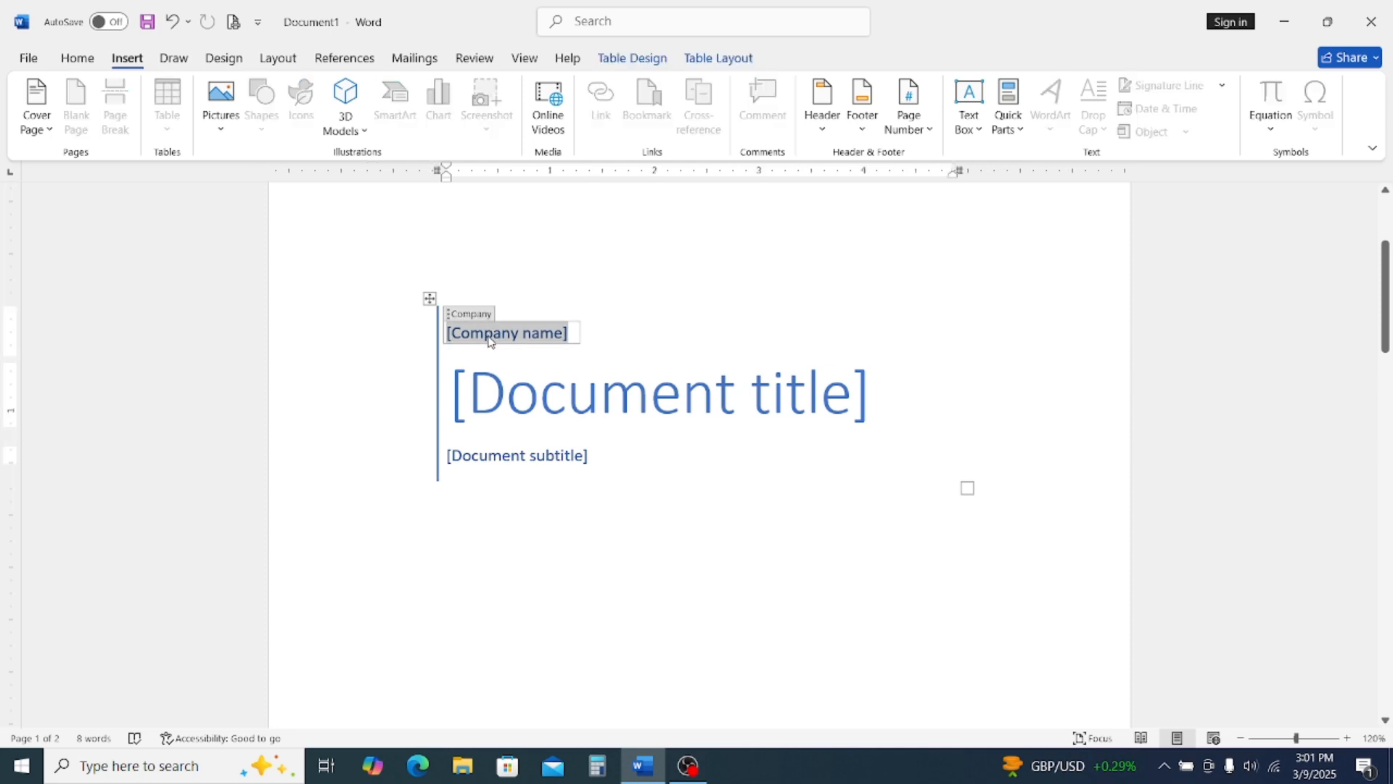
left_click(510, 387)
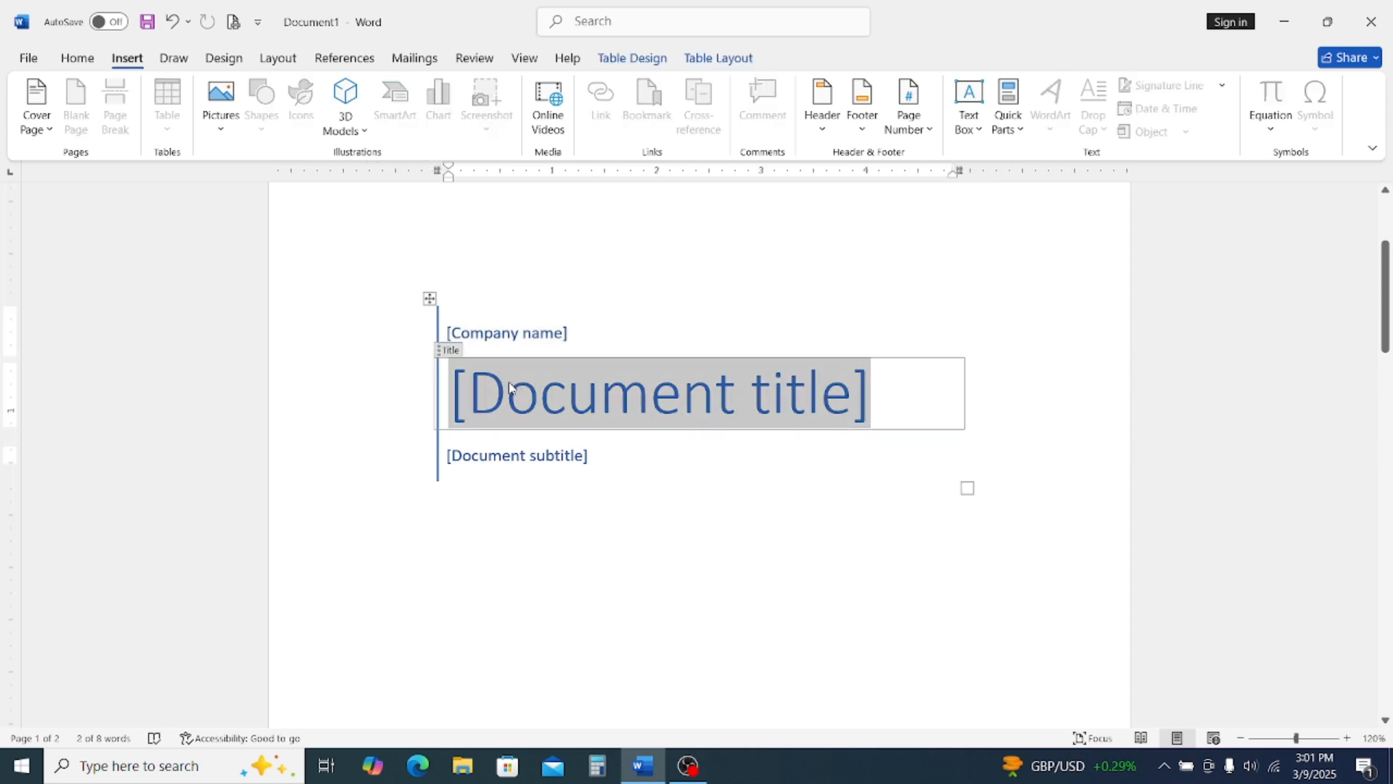
left_click(513, 457)
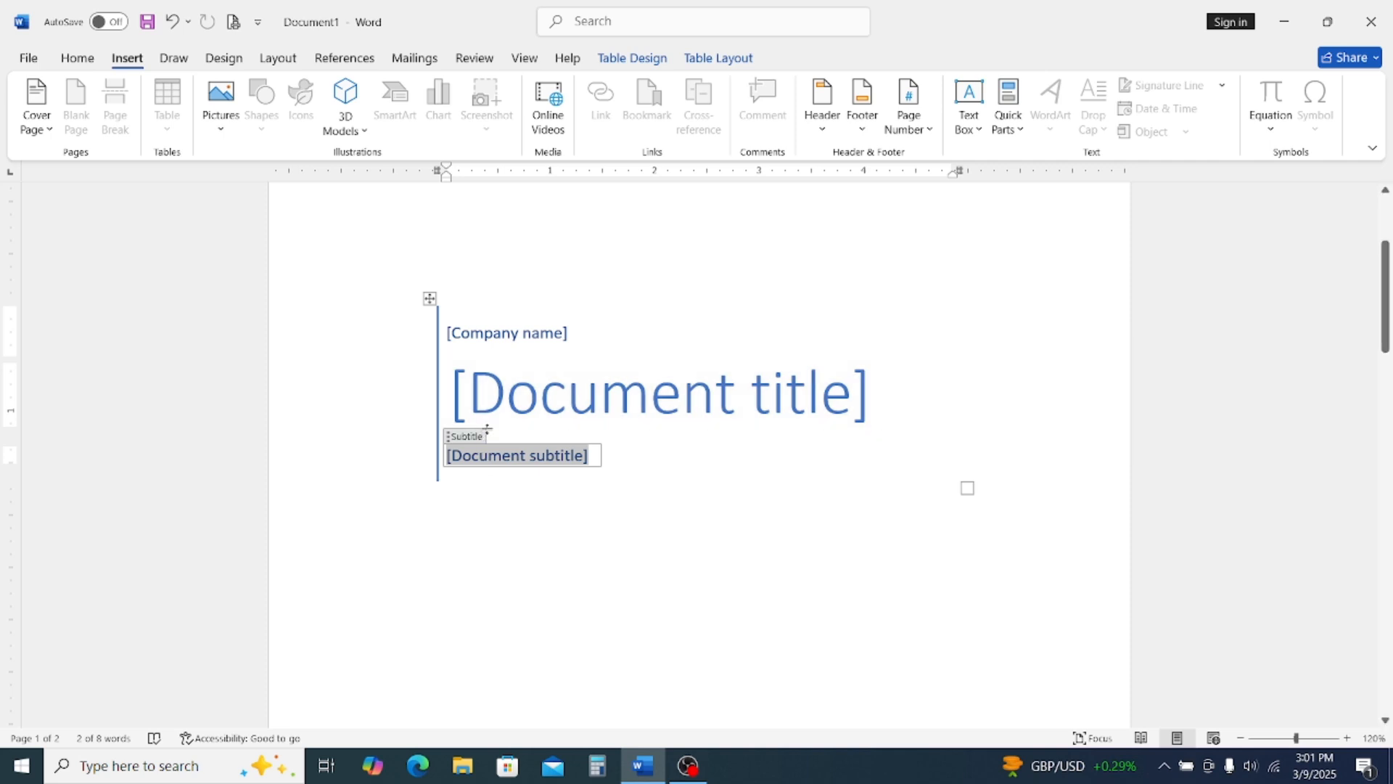
scroll(494, 430, "down", 10)
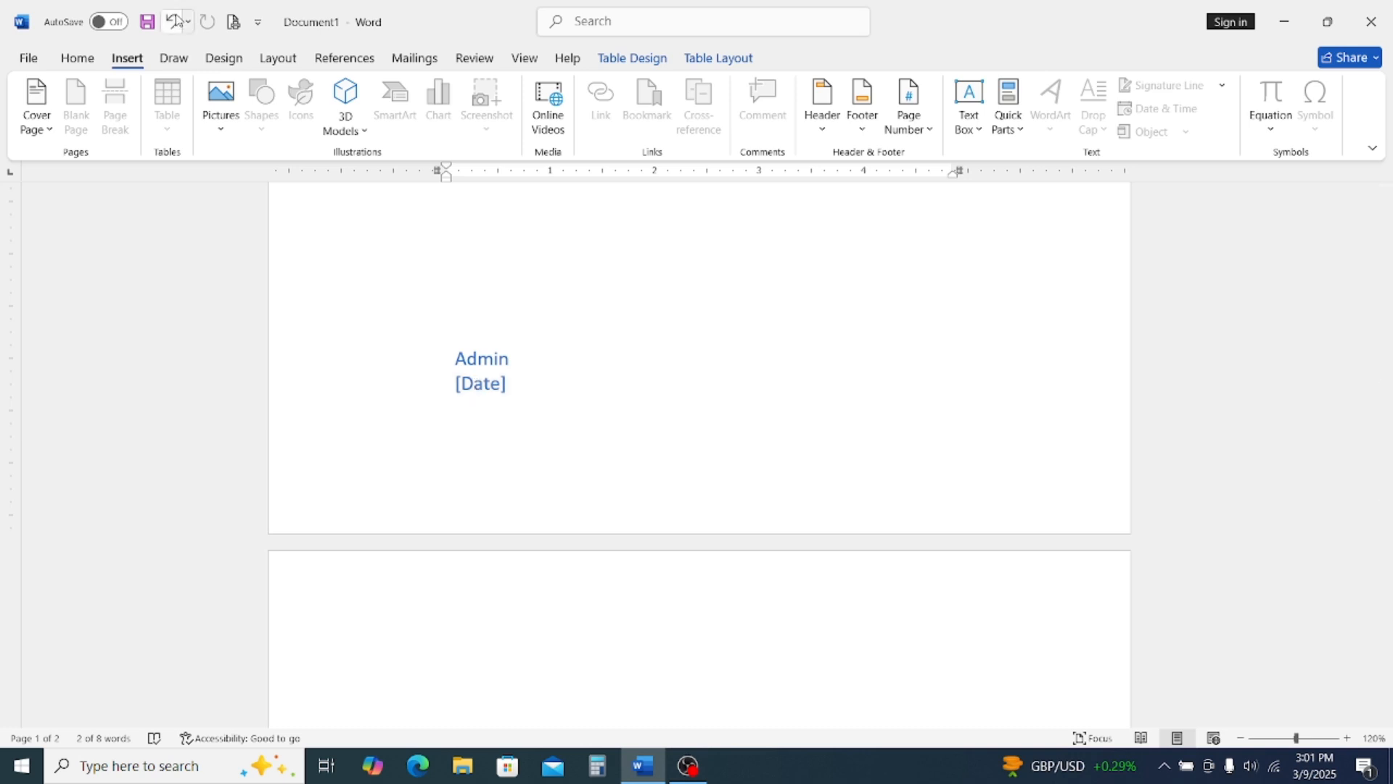
key("ctrl+z")
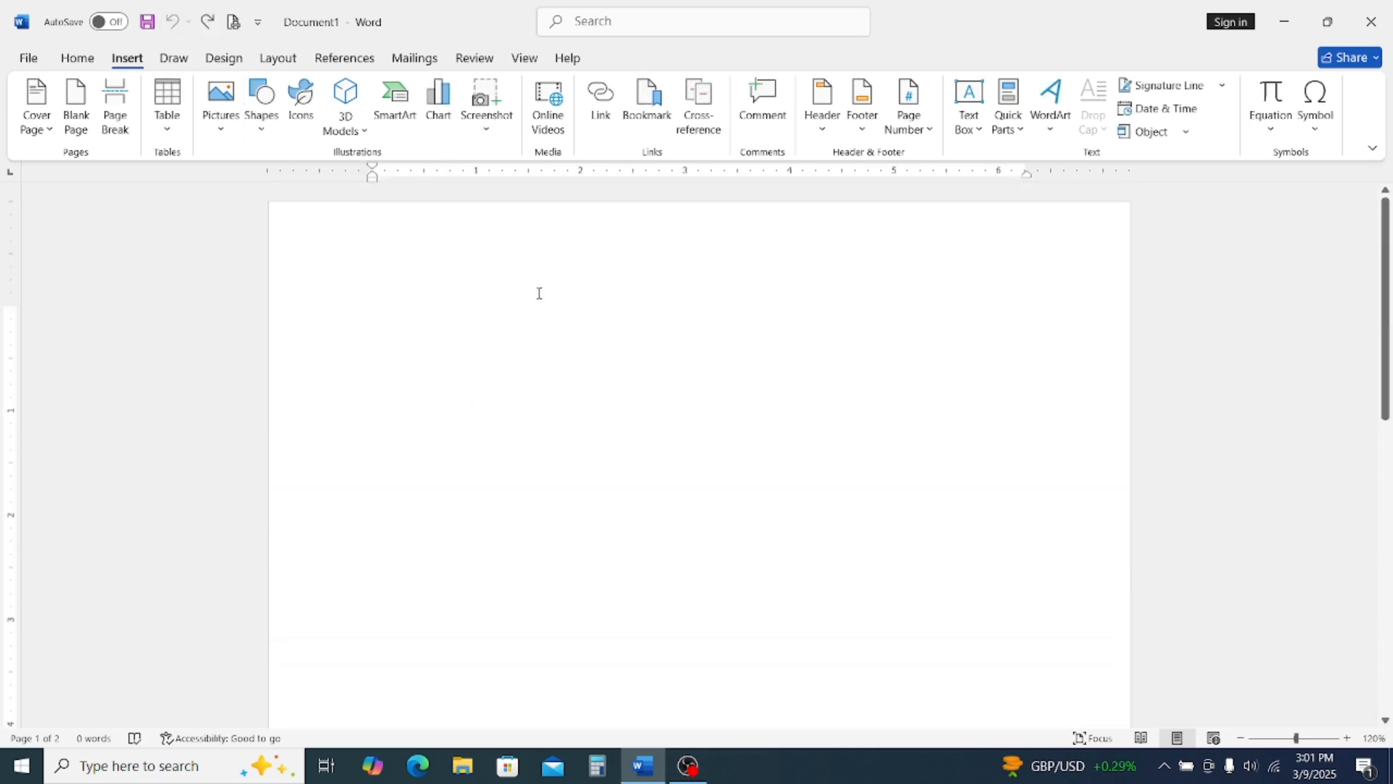
Generate 50 paragraphs of sample text in the document with =rand(50)
type("=rand")
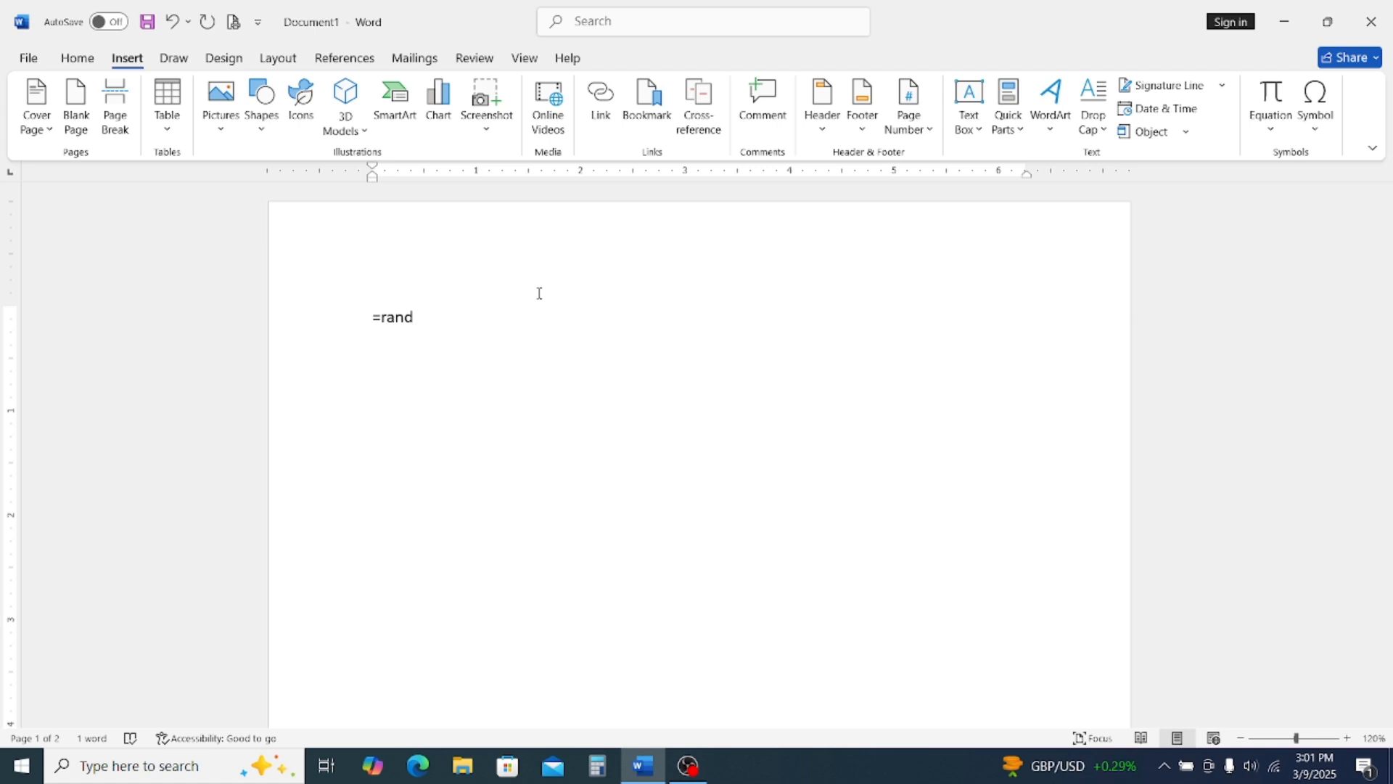
type("(50)")
key("Return")
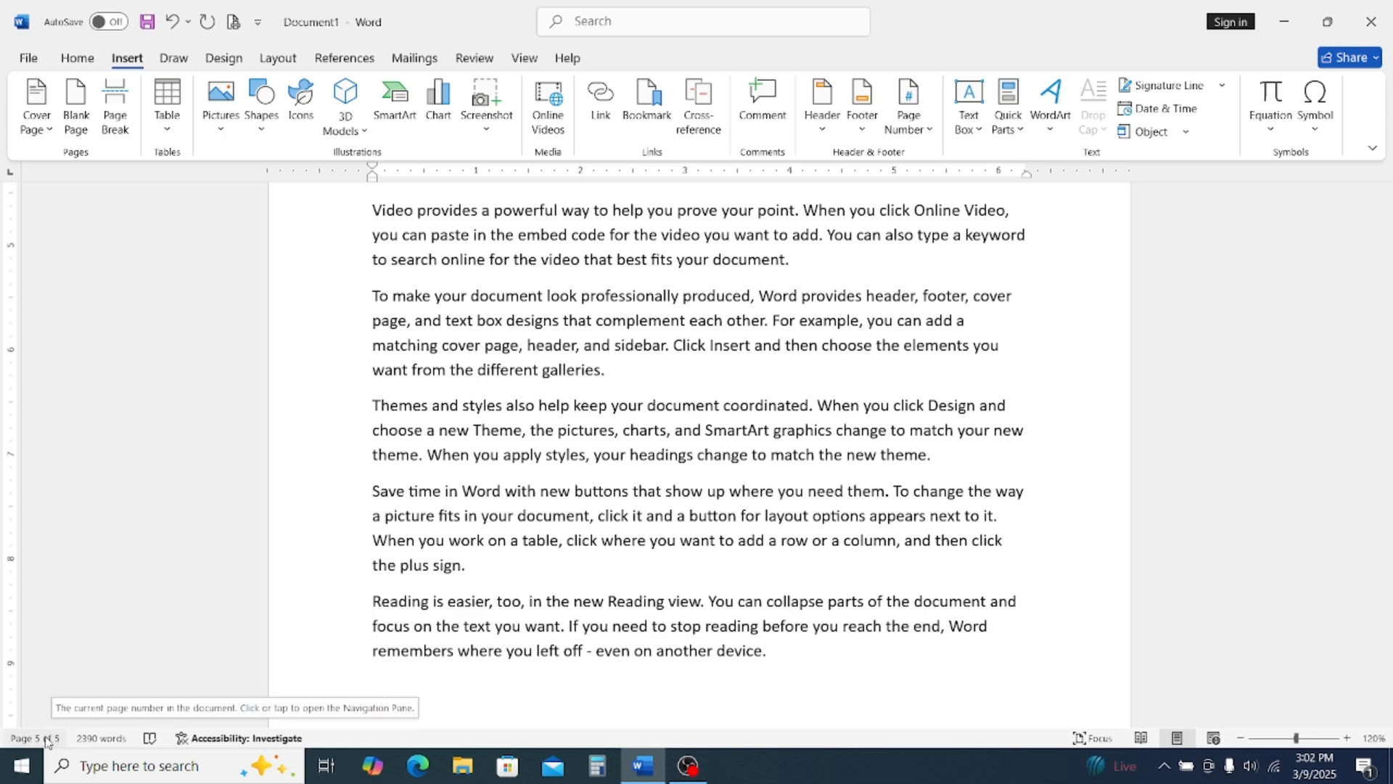
Insert the built-in Integral cover page in front of the sample text
scroll(552, 545, "up", 7)
scroll(551, 546, "down", 8)
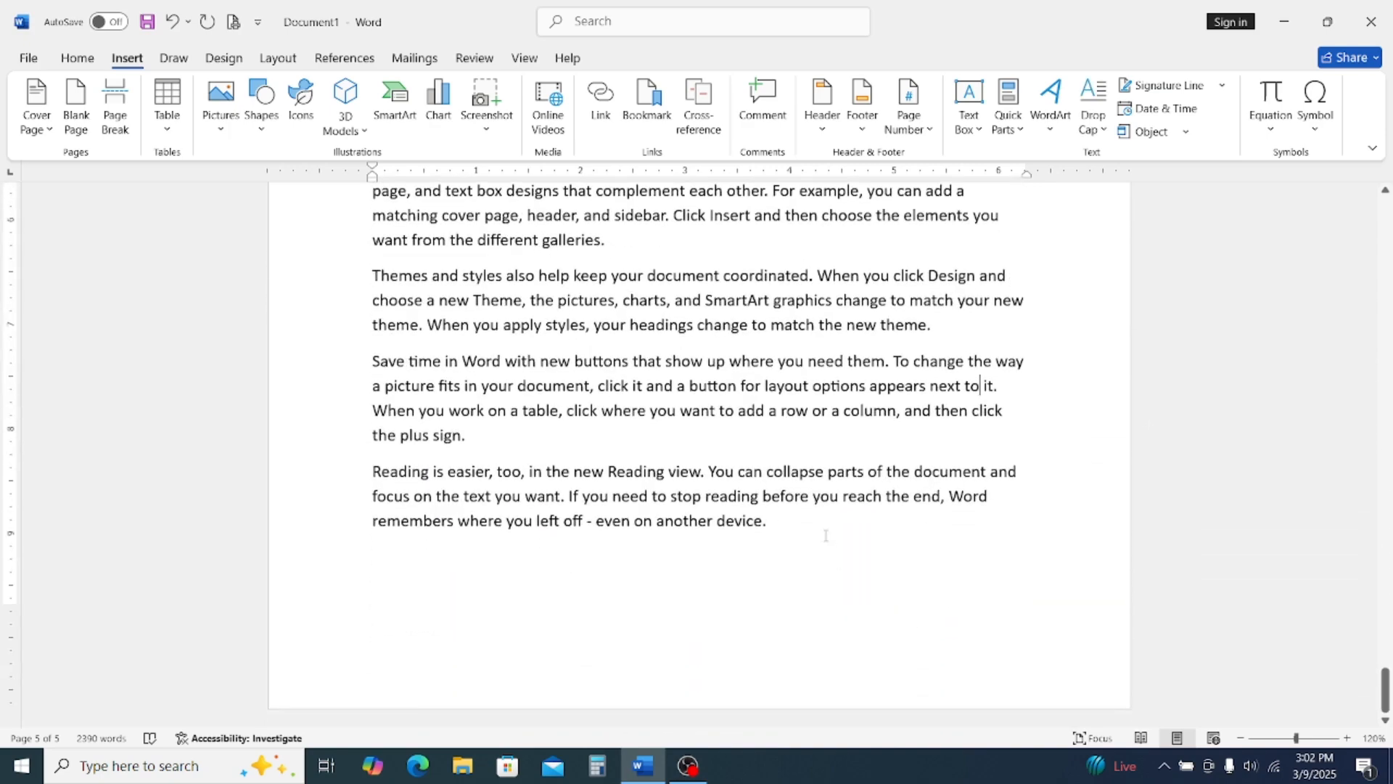
left_click(29, 128)
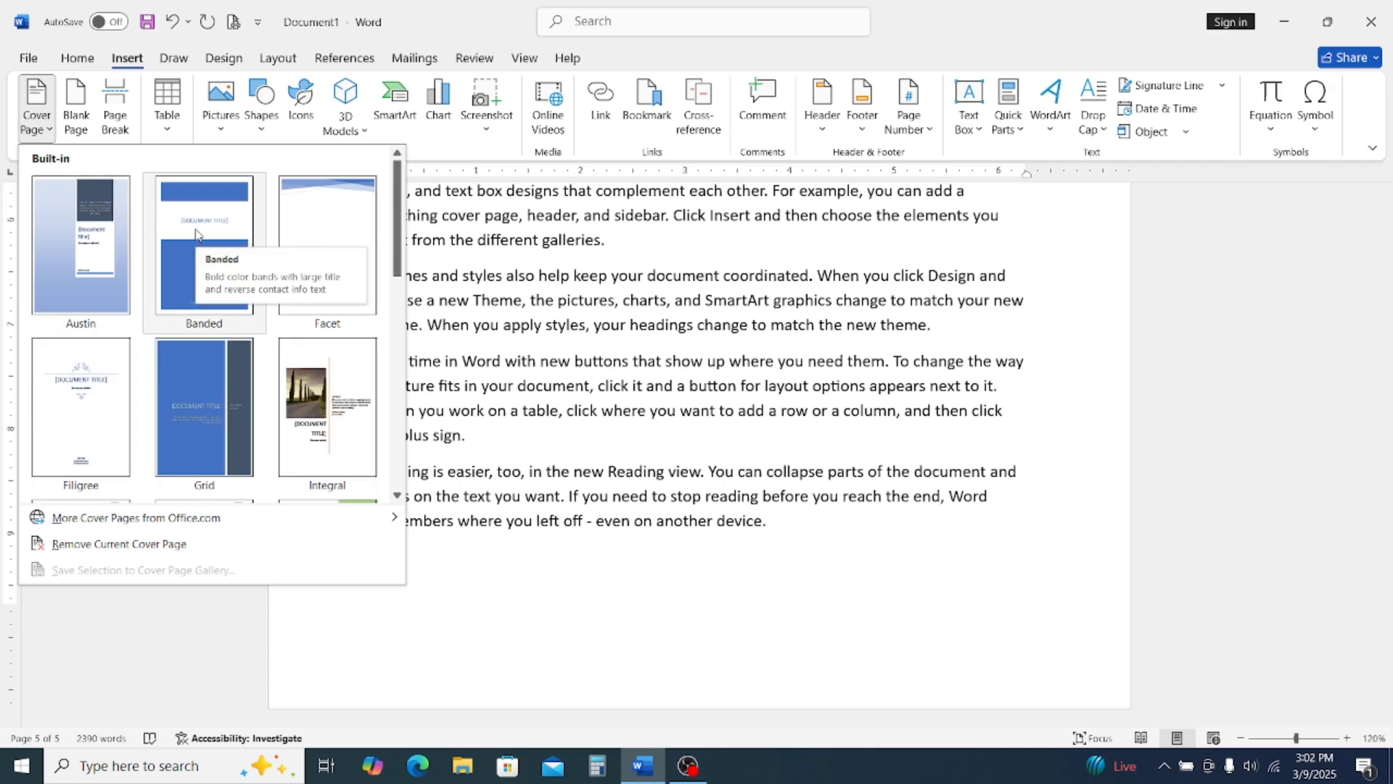
left_click(337, 382)
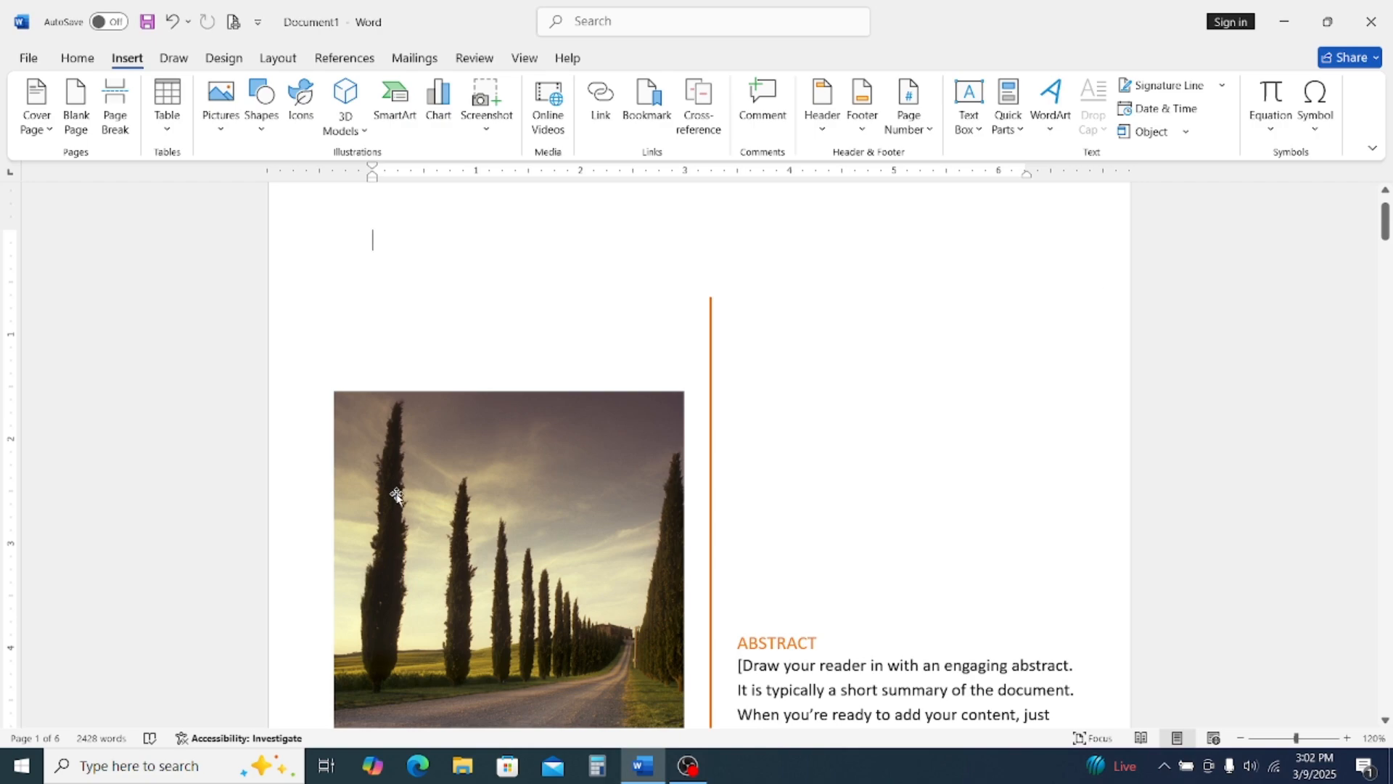
Examine the Integral cover page's layout, including its picture, title, subtitle, abstract, author and course title fields
scroll(546, 451, "down", 15)
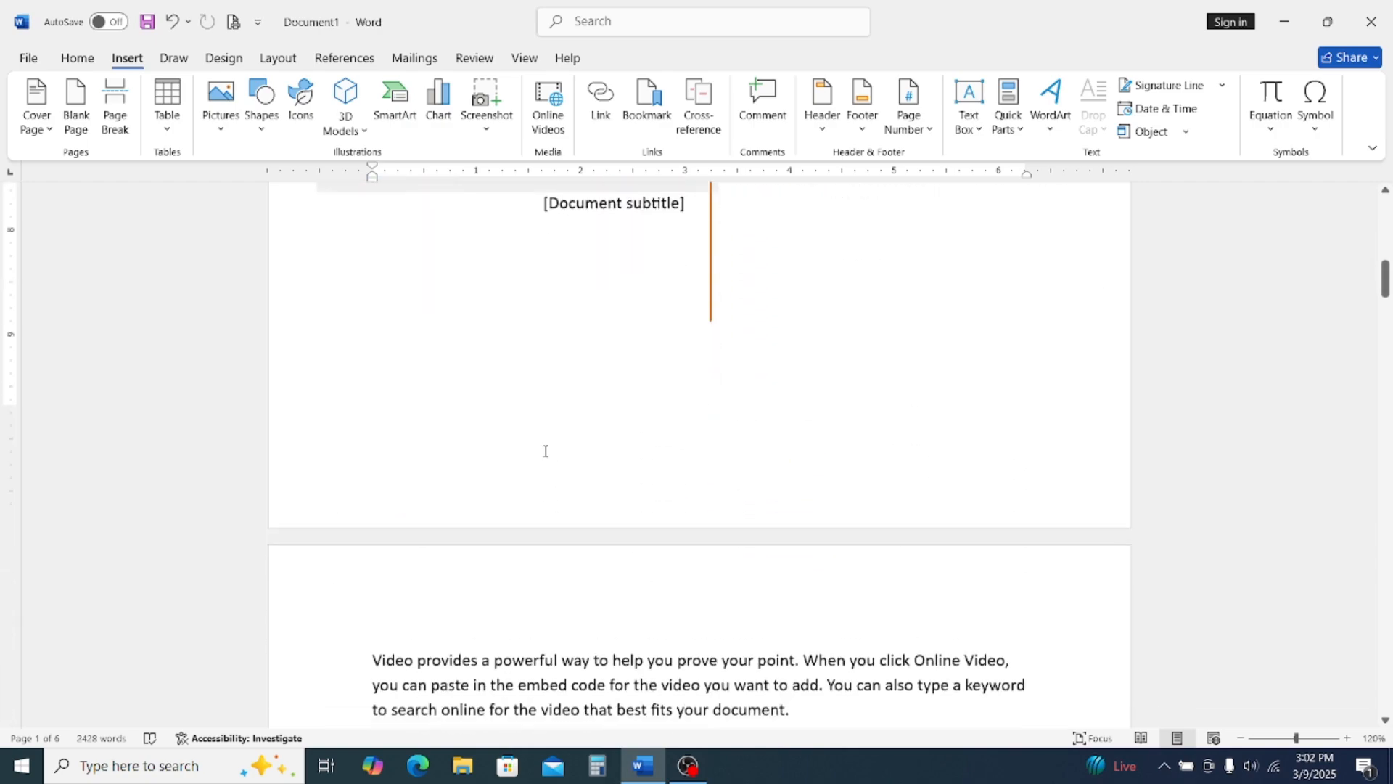
scroll(546, 451, "down", 3)
scroll(548, 452, "up", 10)
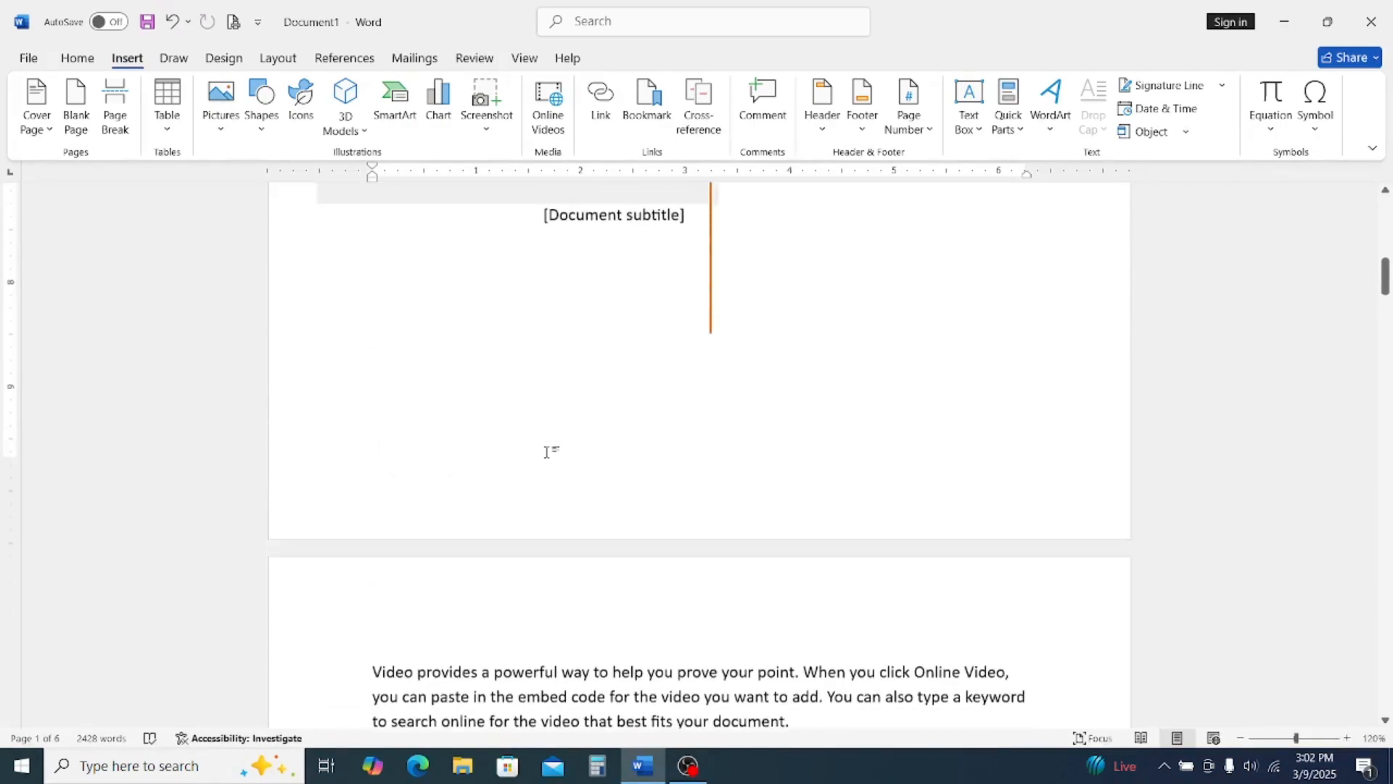
scroll(550, 452, "up", 8)
scroll(554, 451, "down", 7)
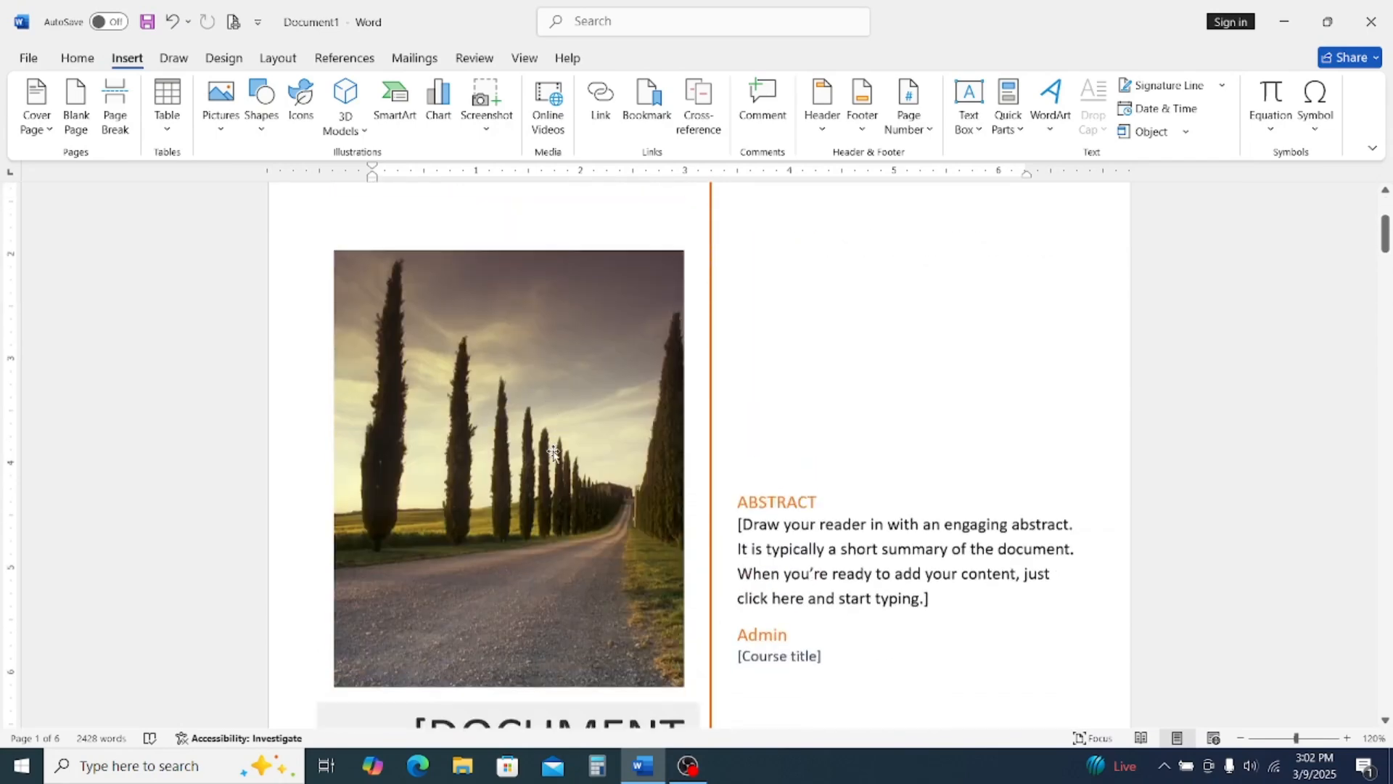
scroll(554, 451, "down", 1)
left_click(571, 484)
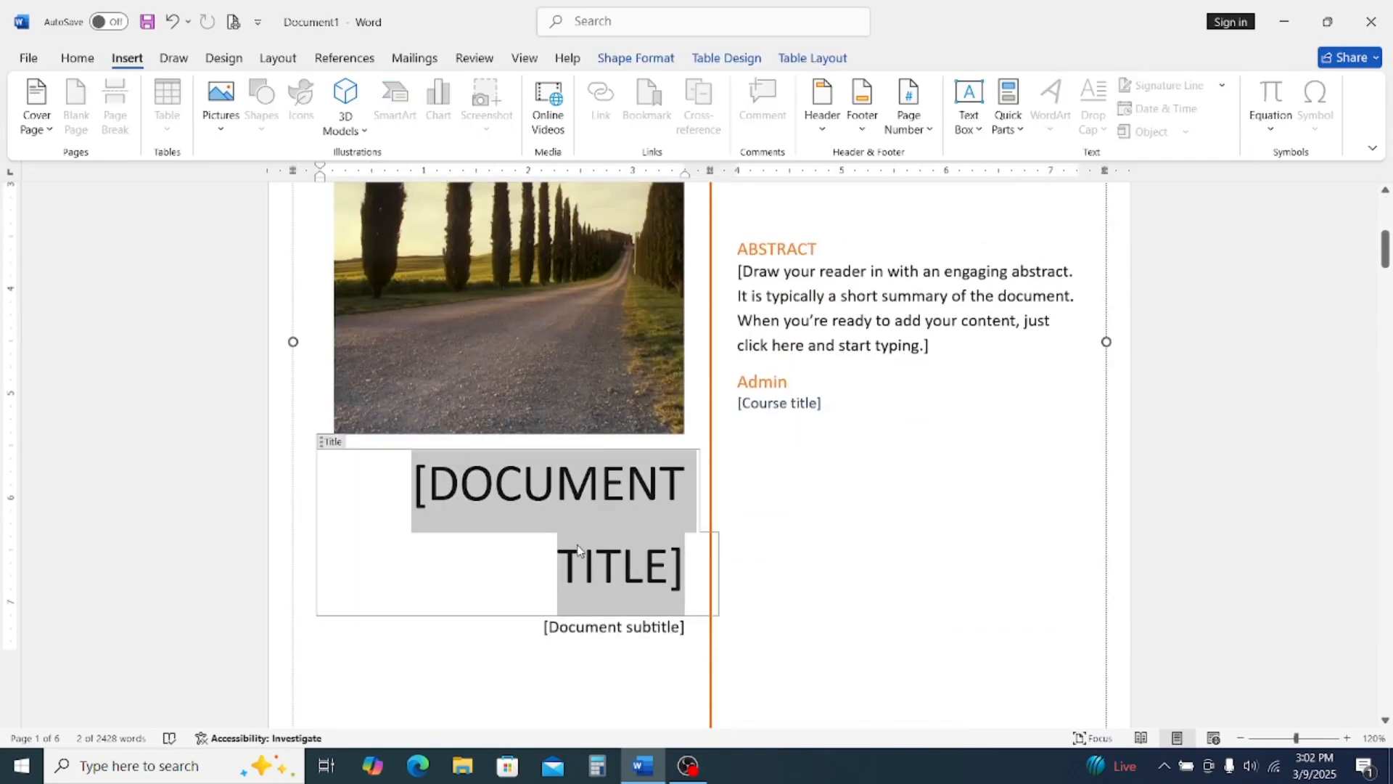
left_click(612, 629)
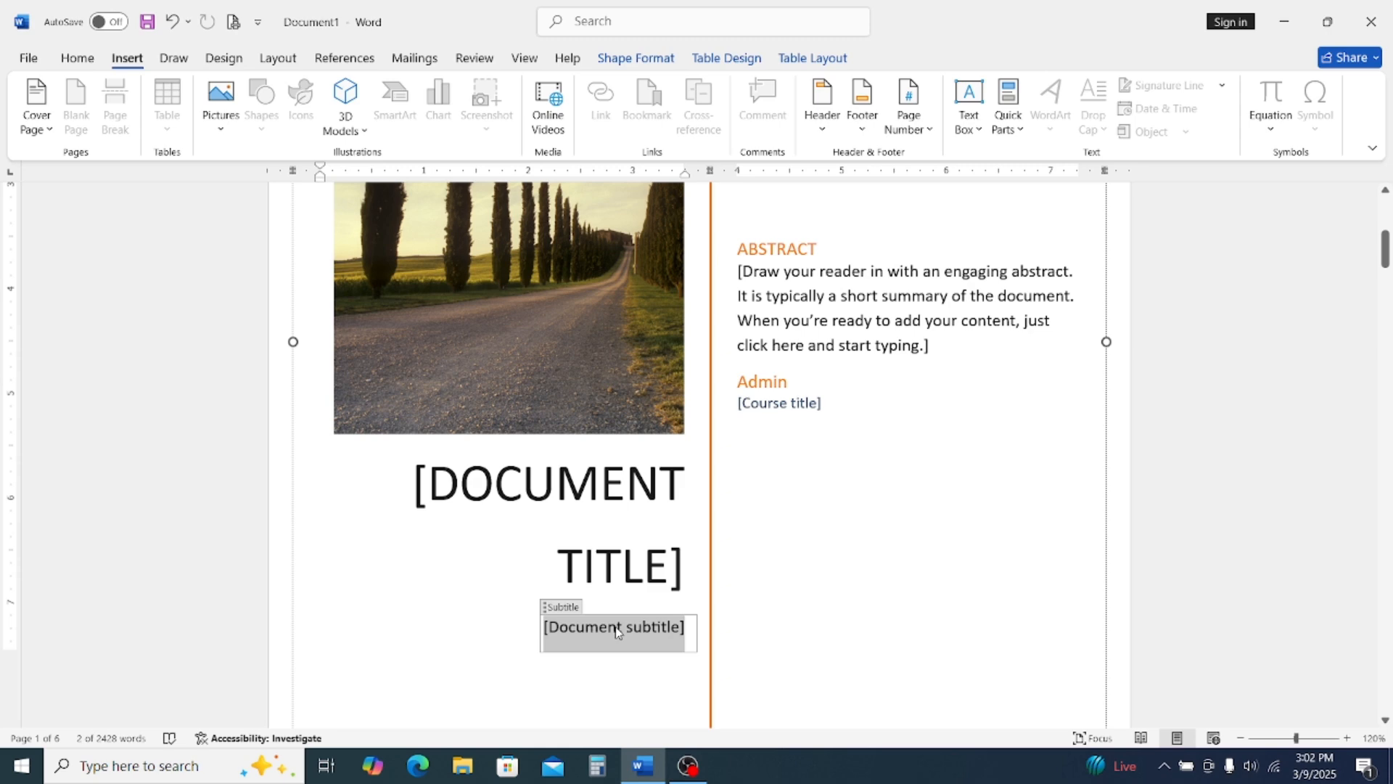
left_click(807, 248)
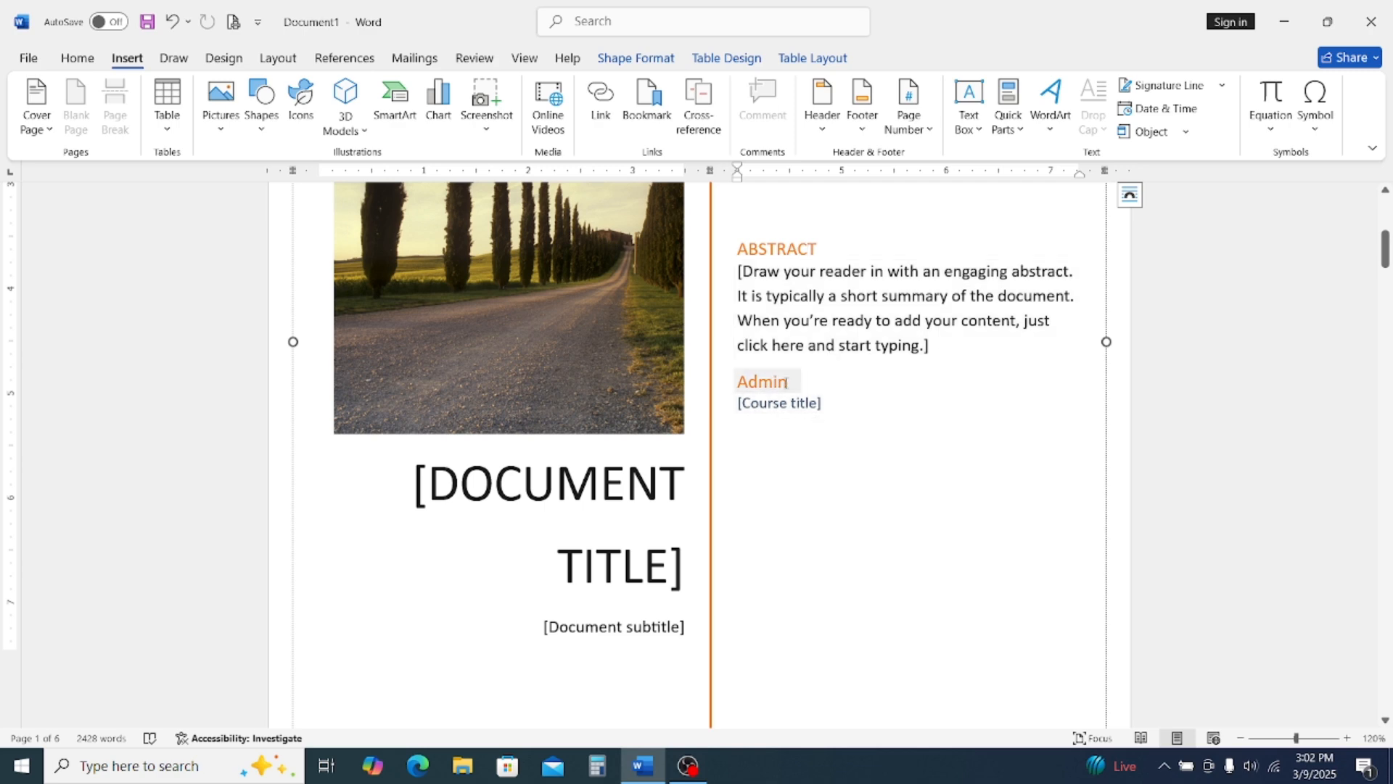
scroll(767, 392, "down", 4)
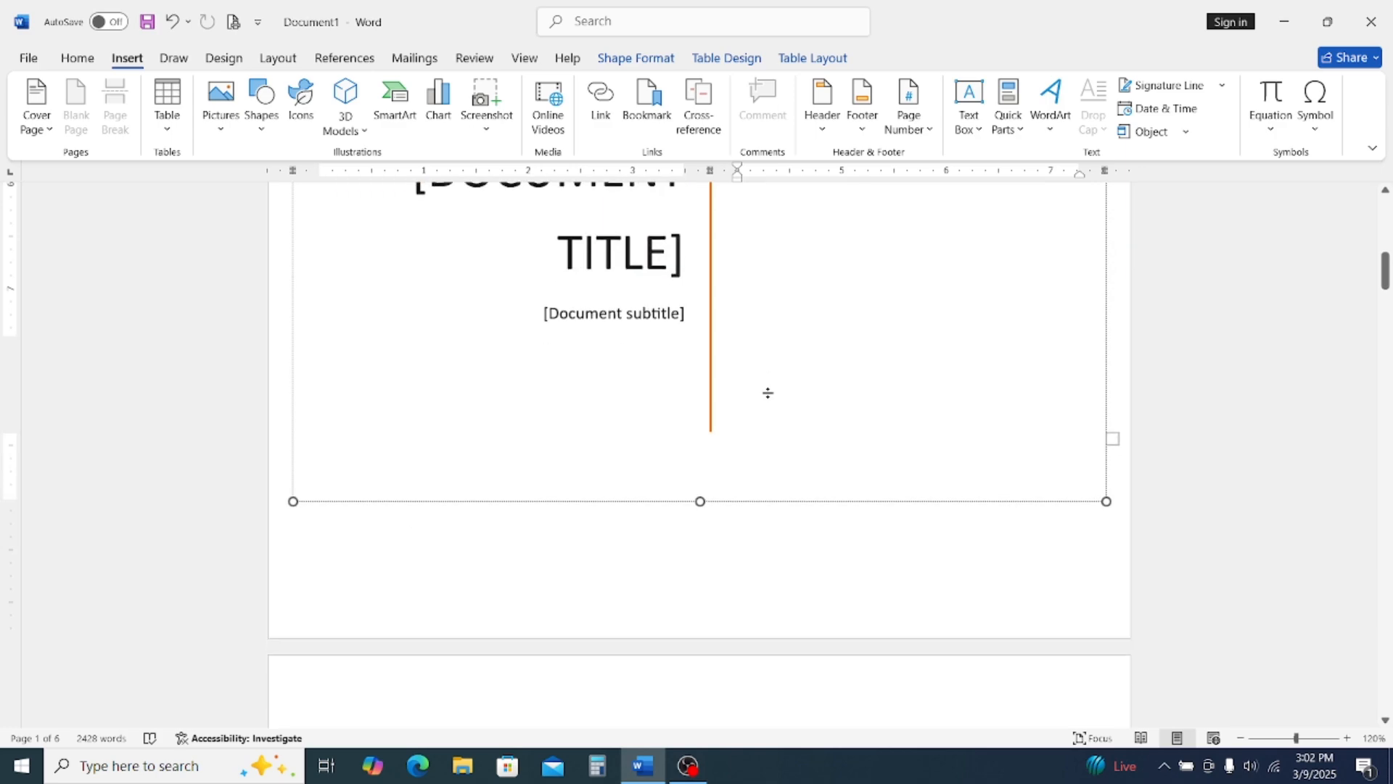
scroll(770, 394, "up", 4)
scroll(771, 394, "up", 5)
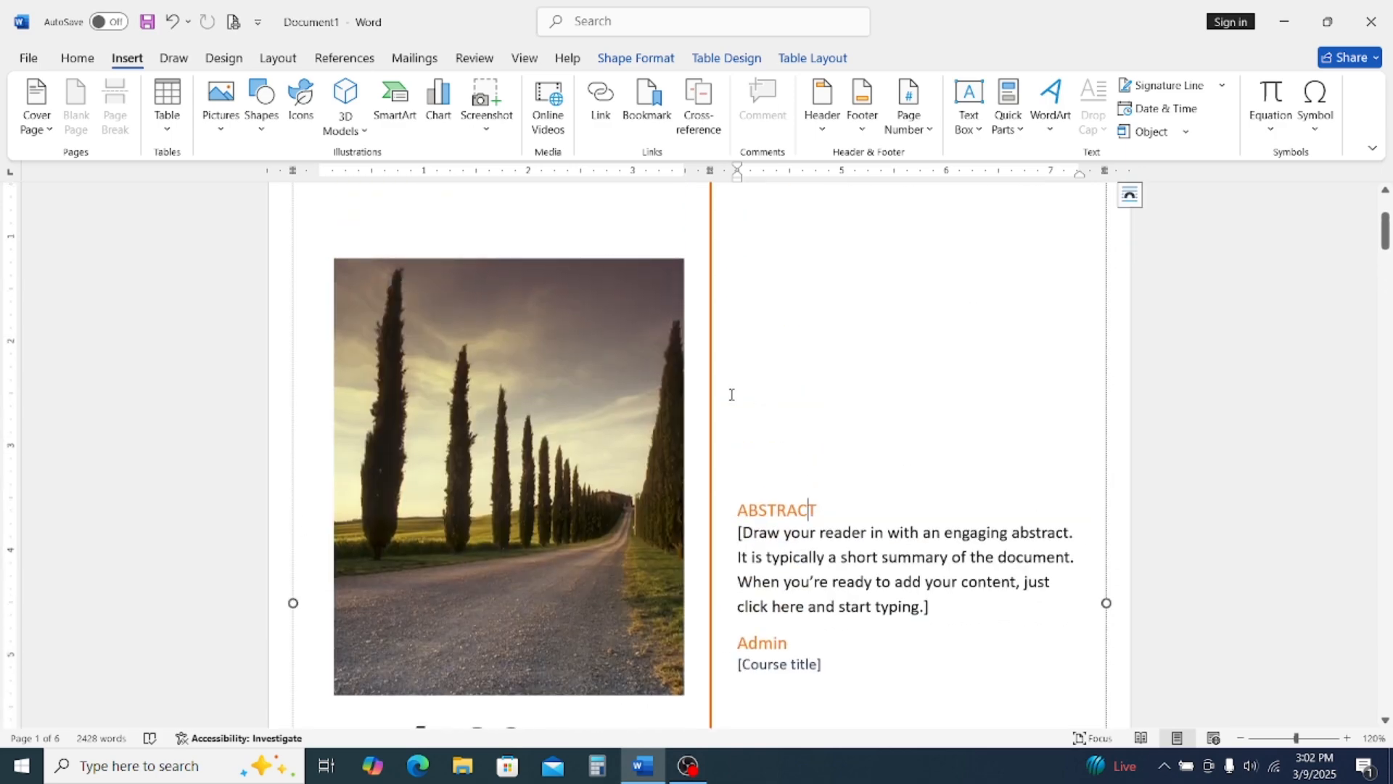
scroll(534, 490, "down", 3)
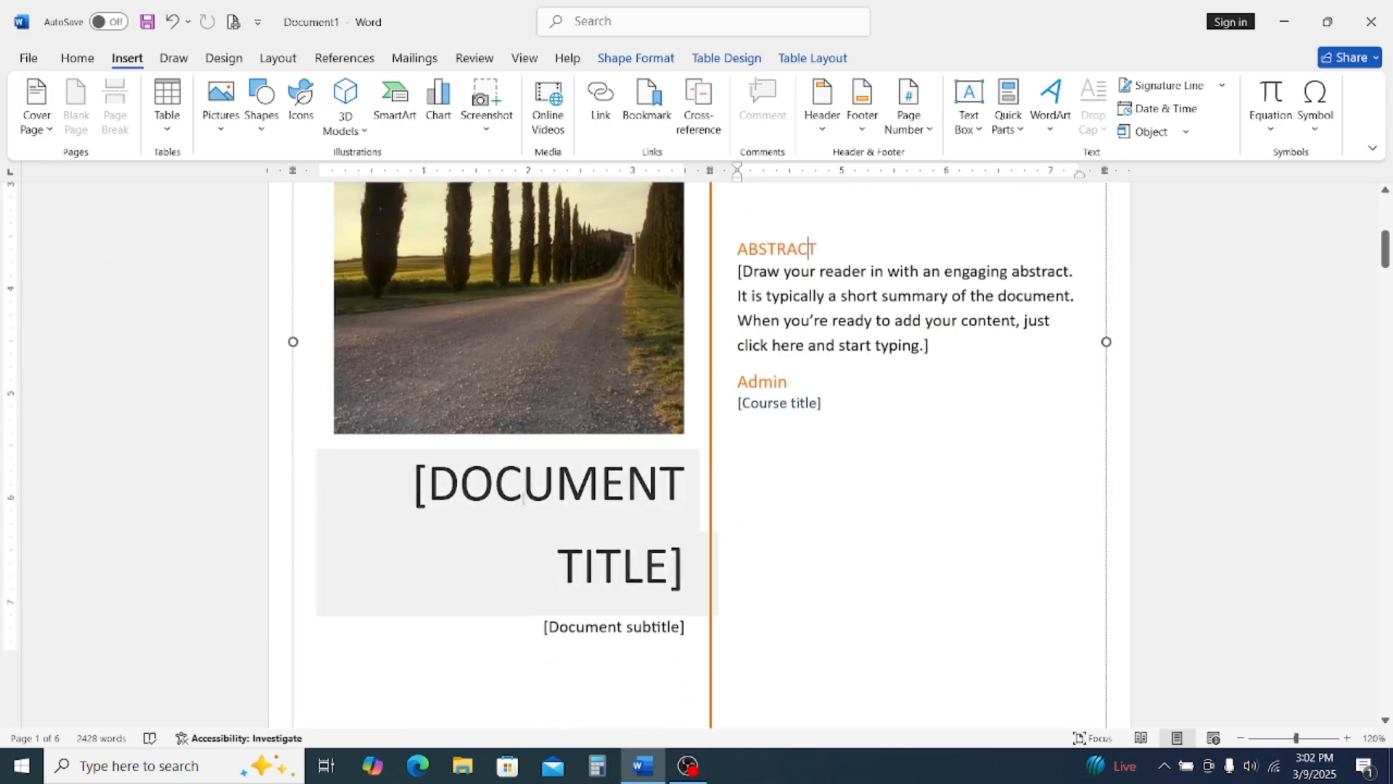
Fill in the Integral cover page's title with "ICT" and its subtitle with "Office Application Report"
left_click(533, 490)
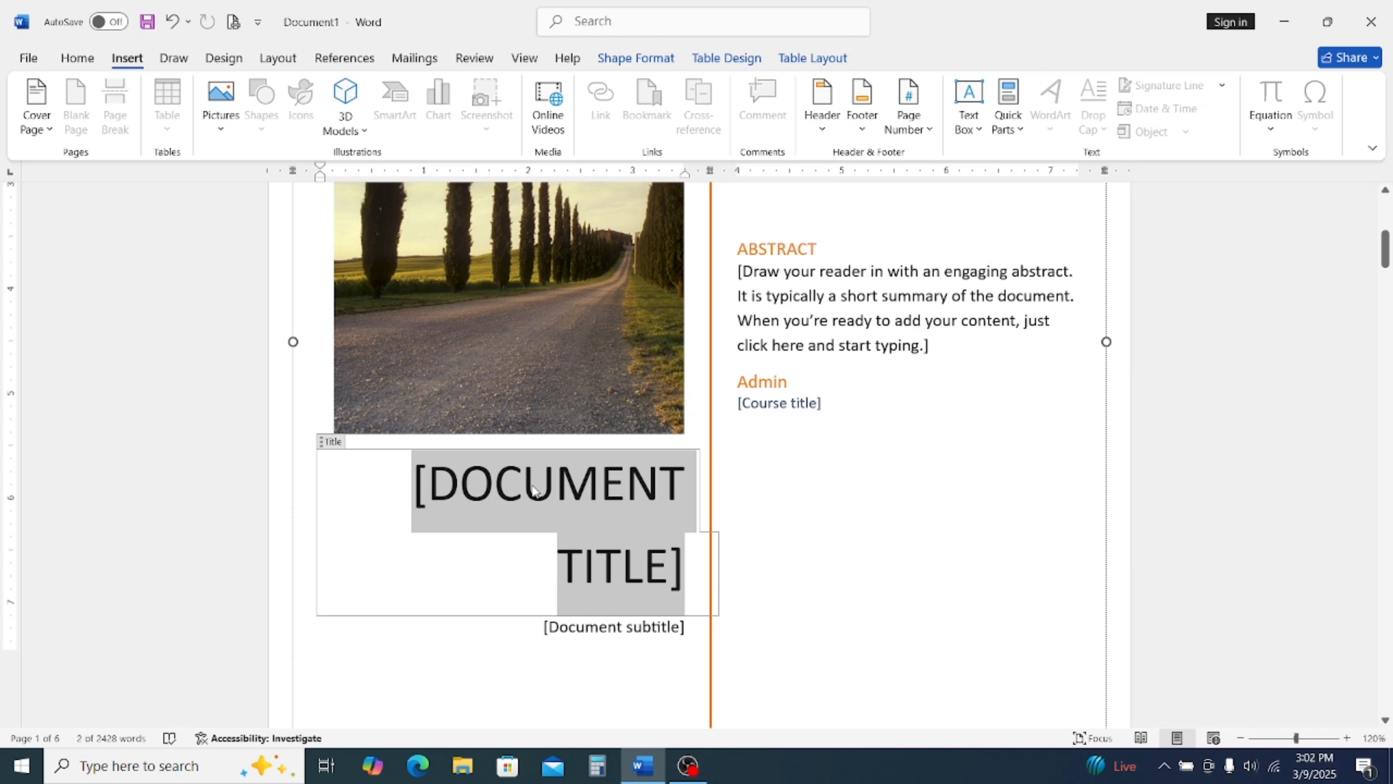
type("ICT")
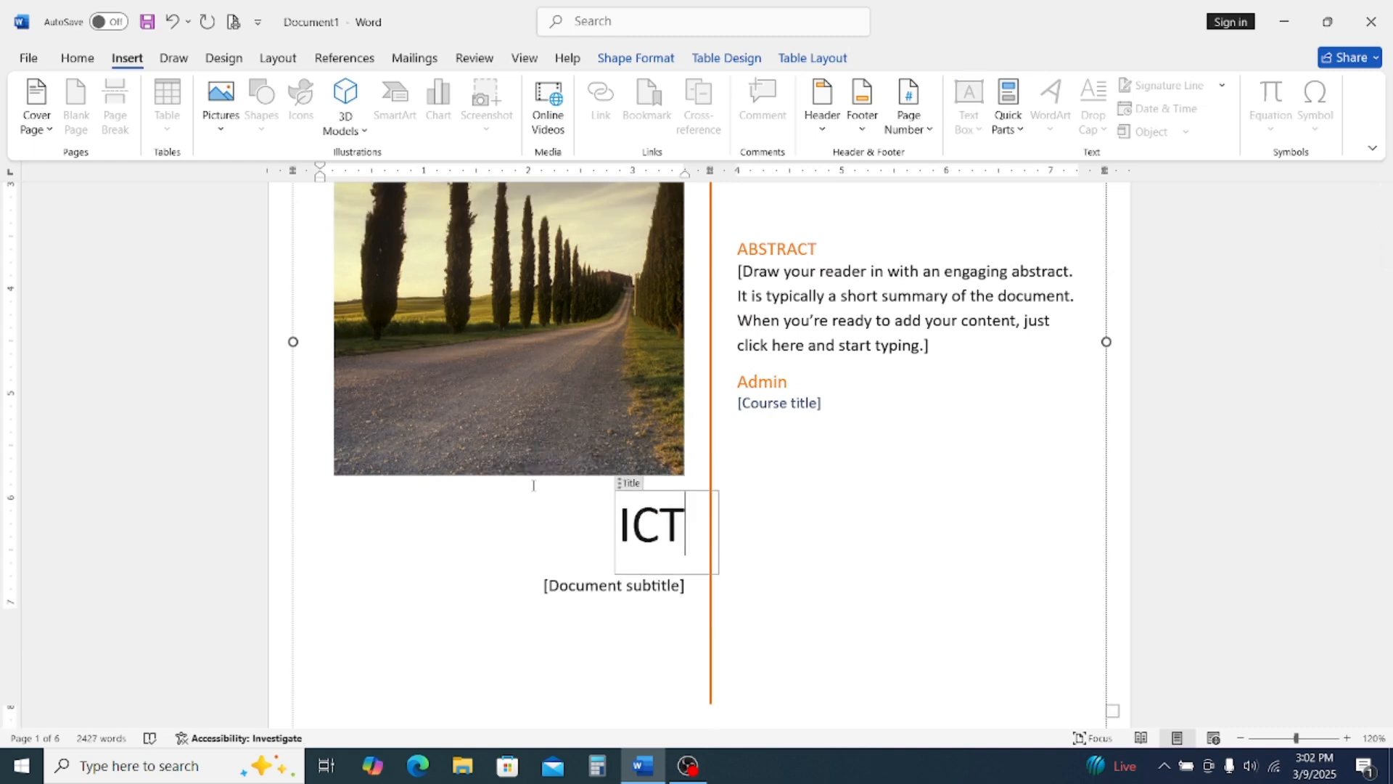
left_click(615, 590)
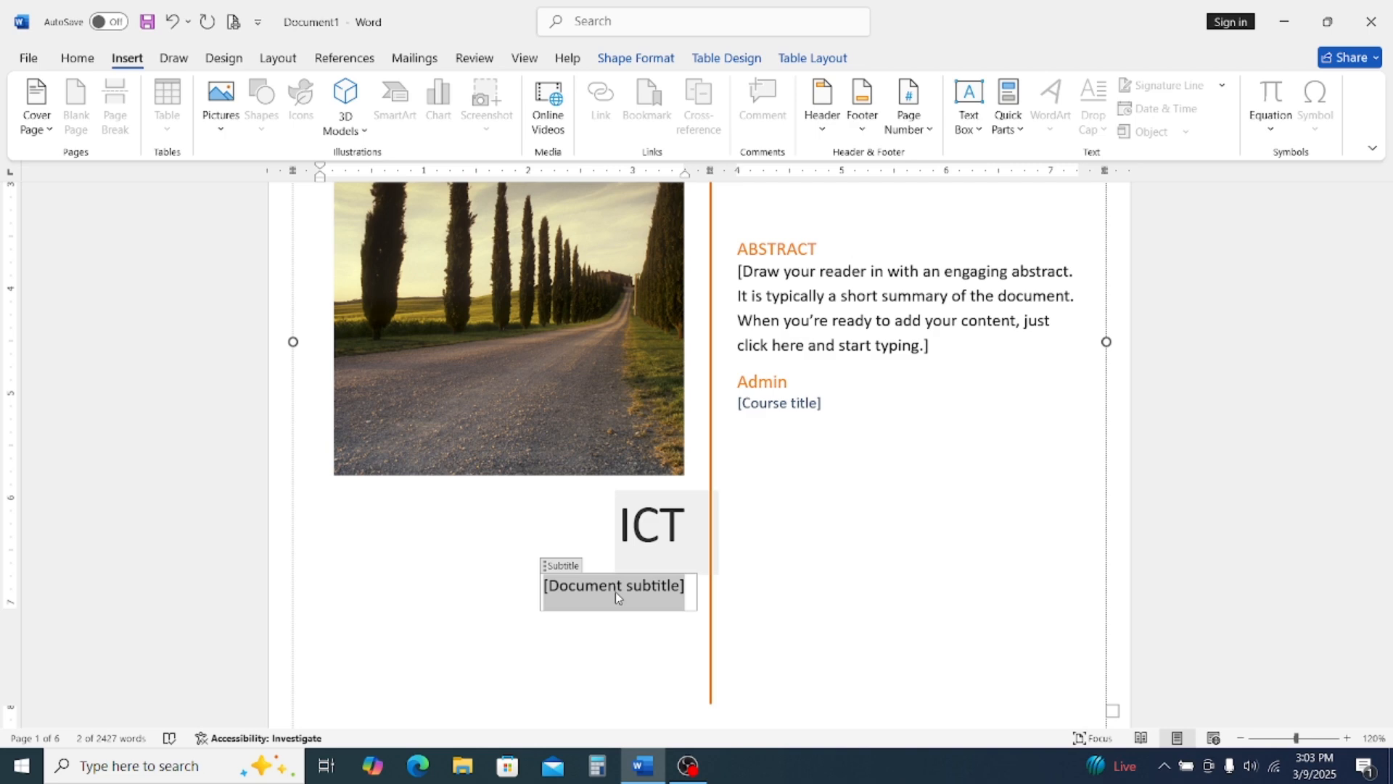
type("Off")
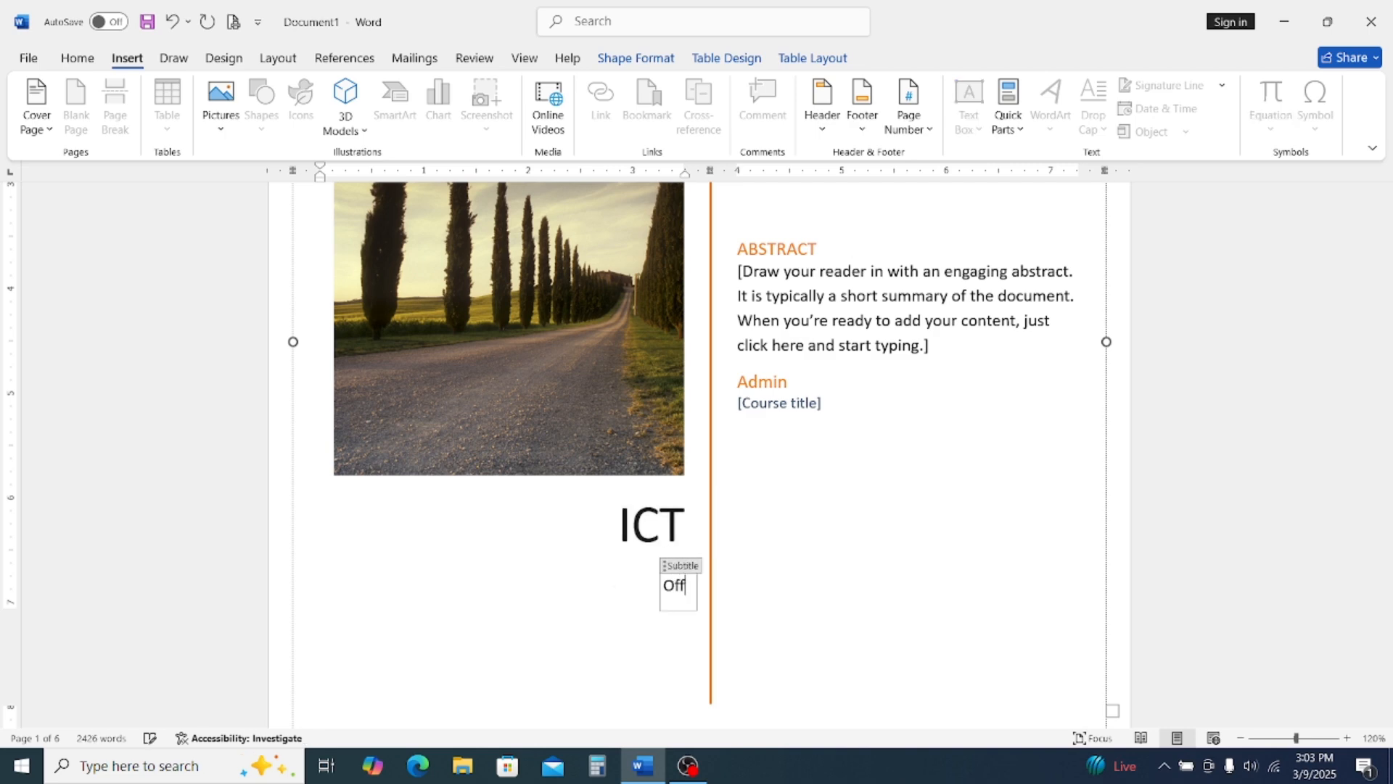
type("ice")
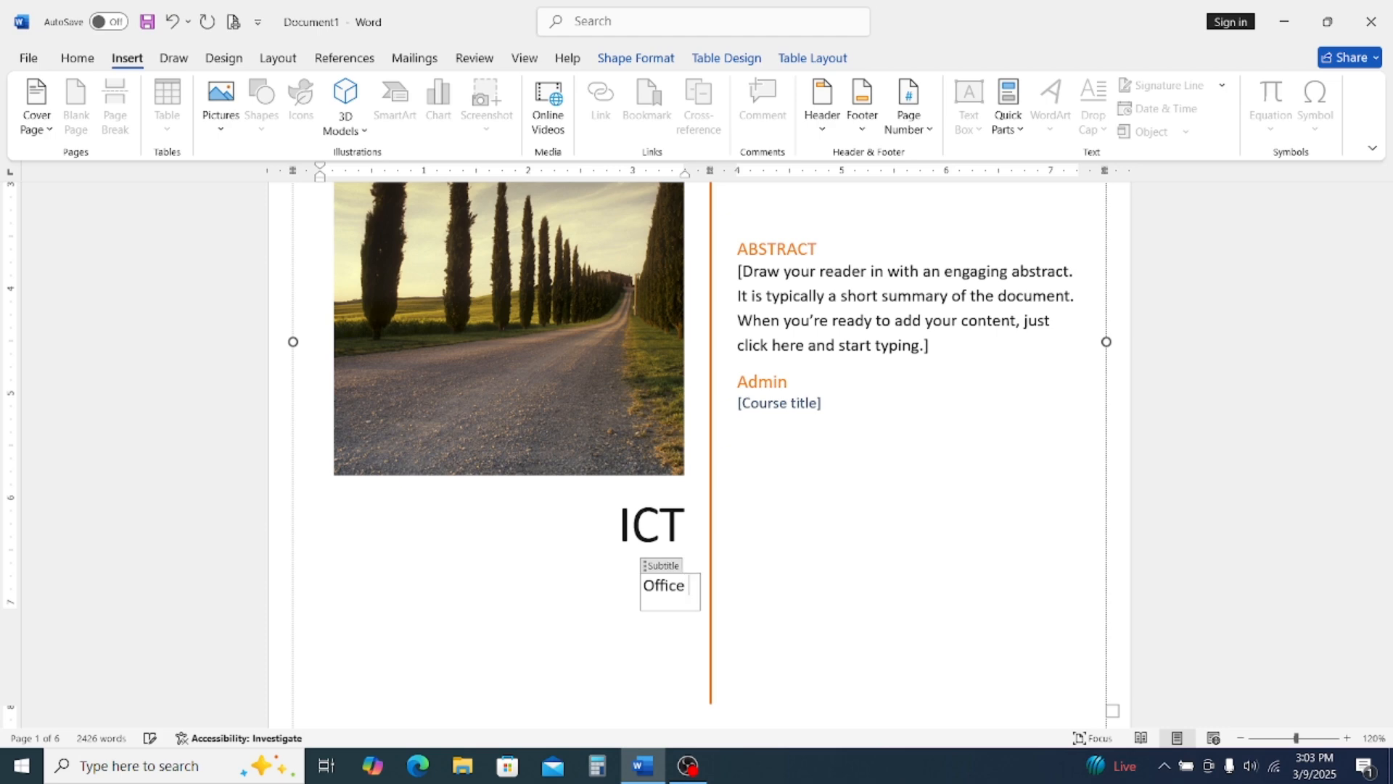
type(" Appli")
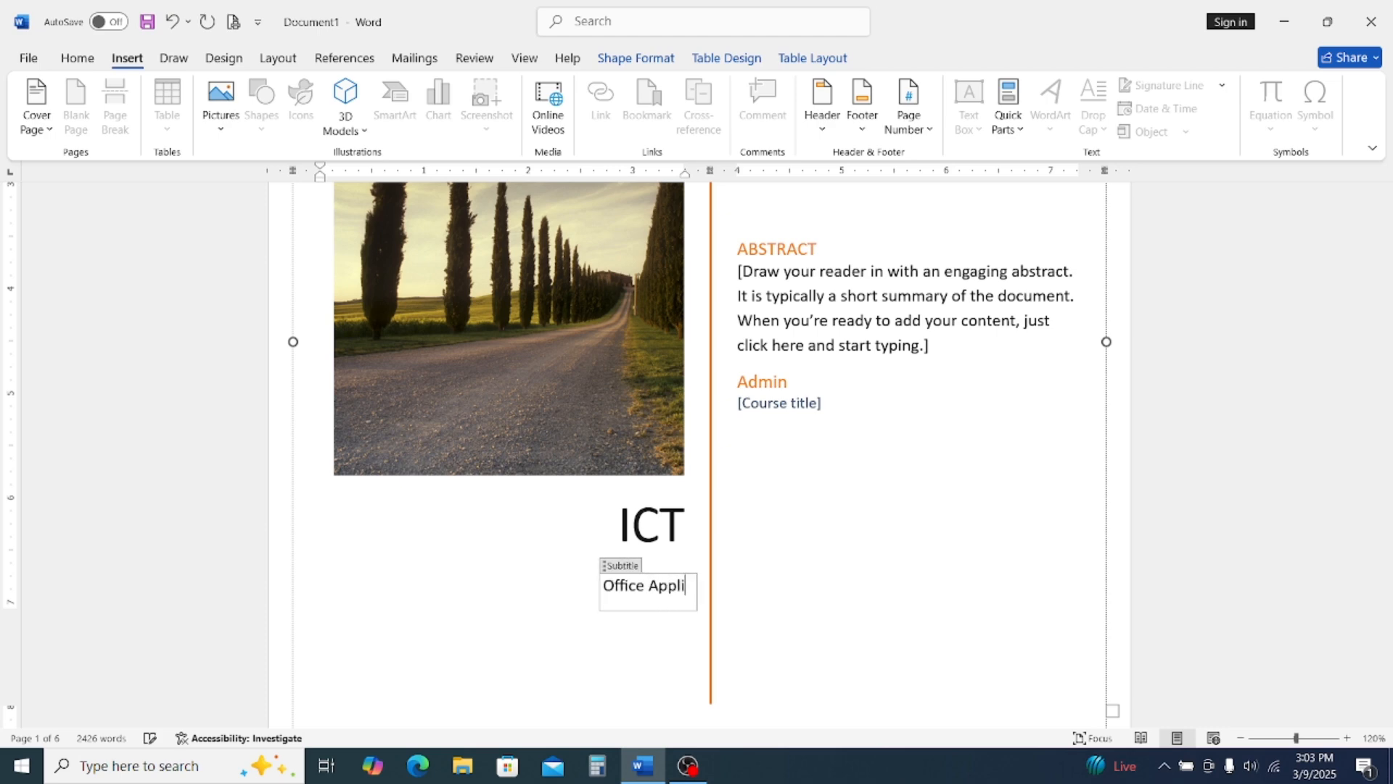
type("catio")
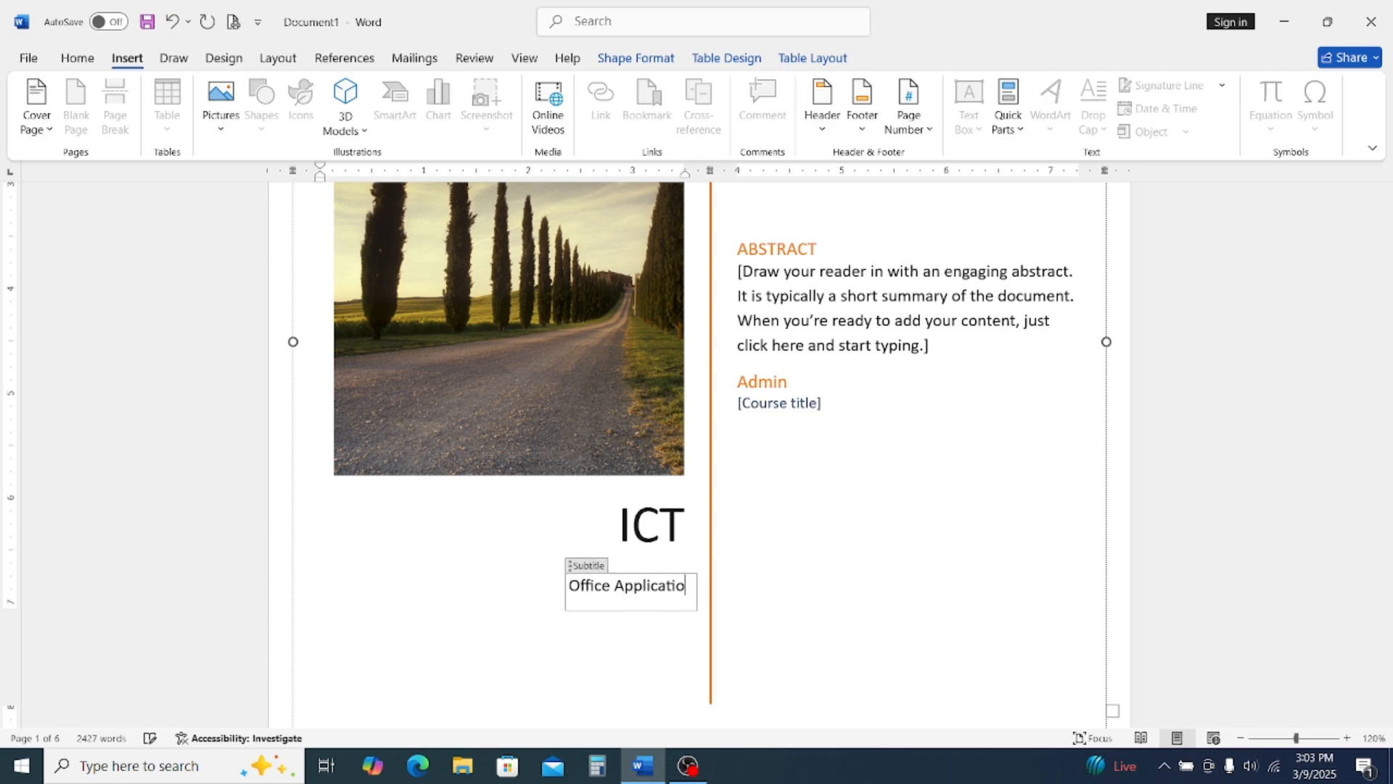
type("n Report")
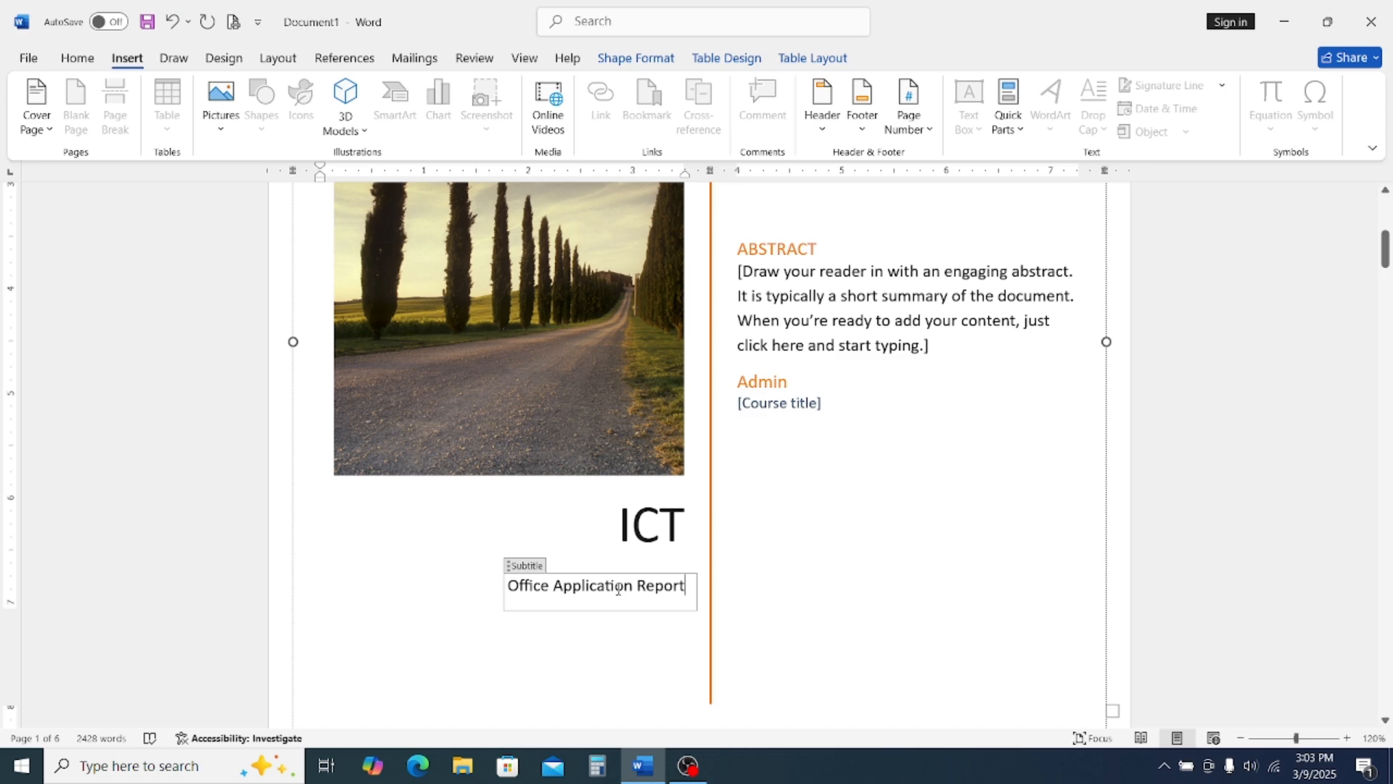
left_click(964, 435)
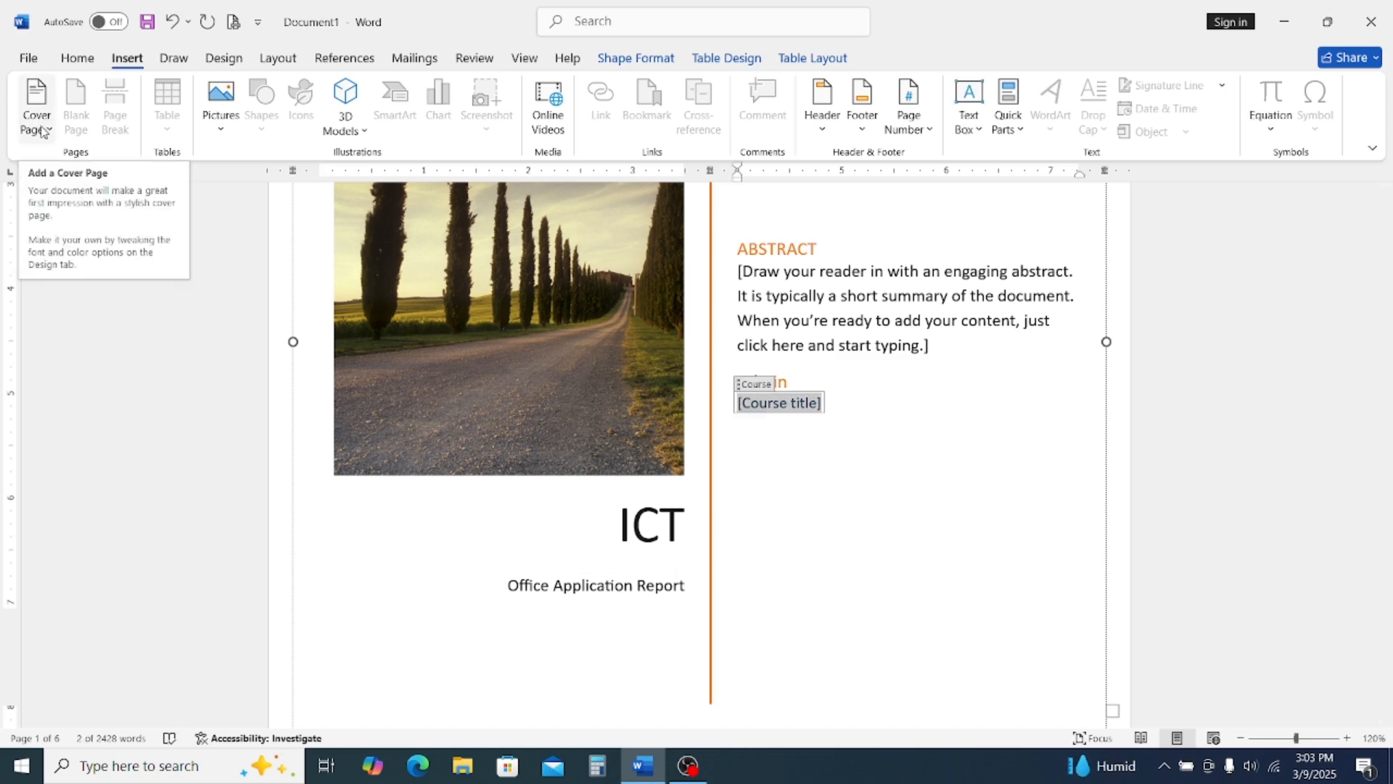
Replace the Integral cover page with the built-in Austin design and look over its layout
left_click(42, 131)
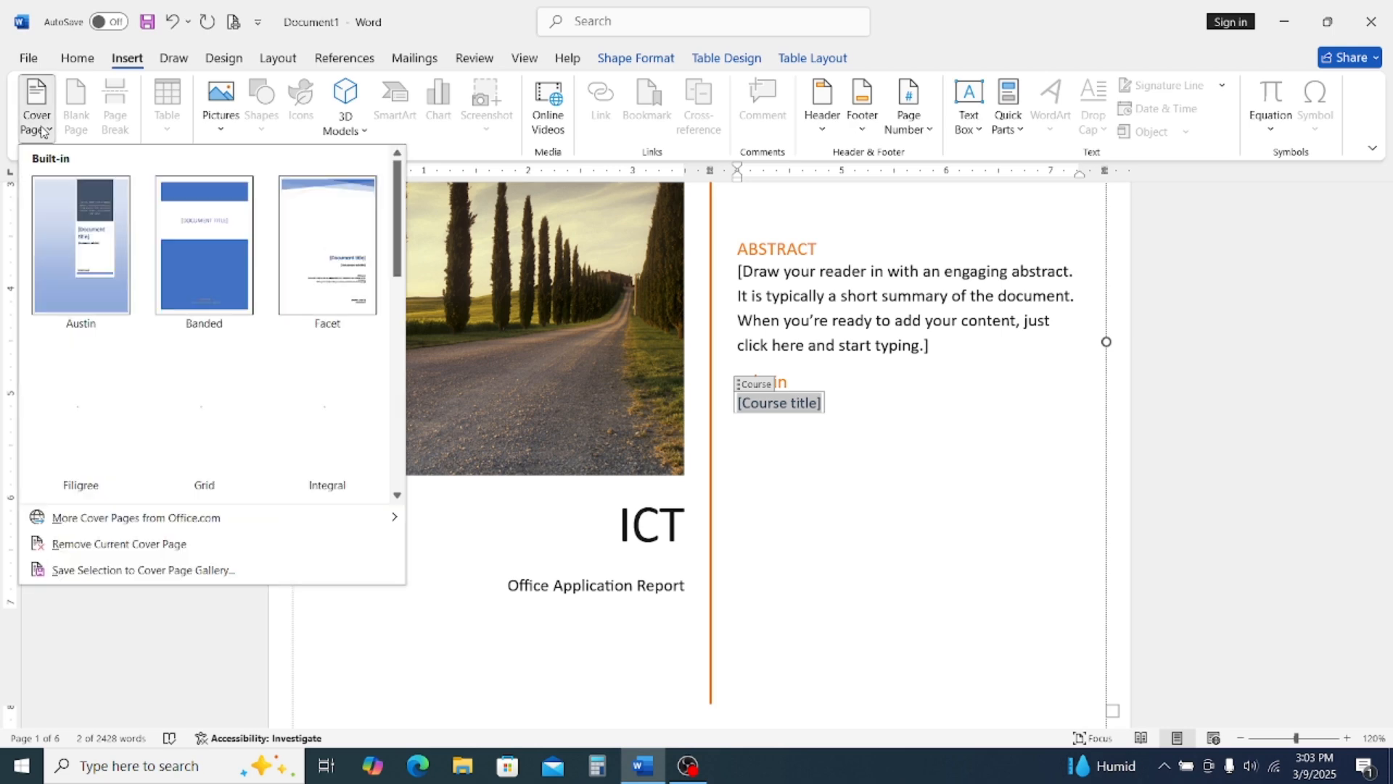
left_click(103, 237)
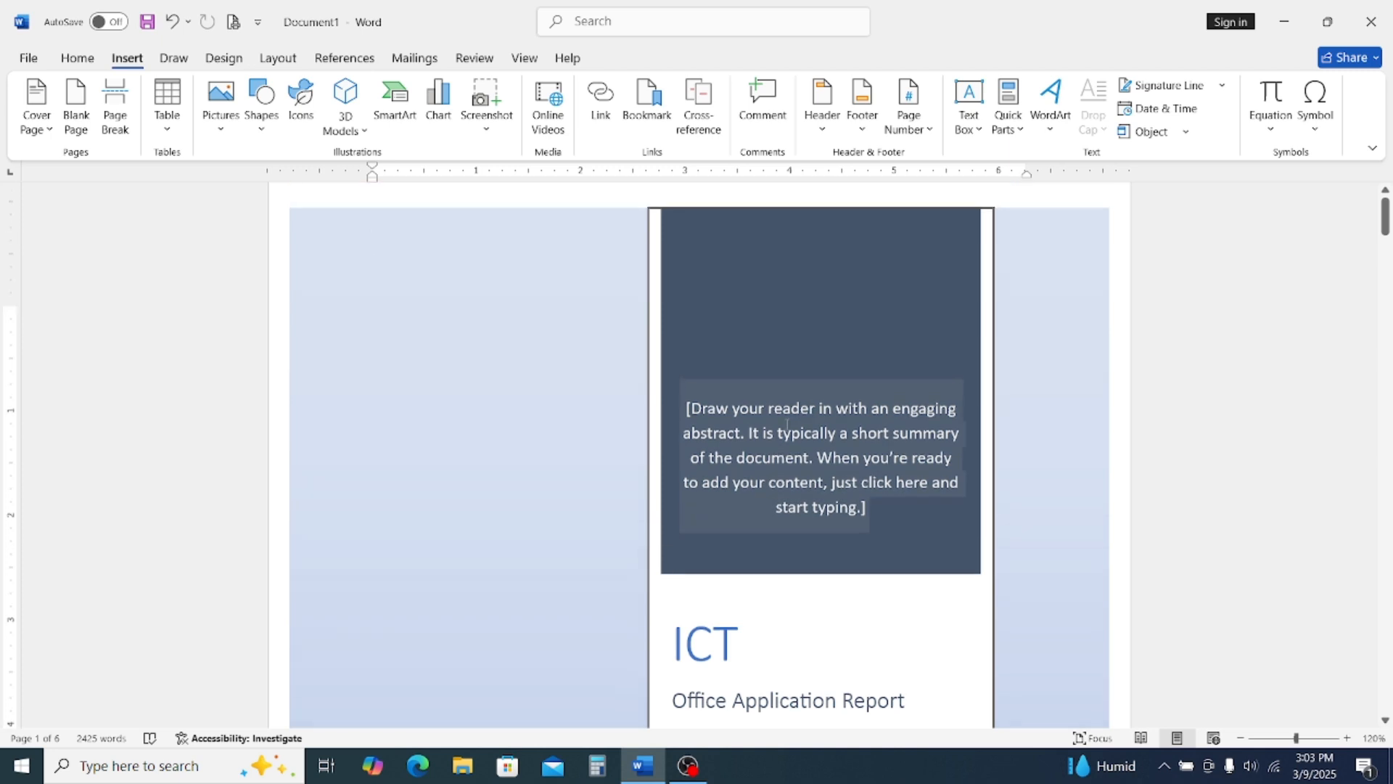
scroll(789, 426, "down", 5)
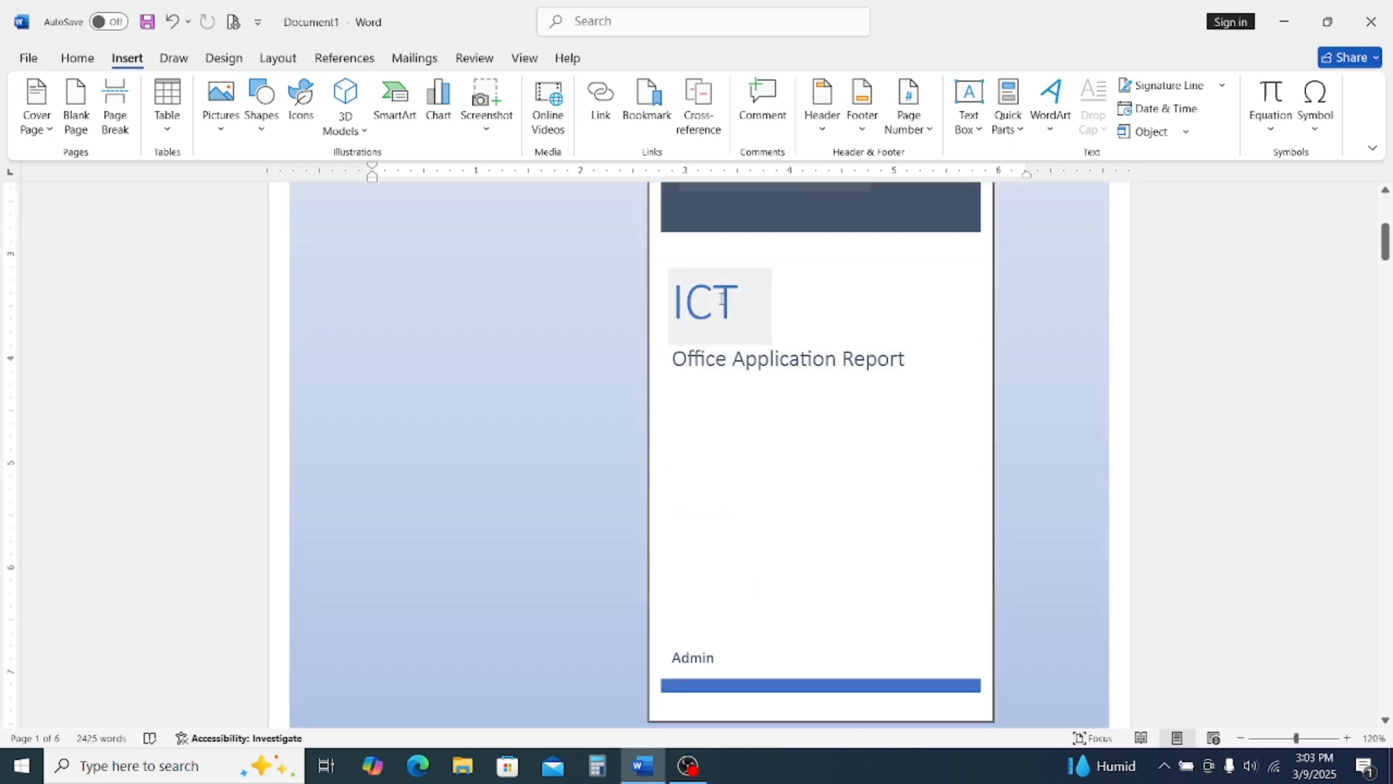
scroll(830, 419, "down", 3)
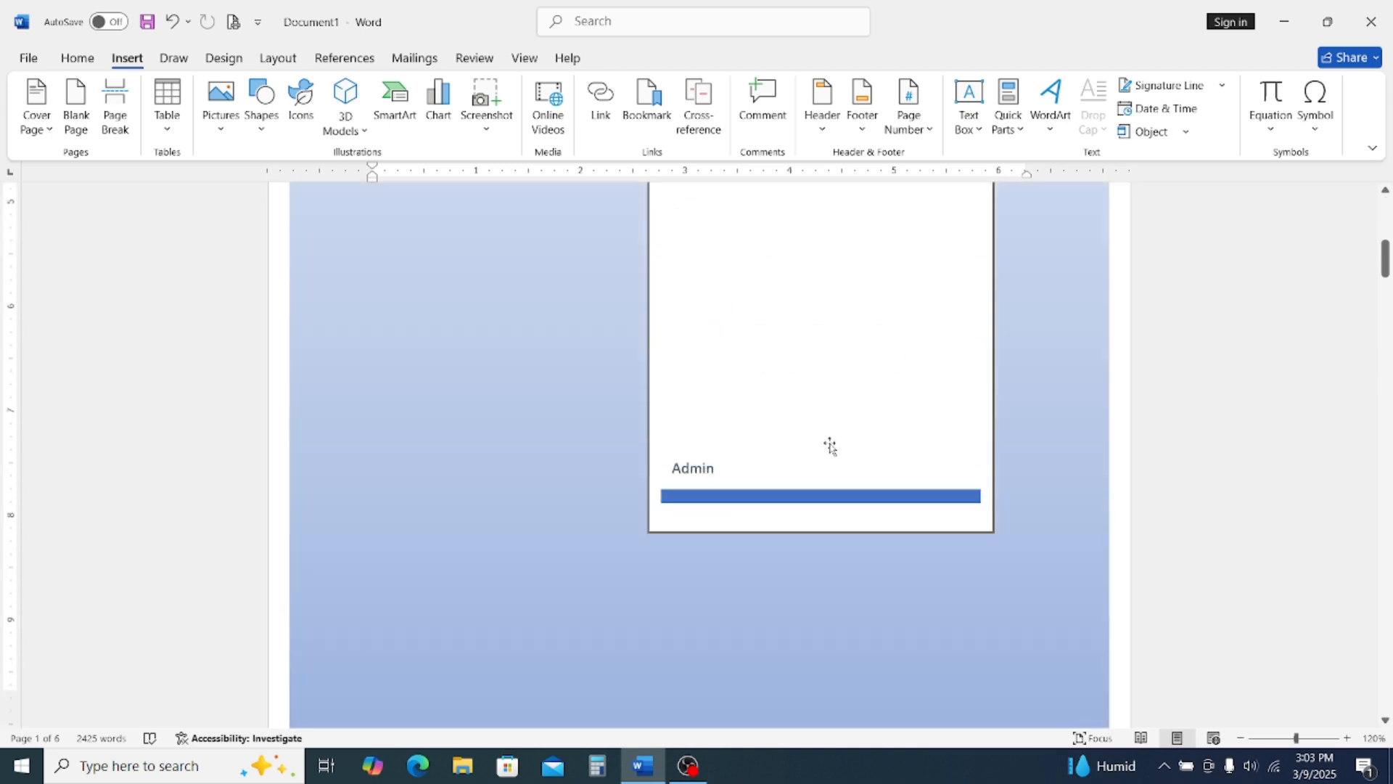
scroll(829, 455, "up", 8)
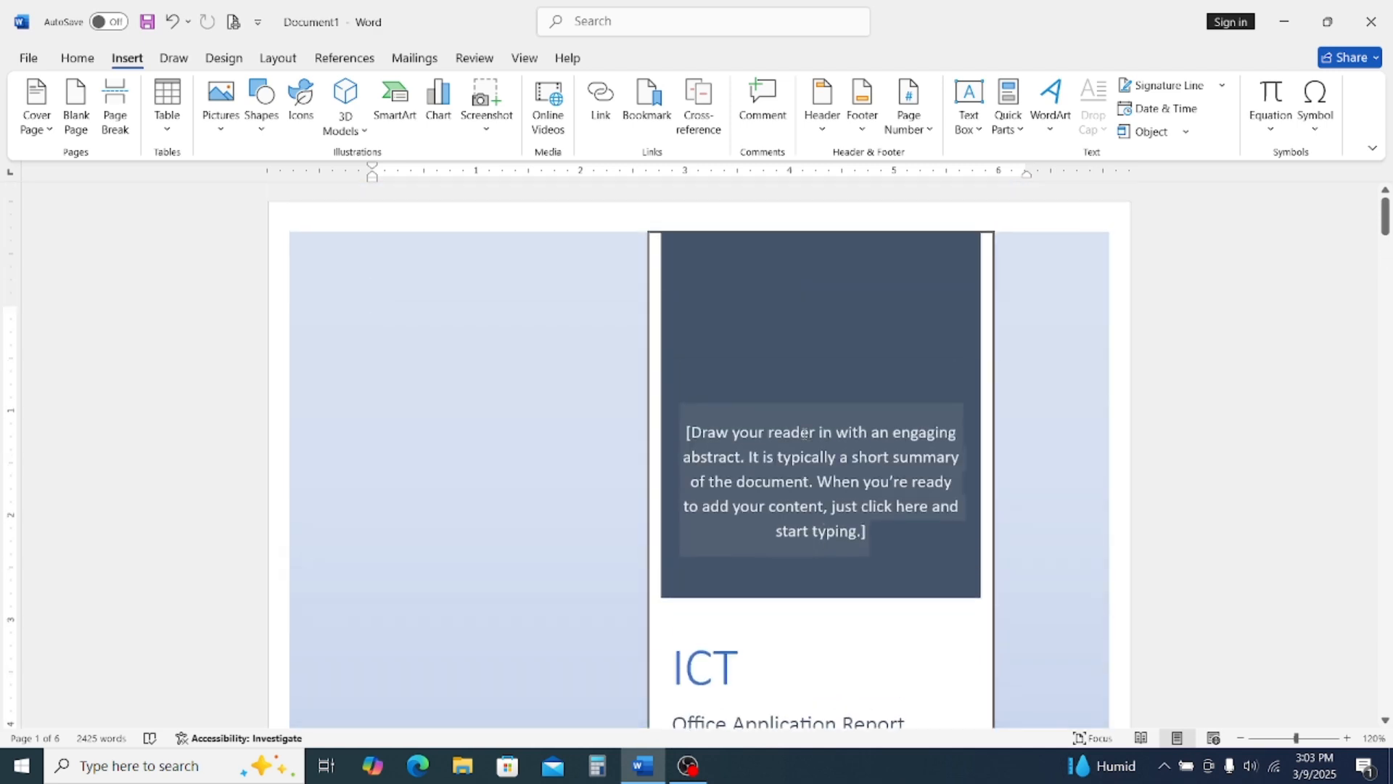
scroll(757, 449, "down", 7)
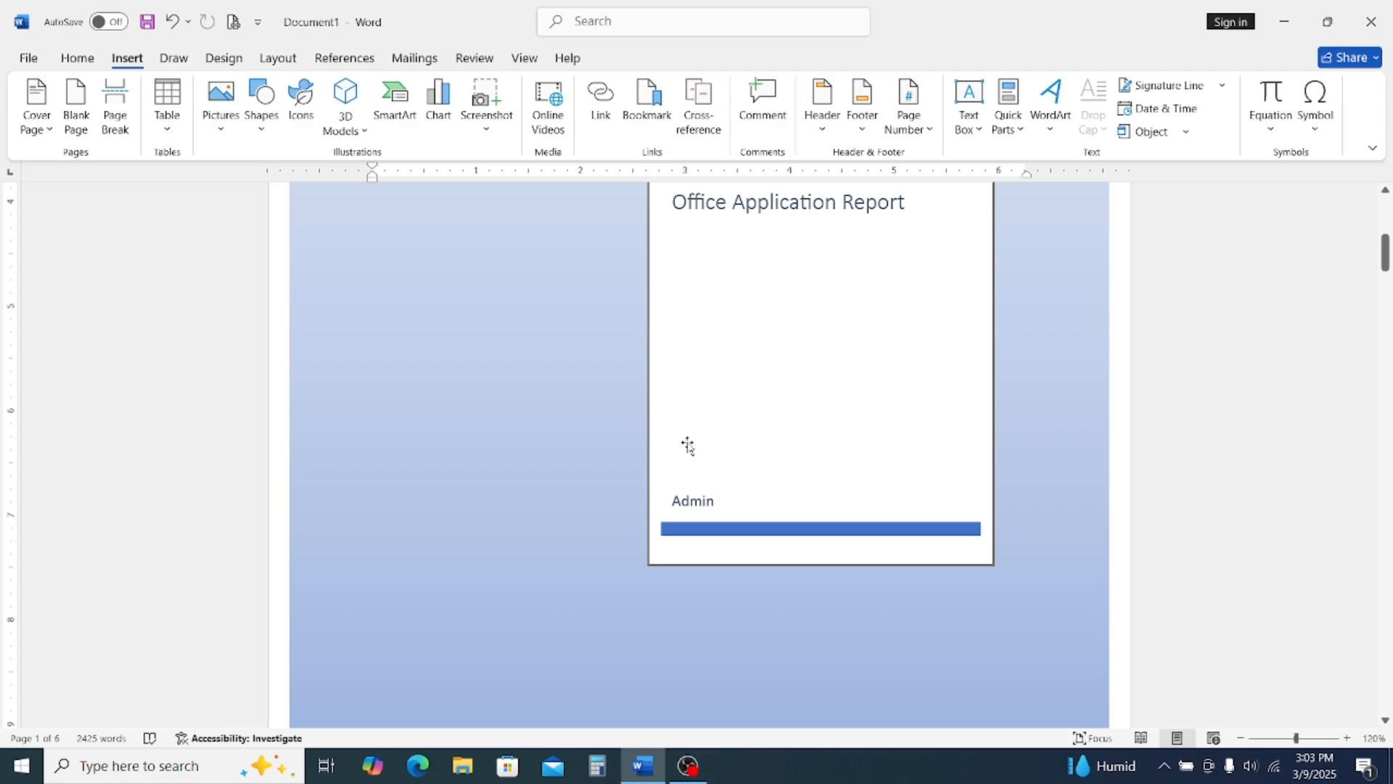
Show the page thumbnails in the Navigation pane and browse through the document's body pages
scroll(560, 426, "down", 3)
scroll(559, 426, "down", 12)
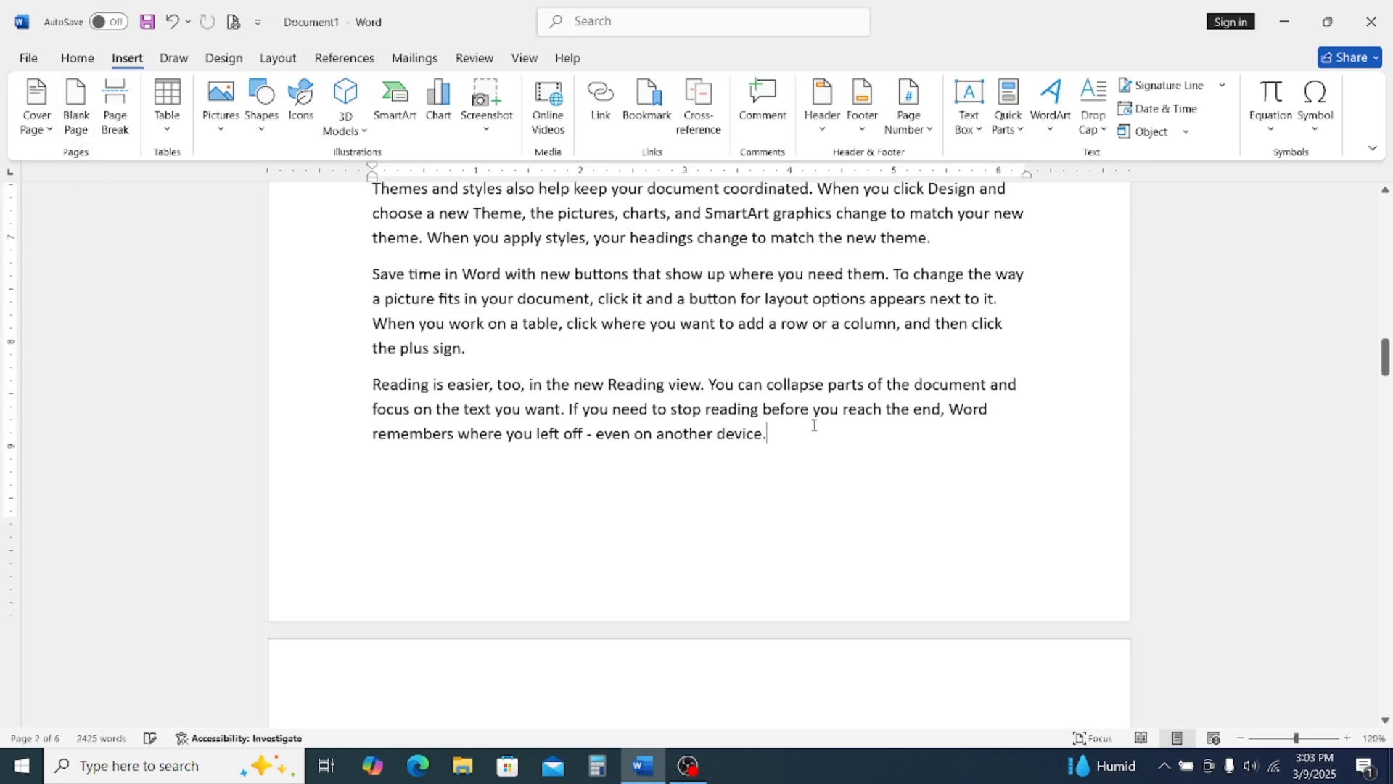
scroll(815, 426, "down", 10)
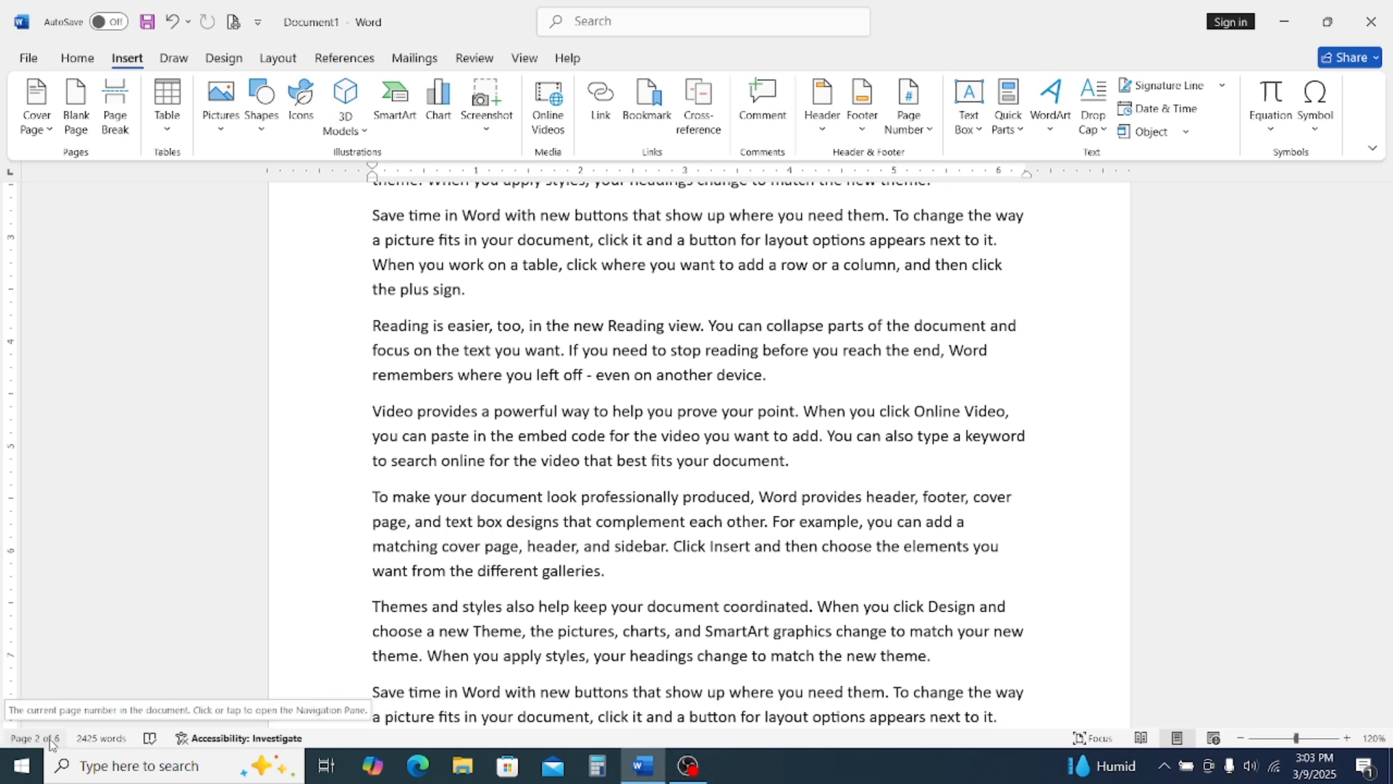
left_click(54, 740)
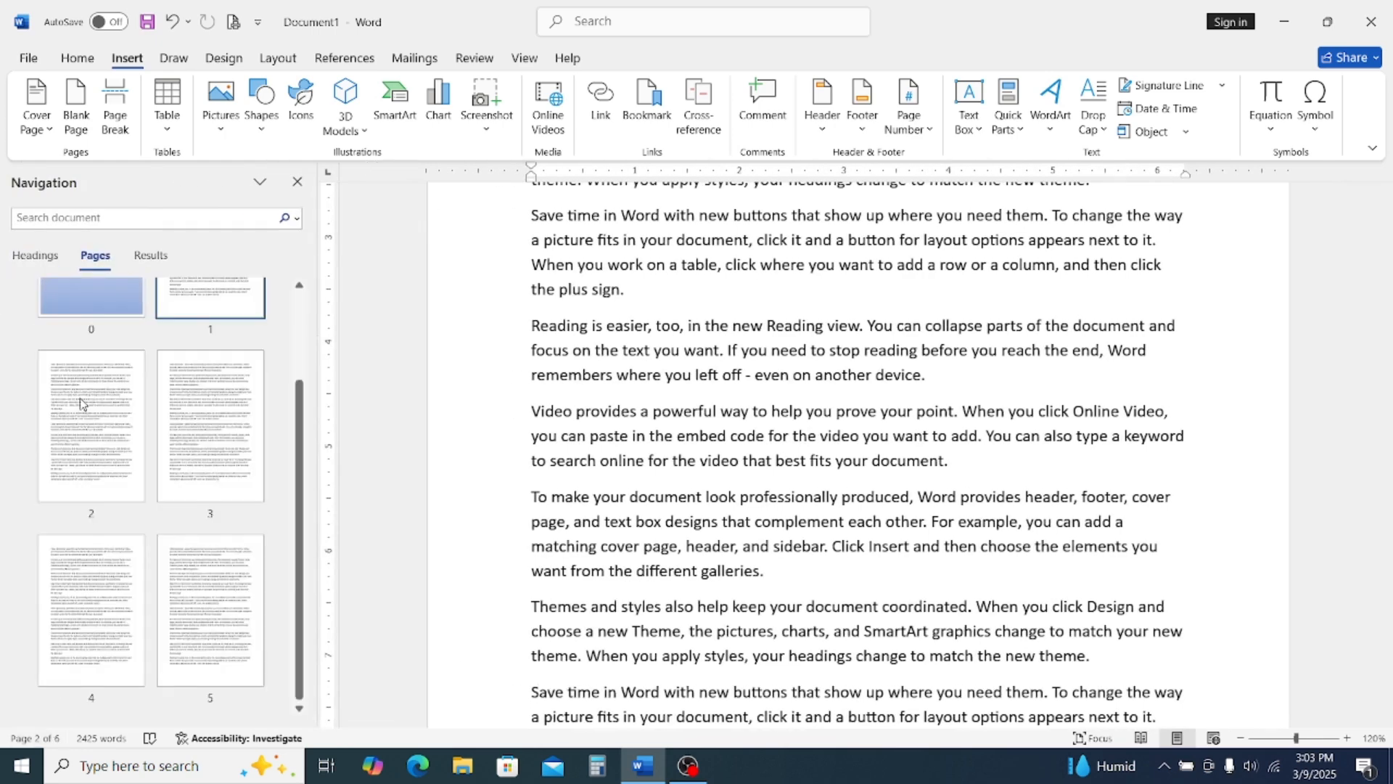
scroll(190, 410, "down", 3)
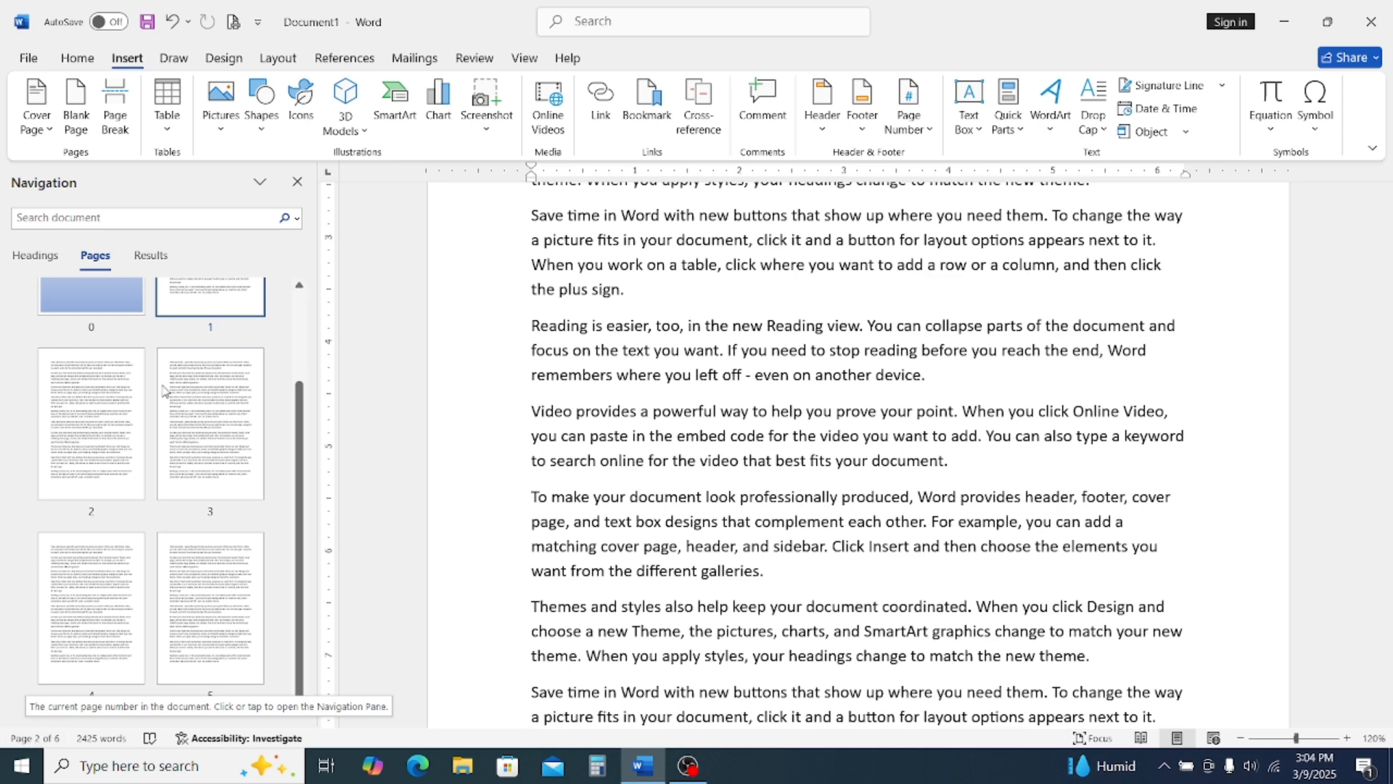
left_click(198, 476)
left_click(105, 454)
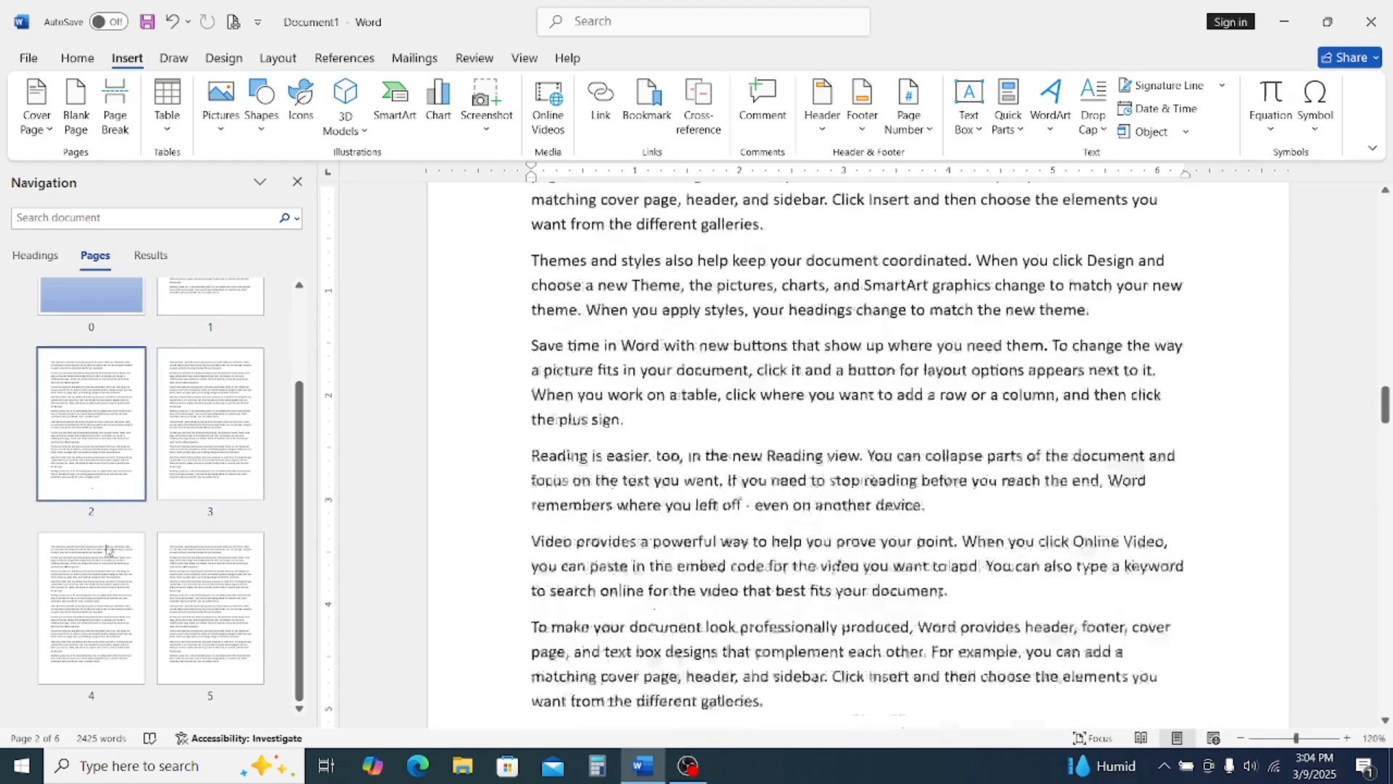
left_click(113, 602)
left_click(211, 602)
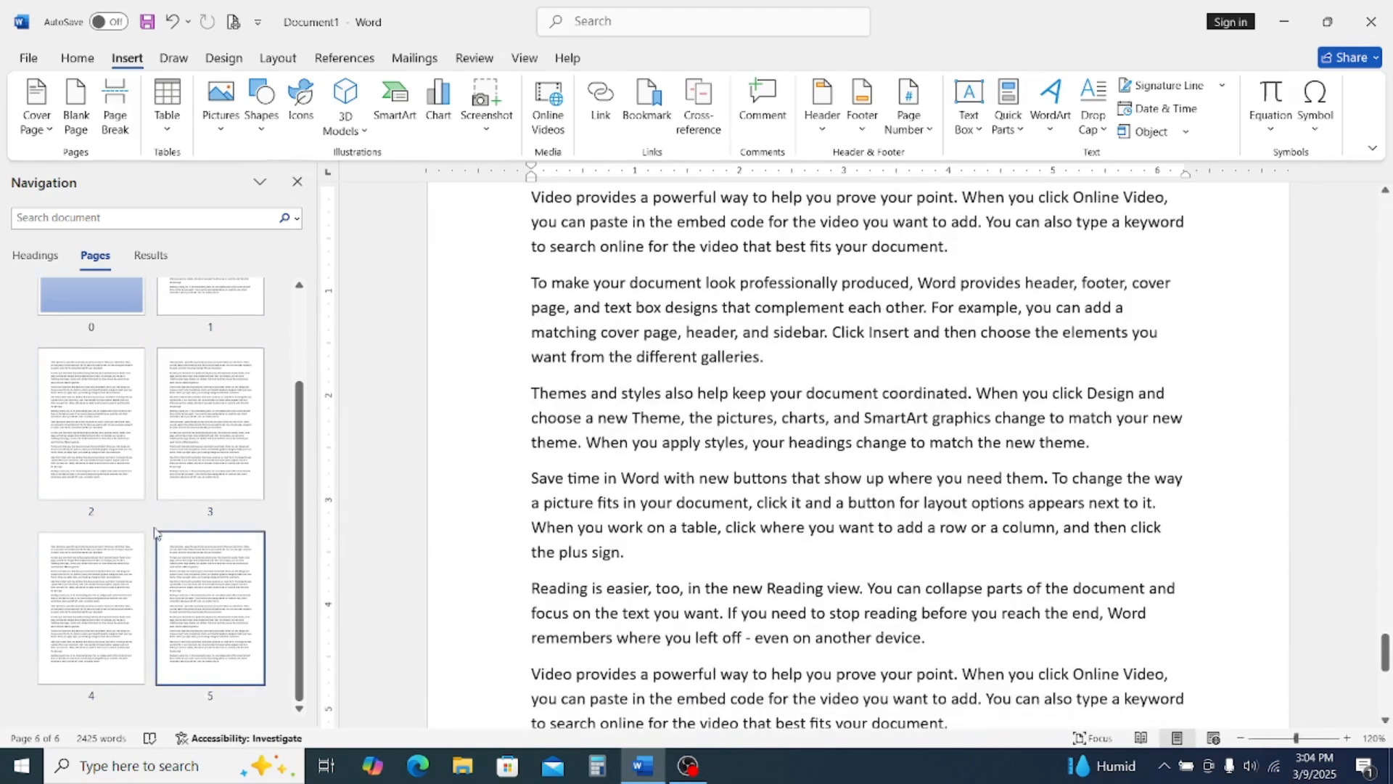
scroll(159, 529, "up", 3)
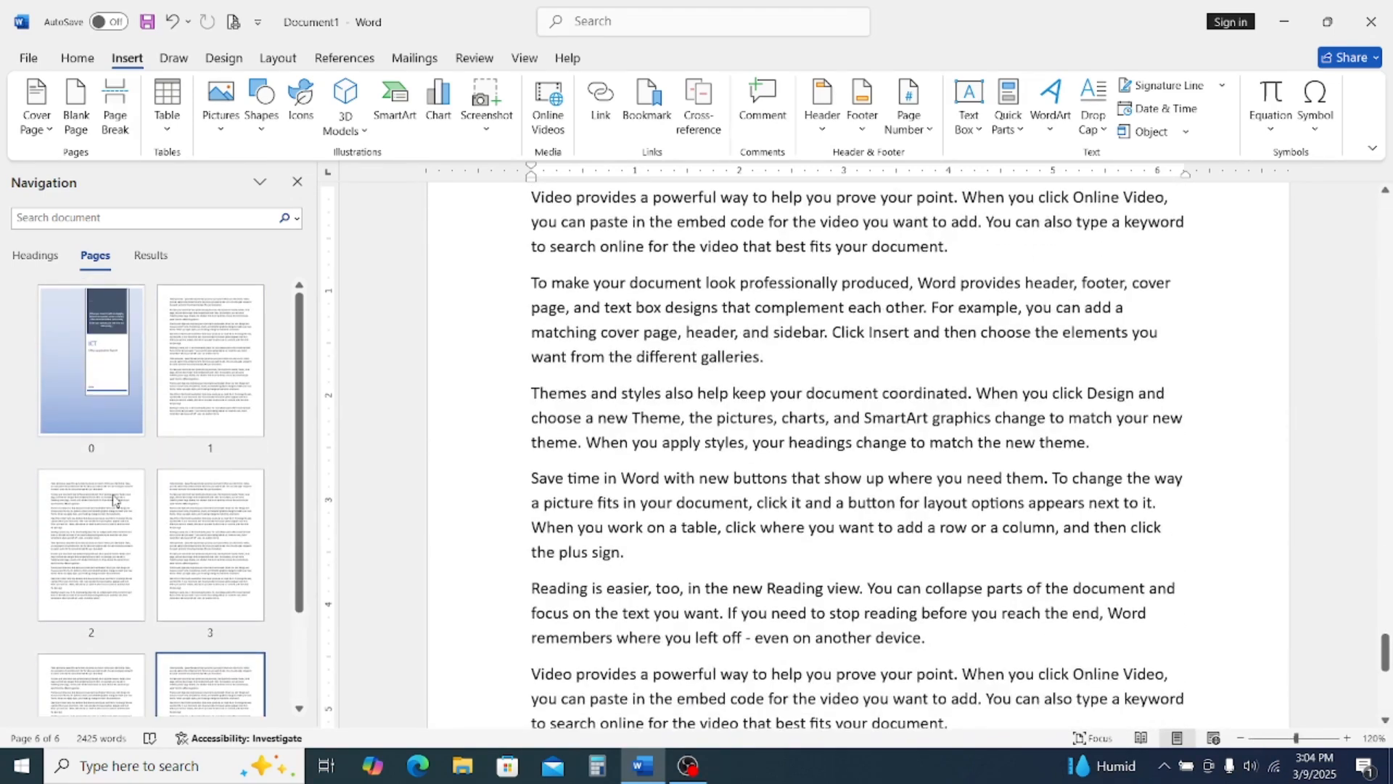
Insert a blank page after the last paragraph of the page numbered 2
left_click(112, 523)
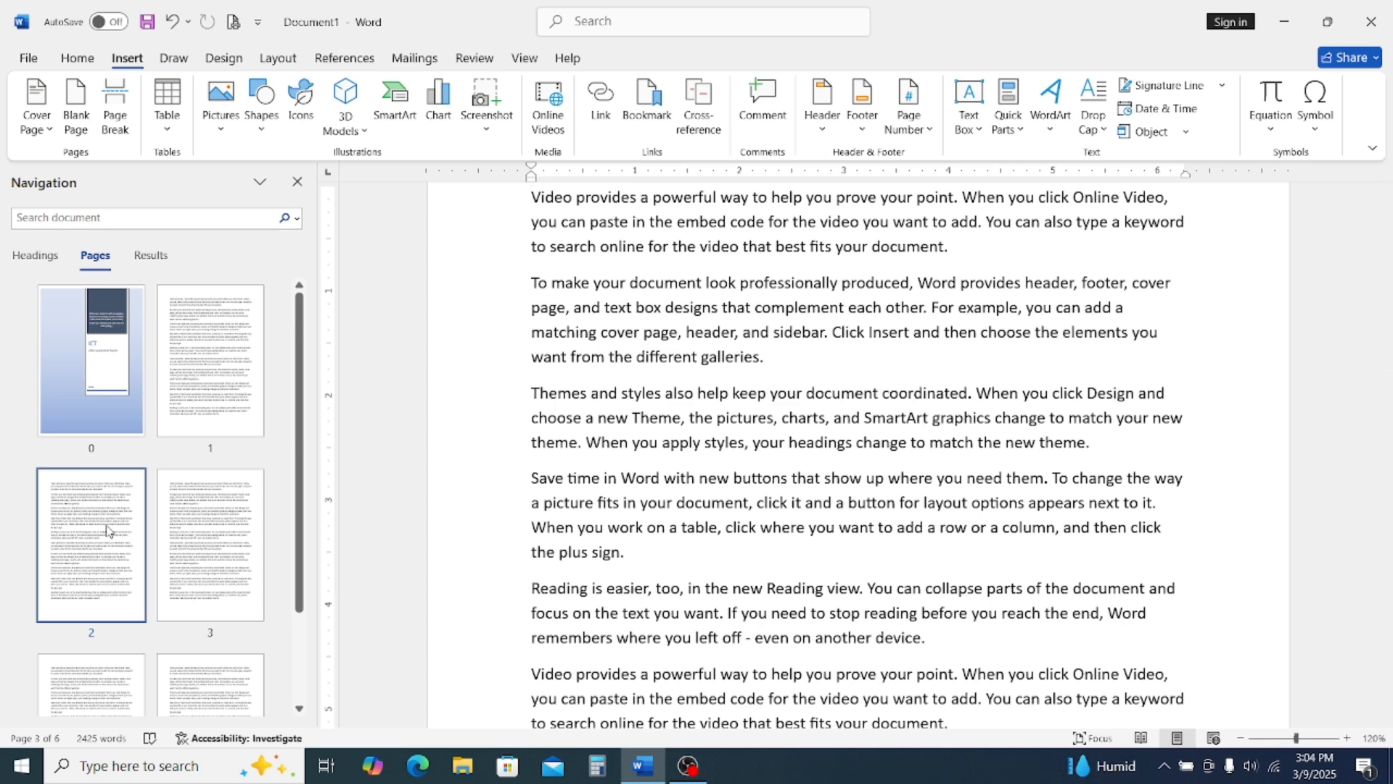
left_click(223, 536)
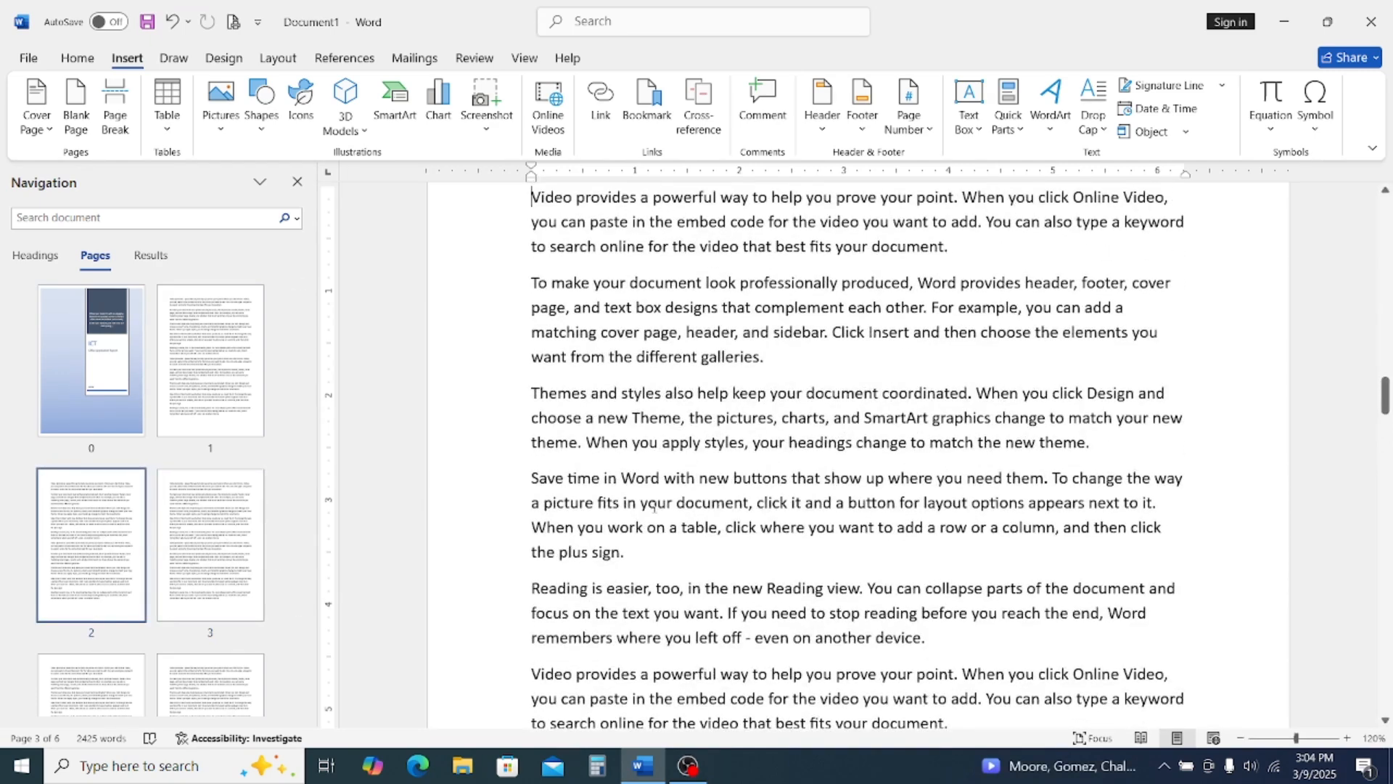
scroll(669, 513, "down", 3)
scroll(669, 514, "down", 4)
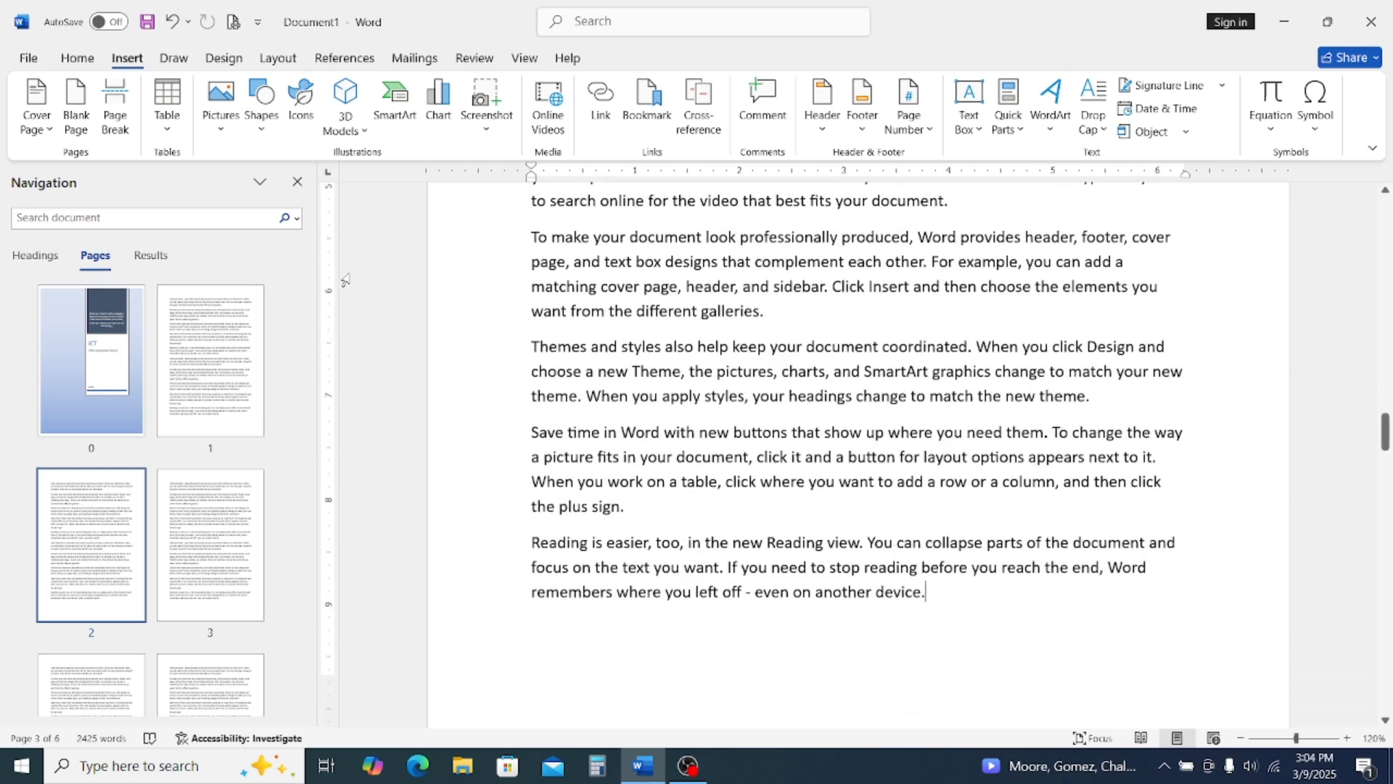
left_click(76, 105)
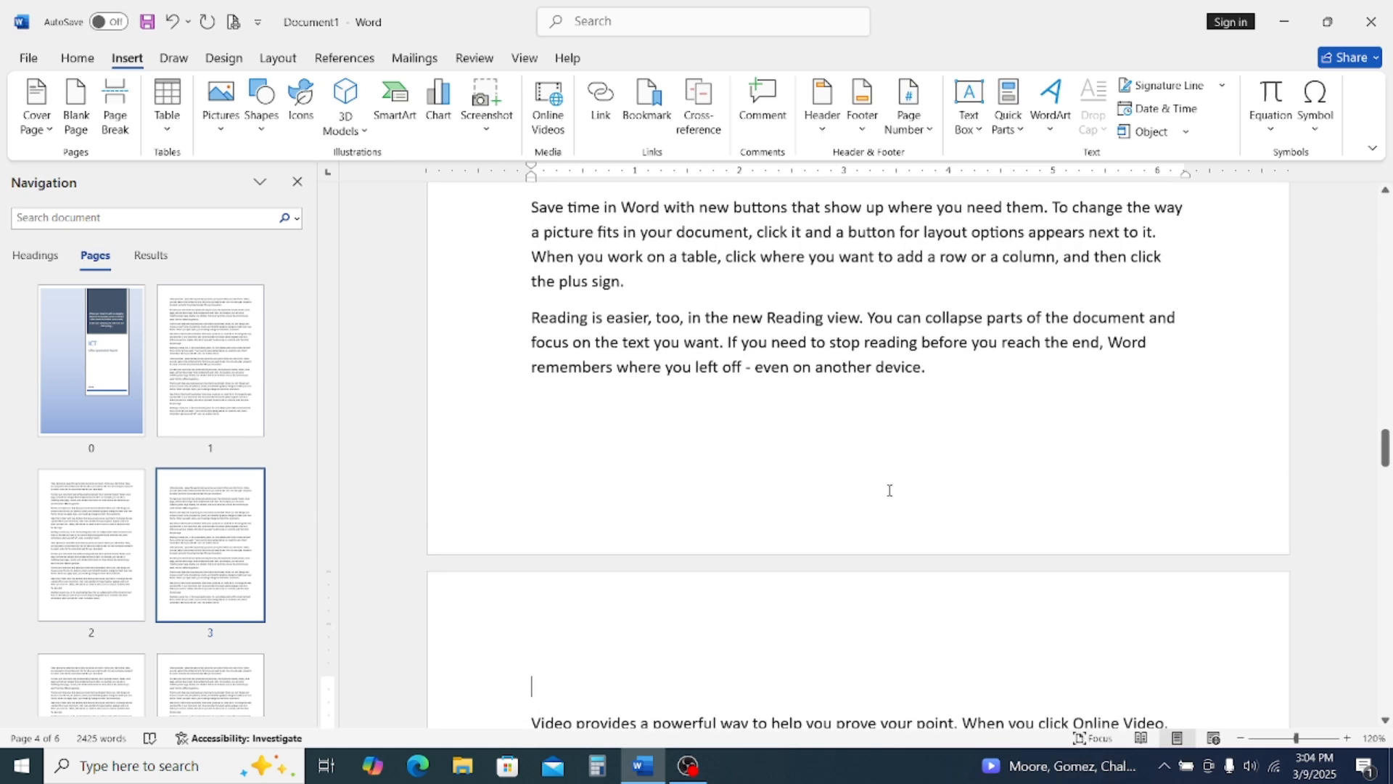
left_click(937, 371)
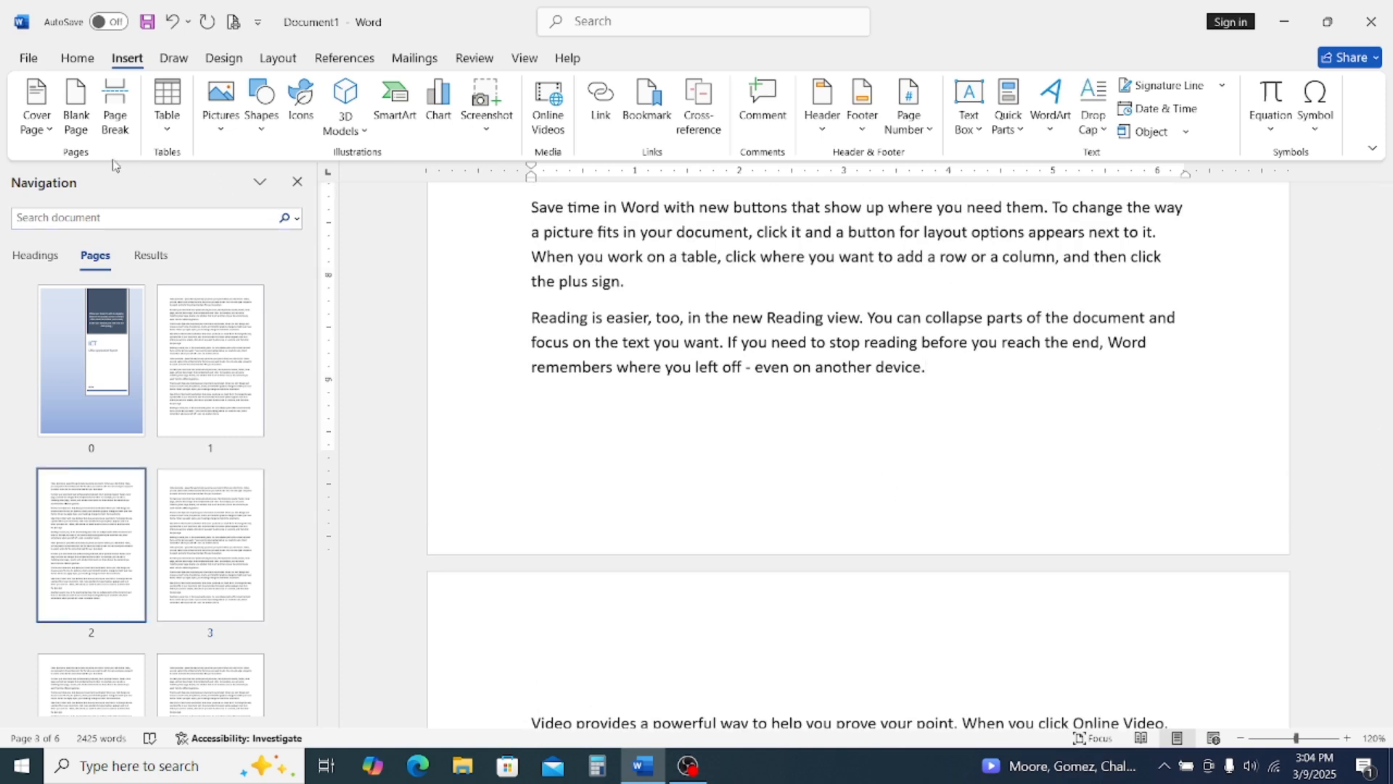
left_click(80, 94)
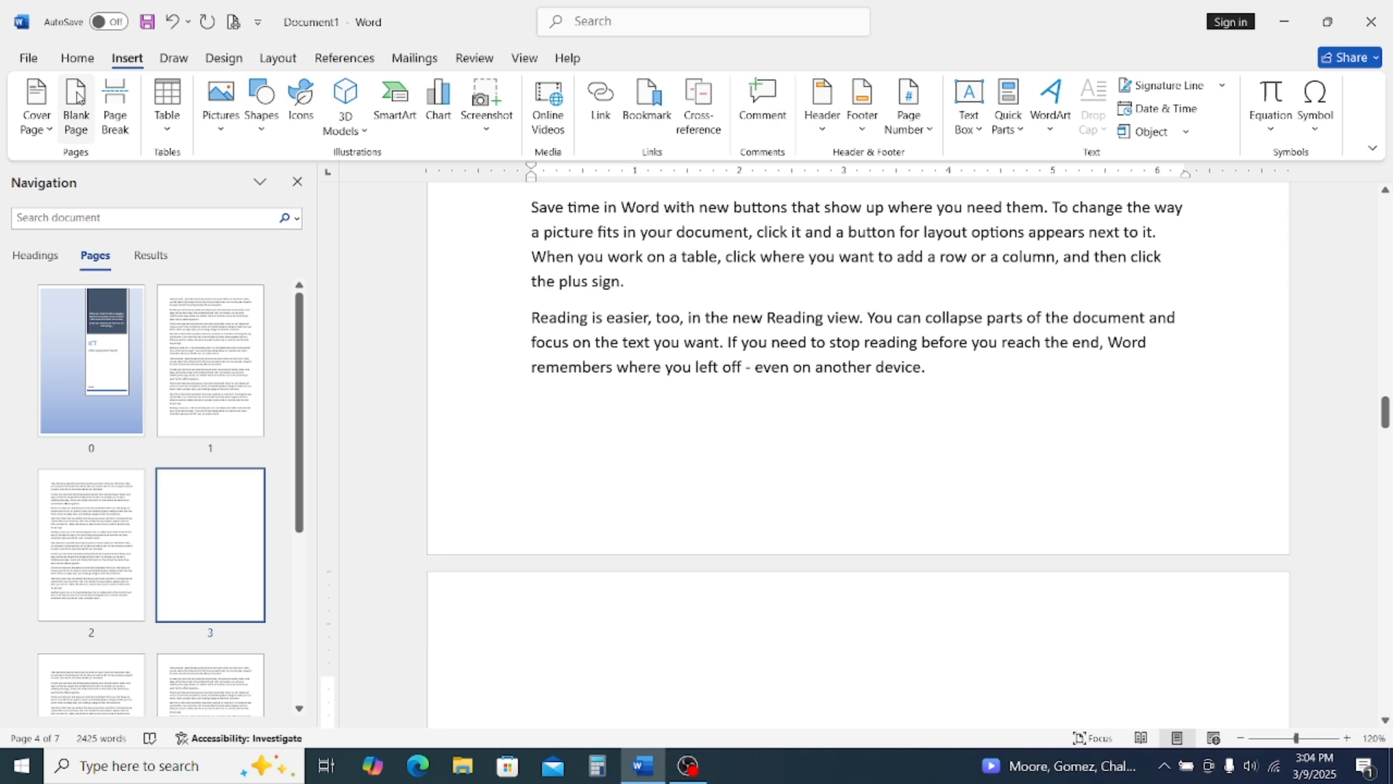
Examine the inserted blank page and compare it with the surrounding text pages using the page thumbnails
scroll(877, 405, "down", 5)
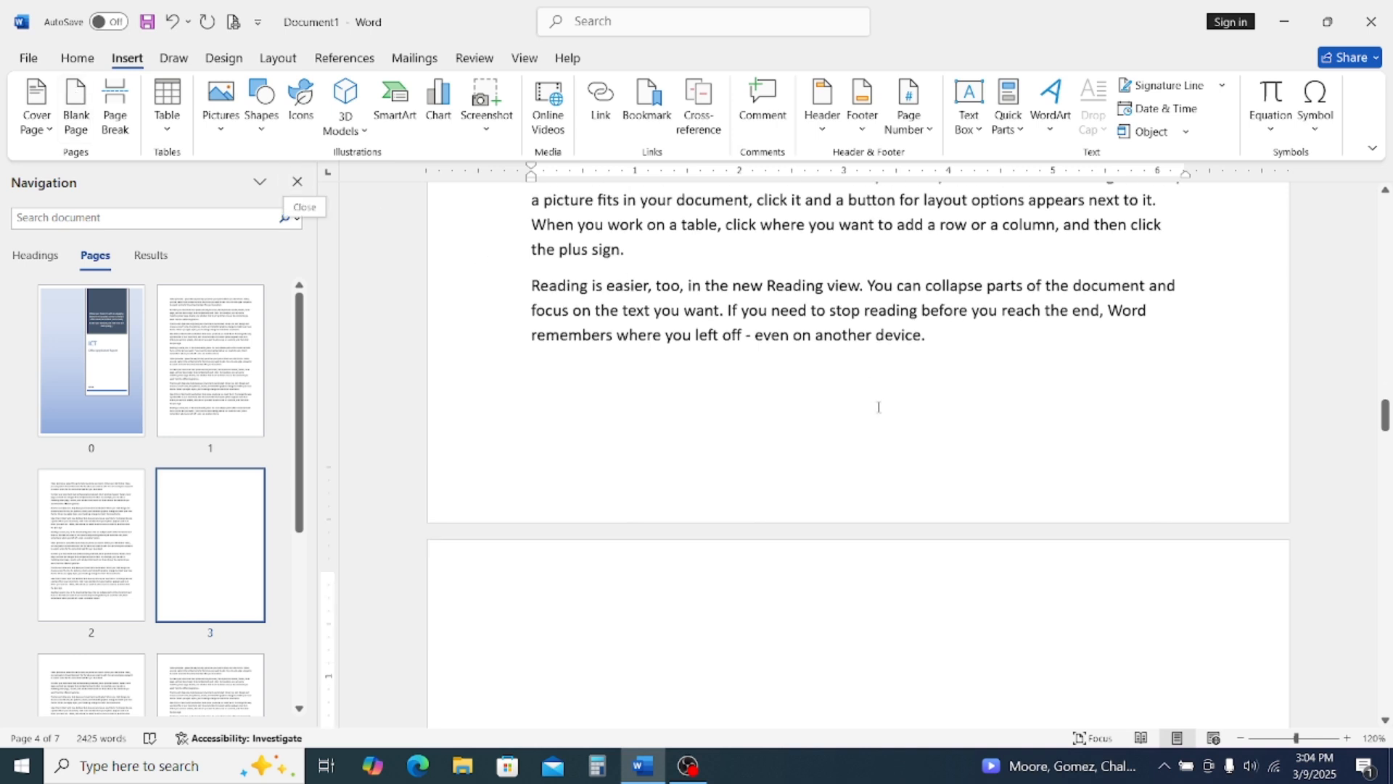
scroll(880, 407, "down", 7)
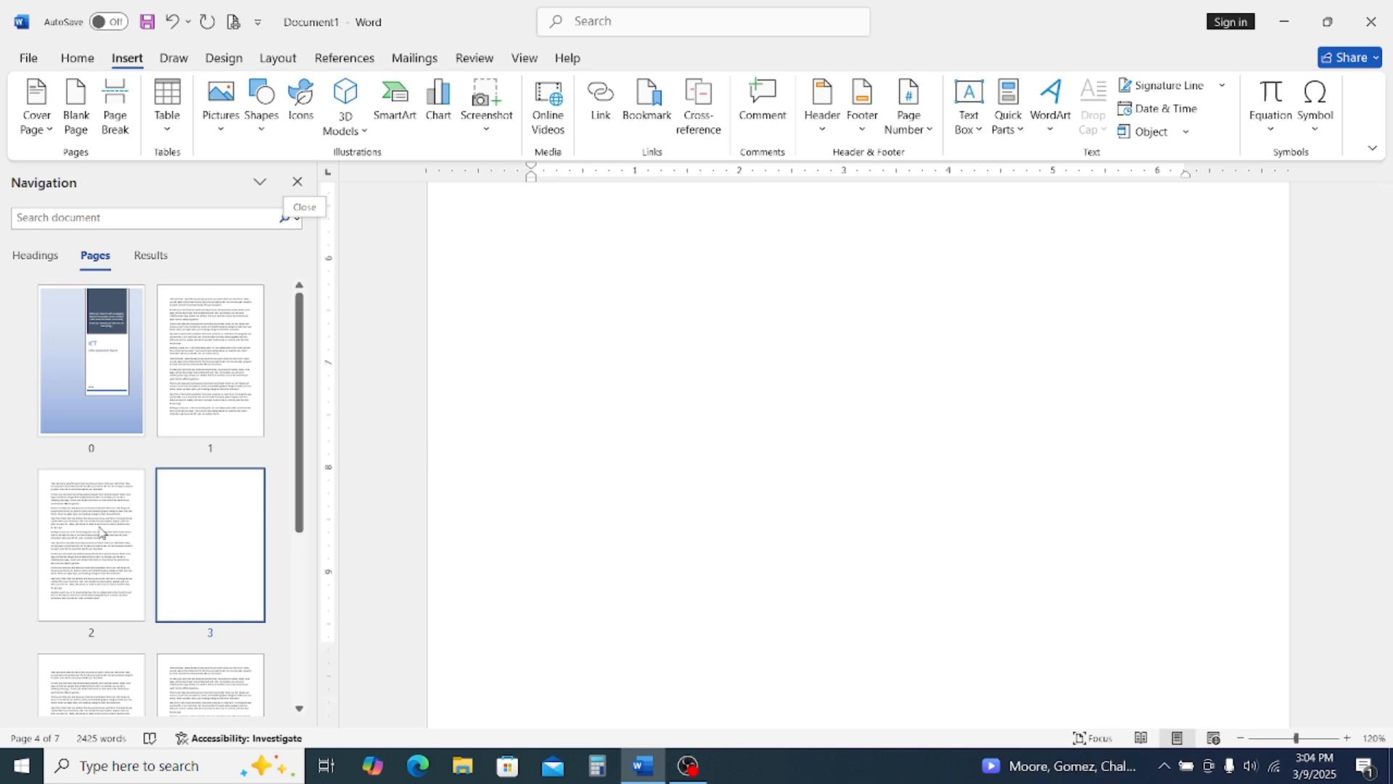
scroll(100, 531, "down", 2)
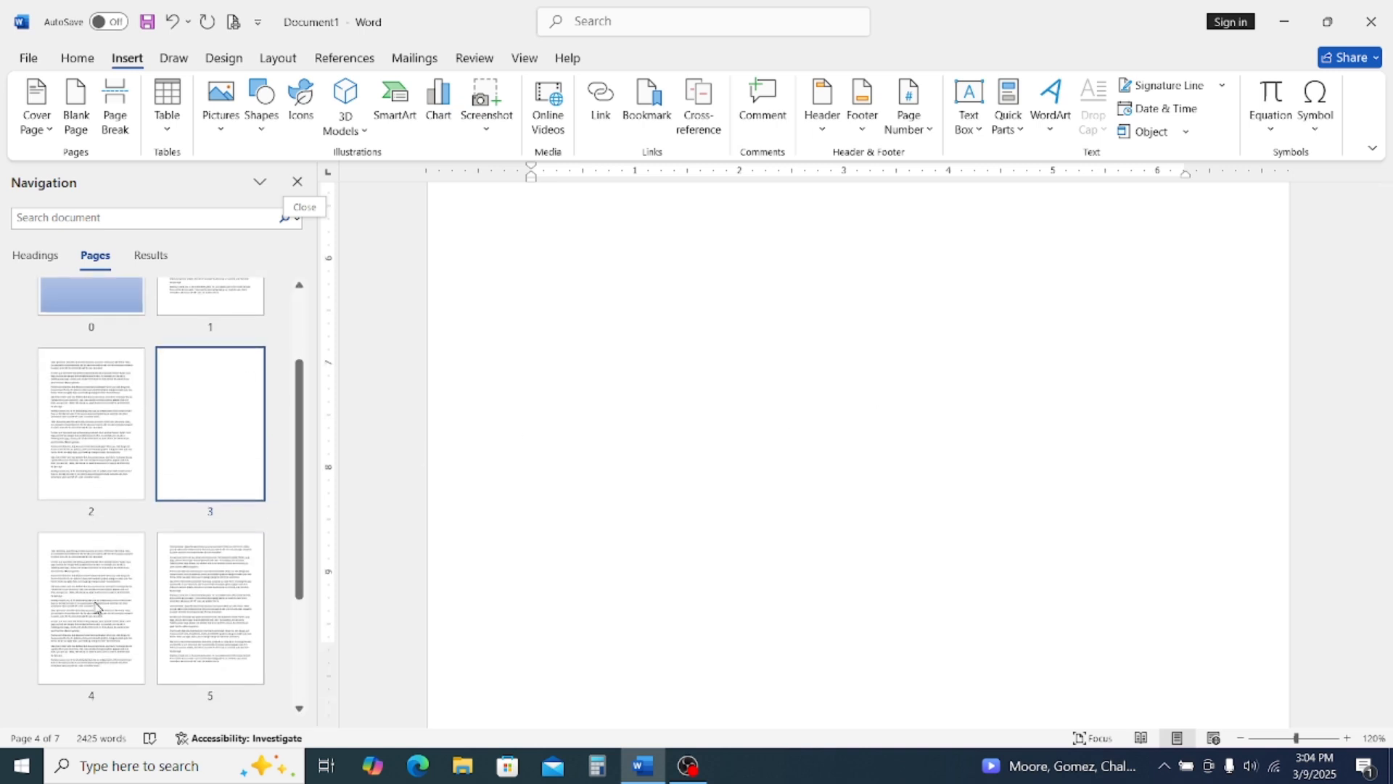
left_click(72, 620)
left_click(186, 439)
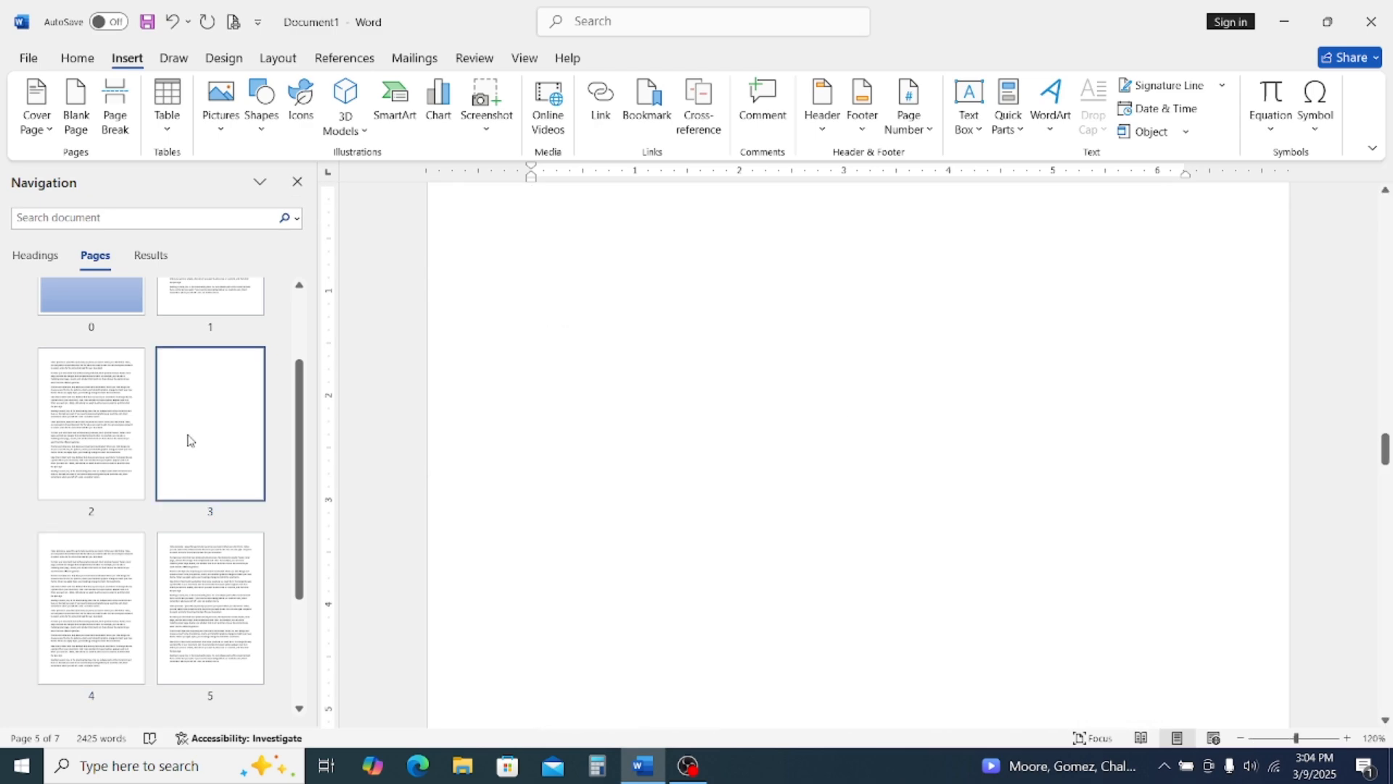
scroll(188, 446, "up", 2)
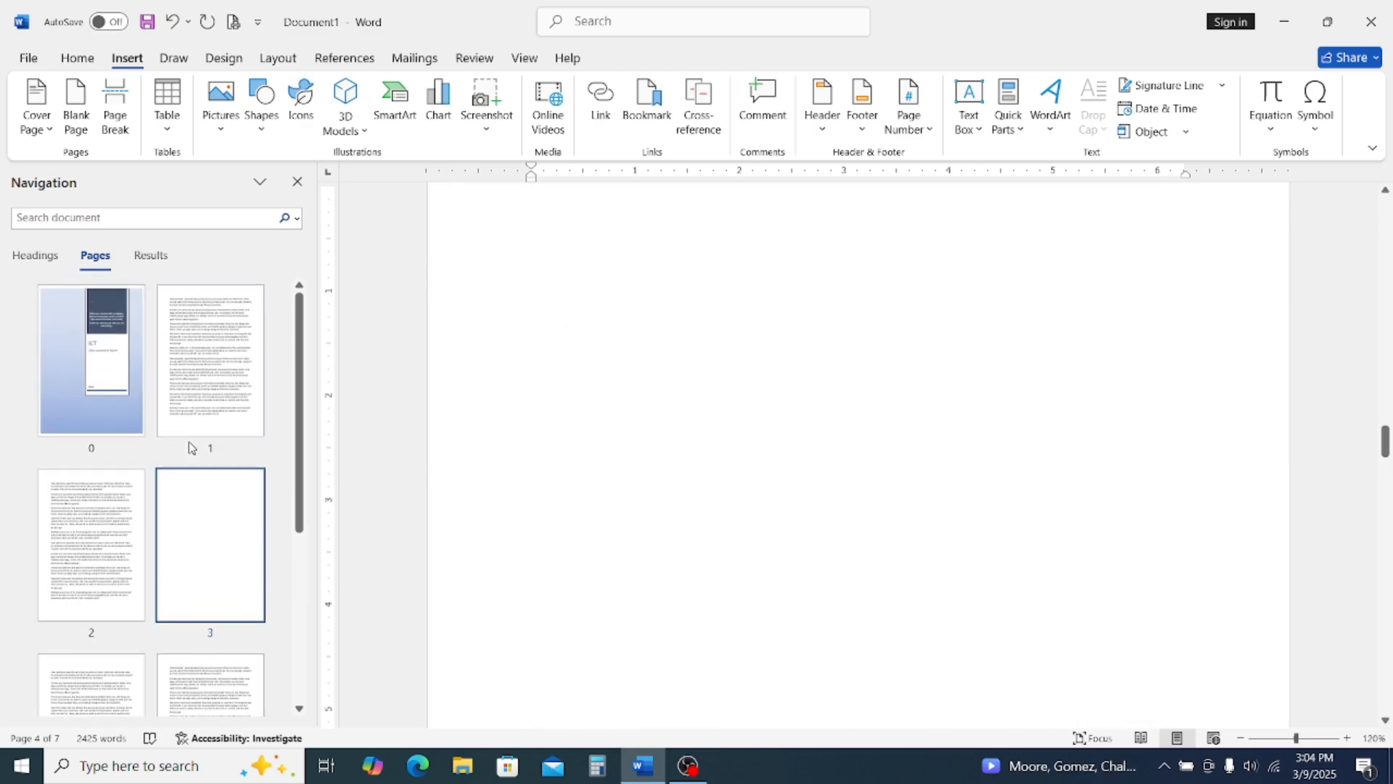
left_click(233, 366)
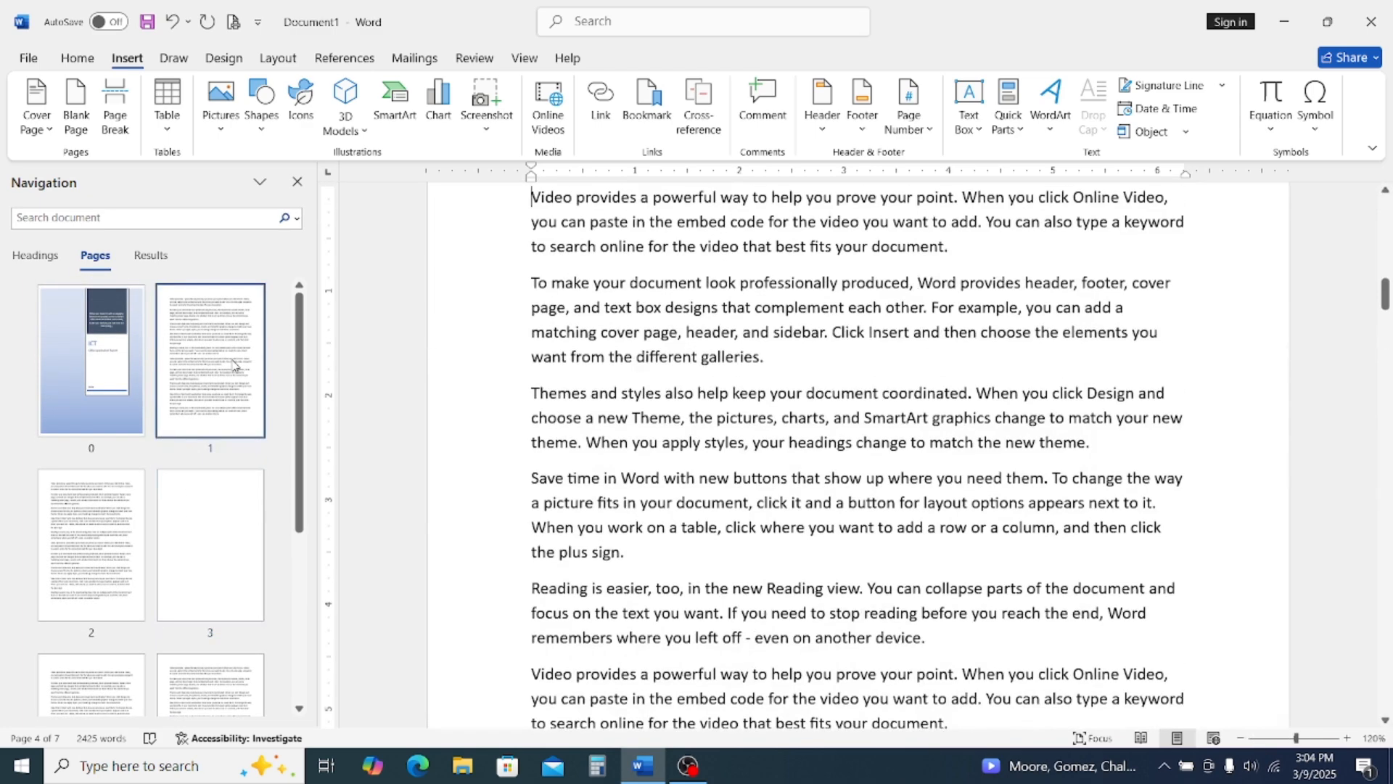
left_click(123, 521)
left_click(192, 406)
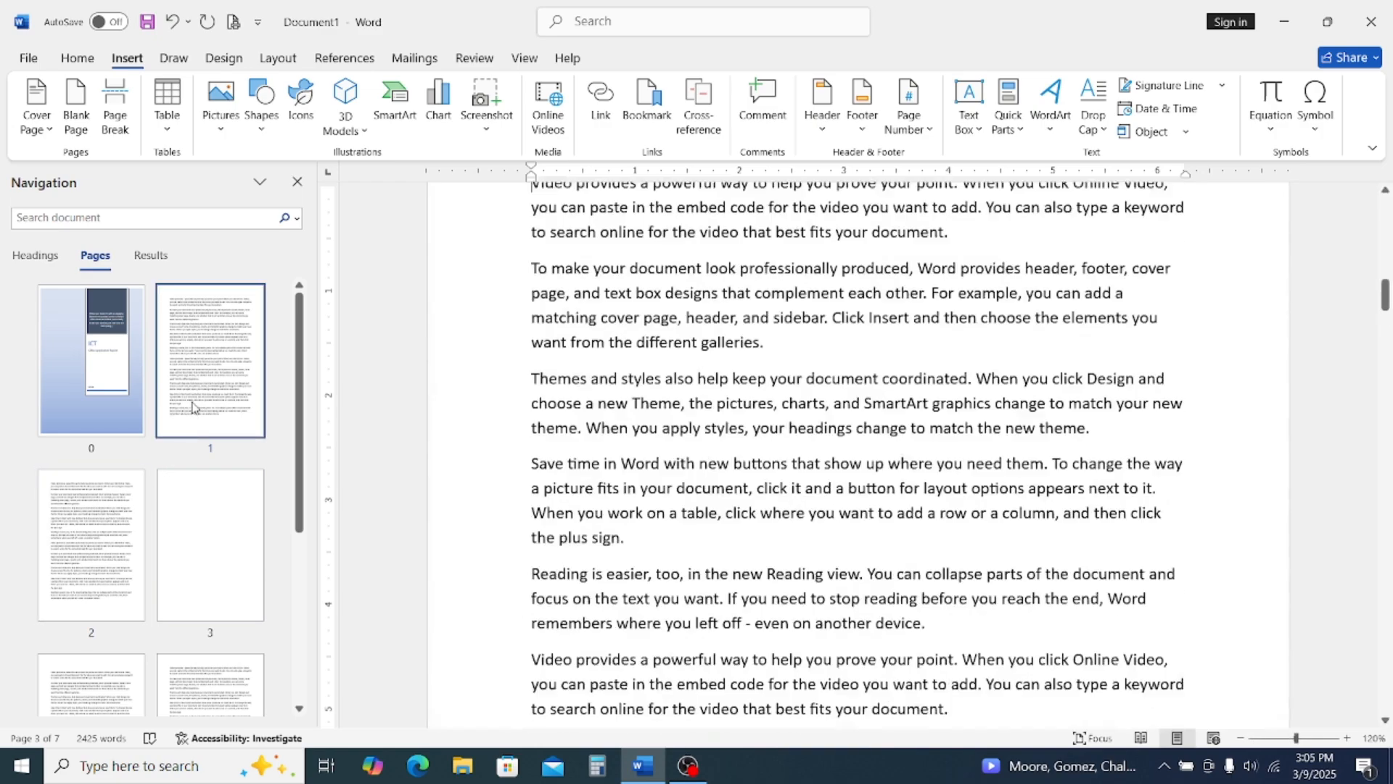
Insert a blank page after the last paragraph of the page numbered 1
scroll(959, 609, "down", 6)
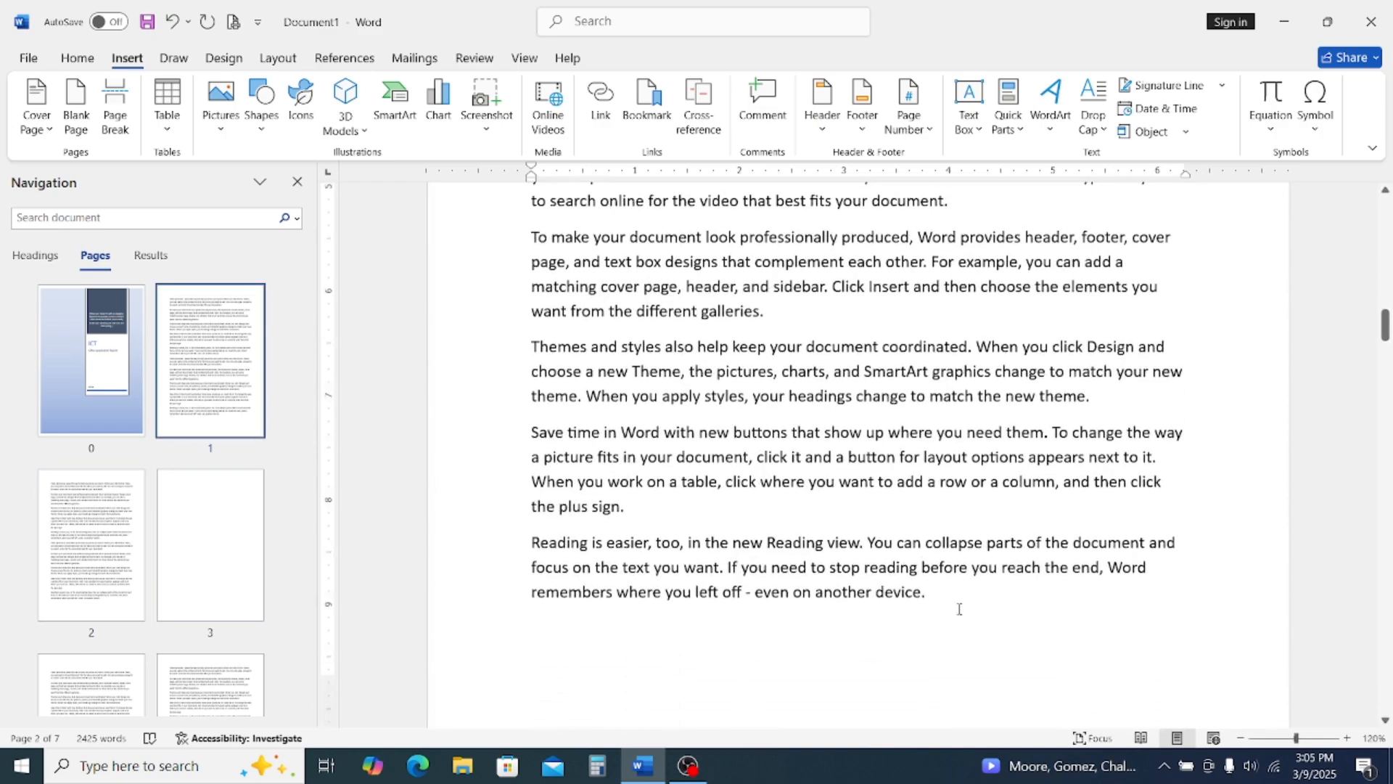
left_click(77, 105)
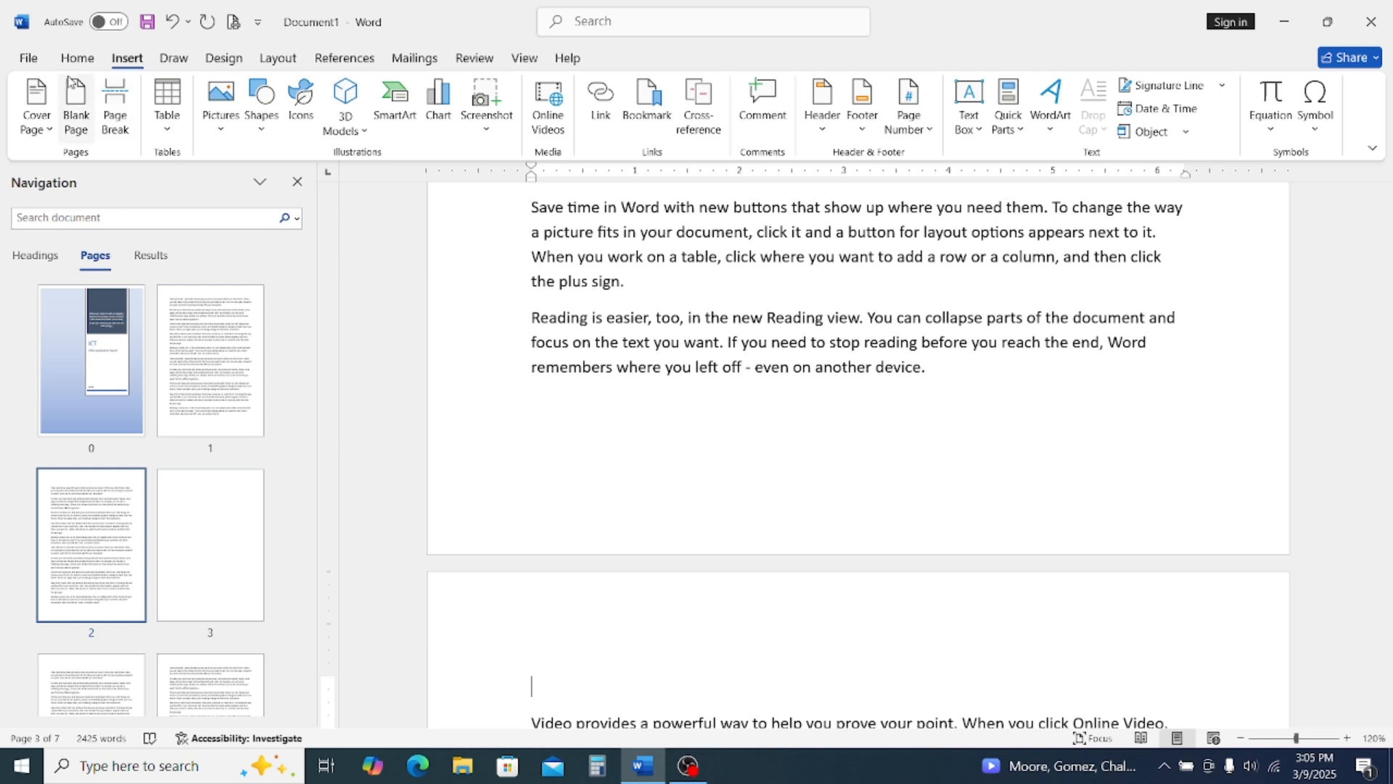
left_click(77, 105)
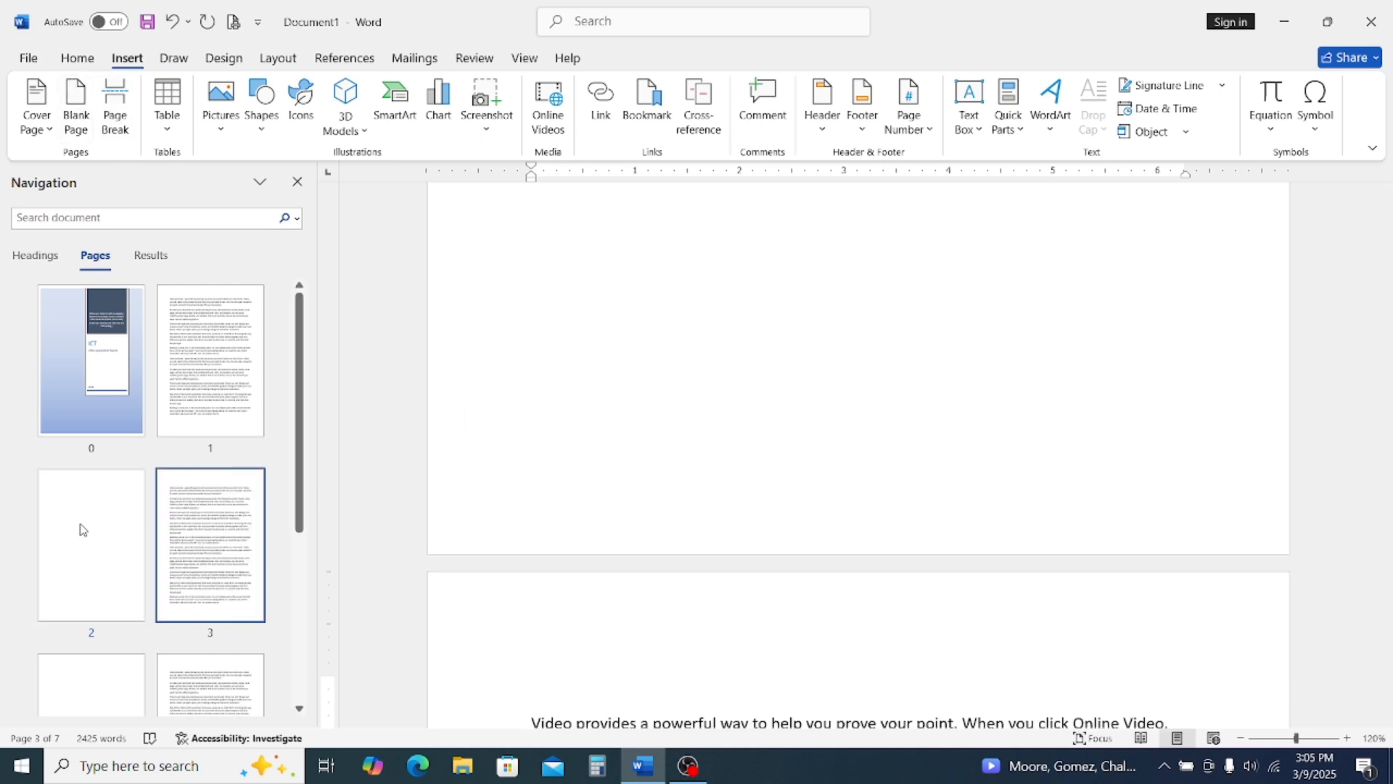
Examine the new blank page numbered 2 and compare it with the text pages before and after it
scroll(79, 518, "down", 3)
scroll(75, 534, "up", 3)
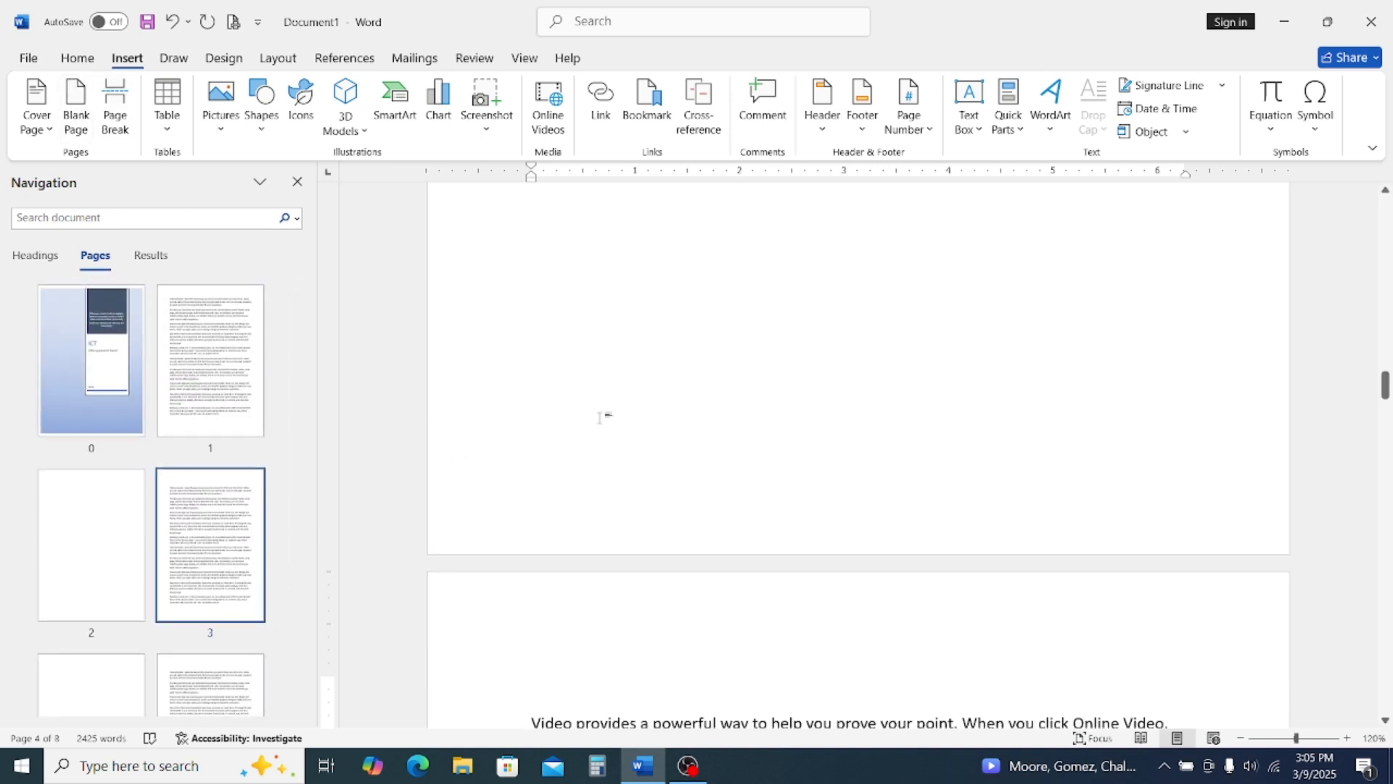
left_click(604, 415)
scroll(603, 416, "up", 2)
scroll(603, 415, "up", 3)
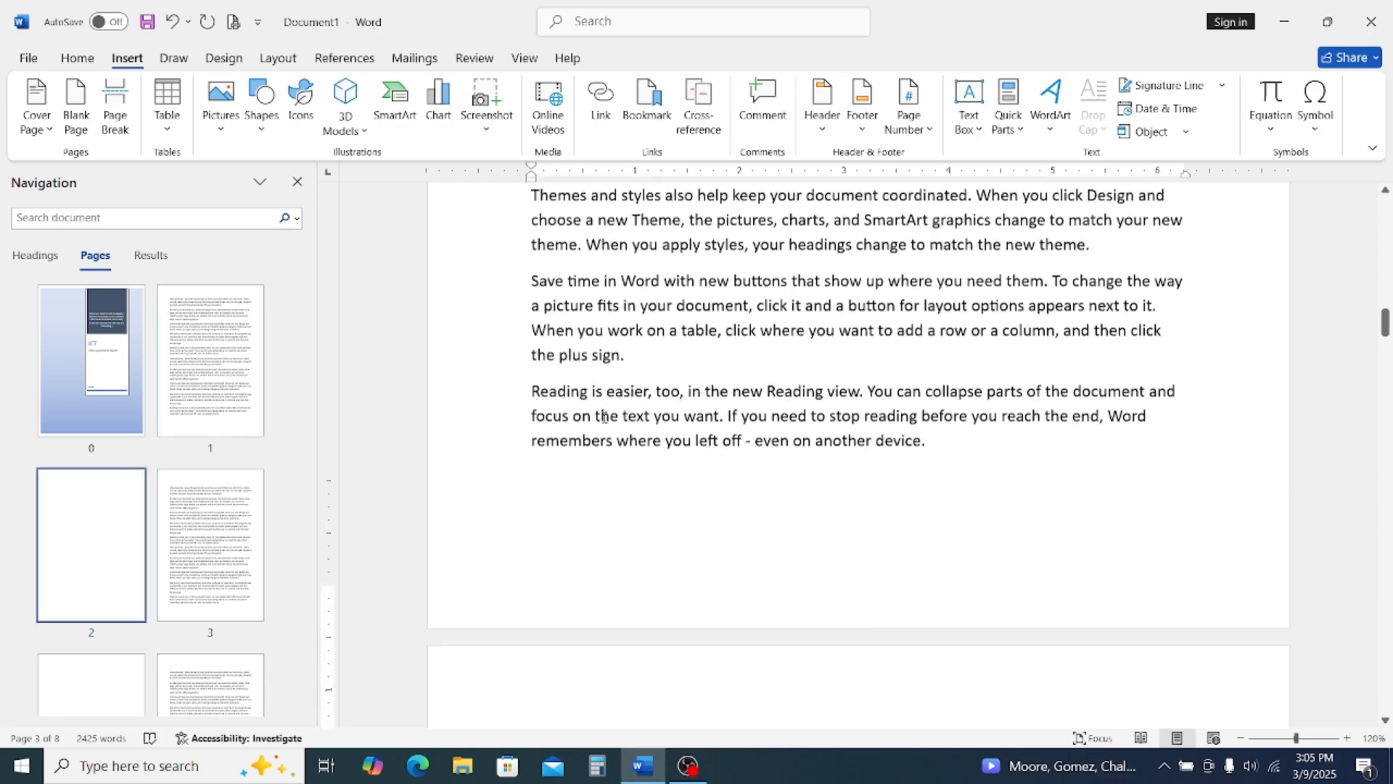
scroll(604, 416, "down", 5)
scroll(601, 420, "up", 1)
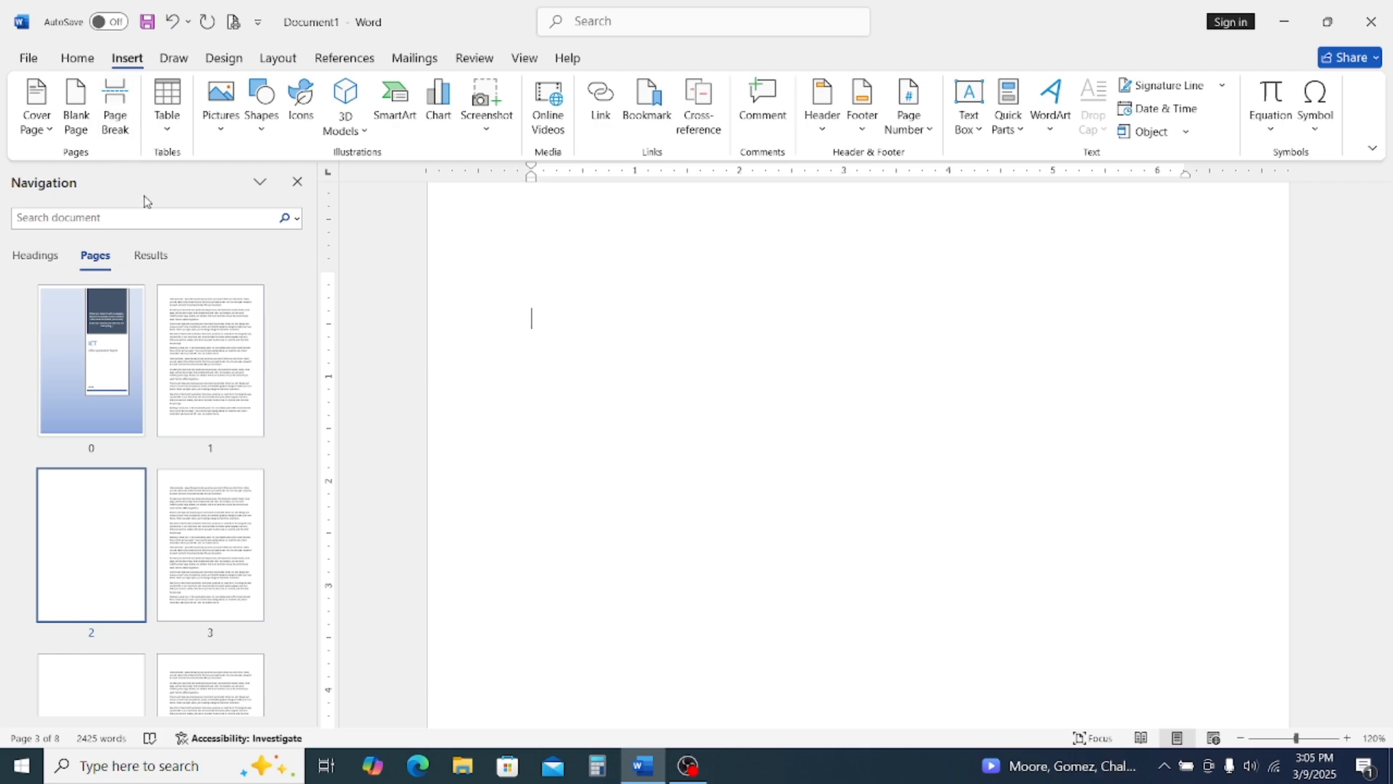
scroll(590, 390, "down", 2)
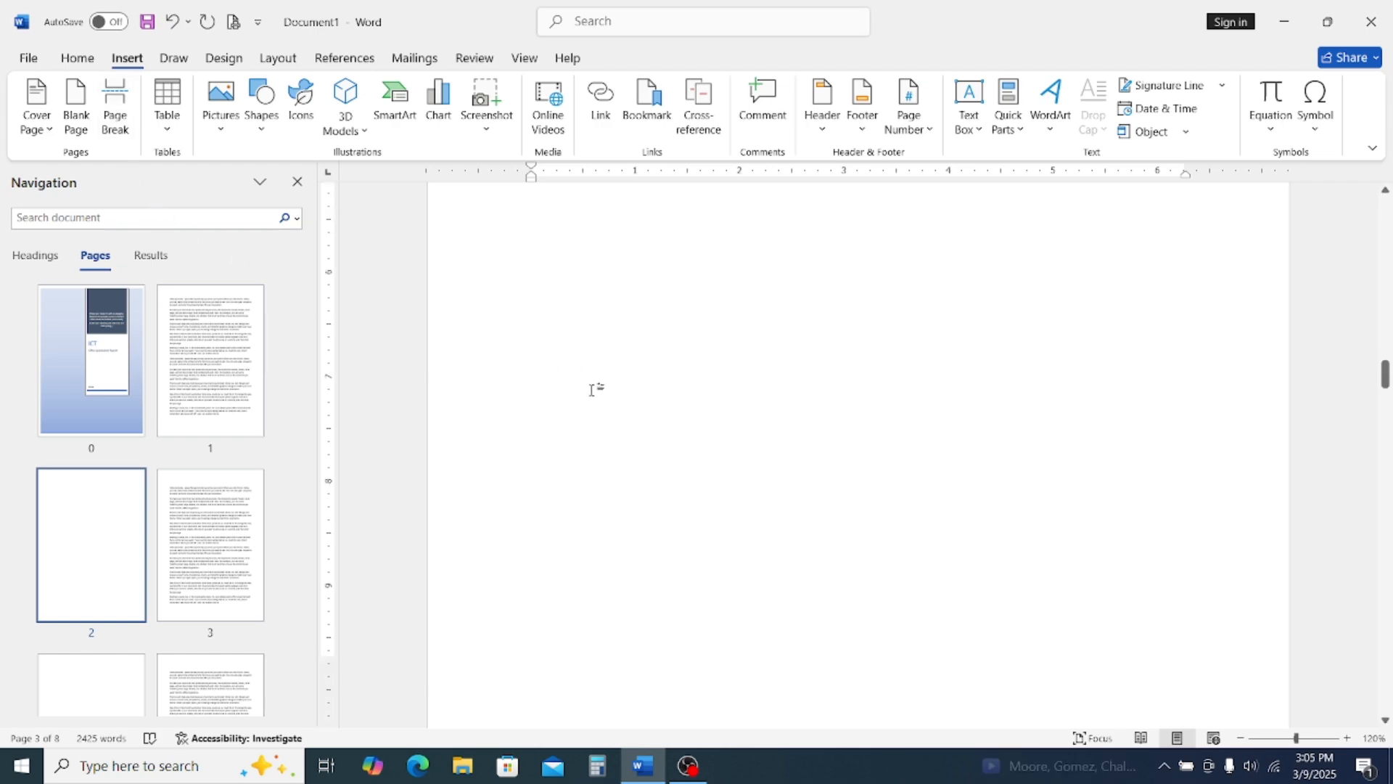
scroll(591, 390, "up", 4)
scroll(593, 389, "up", 10)
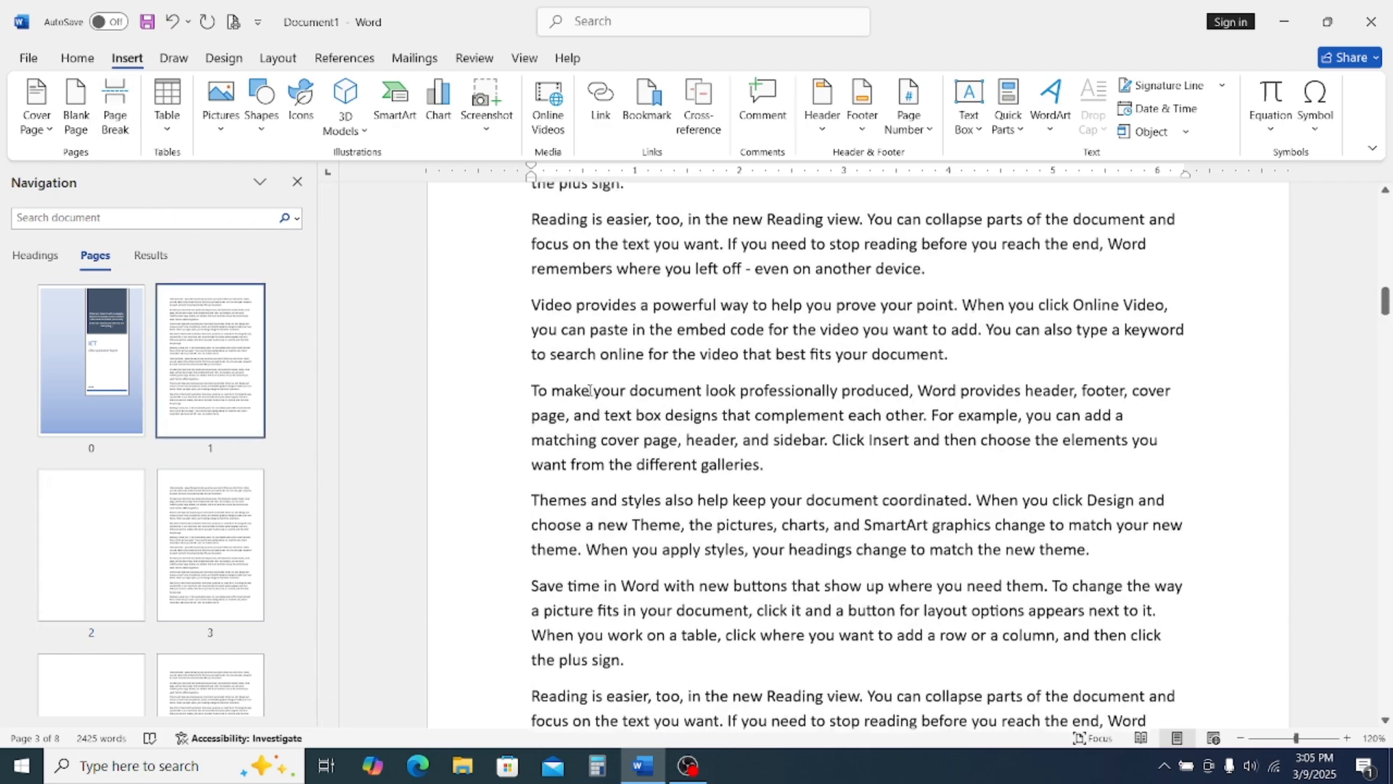
Insert a page break after the paragraph ending "the different galleries." at the start of the page numbered 1
left_click(198, 294)
scroll(507, 394, "up", 3)
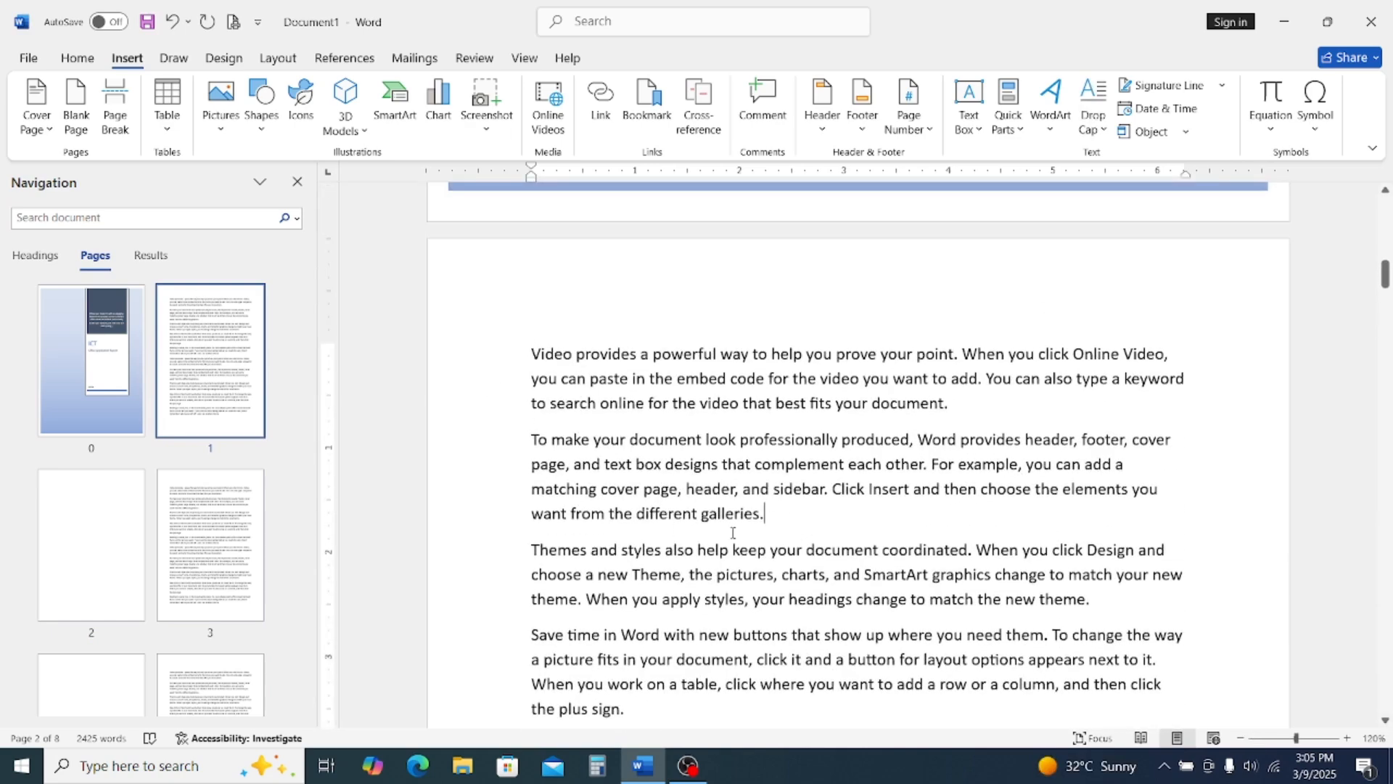
left_click_drag(533, 354, 793, 510)
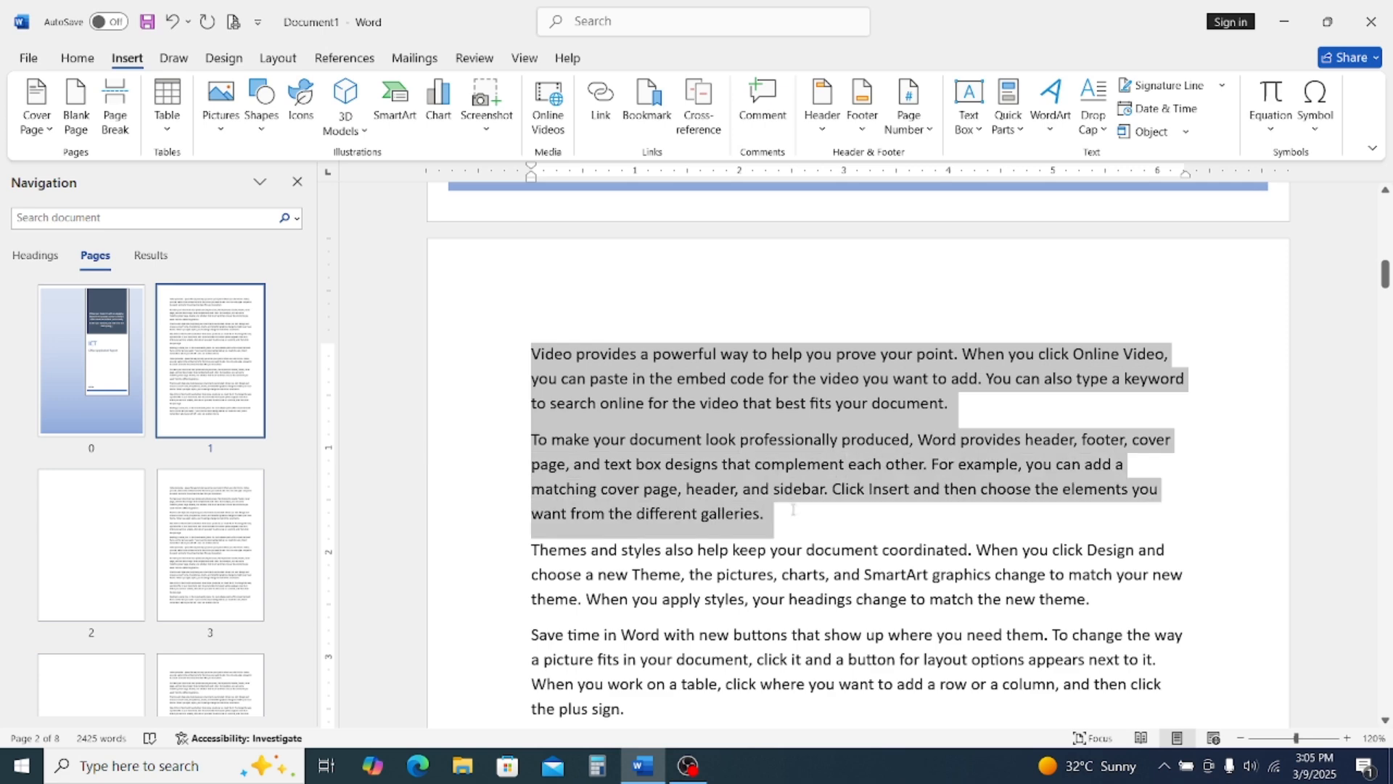
left_click_drag(532, 549, 595, 661)
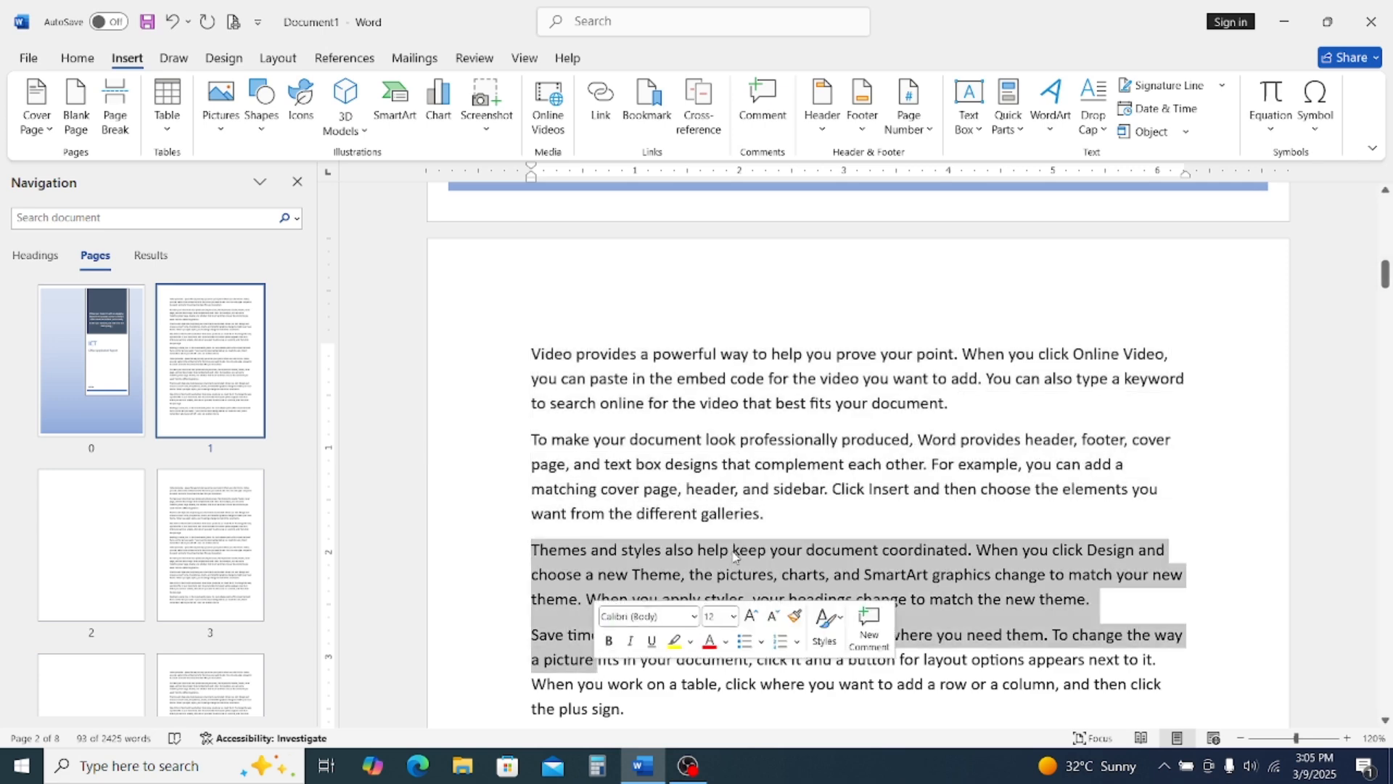
left_click(798, 520)
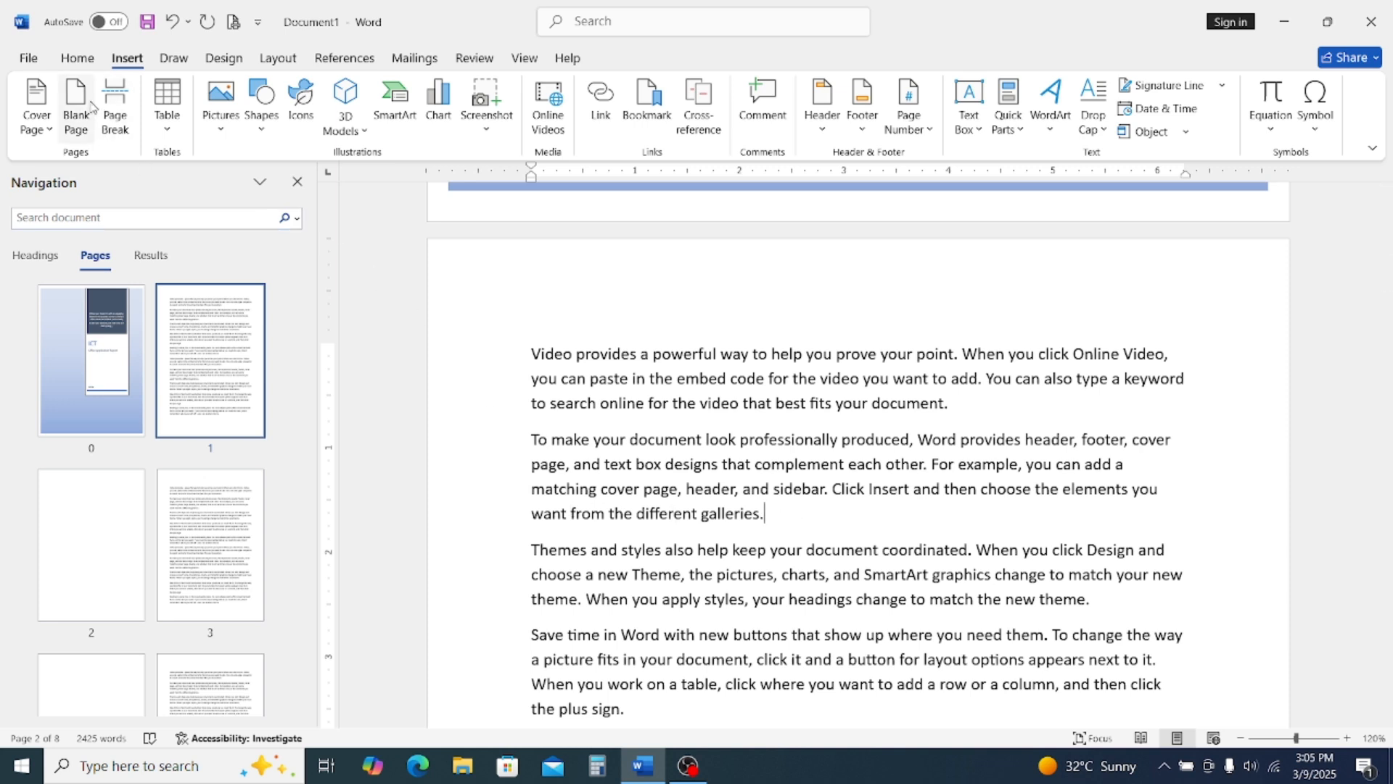
left_click(116, 110)
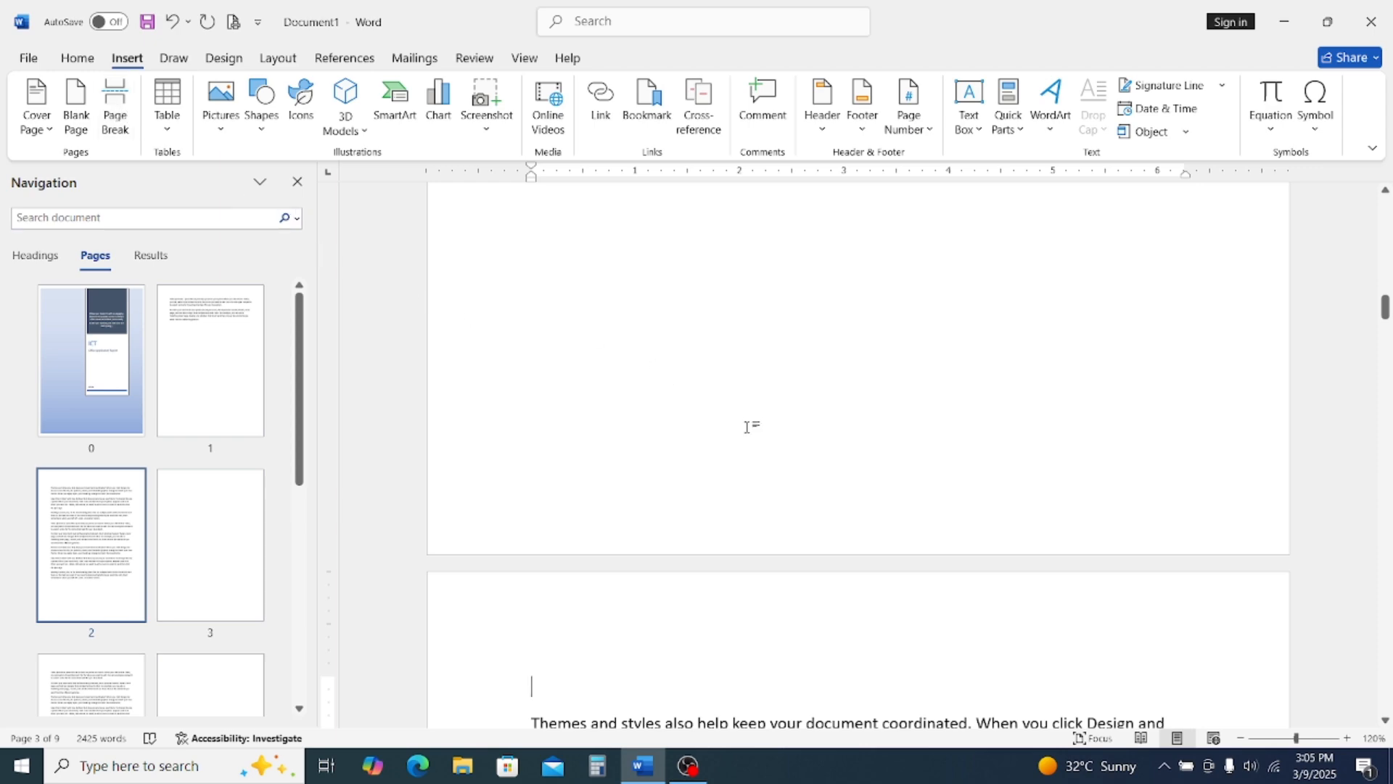
Examine how the page break divides the text between the pages numbered 1 and 2
scroll(753, 464, "up", 5)
scroll(754, 473, "up", 4)
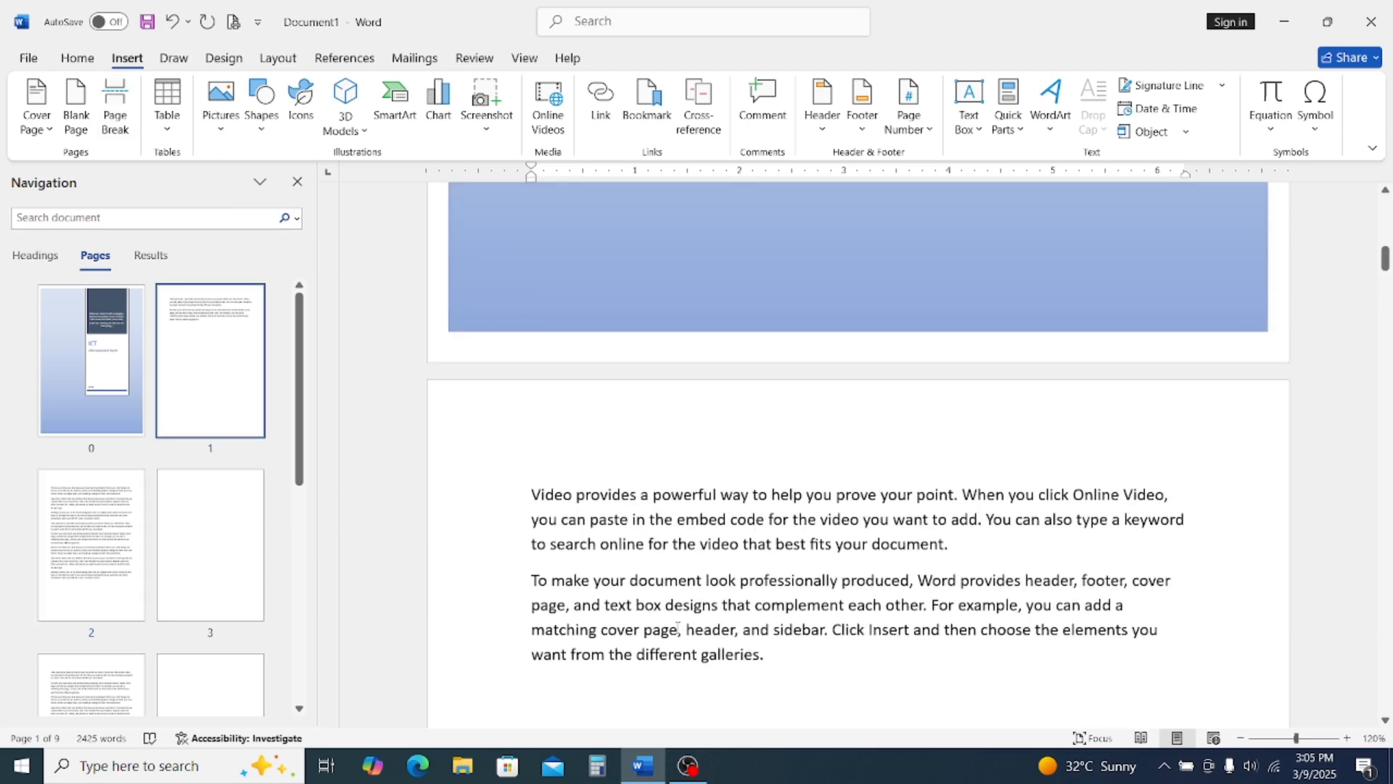
left_click_drag(531, 496, 825, 629)
scroll(712, 598, "down", 9)
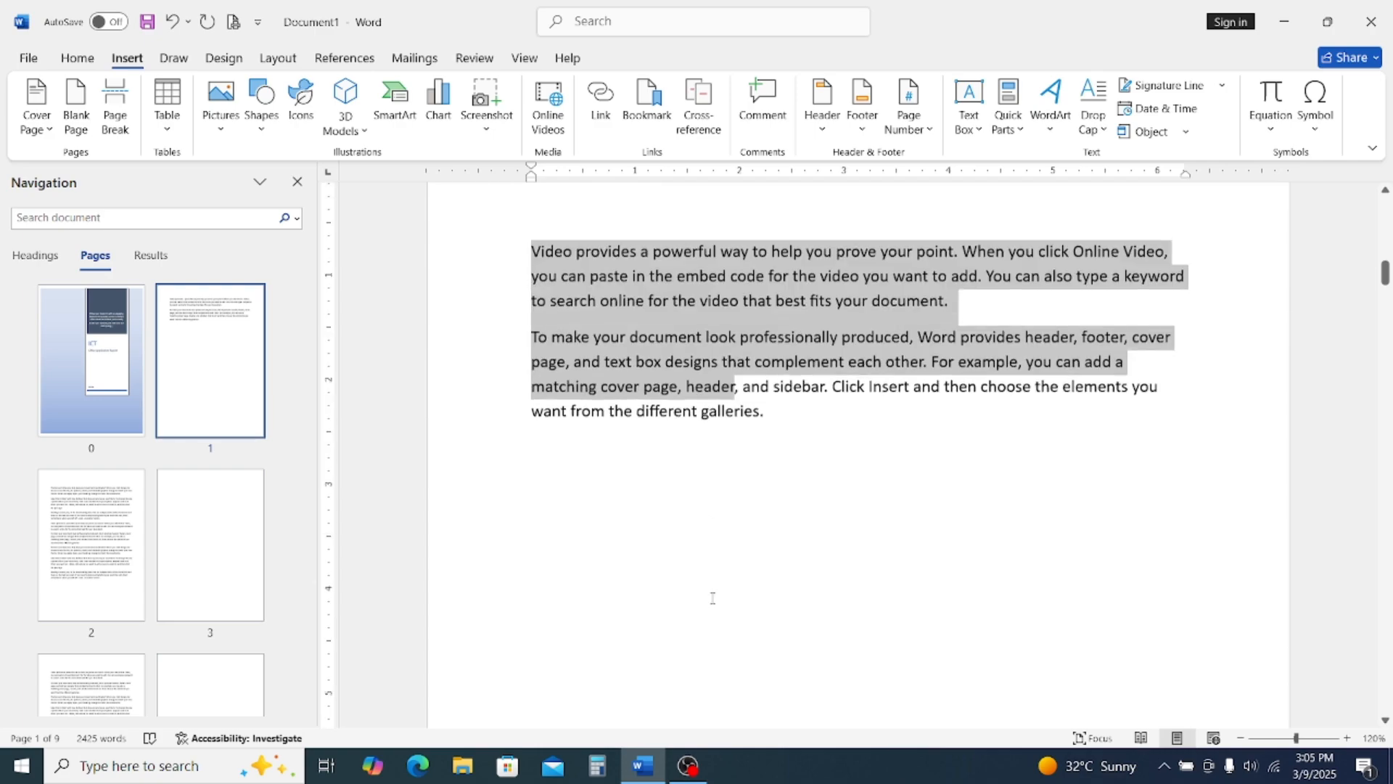
scroll(713, 598, "down", 10)
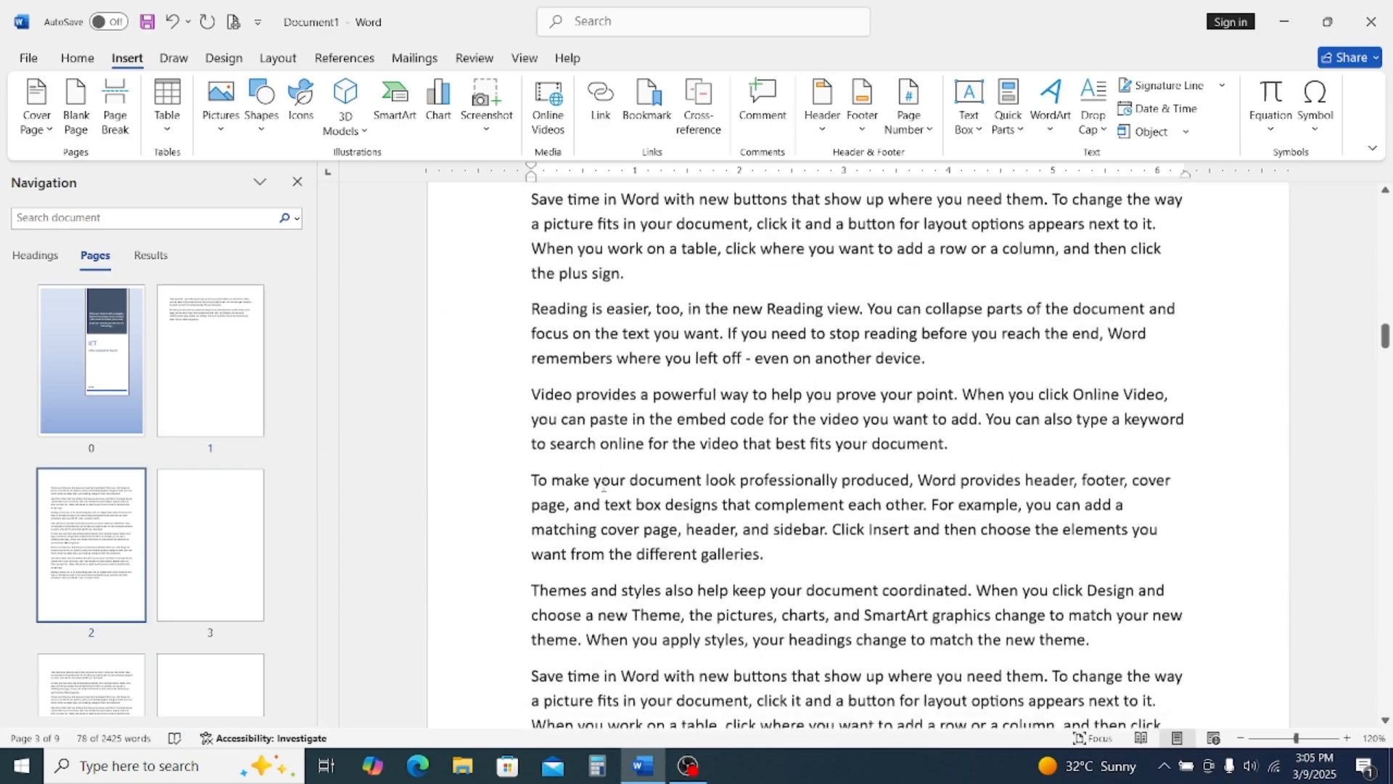
scroll(603, 484, "down", 2)
scroll(602, 485, "up", 10)
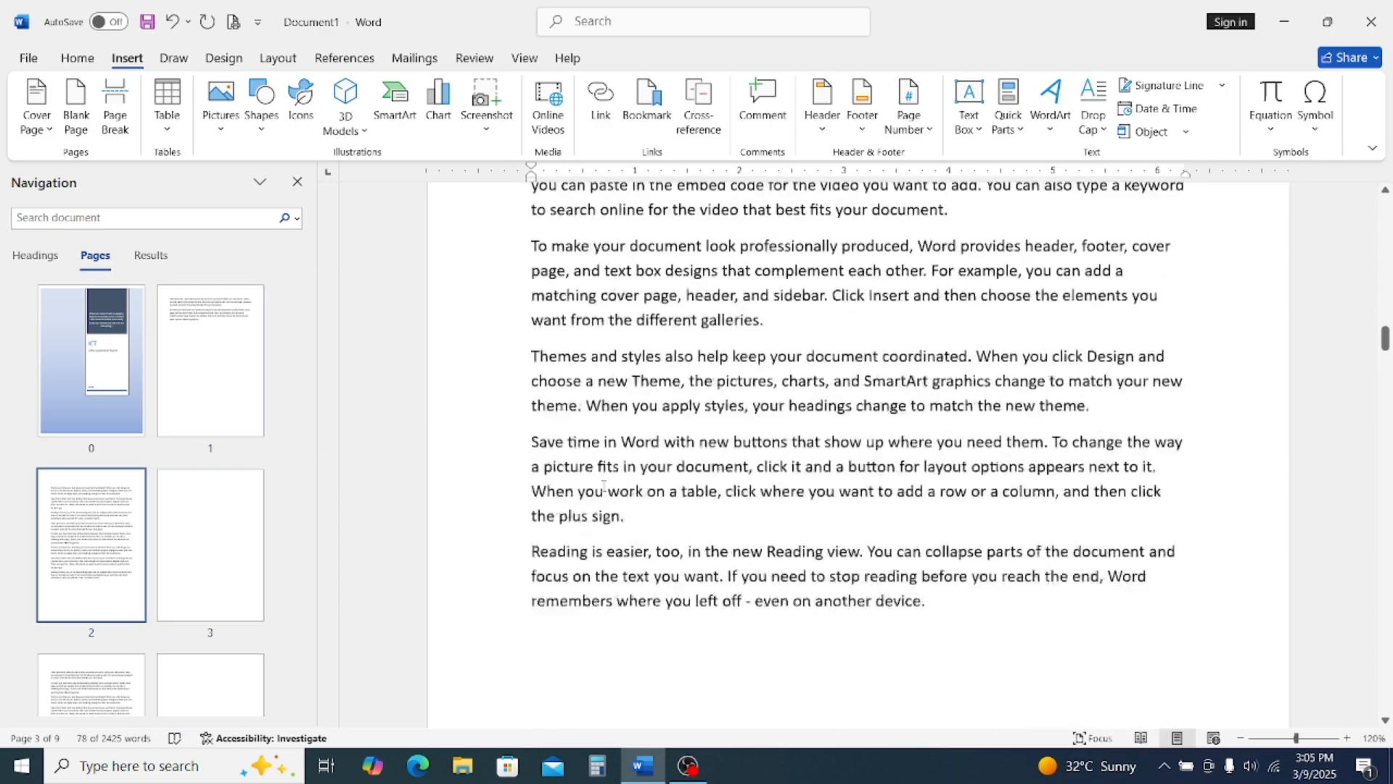
scroll(558, 373, "up", 10)
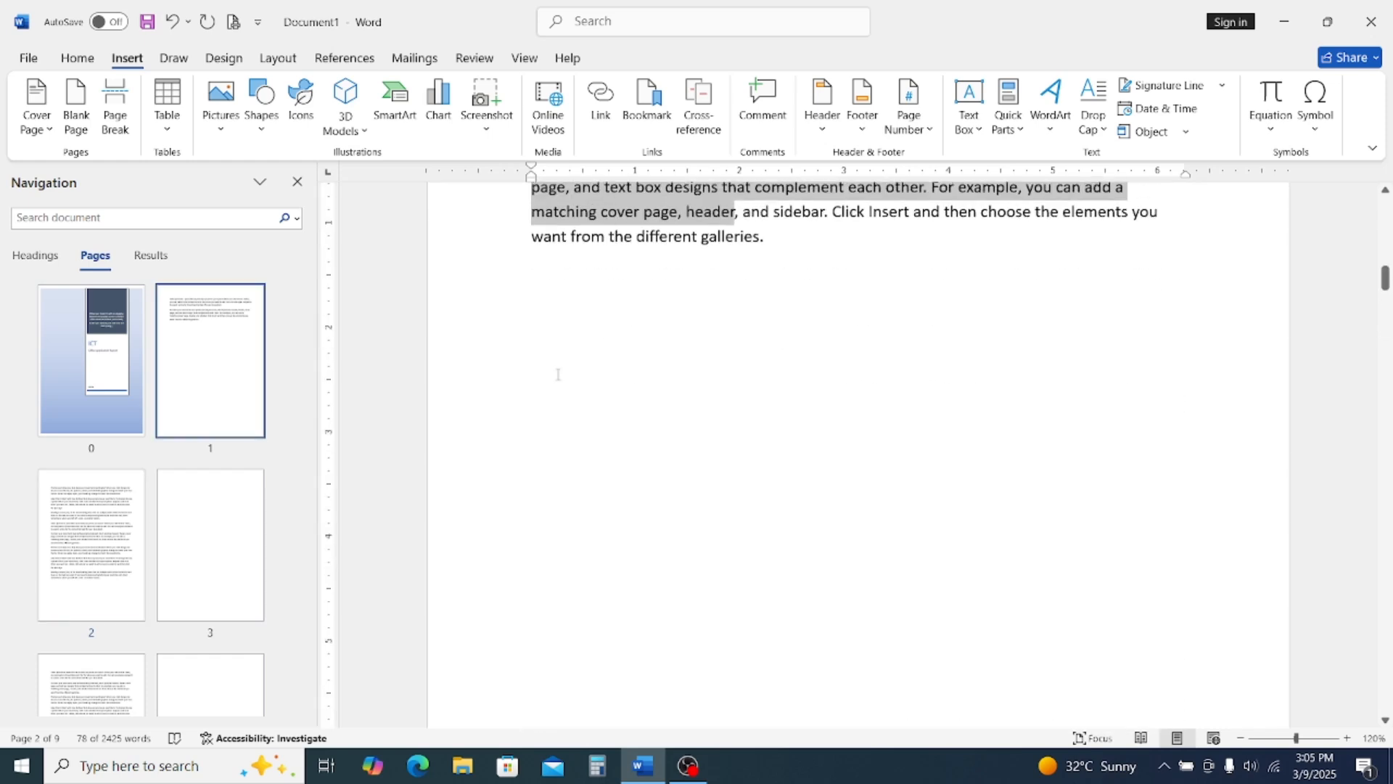
scroll(557, 373, "up", 2)
left_click(760, 428)
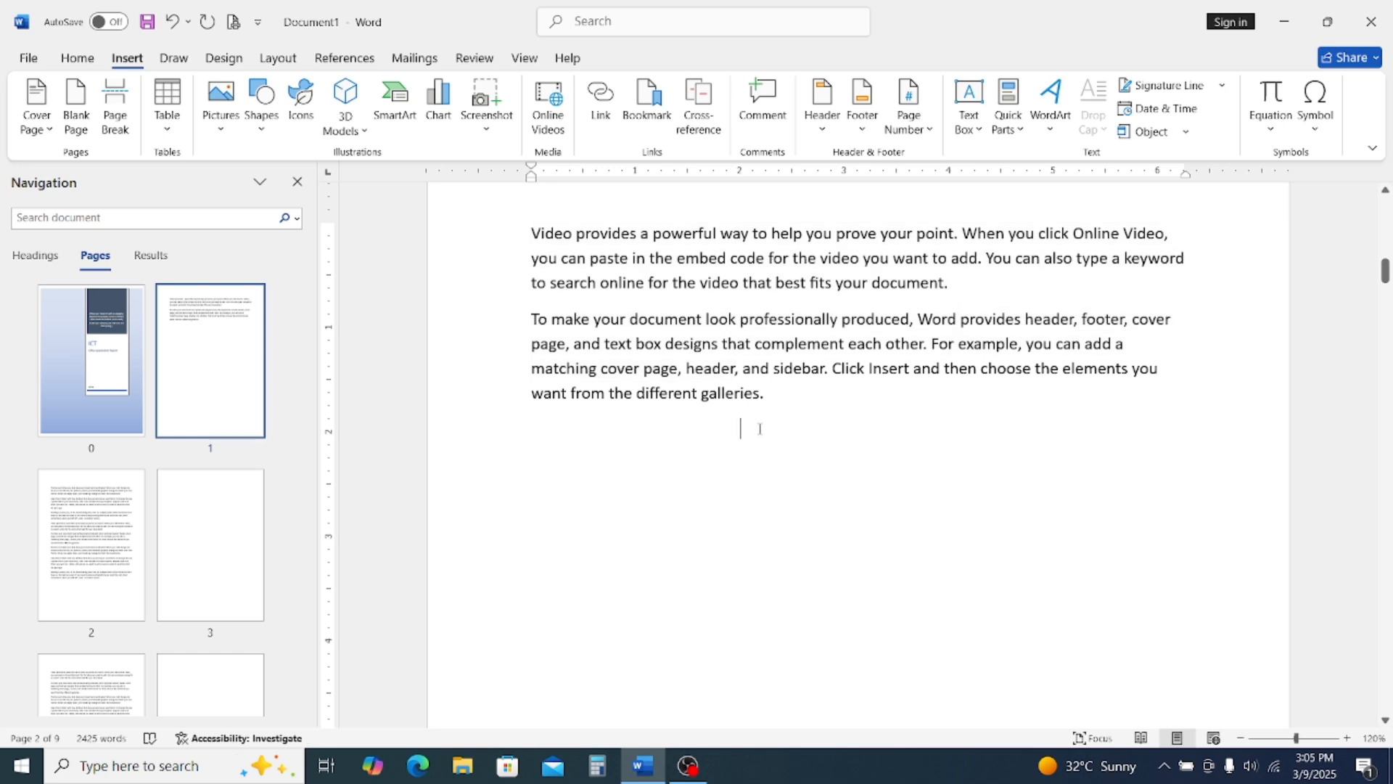
Insert a table of five columns and five rows on the blank page numbered 3
left_click(202, 505)
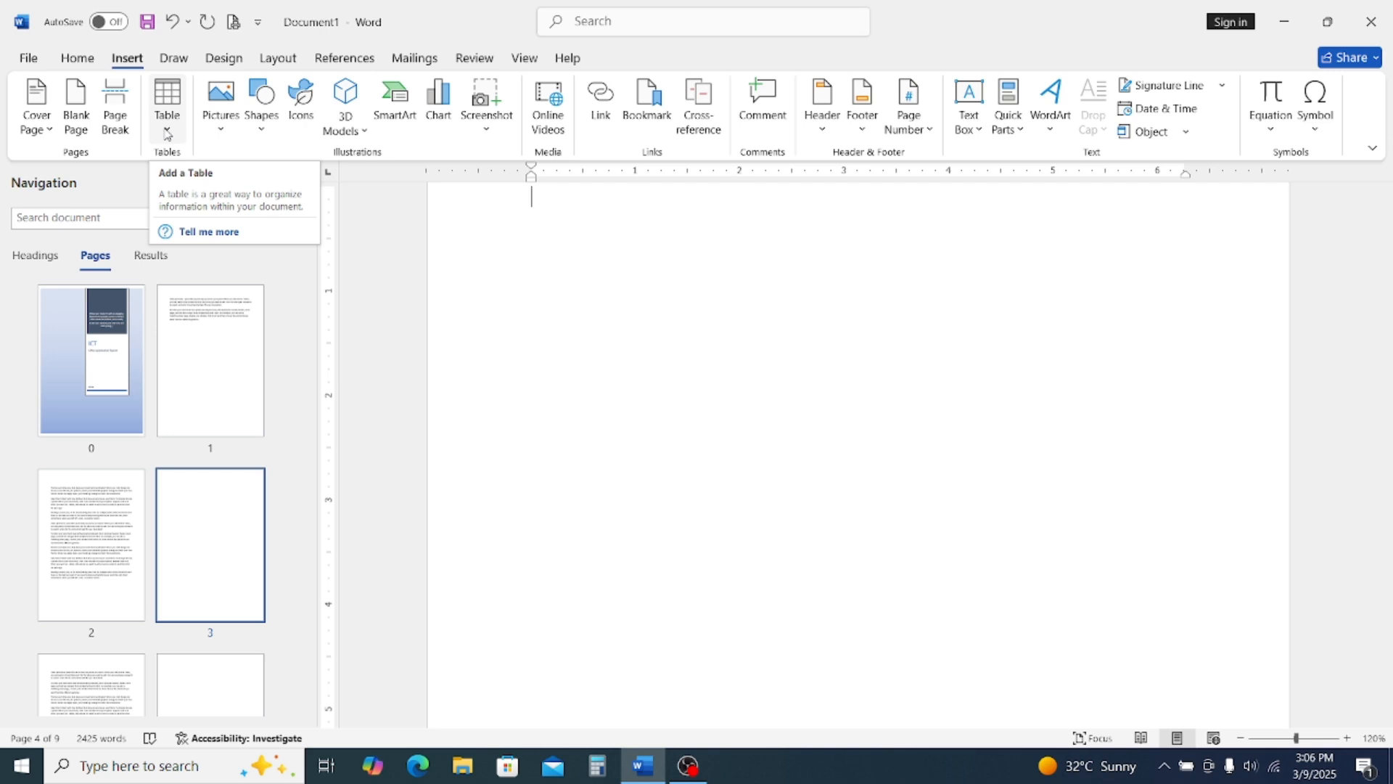
scroll(625, 333, "up", 2)
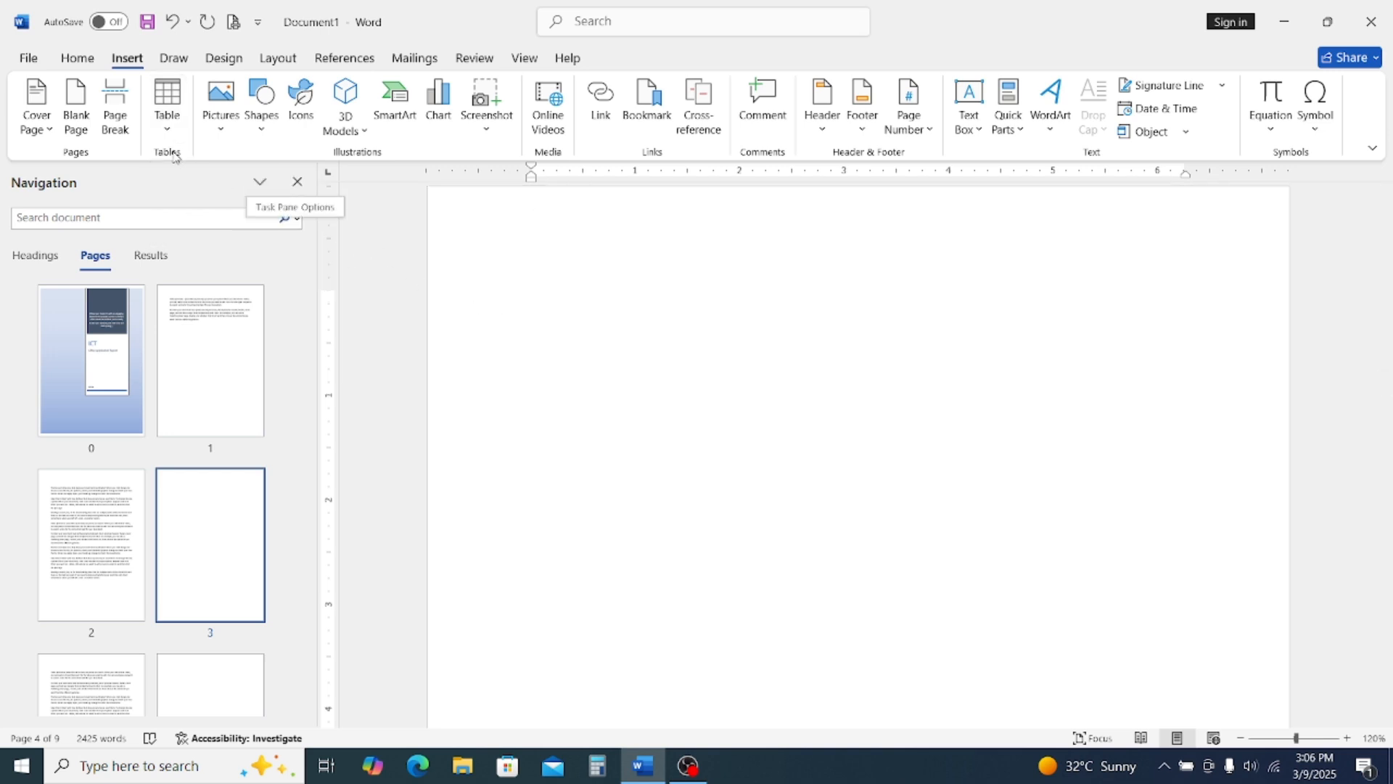
left_click(168, 131)
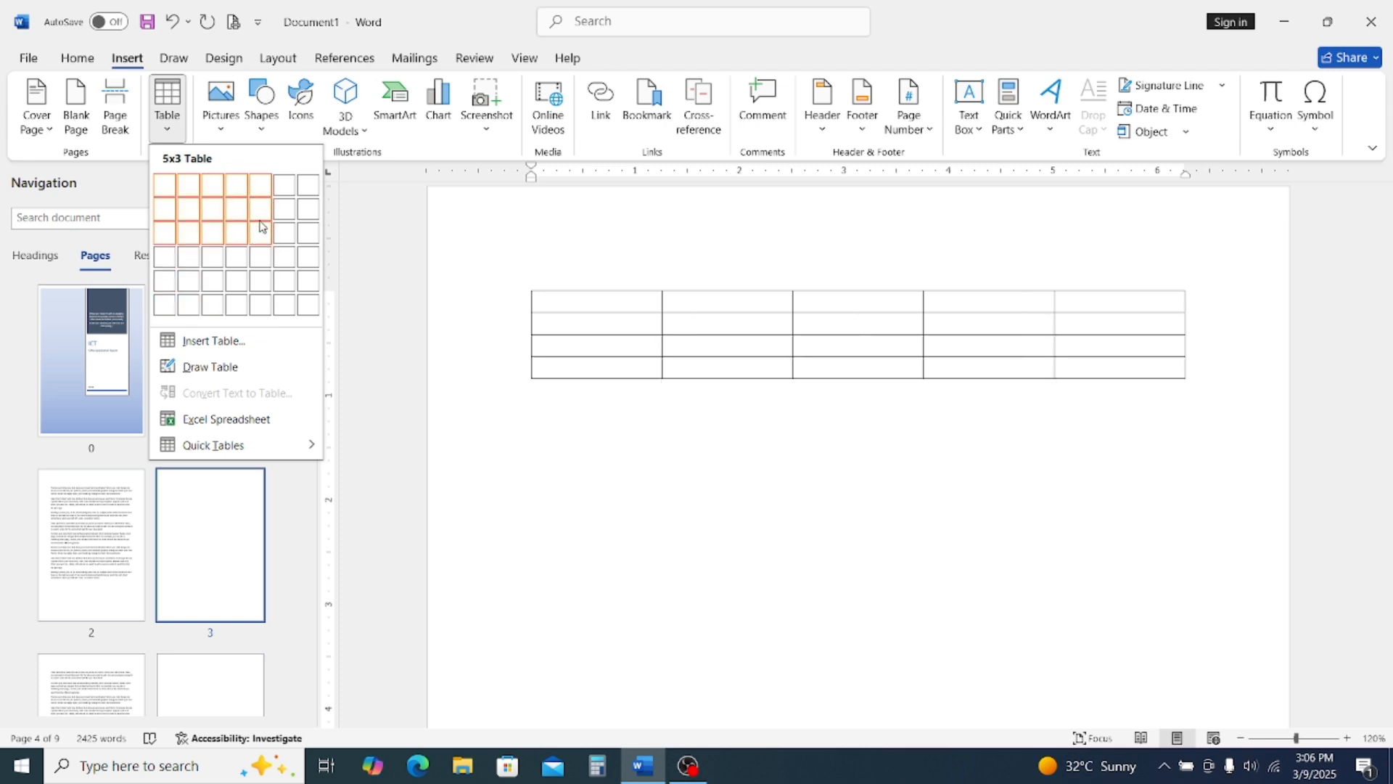
left_click(263, 285)
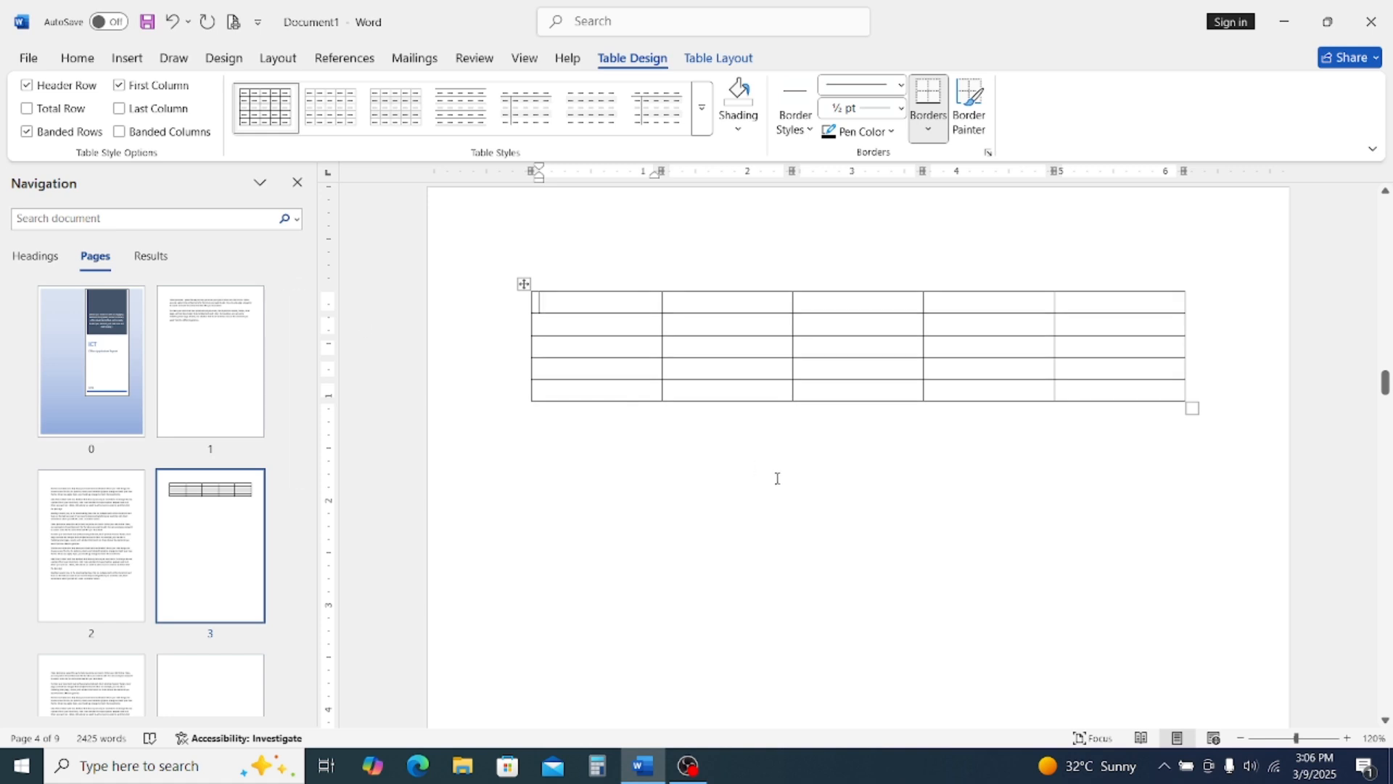
Remove the page breaks following the five-column table and add an empty line beneath the table
key("ctrl+Return")
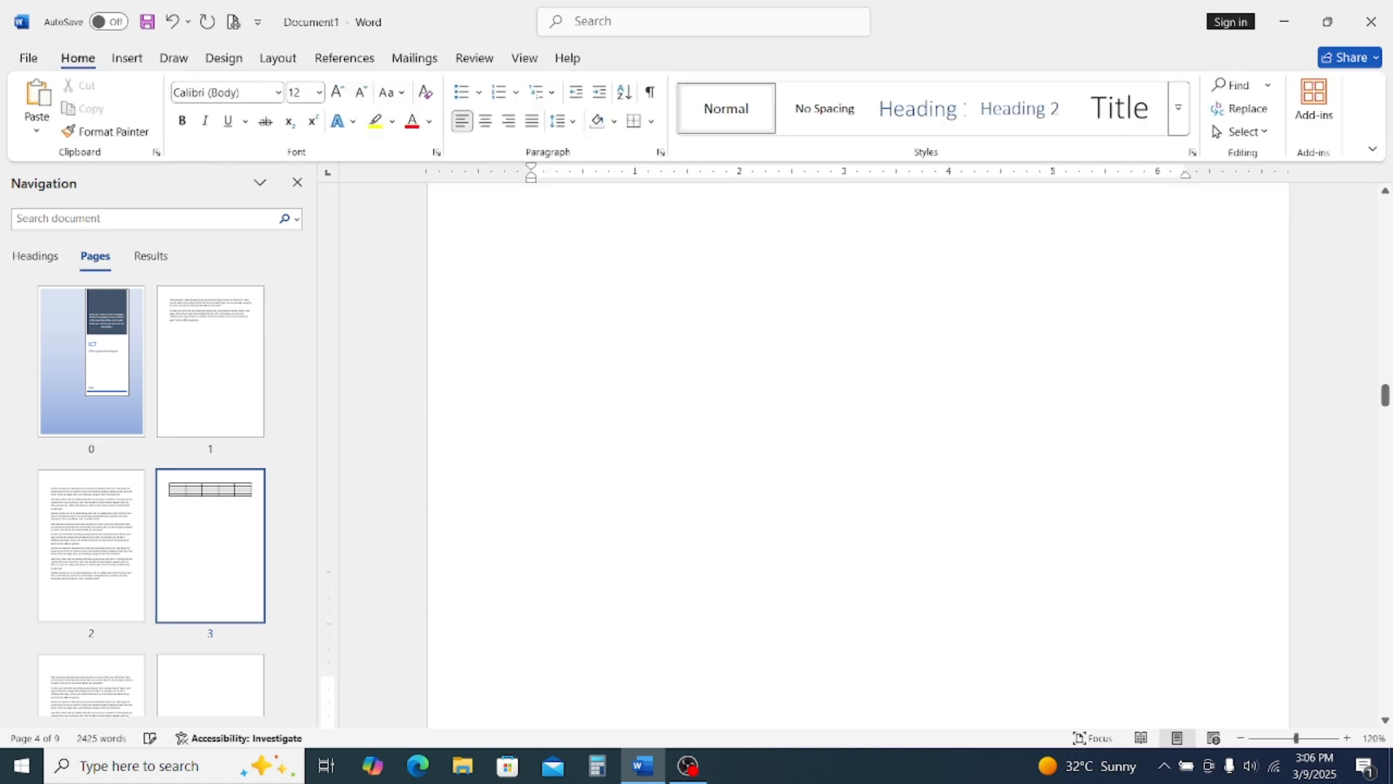
scroll(879, 465, "up", 2)
left_click(168, 394)
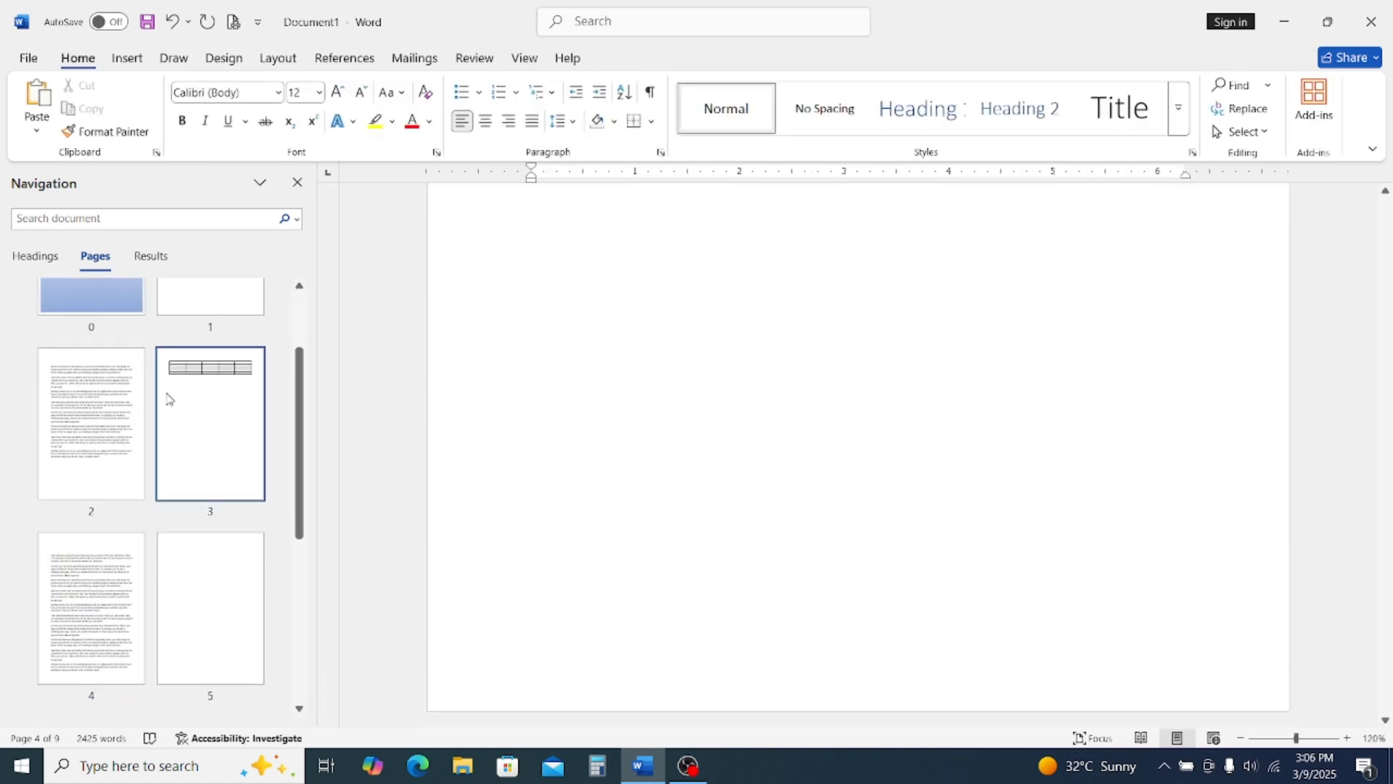
left_click(709, 344)
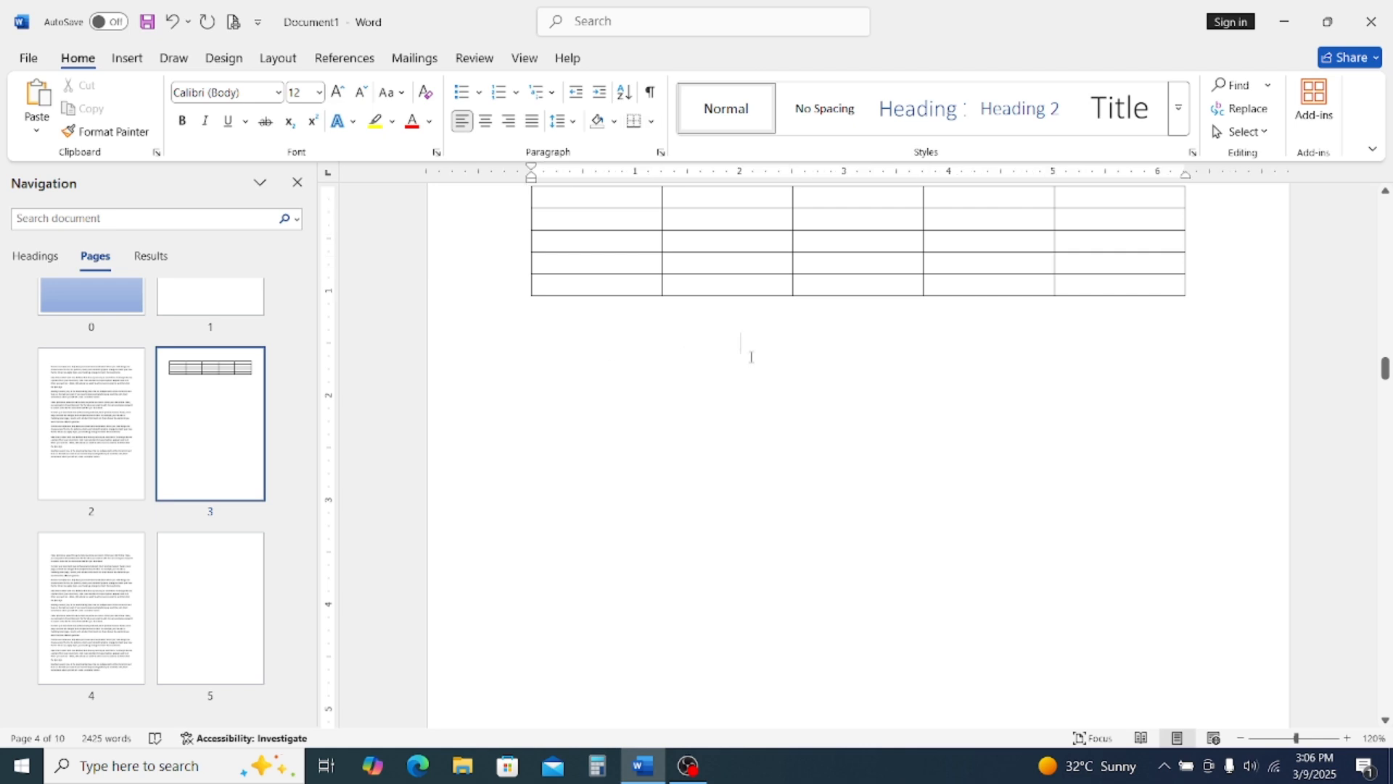
key("Delete")
key("Return")
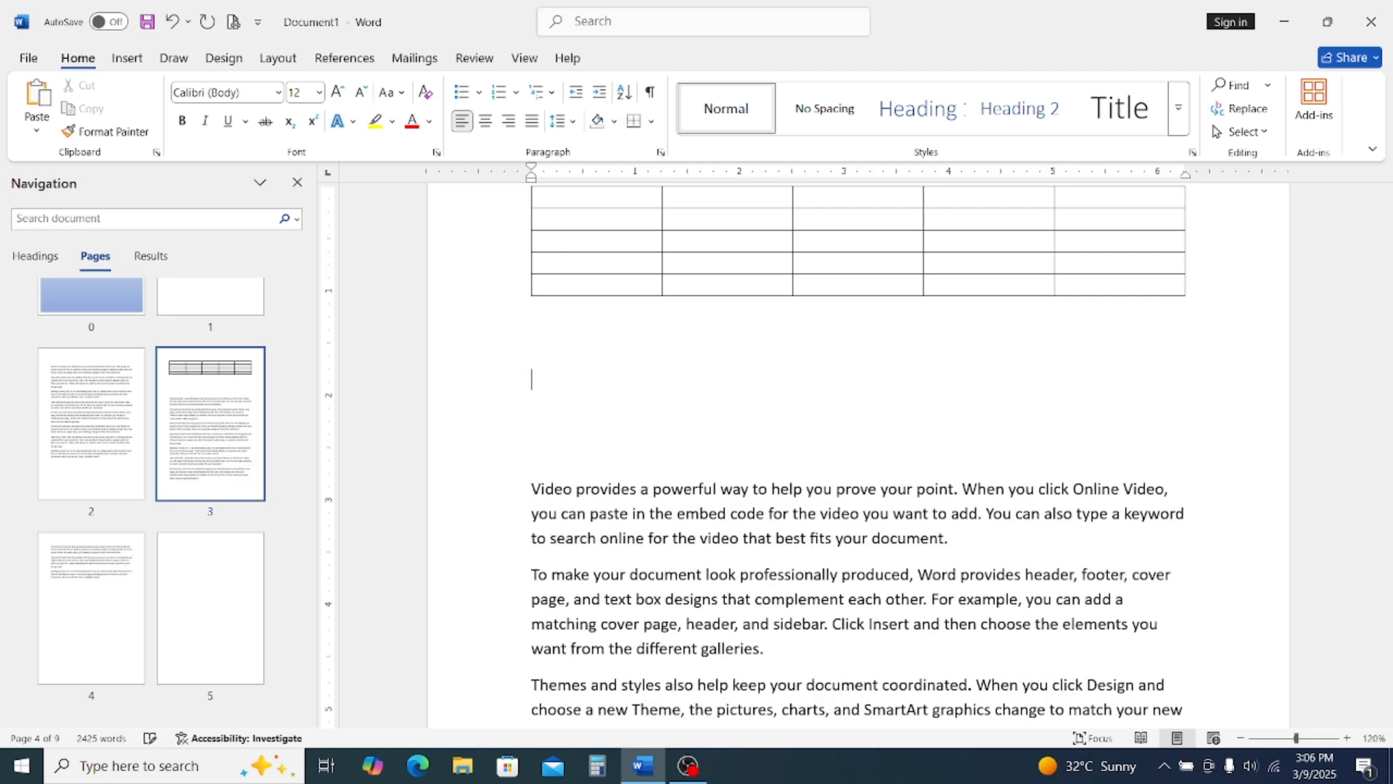
Insert a second table with 6 columns, 10 rows and automatic fixed column width below the first table
left_click(126, 57)
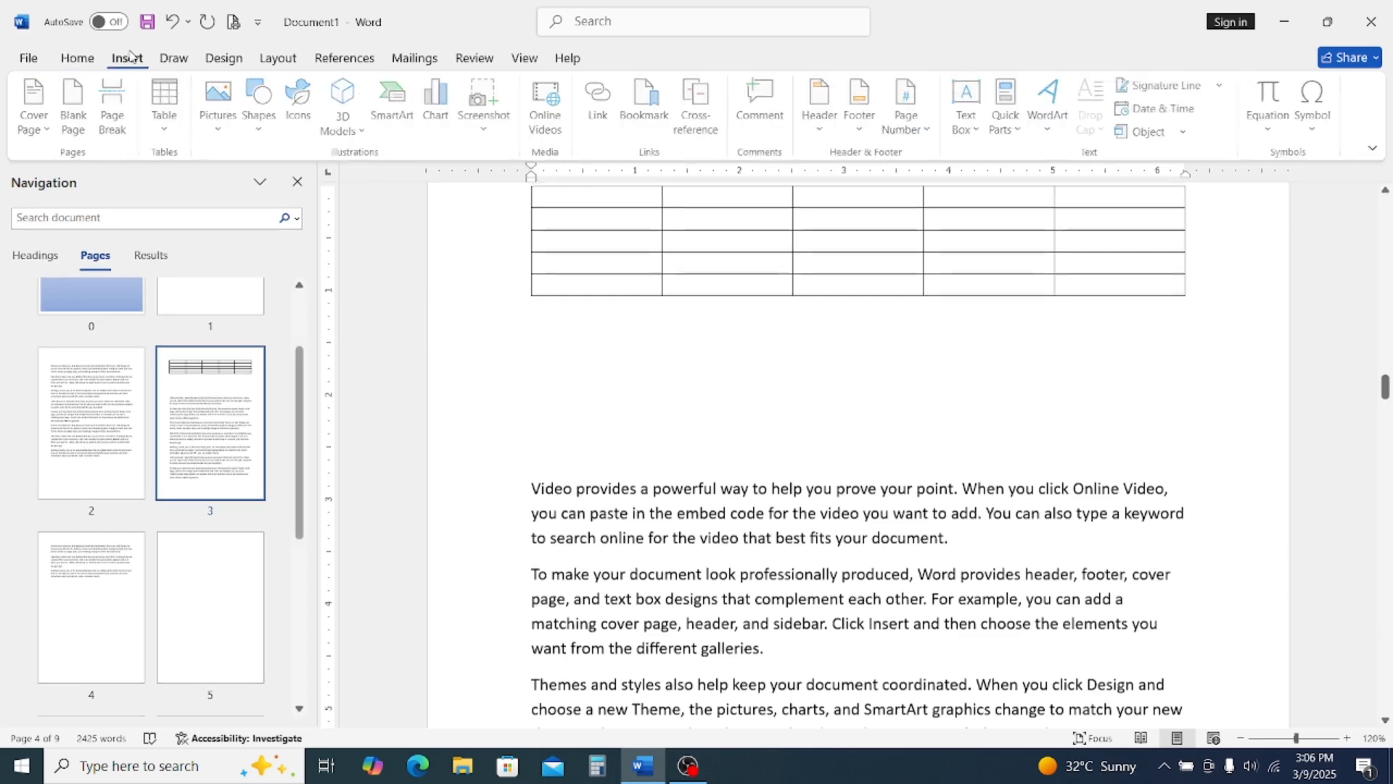
left_click(167, 116)
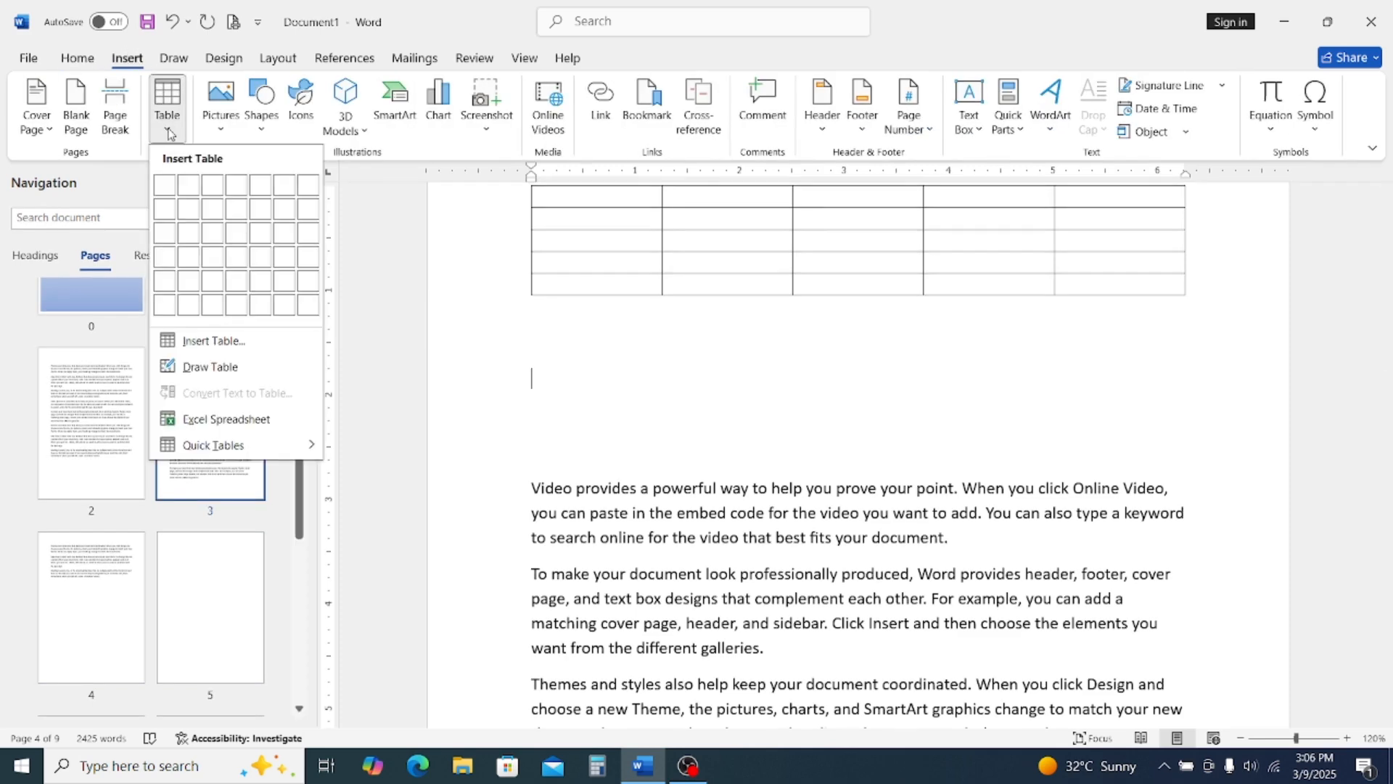
left_click(222, 341)
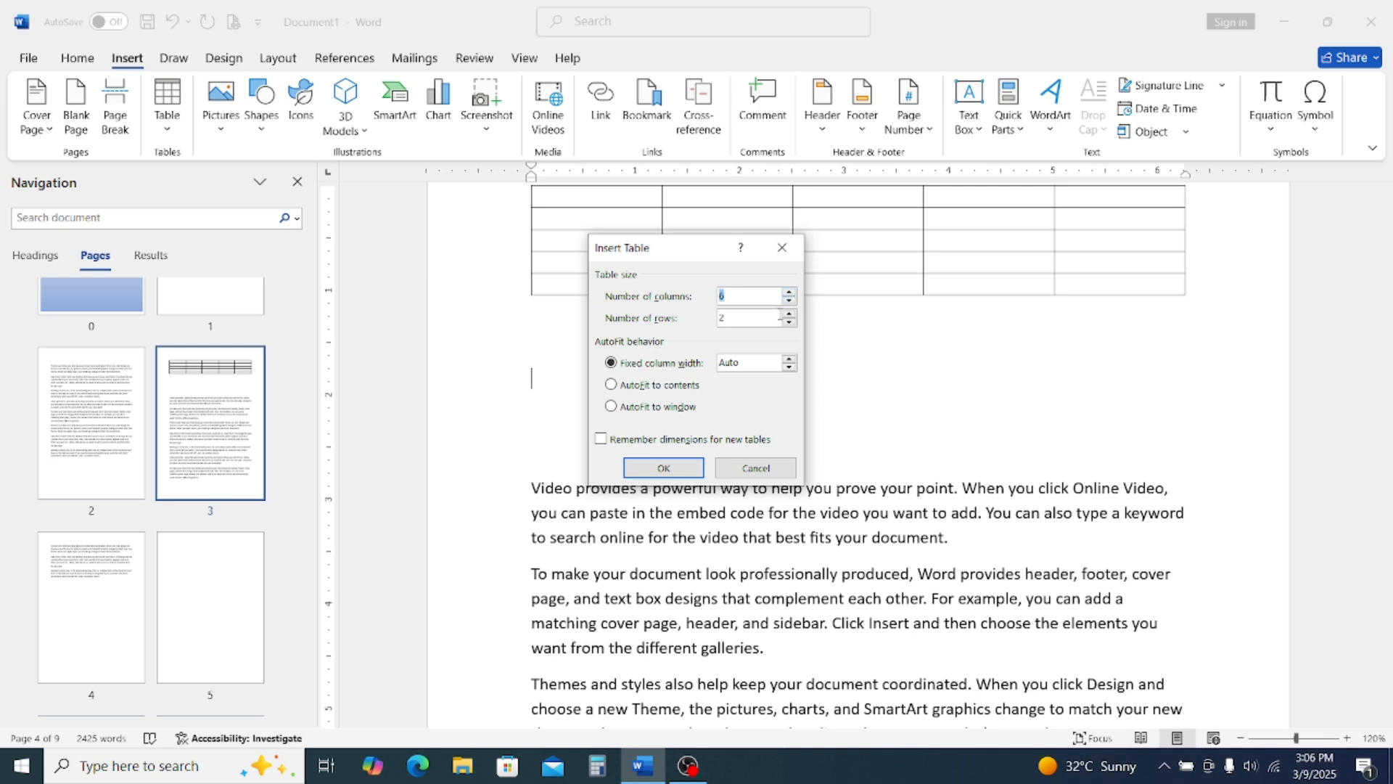
left_click(789, 315)
left_click(790, 314)
left_click(789, 314)
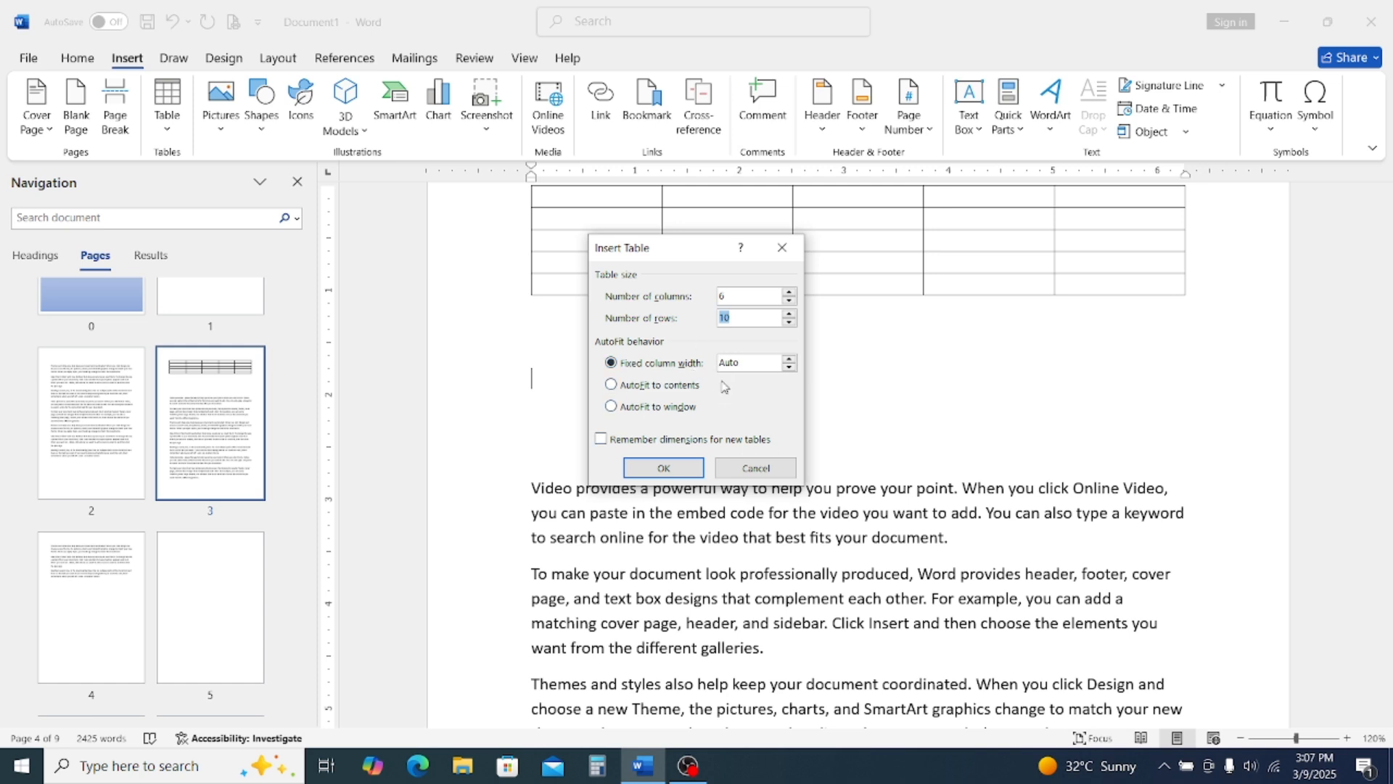
left_click(679, 470)
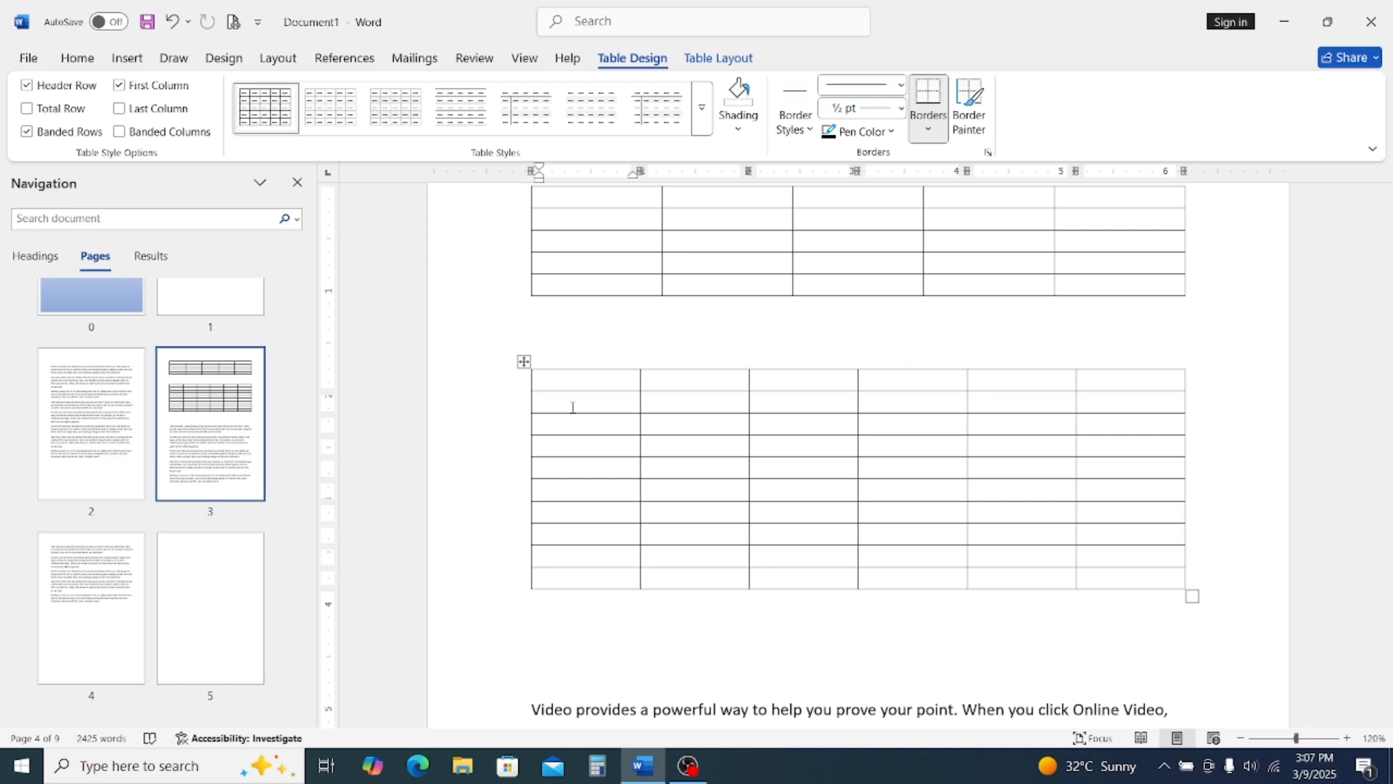
Try the banded grid style with a solid blue header on the six-column table, followed by the dark grid style with a black header
left_click(712, 64)
left_click(636, 64)
left_click(608, 322)
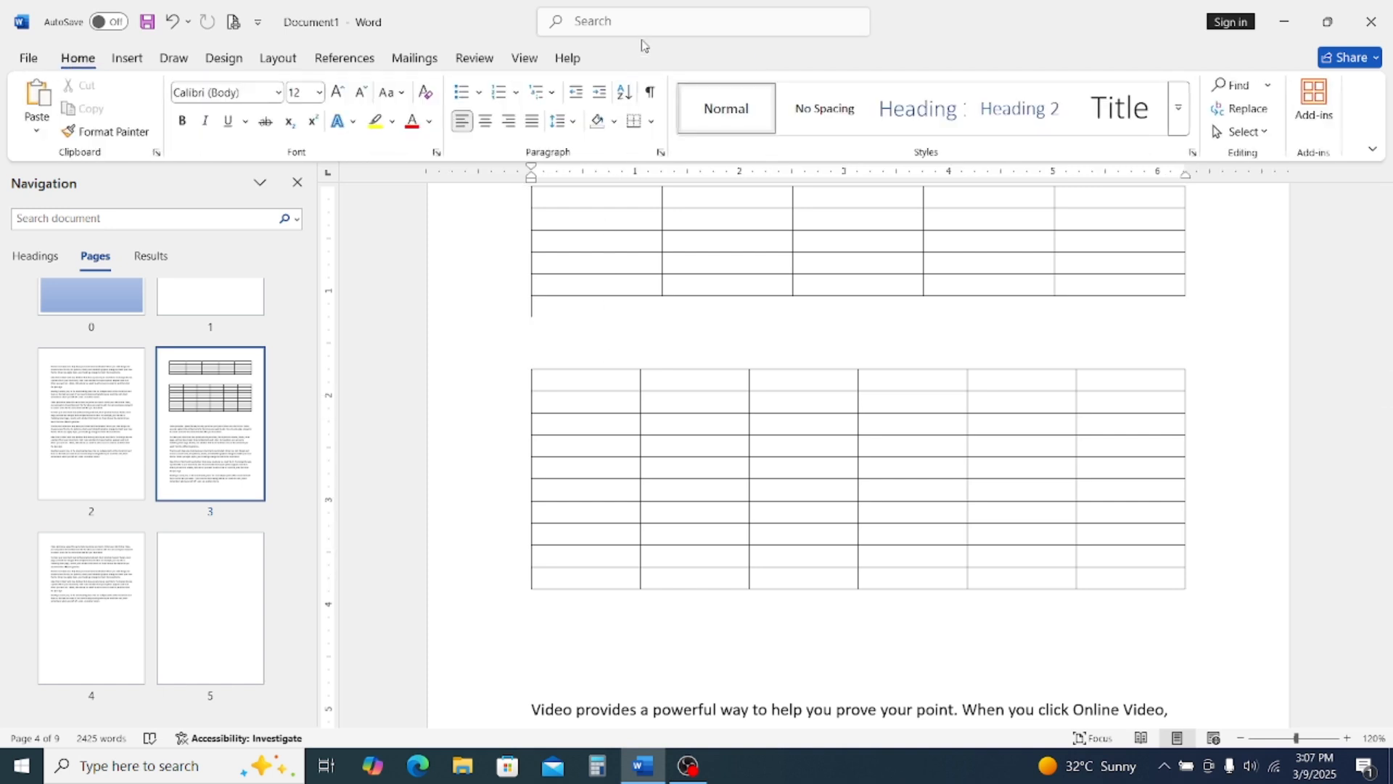
left_click(594, 398)
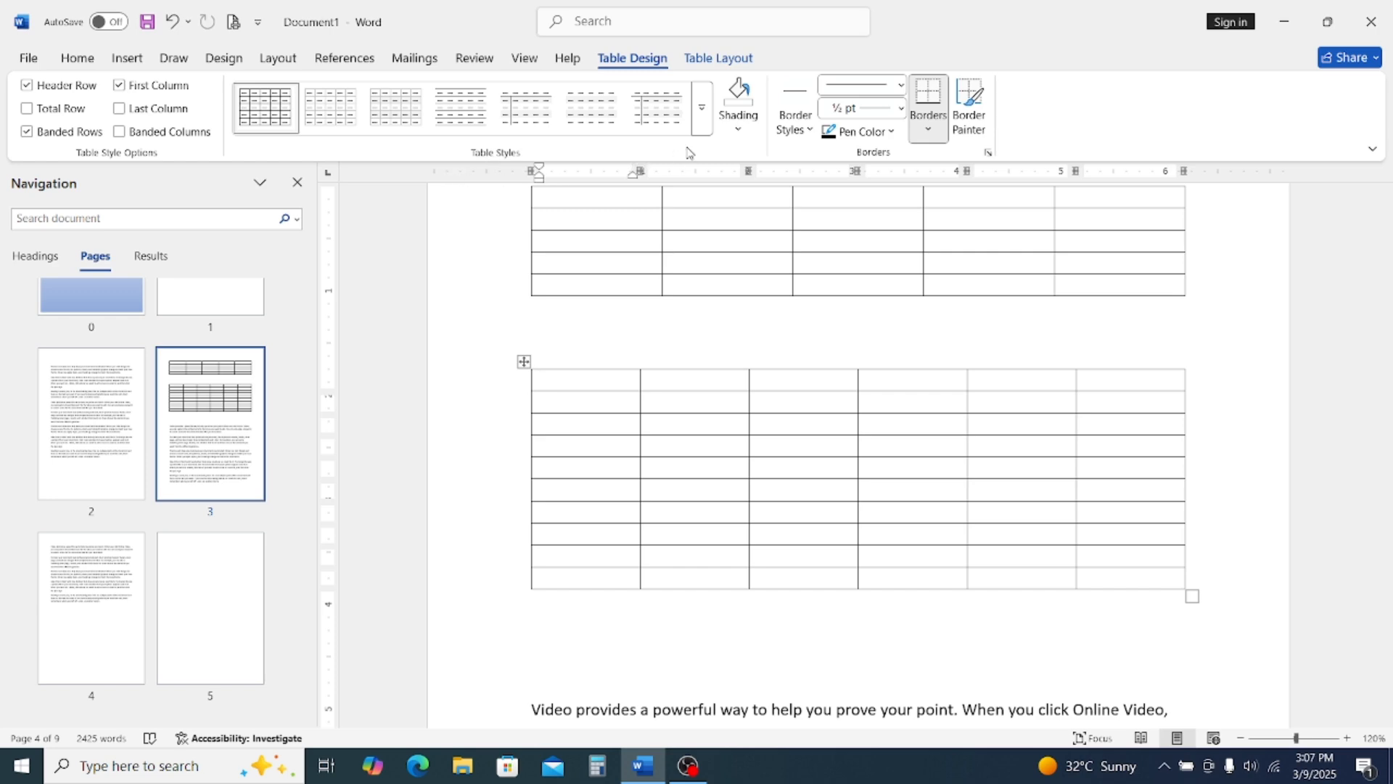
left_click(701, 109)
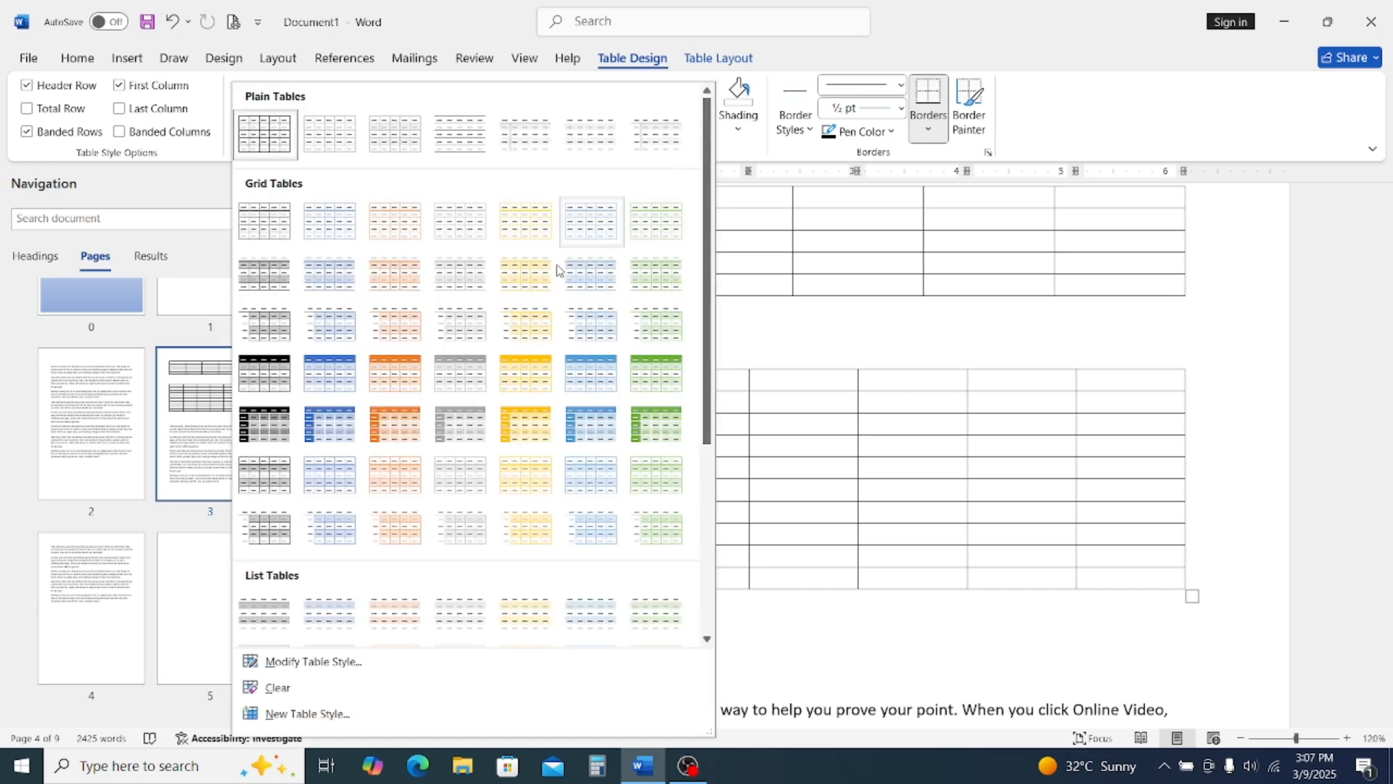
left_click(341, 371)
left_click(707, 121)
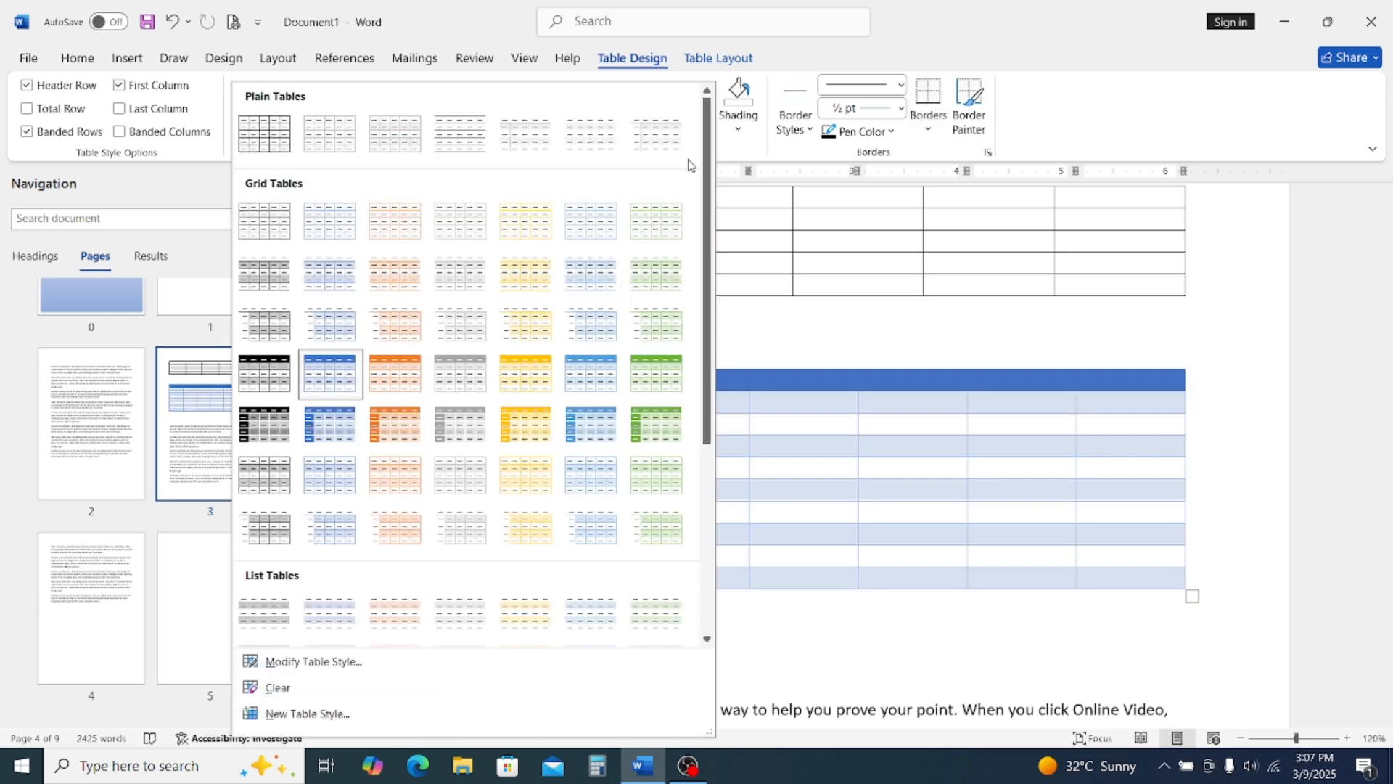
left_click(267, 427)
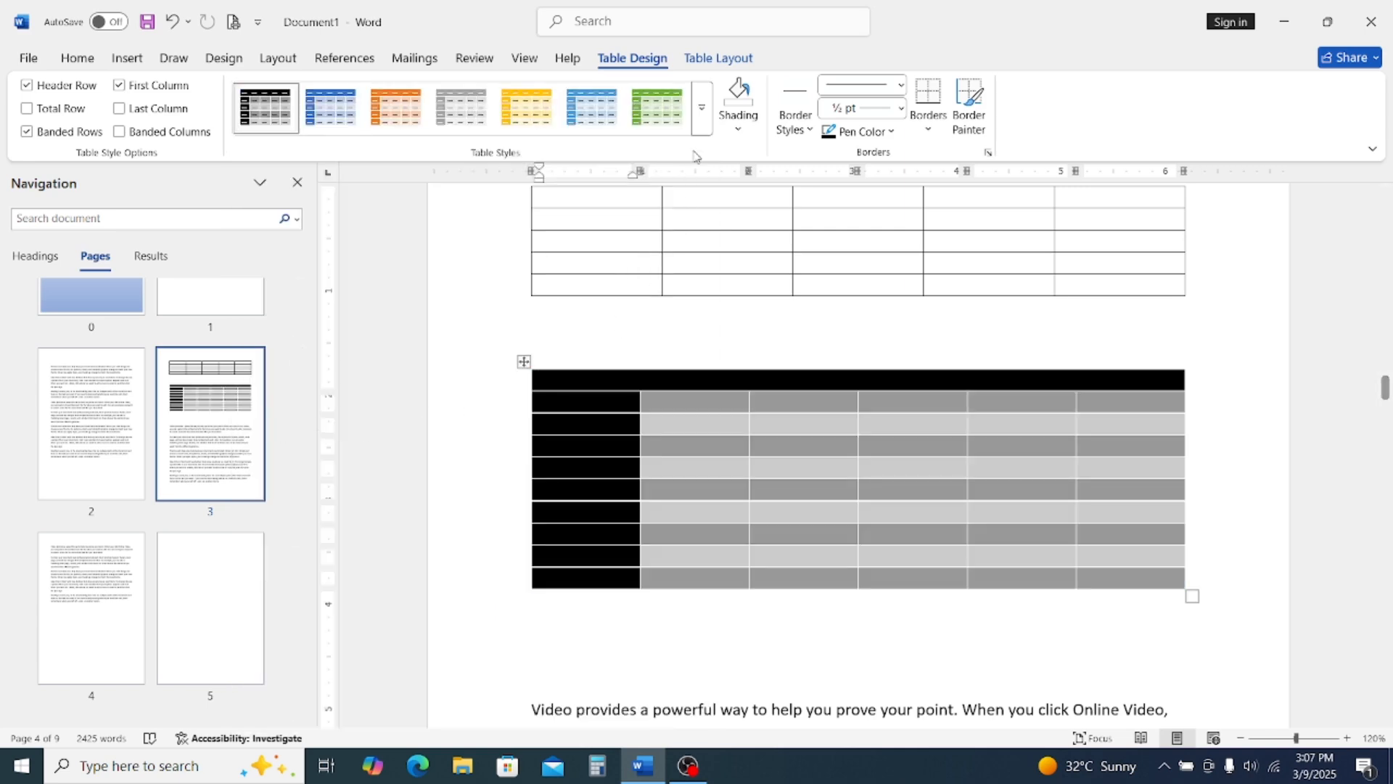
Apply the gold banded list style from the last gallery row to the six-column table and add all borders to it
left_click(702, 108)
scroll(528, 600, "down", 3)
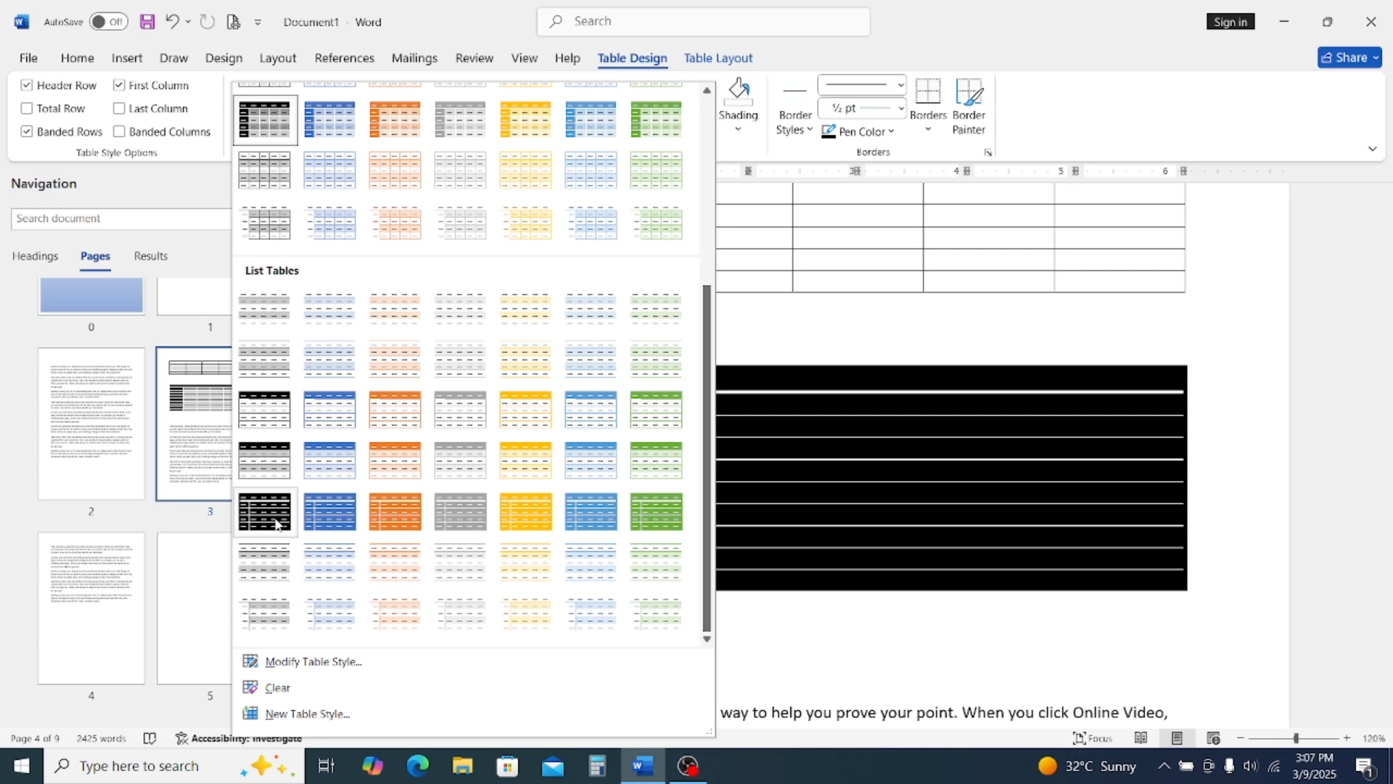
left_click(525, 613)
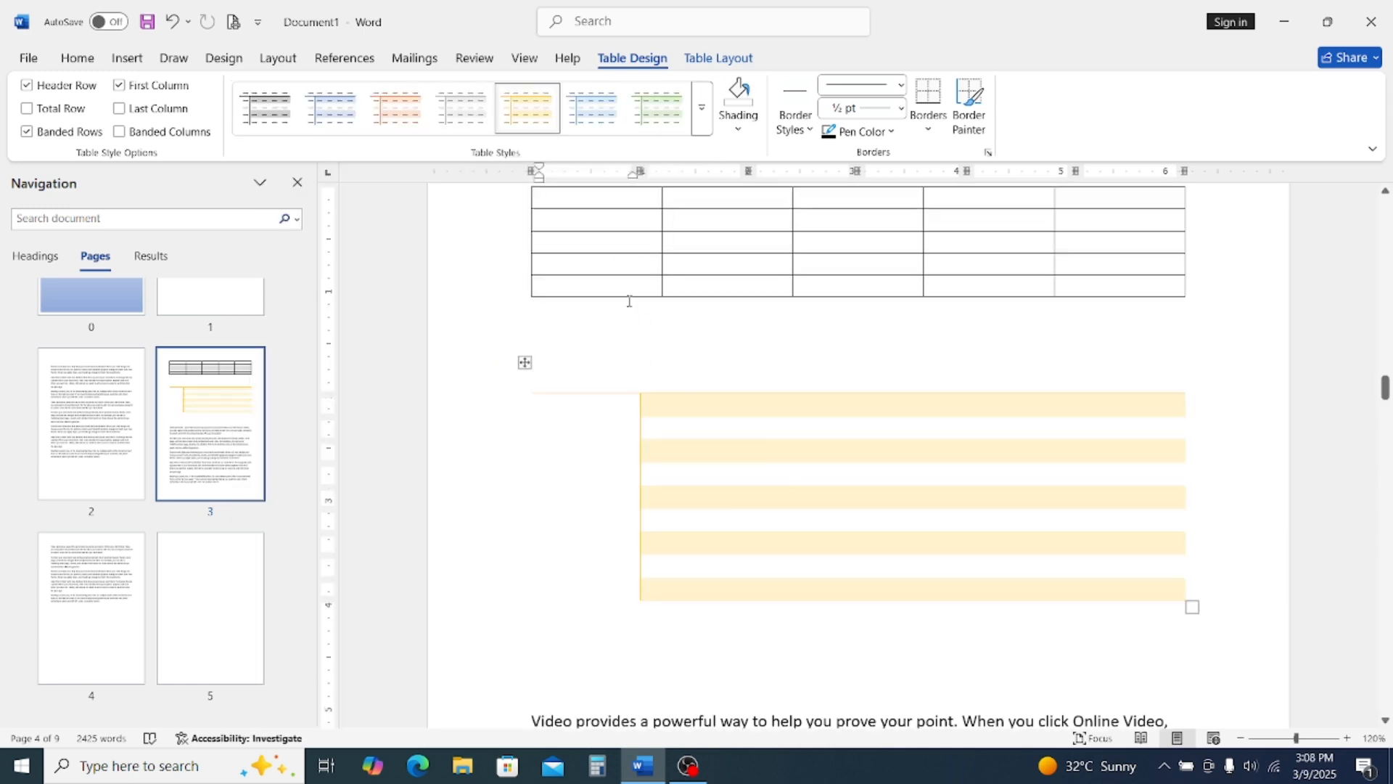
left_click(524, 363)
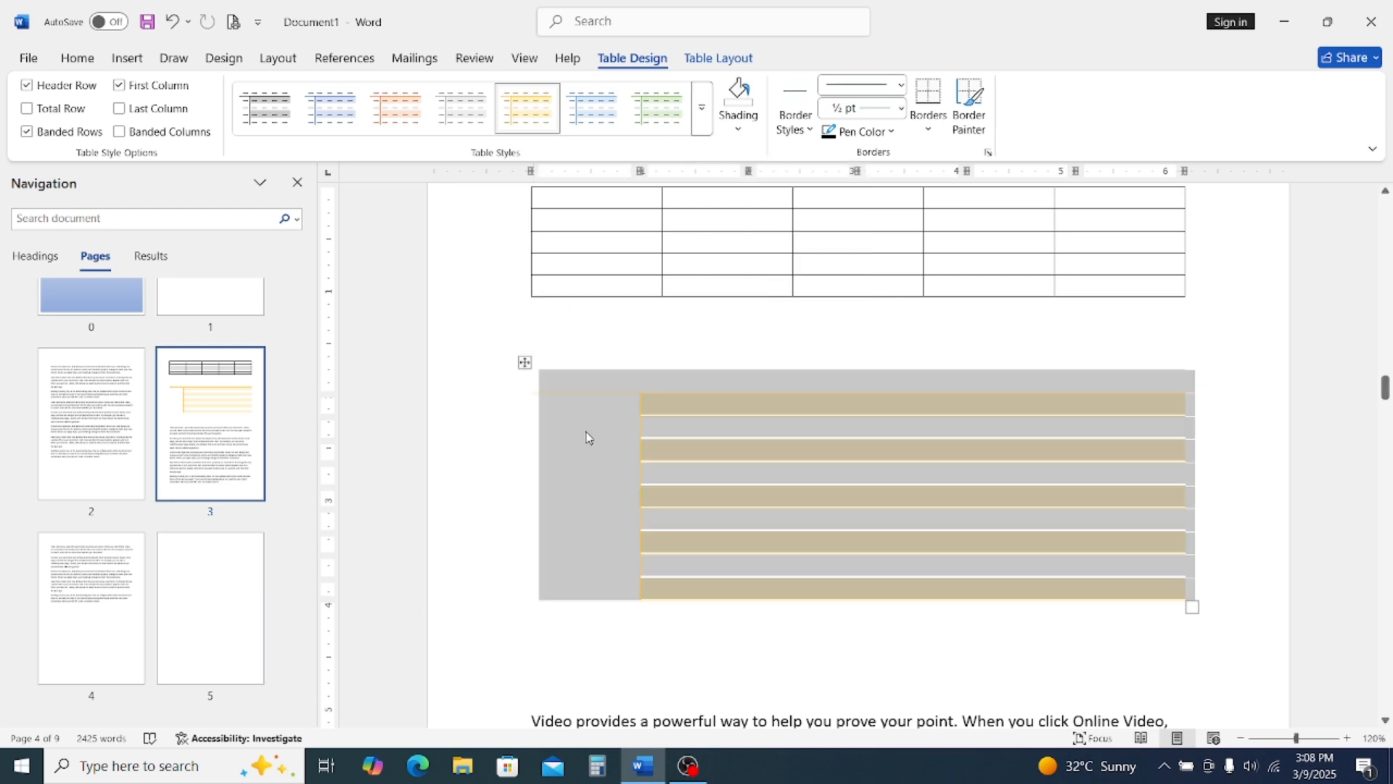
left_click(930, 131)
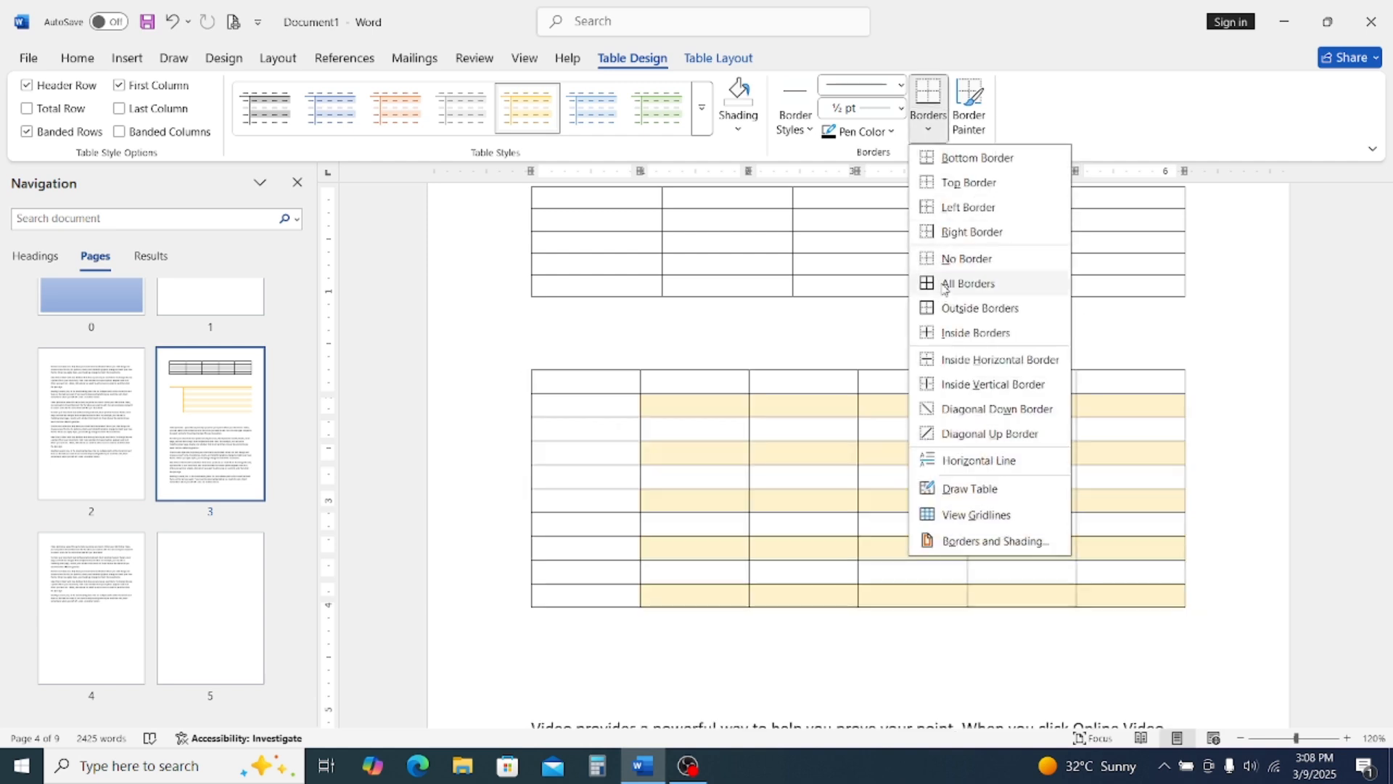
left_click(944, 285)
left_click(868, 475)
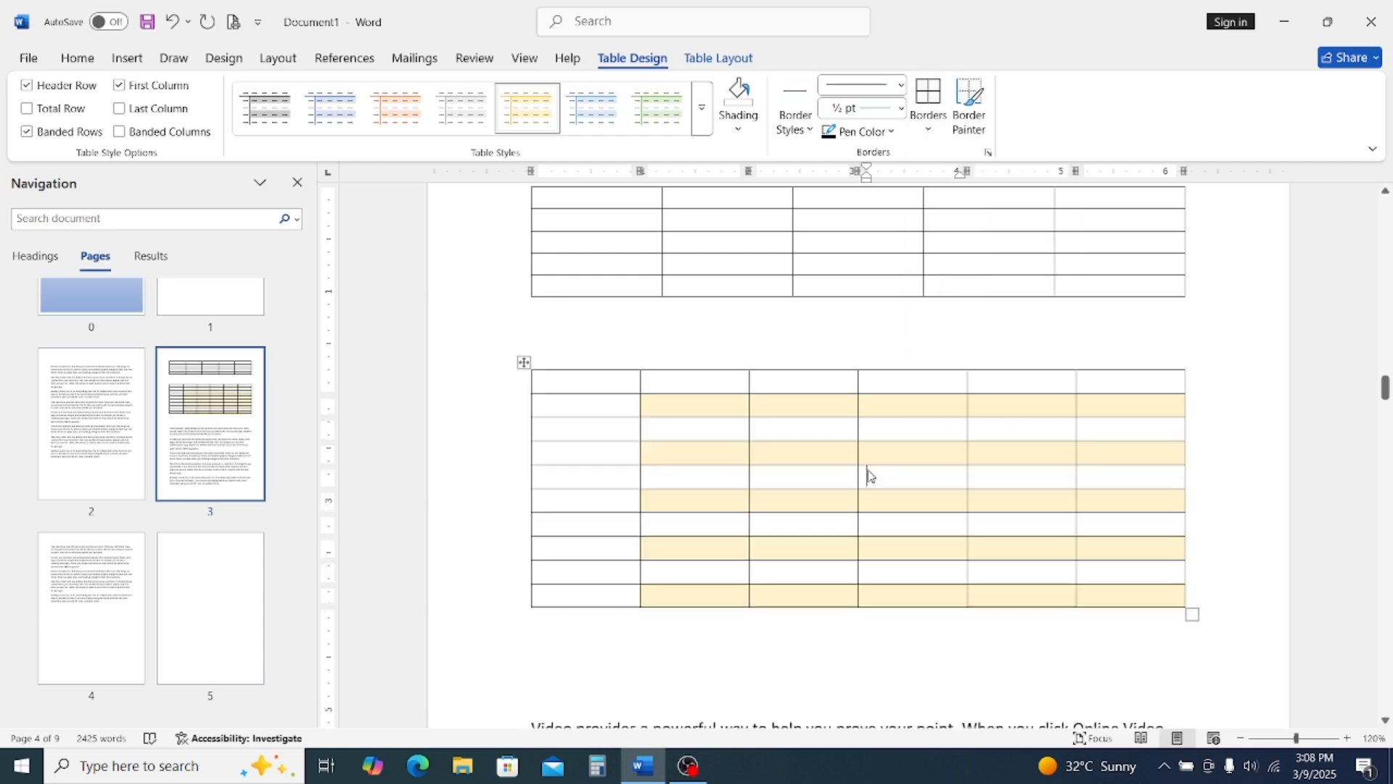
Restyle the six-column table with the solid green list table style and apply all borders to the whole table
left_click(524, 362)
left_click(701, 107)
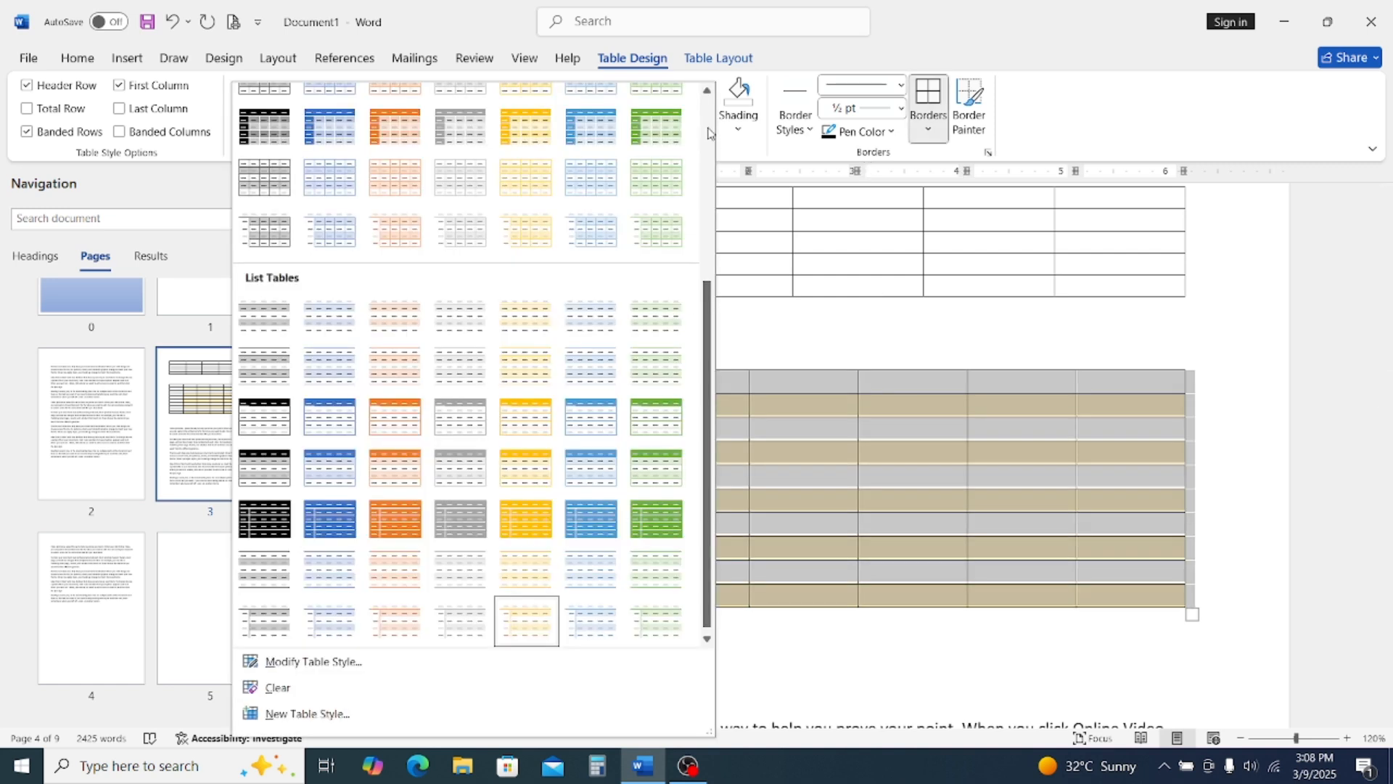
left_click(650, 521)
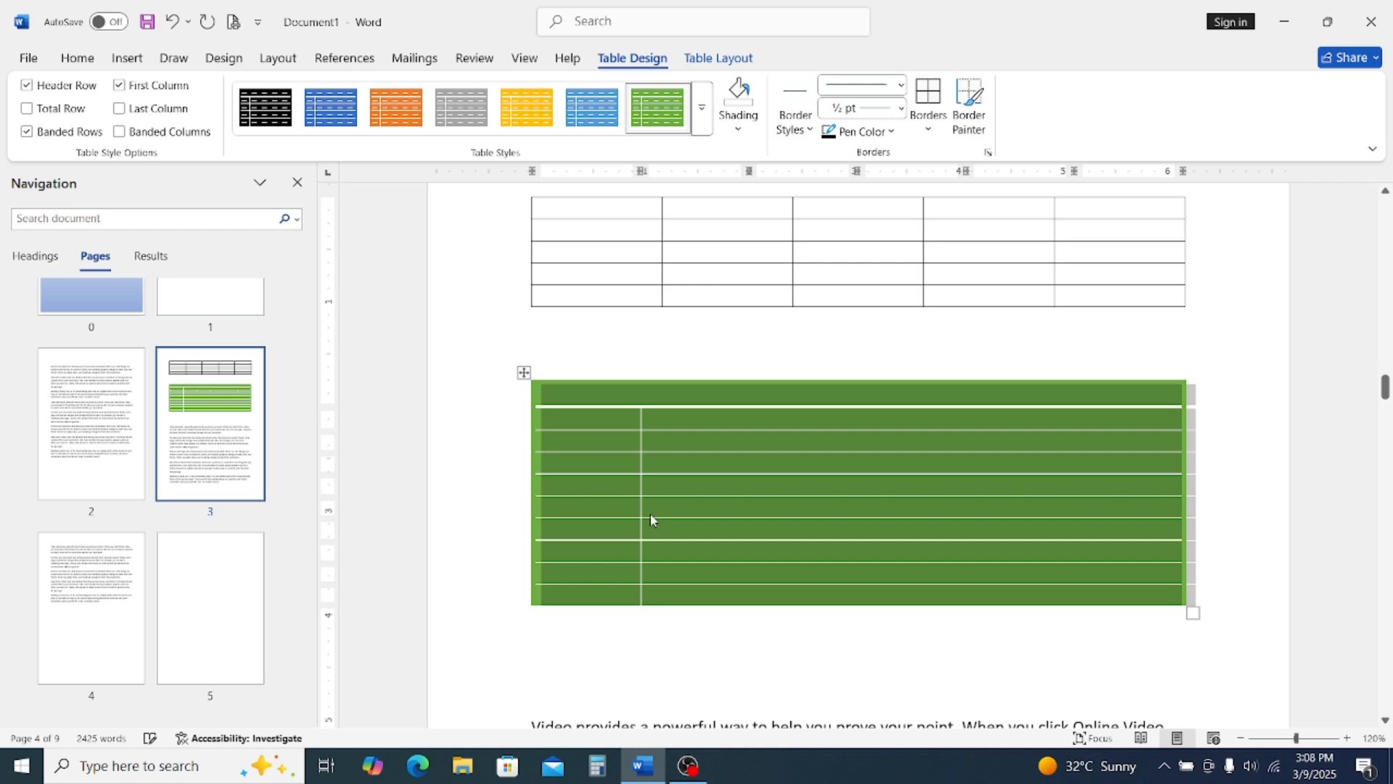
left_click(733, 501)
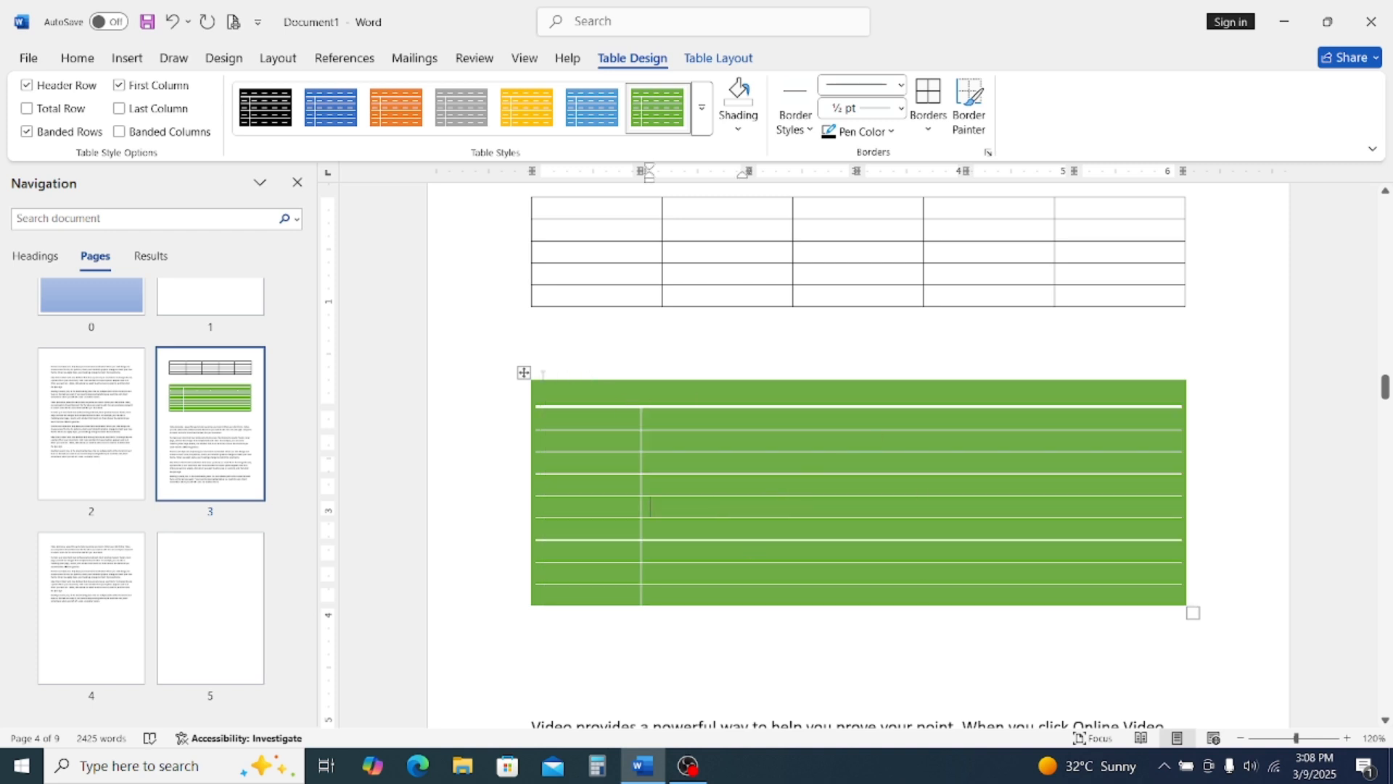
left_click(524, 372)
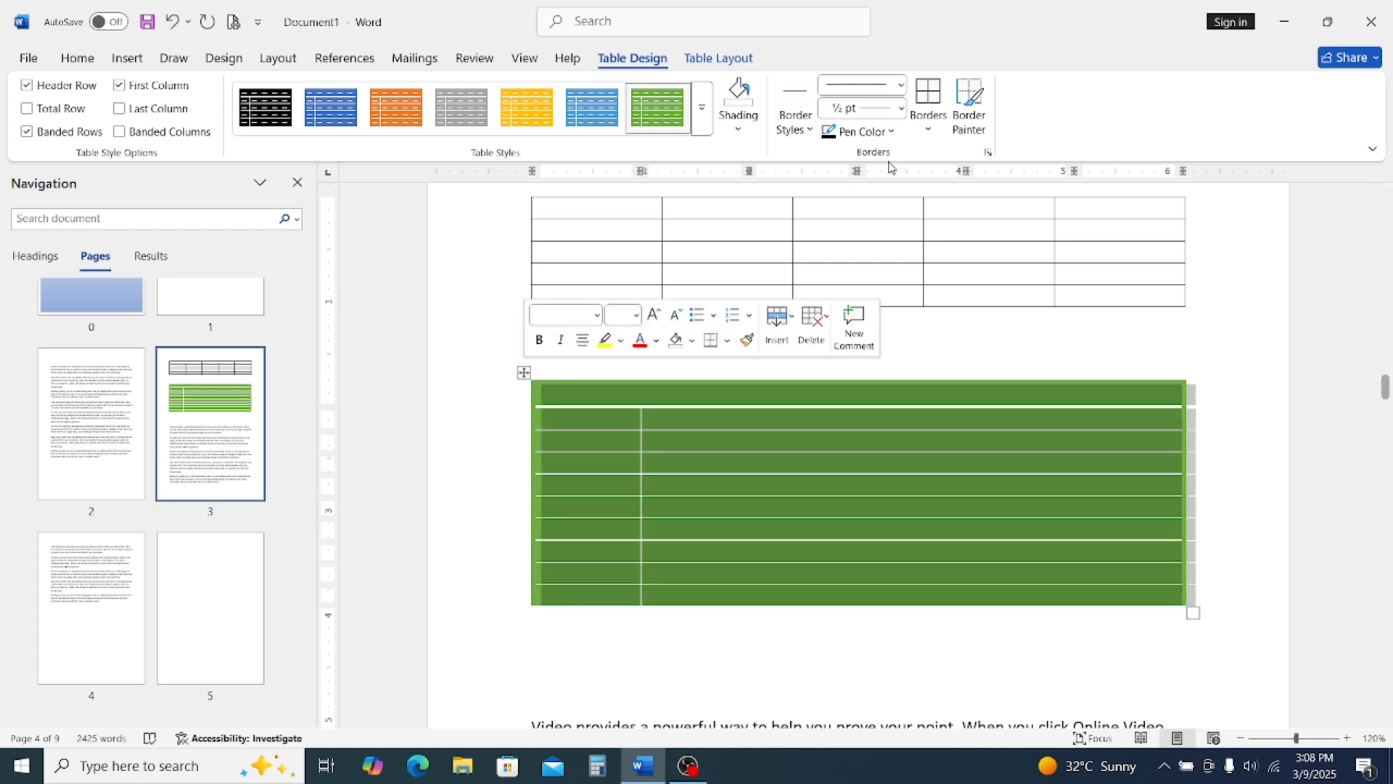
left_click(928, 93)
left_click(881, 464)
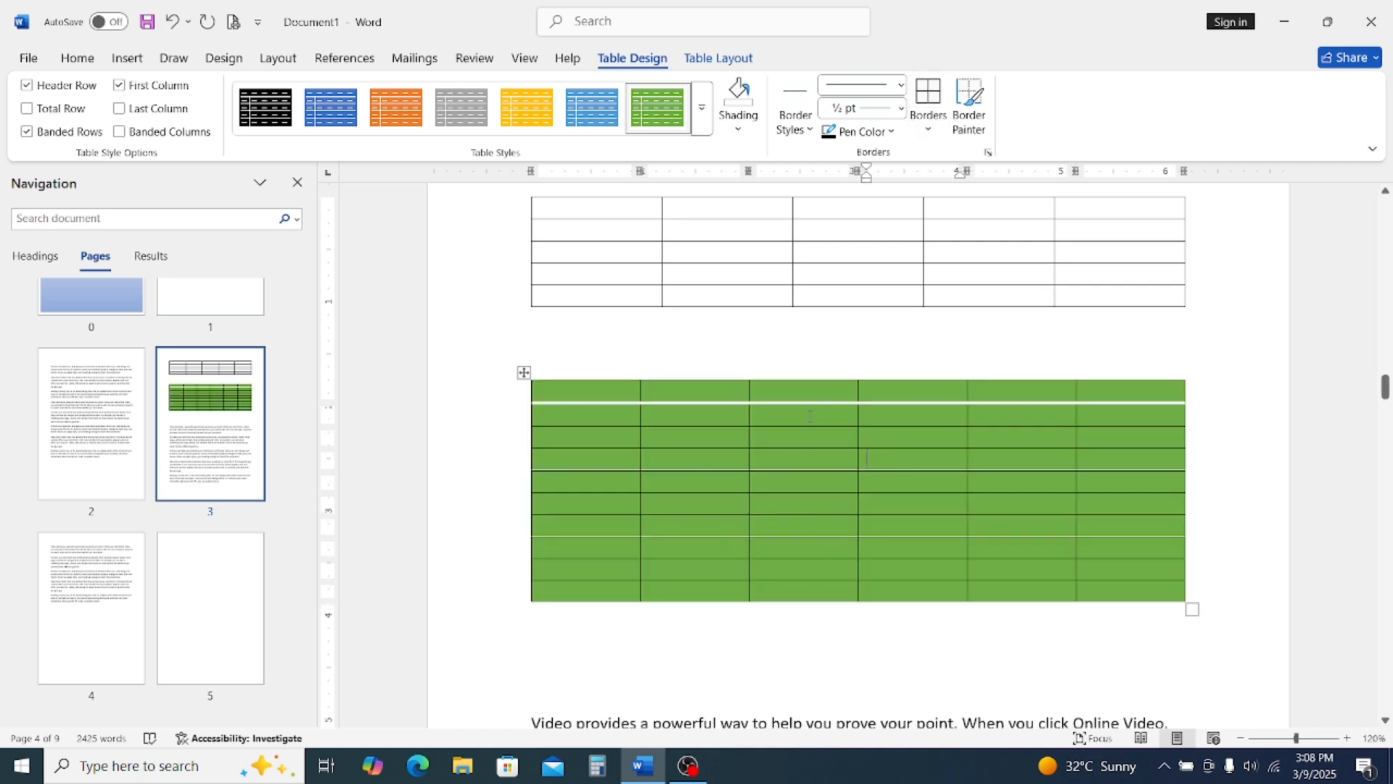
Reset the whole six-column table to the plain Table Grid style
left_click(524, 371)
left_click(701, 108)
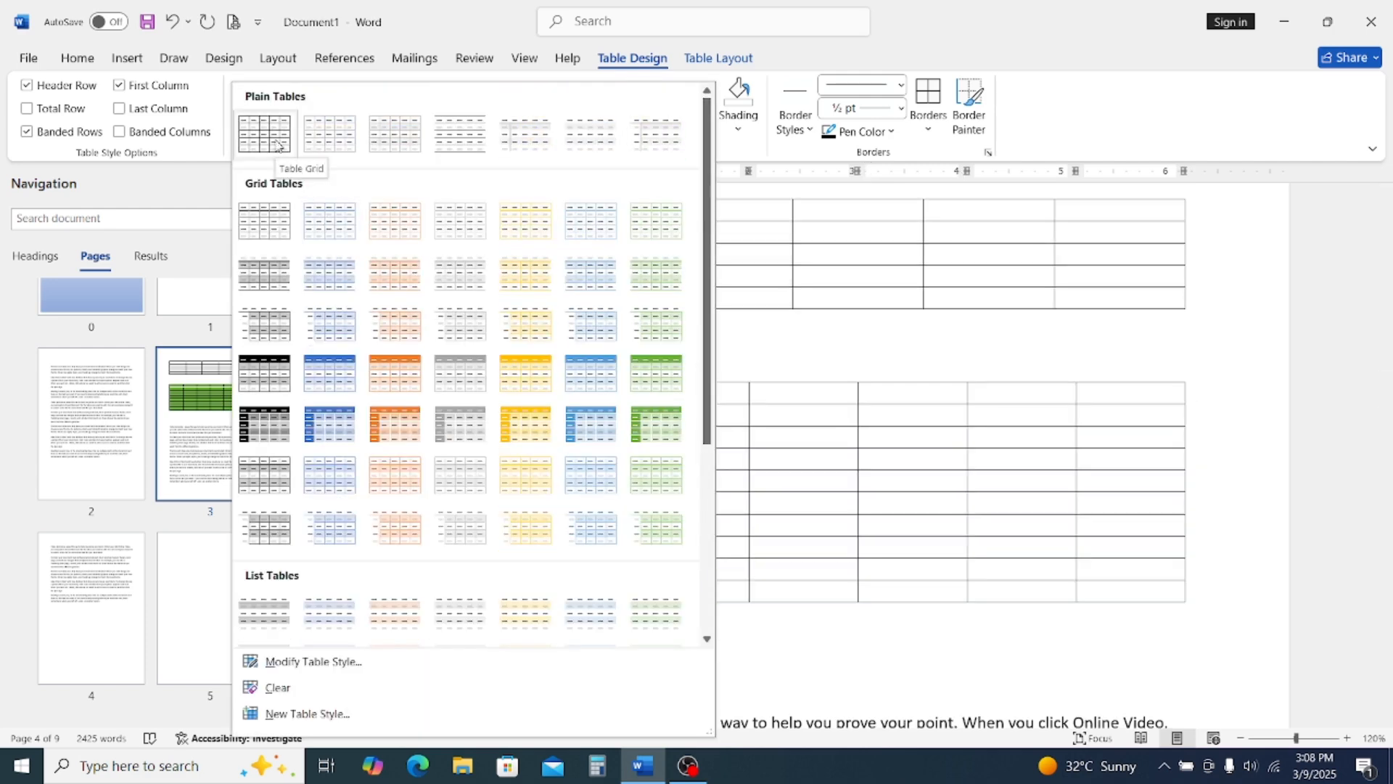
key("Escape")
left_click(637, 433)
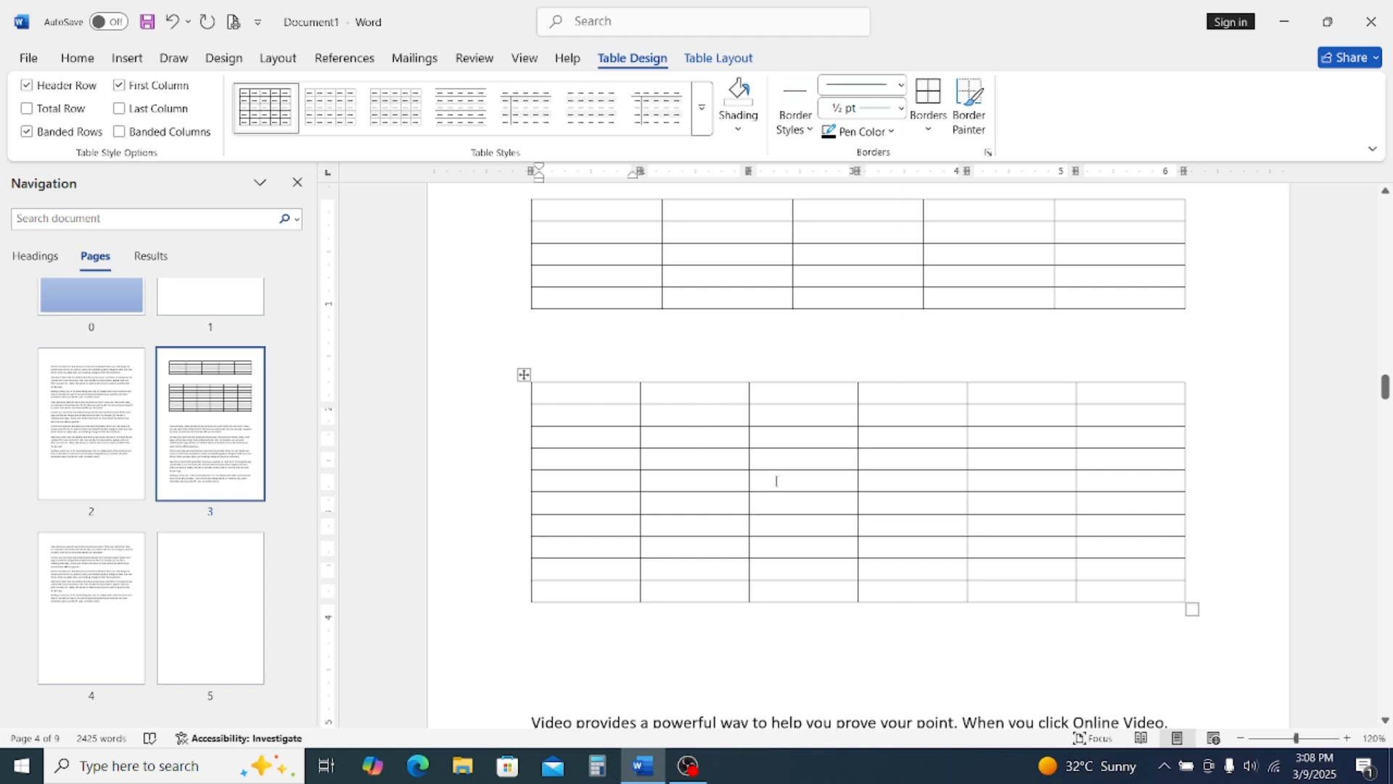
left_click(594, 397)
left_click(693, 398)
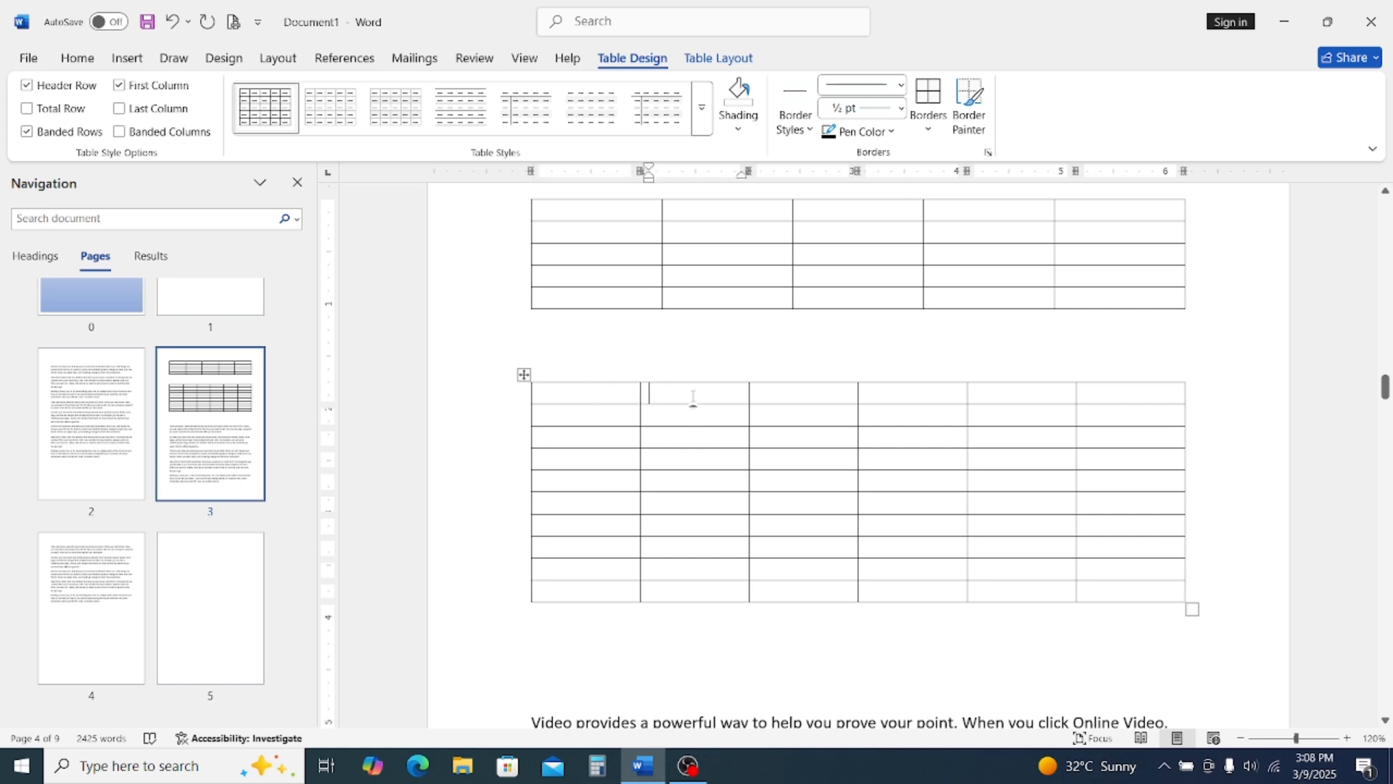
left_click(835, 391)
left_click(943, 397)
left_click(1039, 392)
left_click(1131, 399)
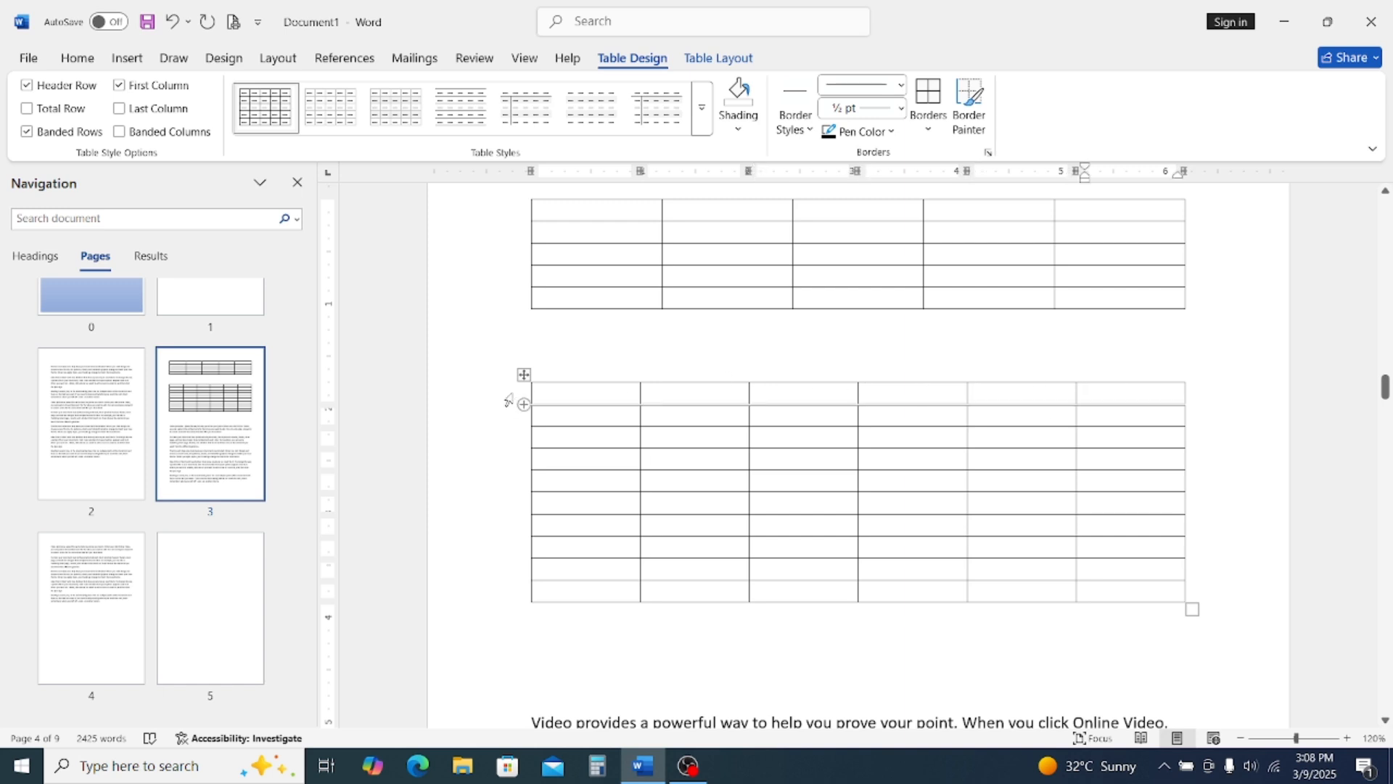
Shade the first two header-row cells of the six-column table orange and rows 3 to 8 of its fourth column yellow
left_click_drag(547, 395, 665, 398)
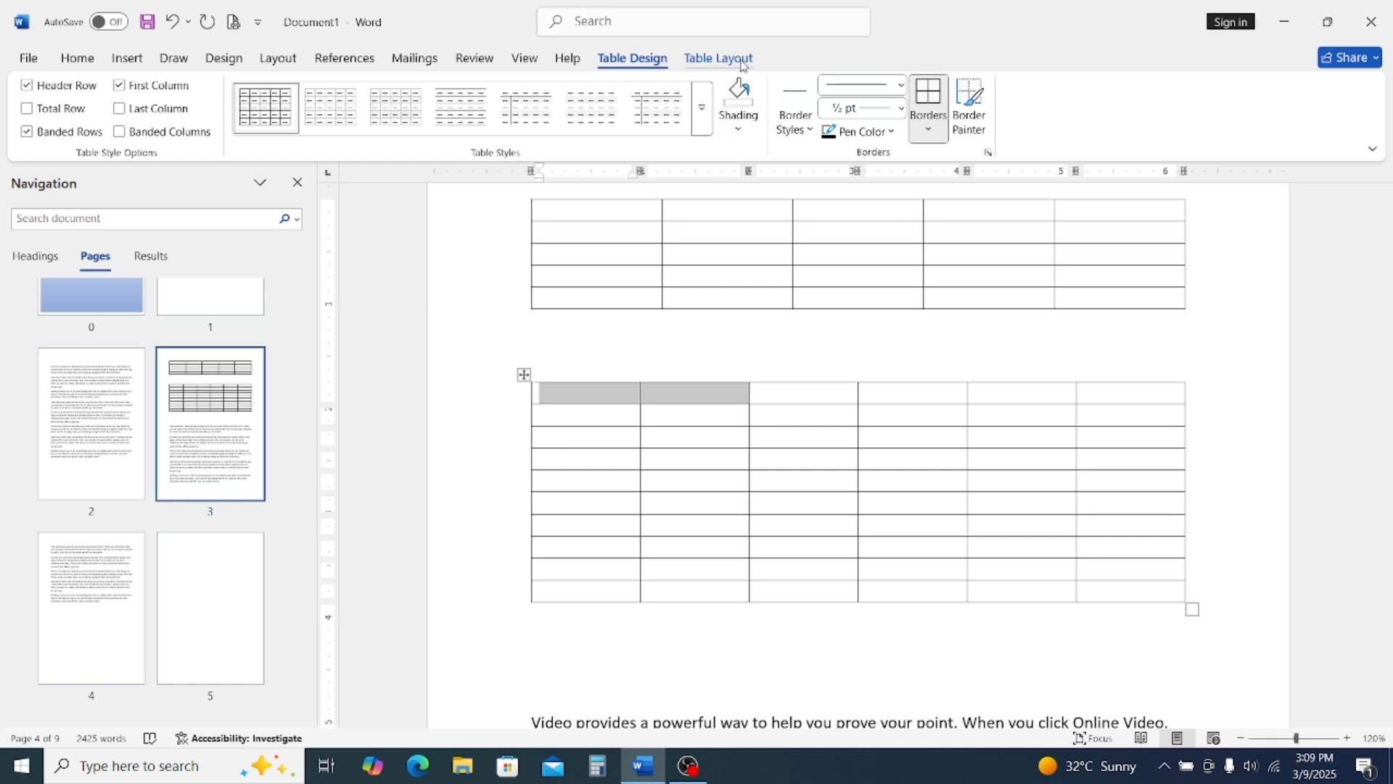
left_click(738, 128)
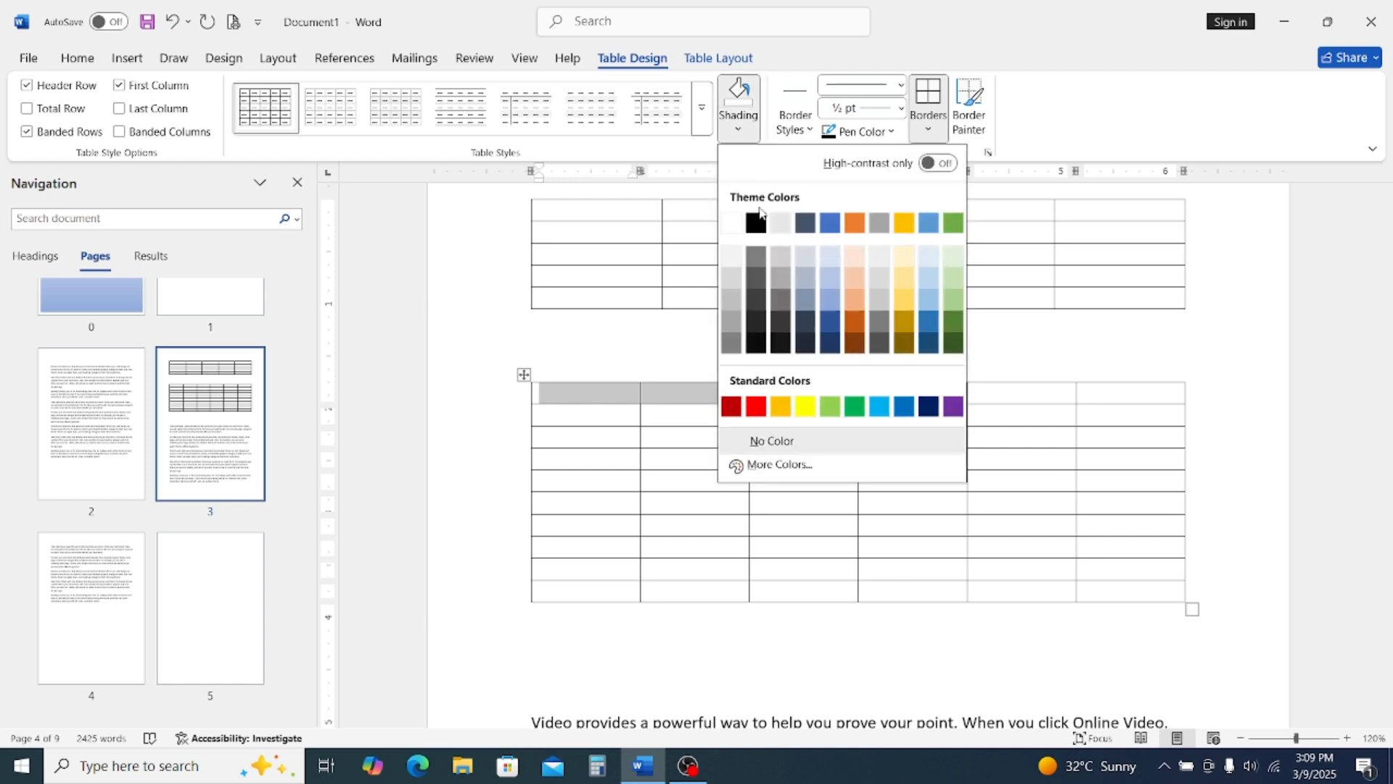
left_click(855, 223)
left_click_drag(911, 429, 927, 546)
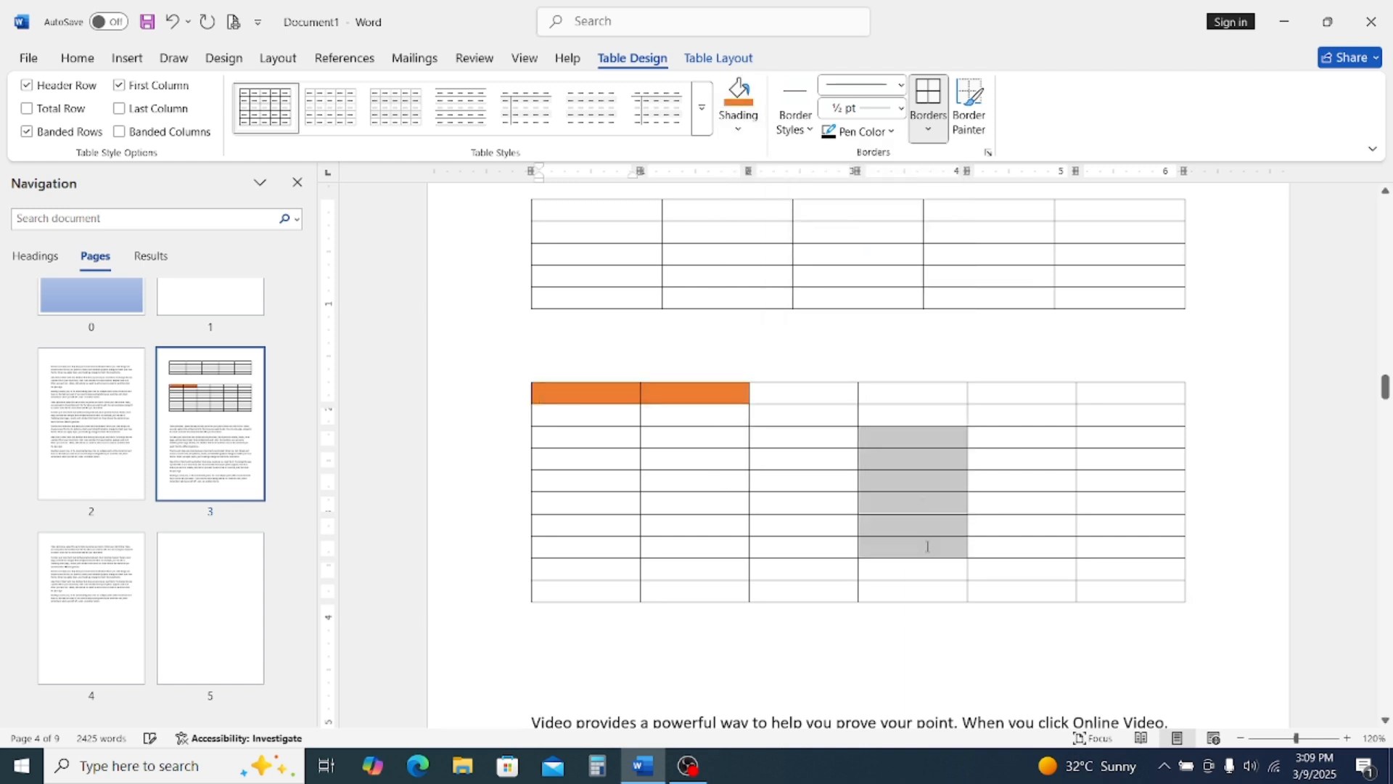
left_click(738, 129)
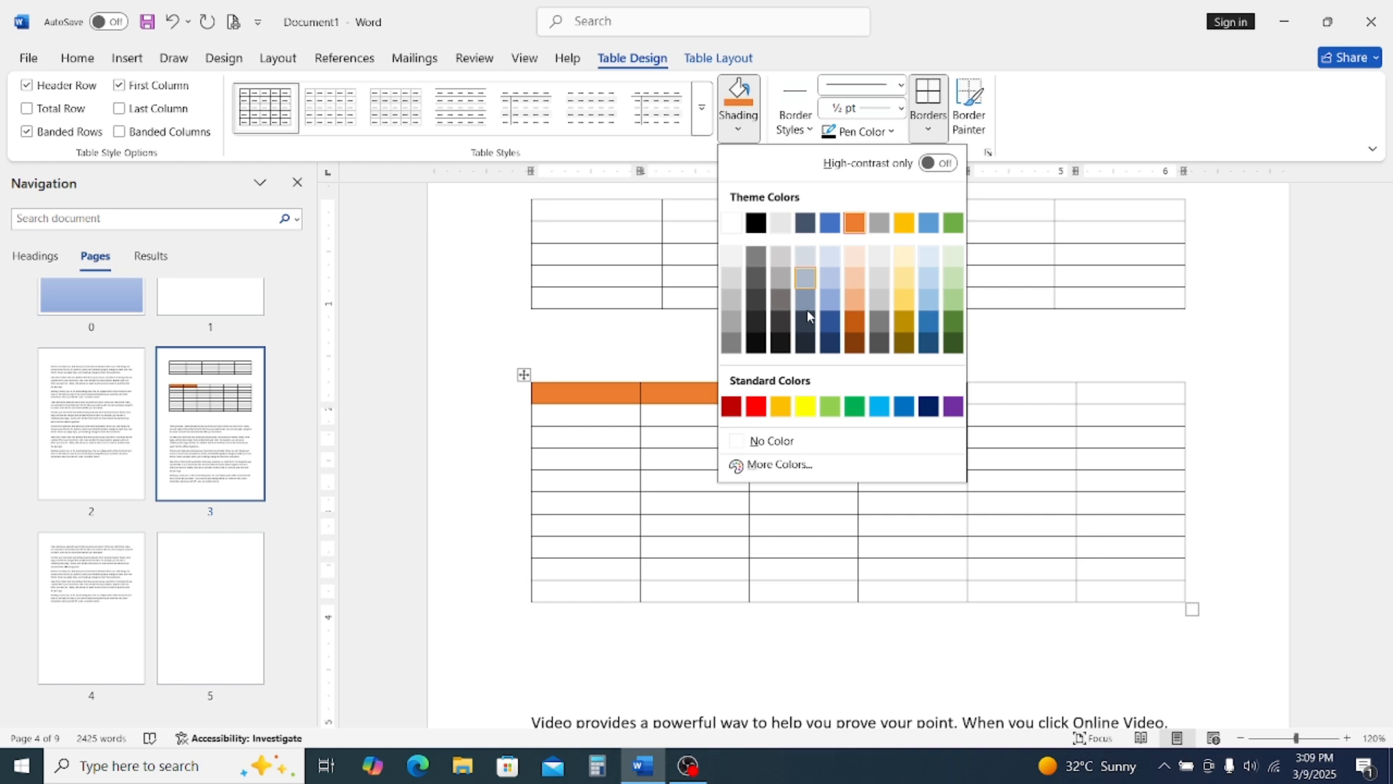
left_click(798, 410)
Shade rows 4 to 10 of the six-column table's last column with a pink from the standard colour palette
left_click_drag(1128, 460, 1168, 591)
left_click(739, 128)
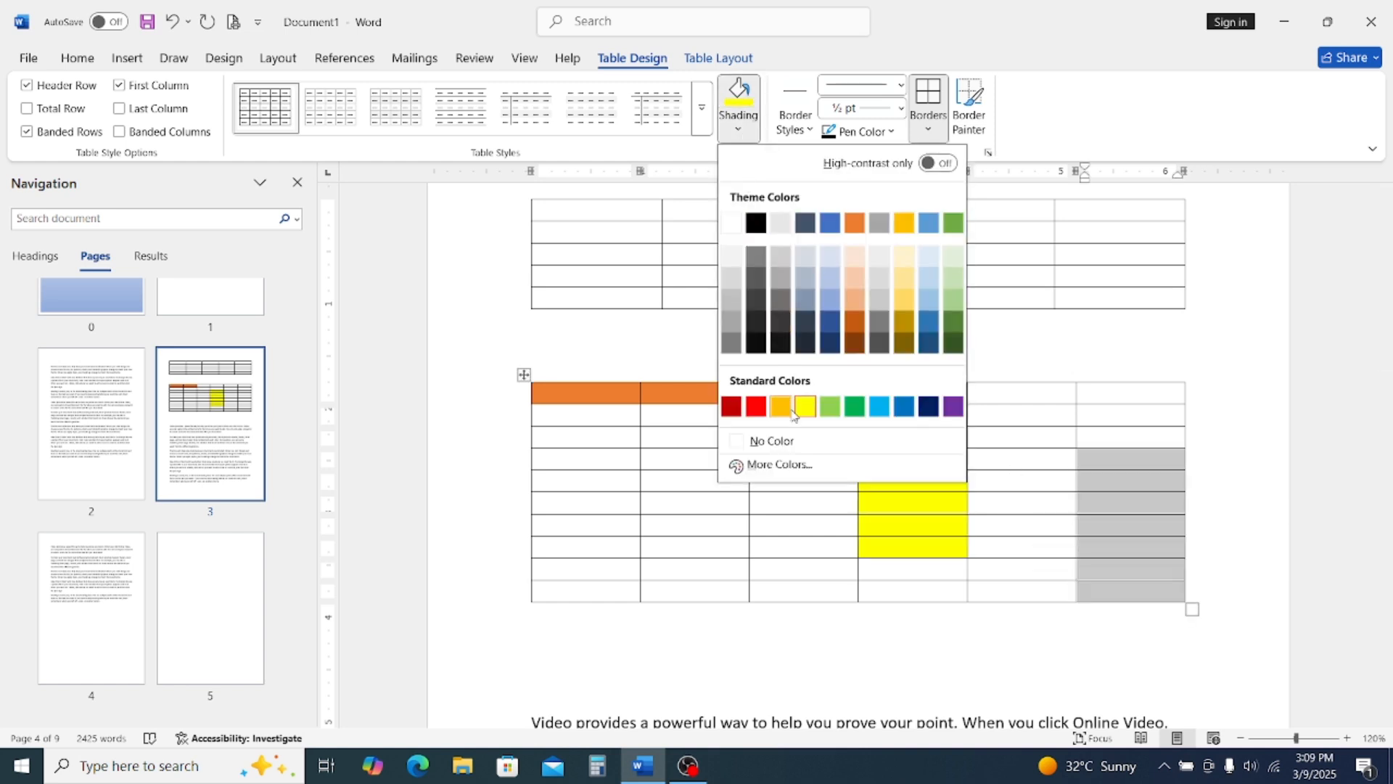
left_click(803, 472)
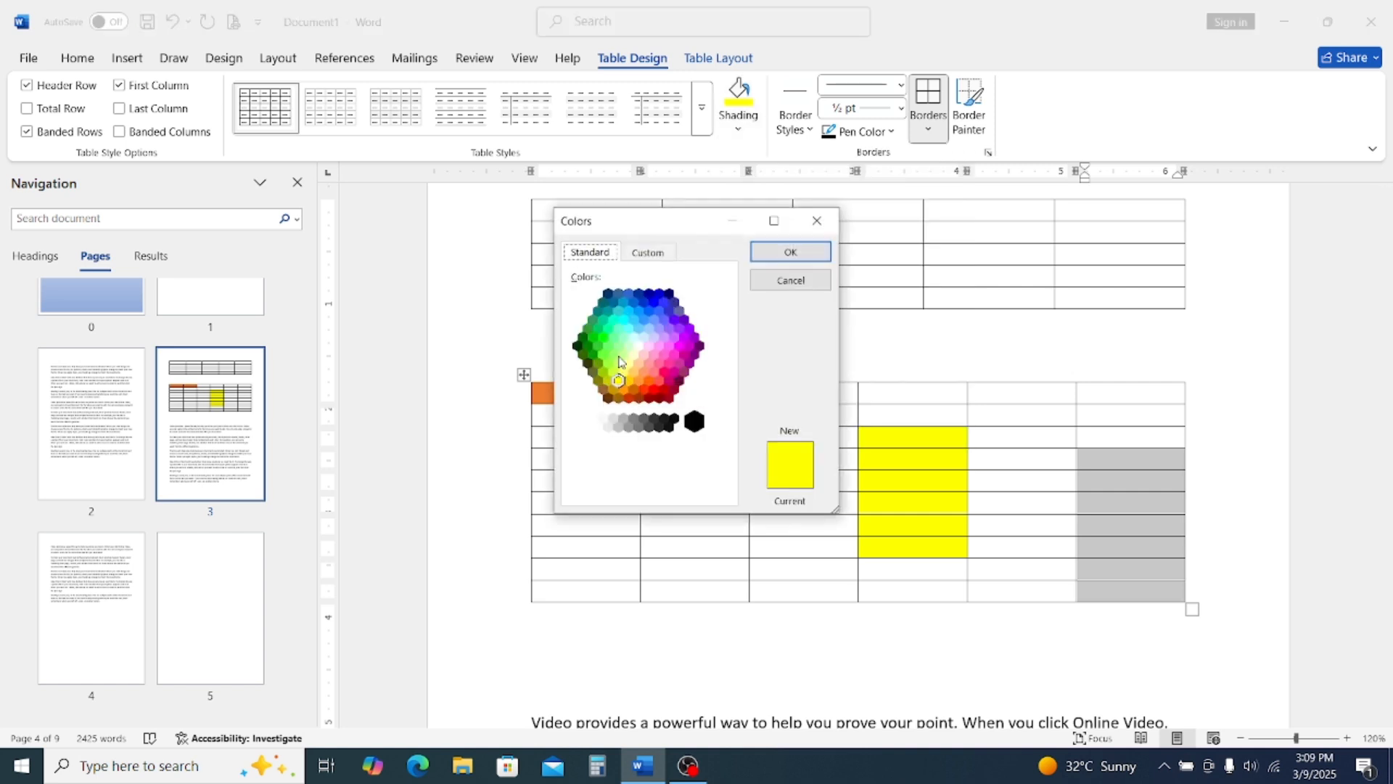
left_click(657, 364)
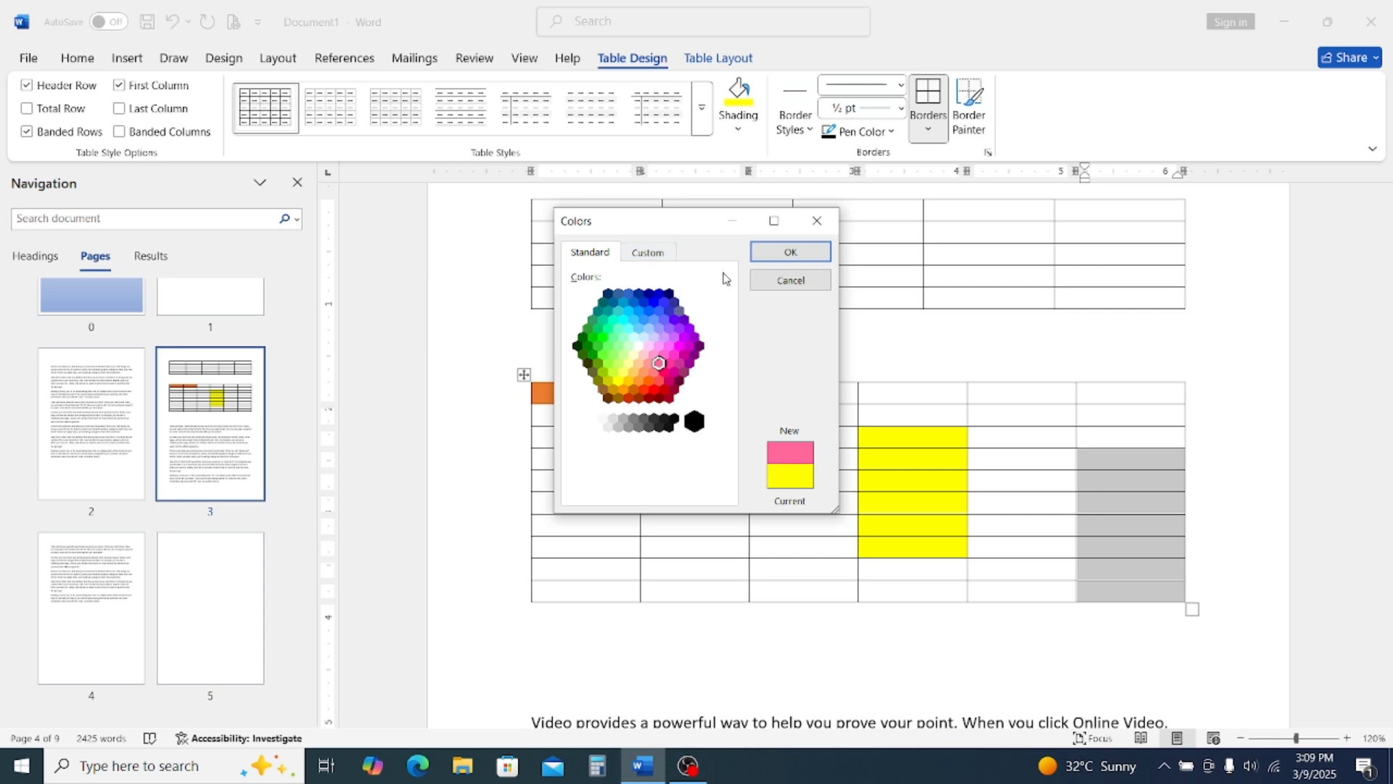
left_click(790, 251)
Shade rows 6 to 10 of the six-column table's first column with a custom blue-violet colour, lightened slightly
left_click_drag(591, 495, 608, 594)
left_click(738, 128)
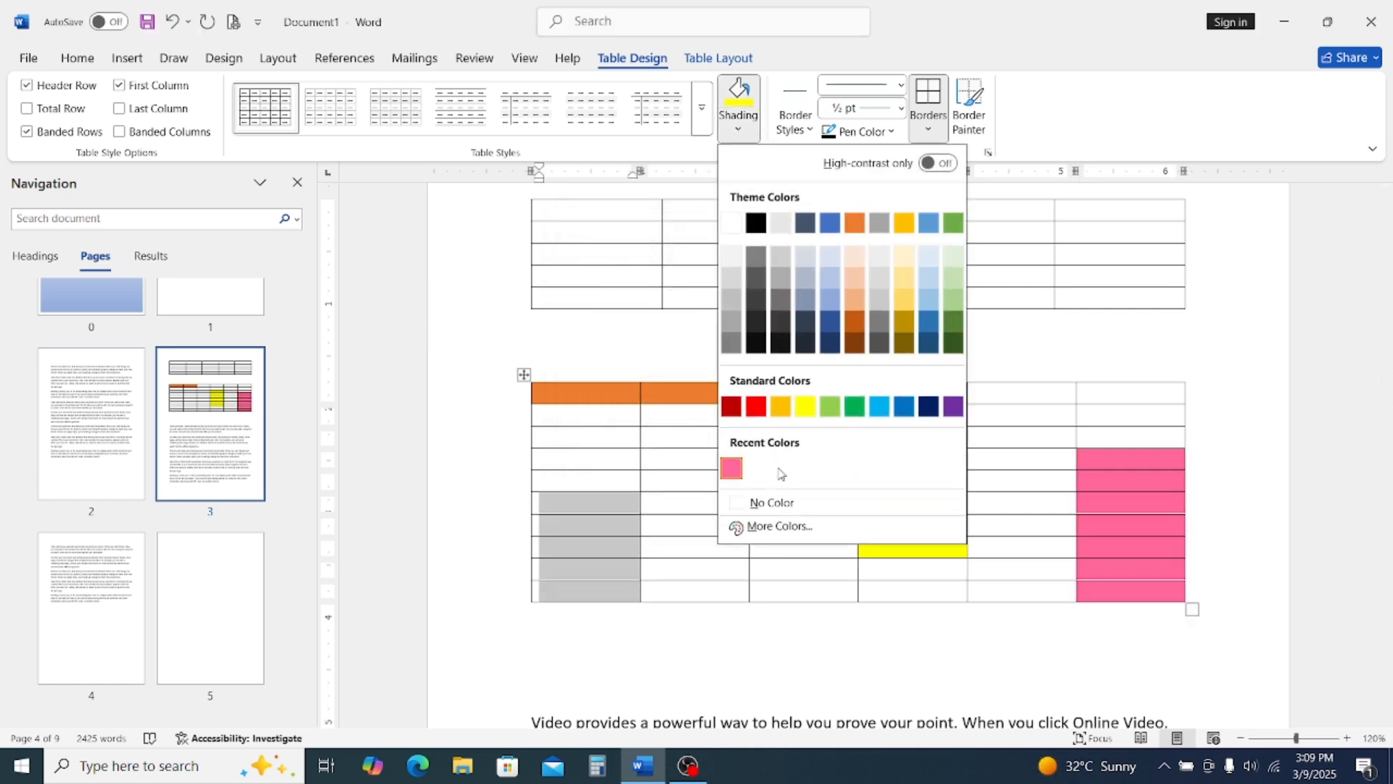
left_click(775, 526)
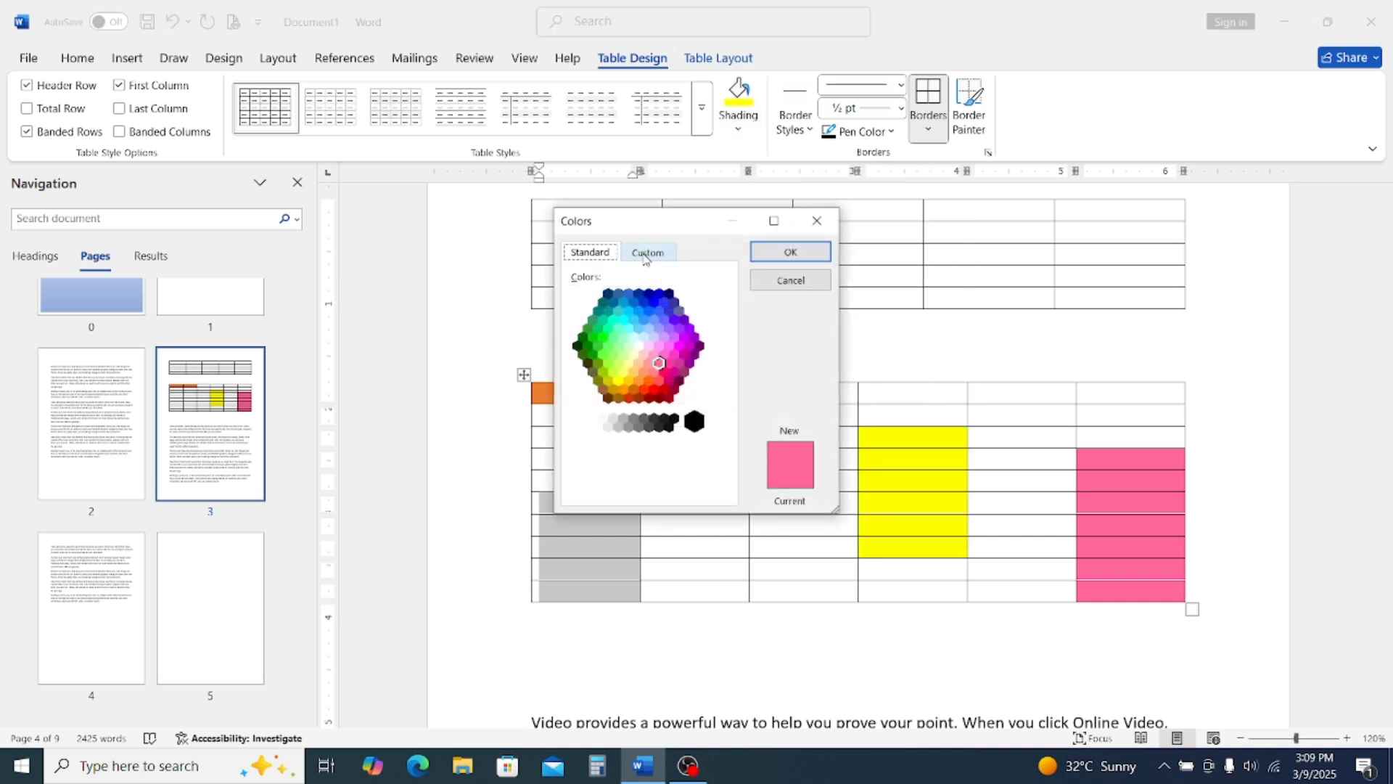
left_click(648, 253)
left_click_drag(659, 300, 727, 341)
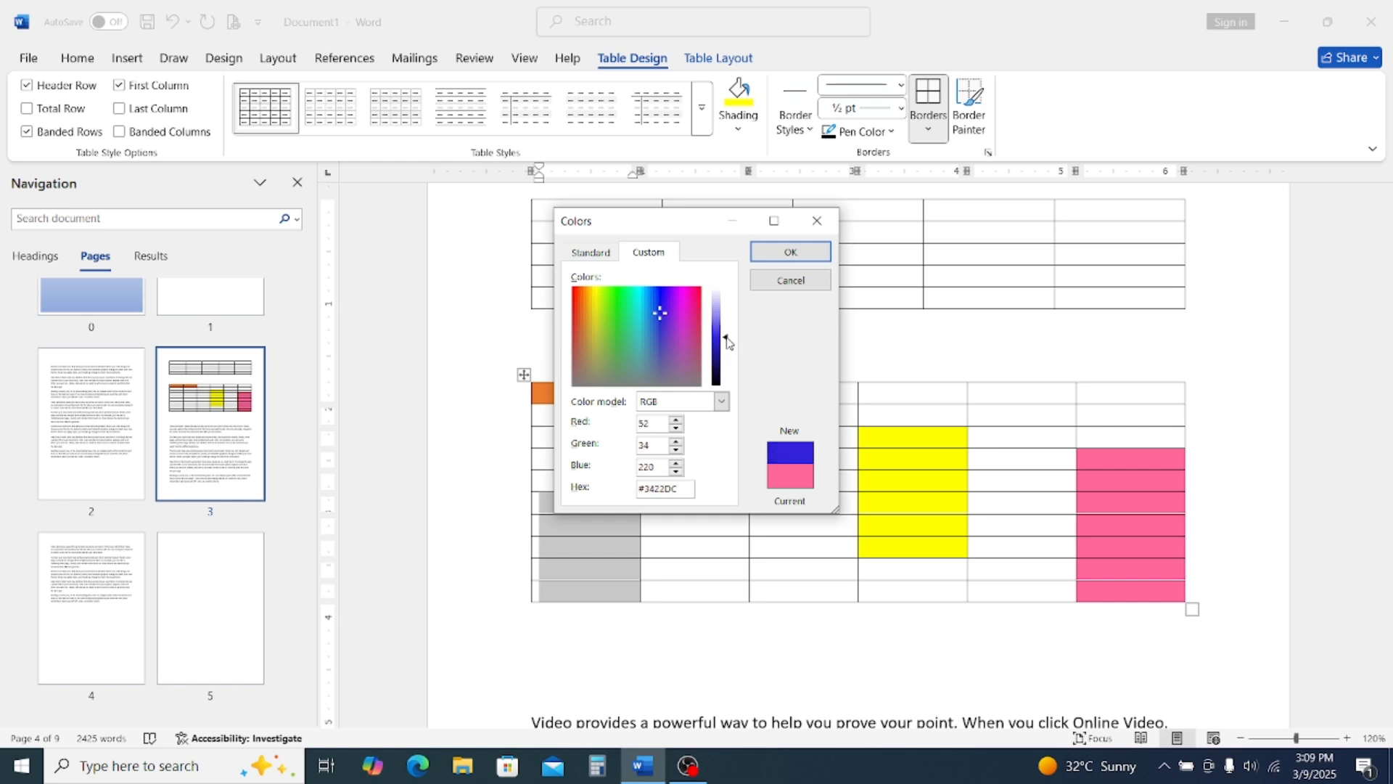
left_click_drag(729, 342, 728, 324)
left_click(791, 251)
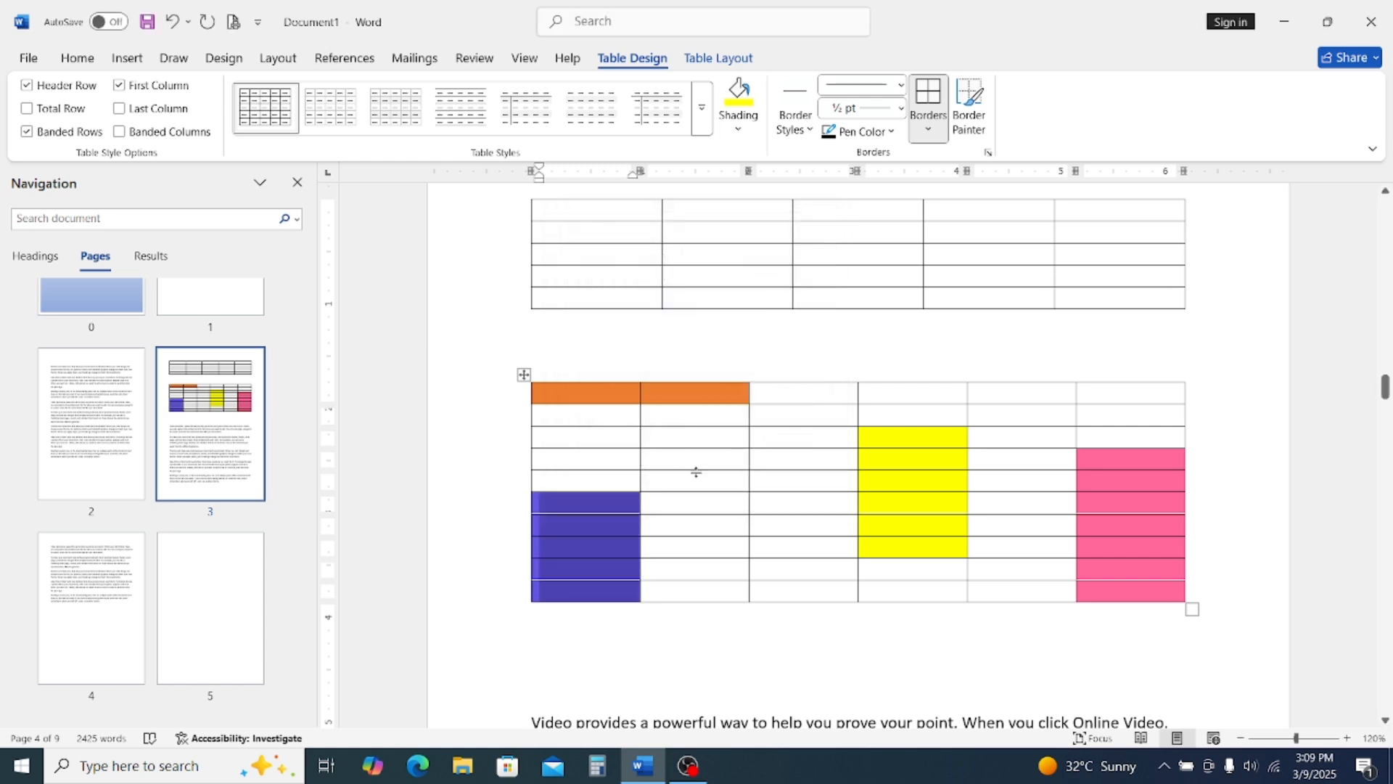
left_click(727, 458)
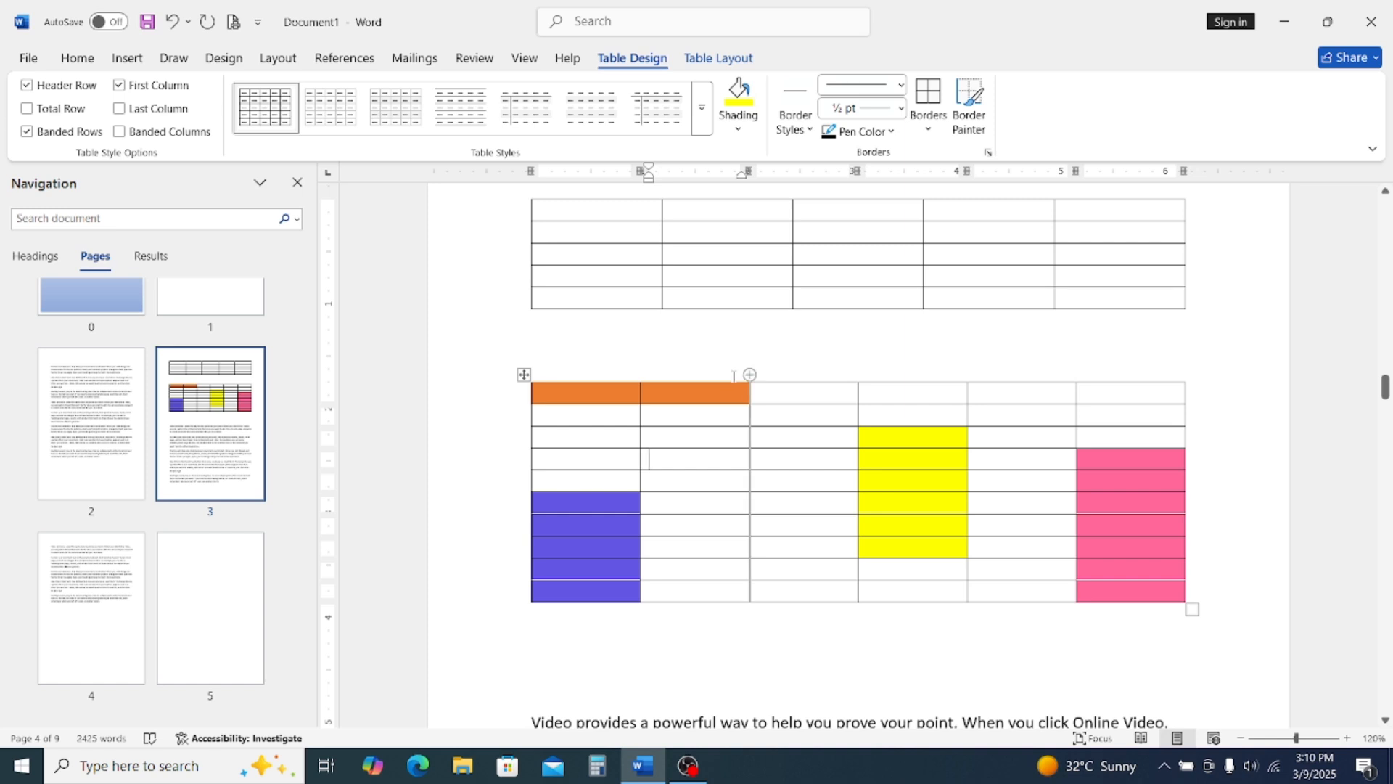
Apply a 3 pt thick-and-thin line style to all borders of the upper five-column table
scroll(747, 374, "up", 2)
left_click(715, 338)
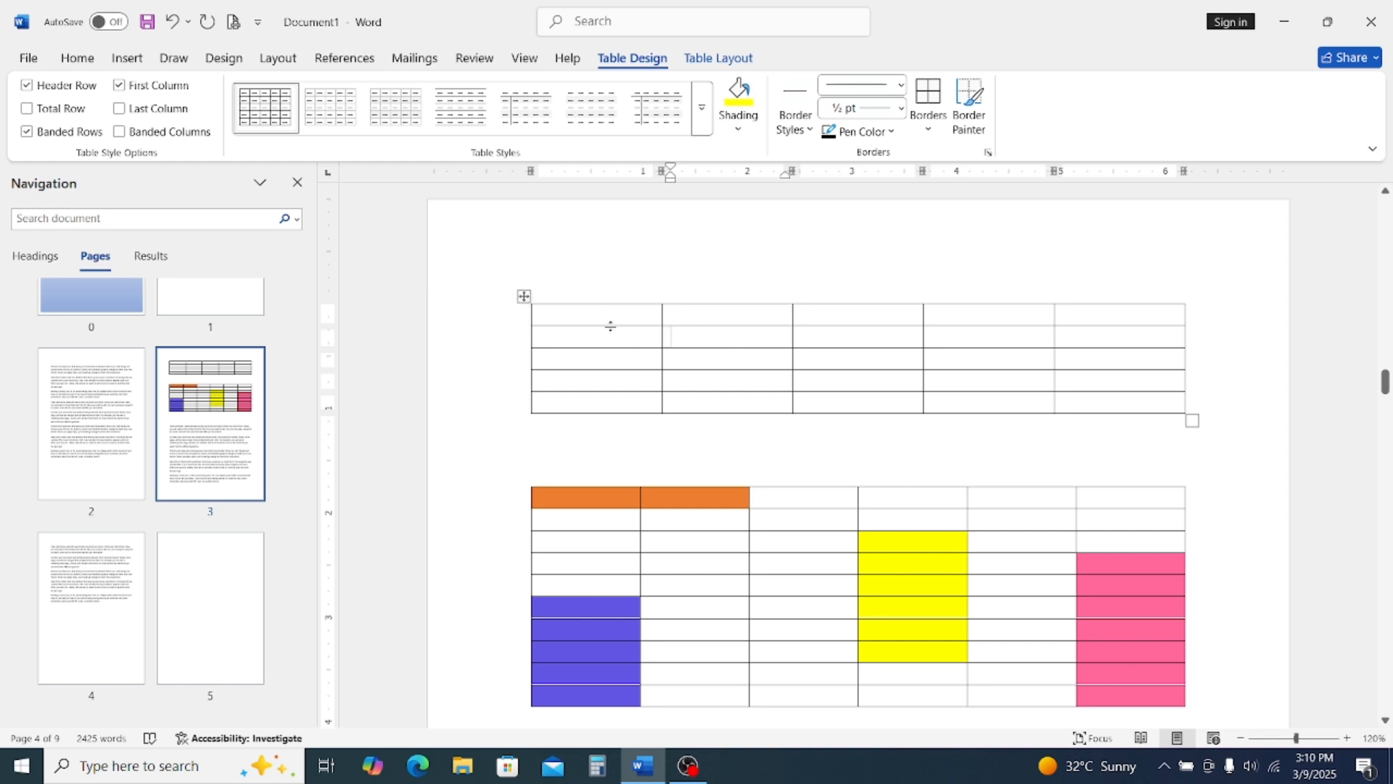
left_click(524, 296)
left_click(584, 339)
left_click(524, 297)
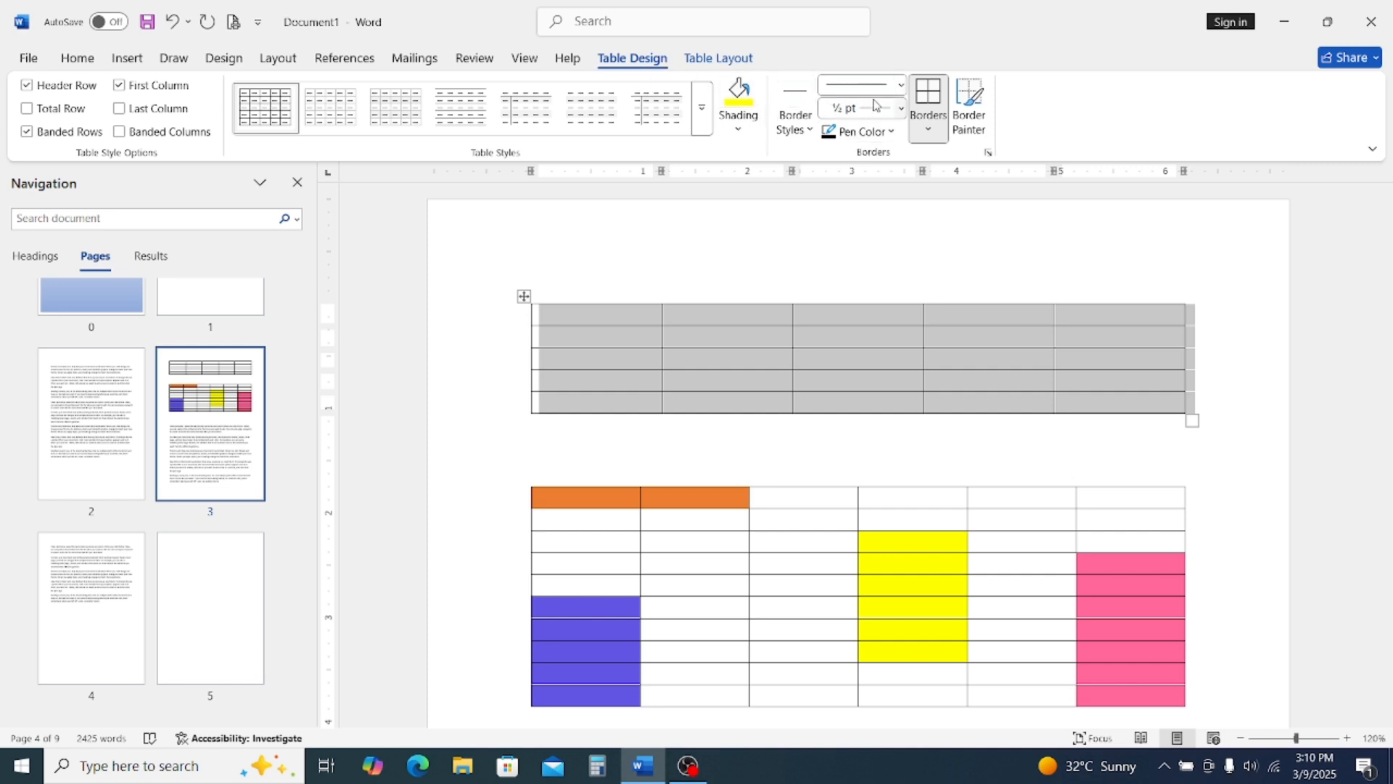
left_click(894, 89)
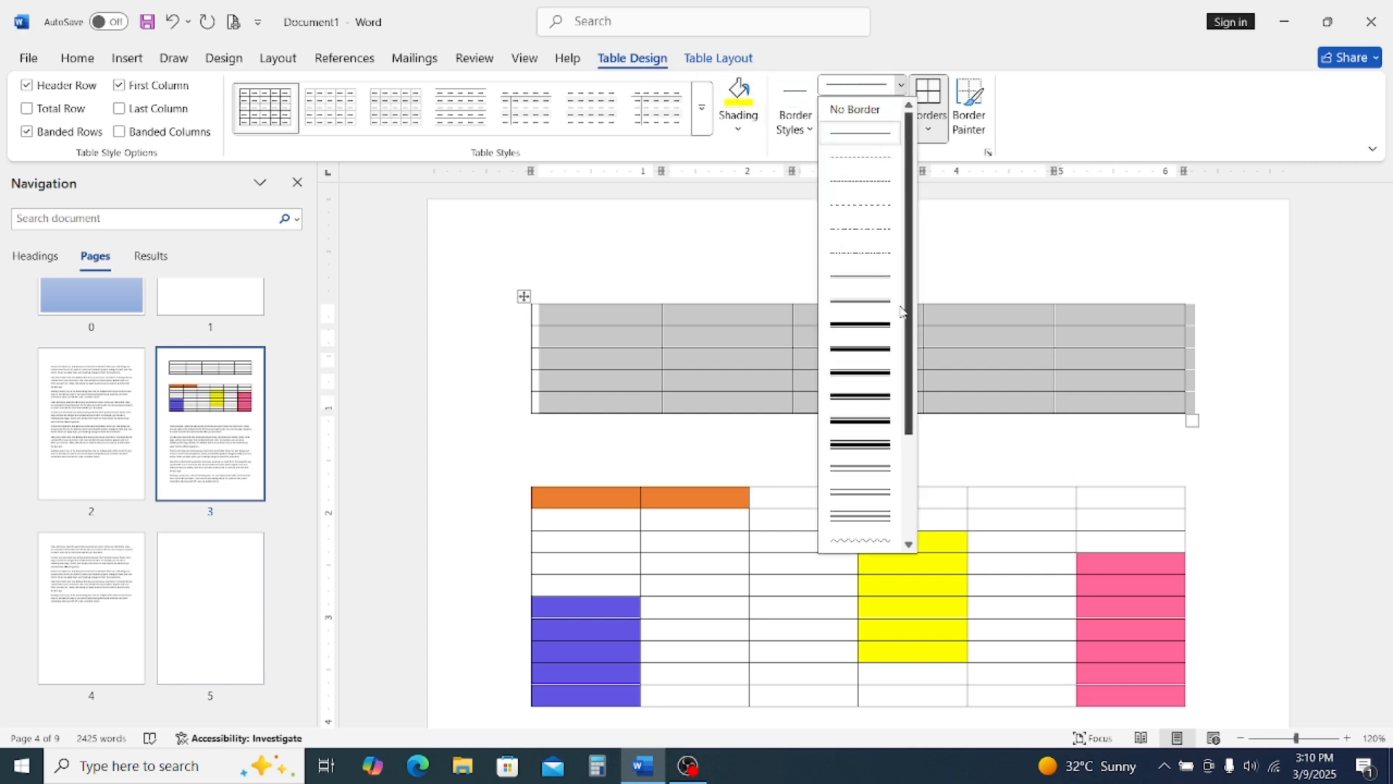
left_click(878, 339)
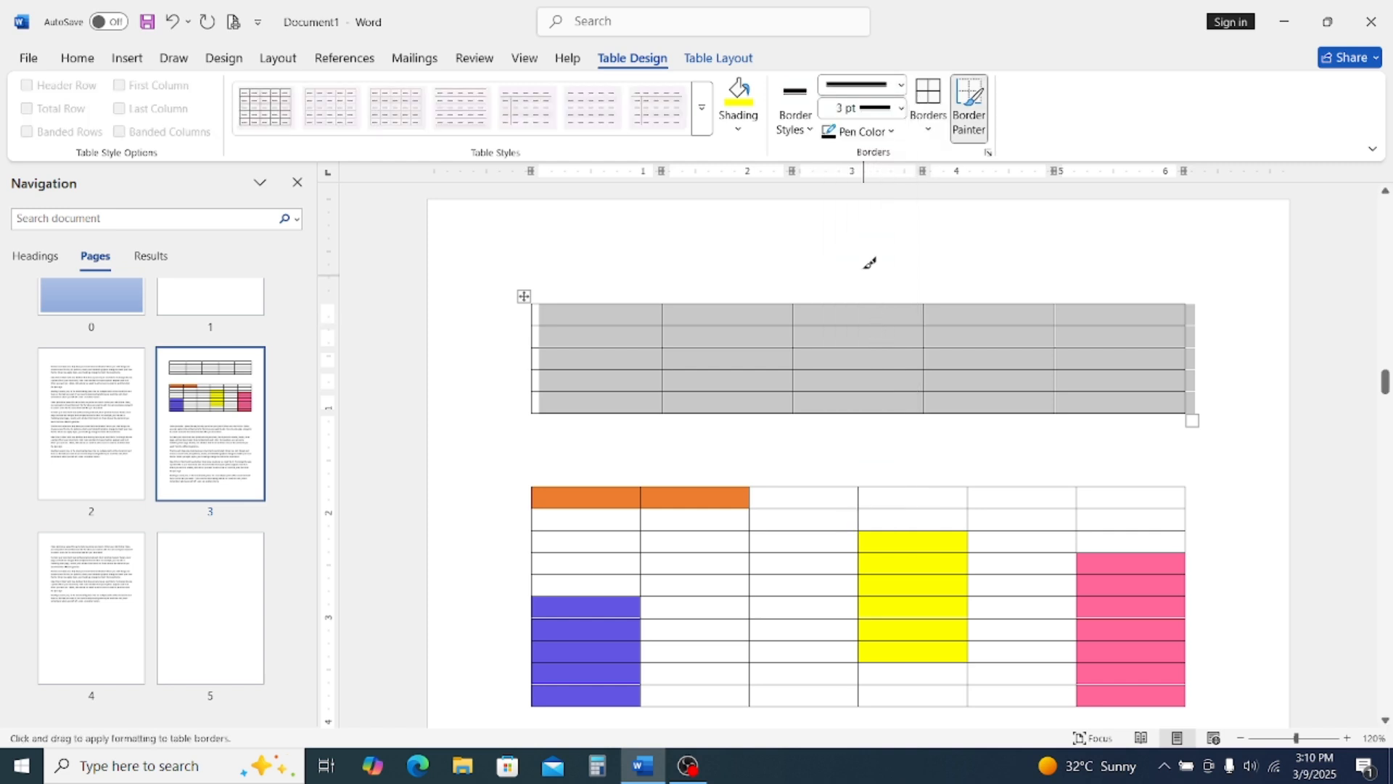
left_click(928, 128)
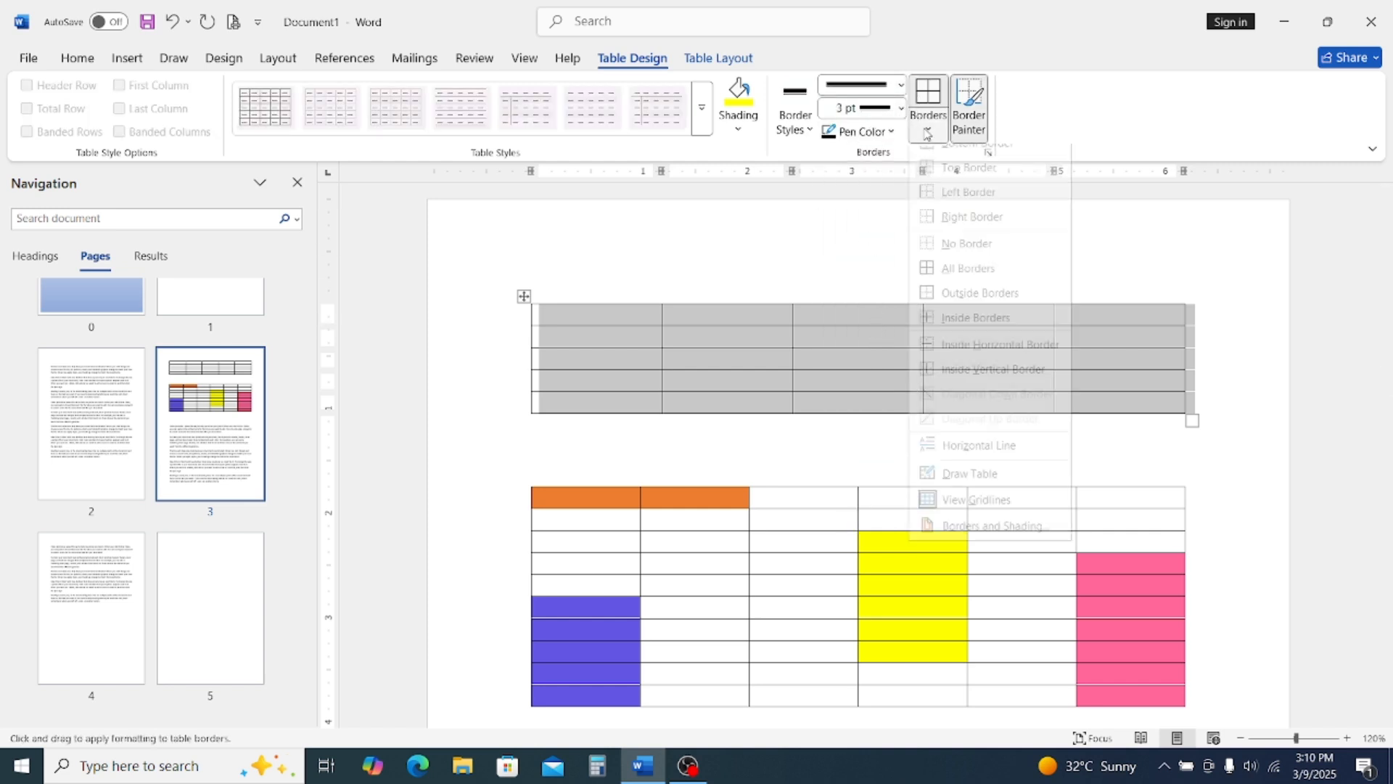
left_click(952, 285)
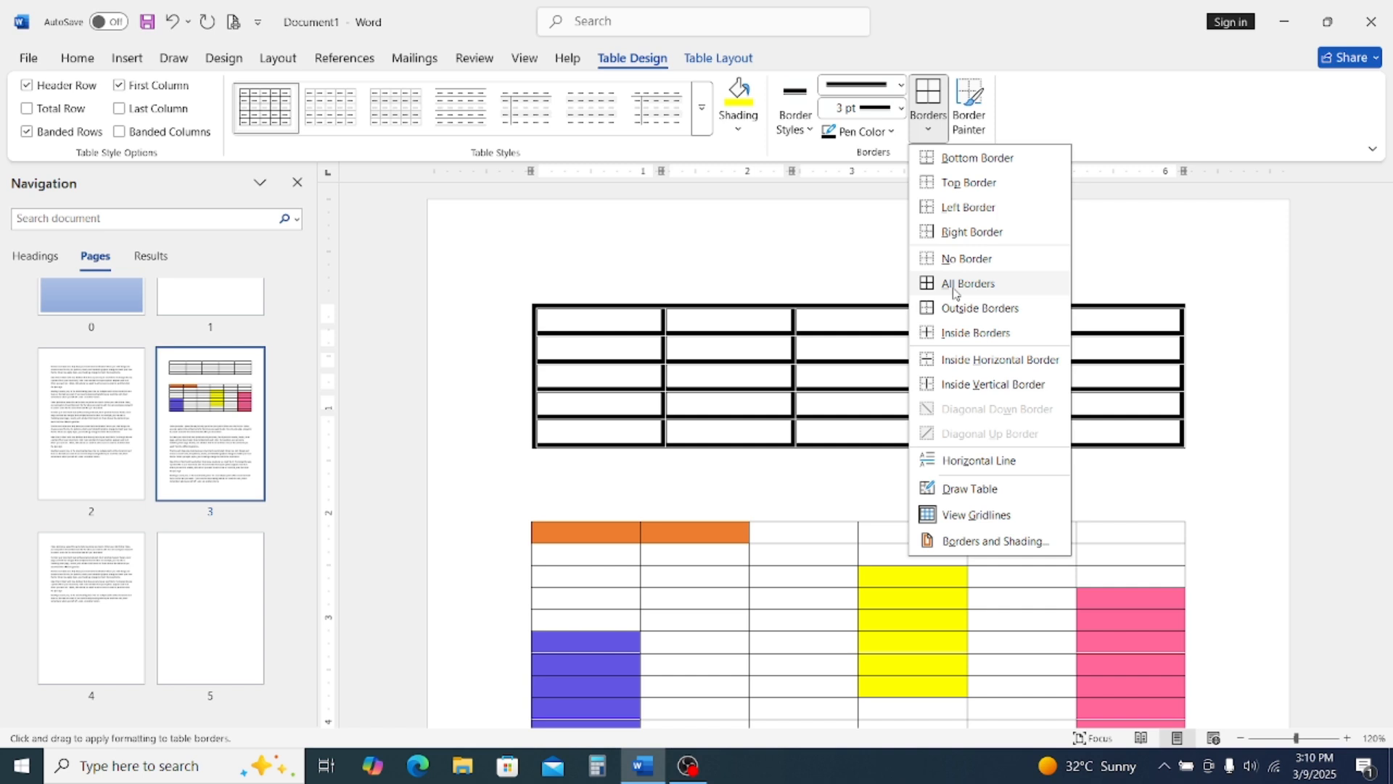
left_click(952, 285)
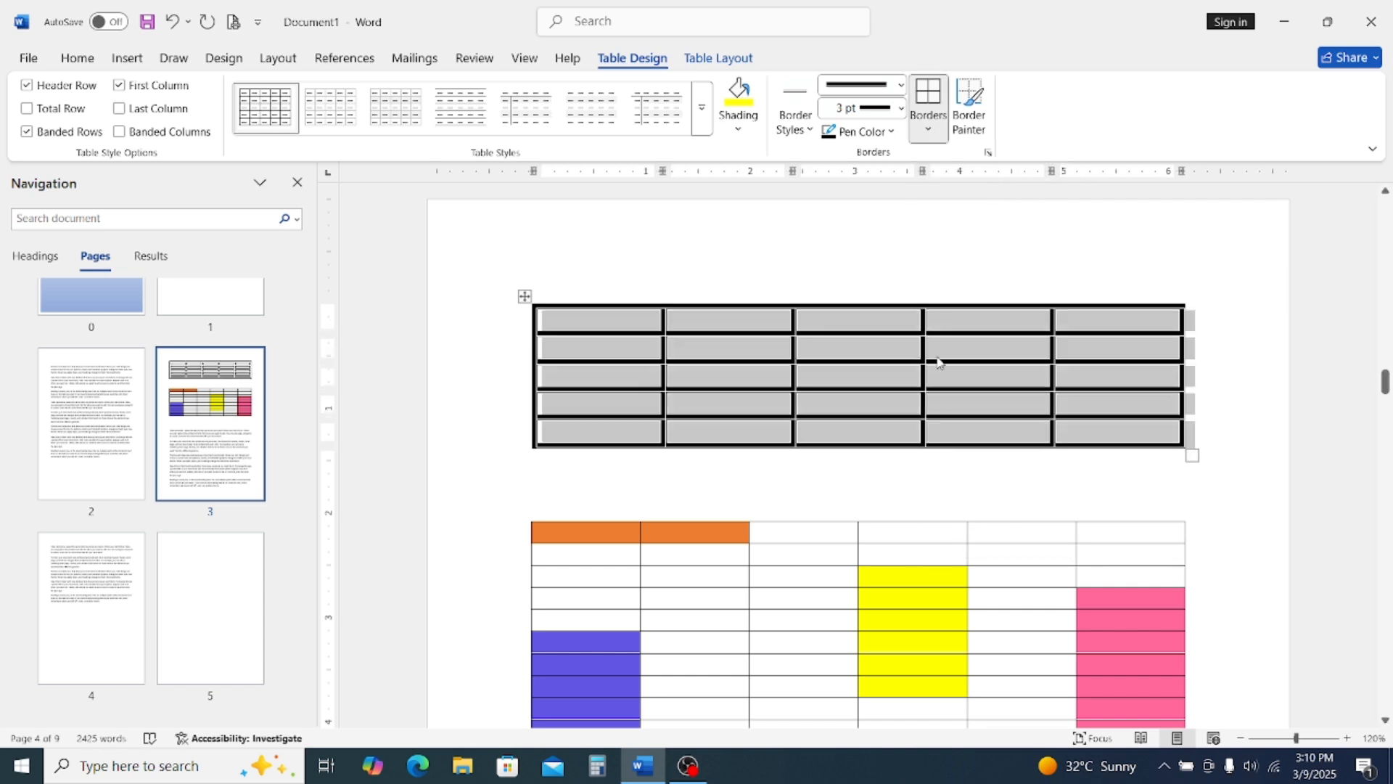
left_click(952, 327)
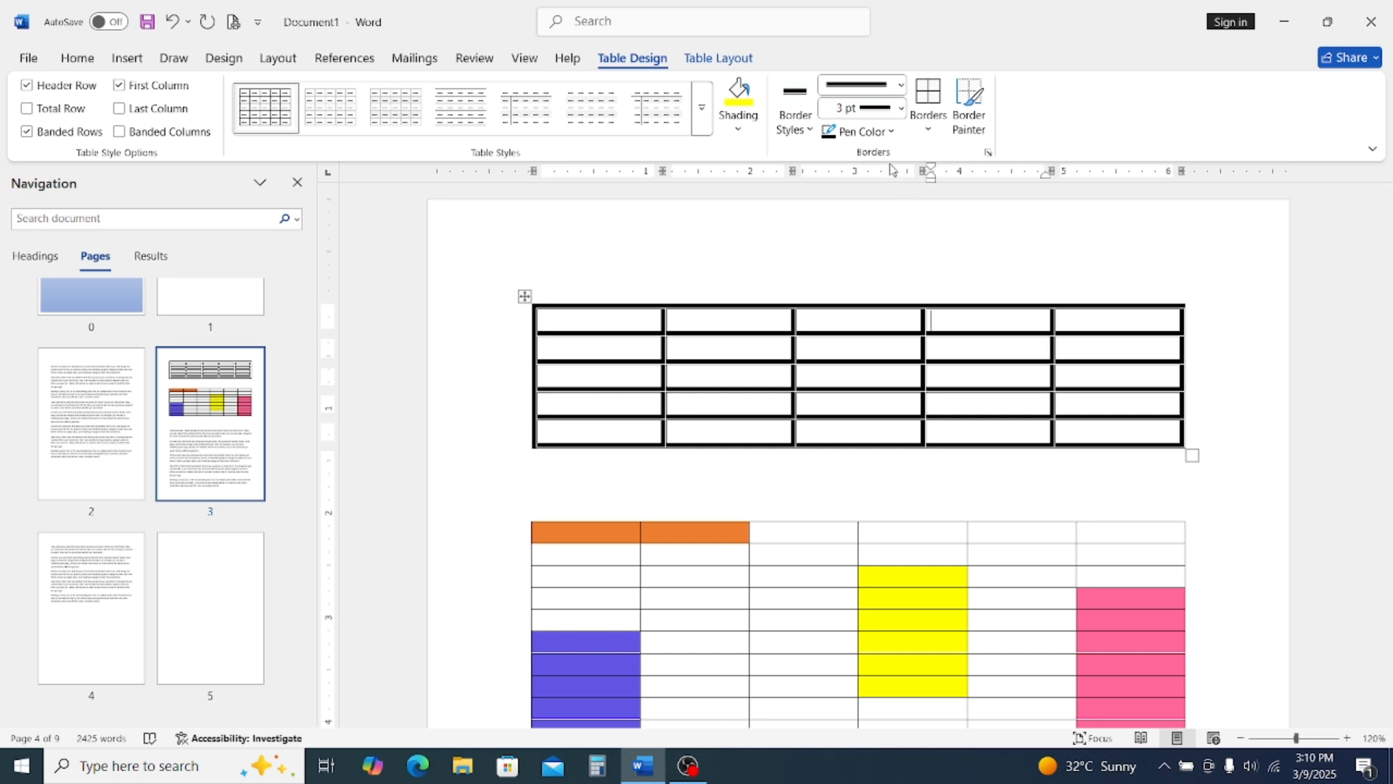
Thicken all borders of the five-column table to a line weight of 6 pt
left_click(525, 297)
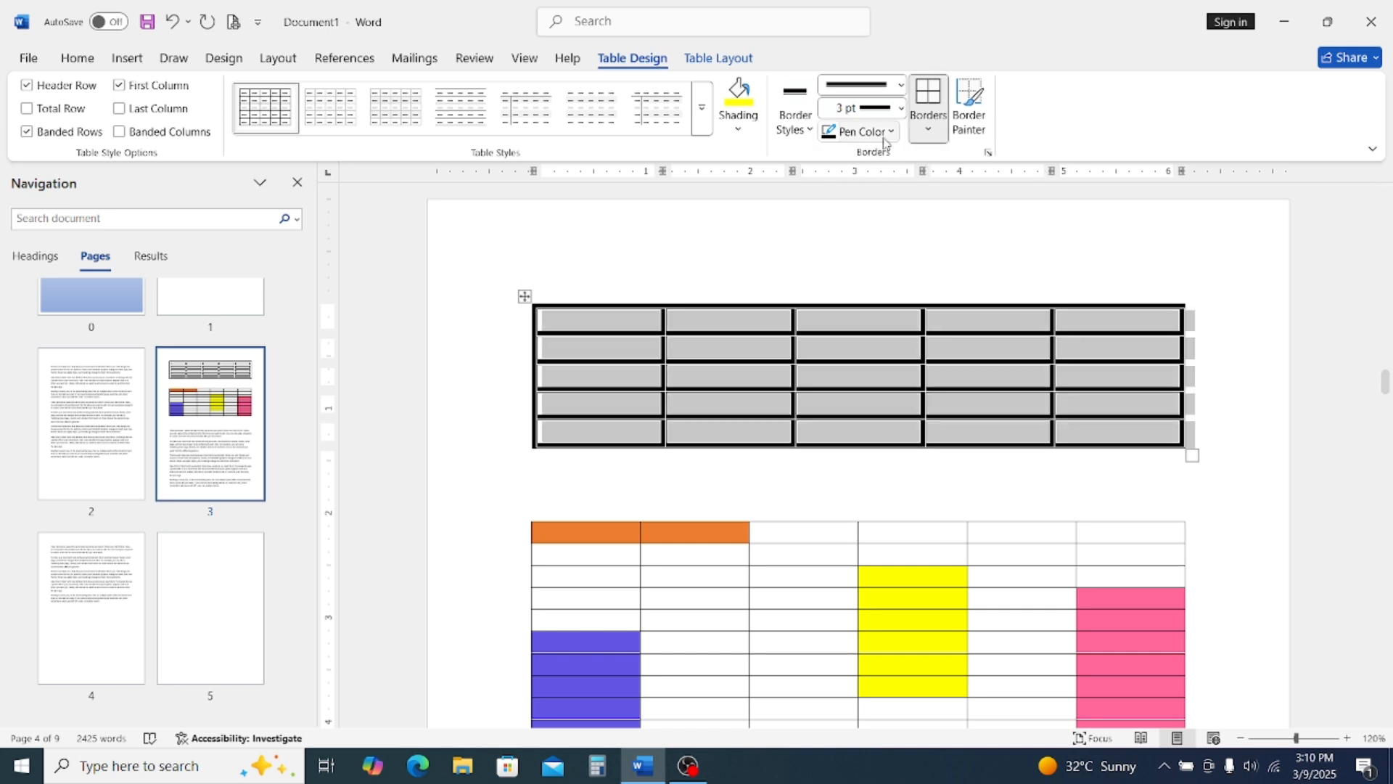
left_click(904, 109)
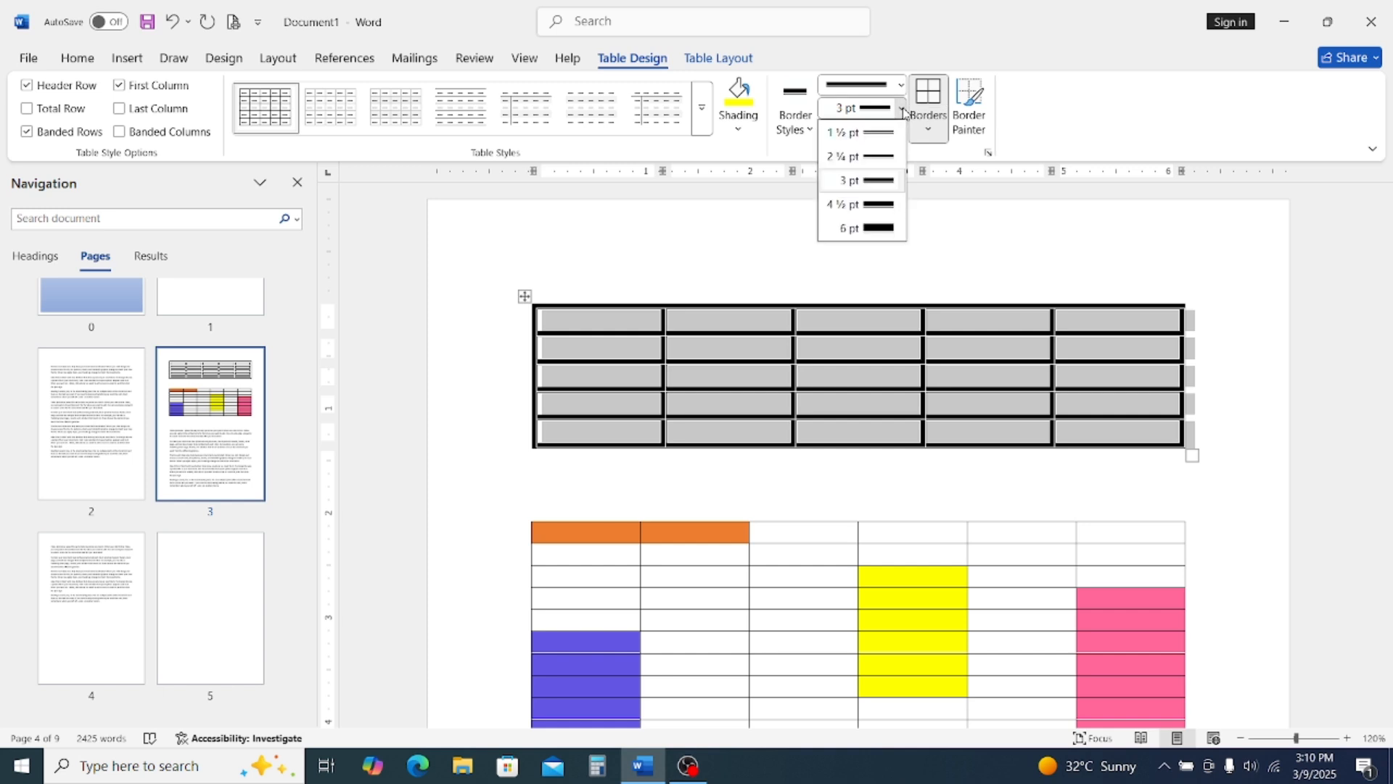
left_click(865, 227)
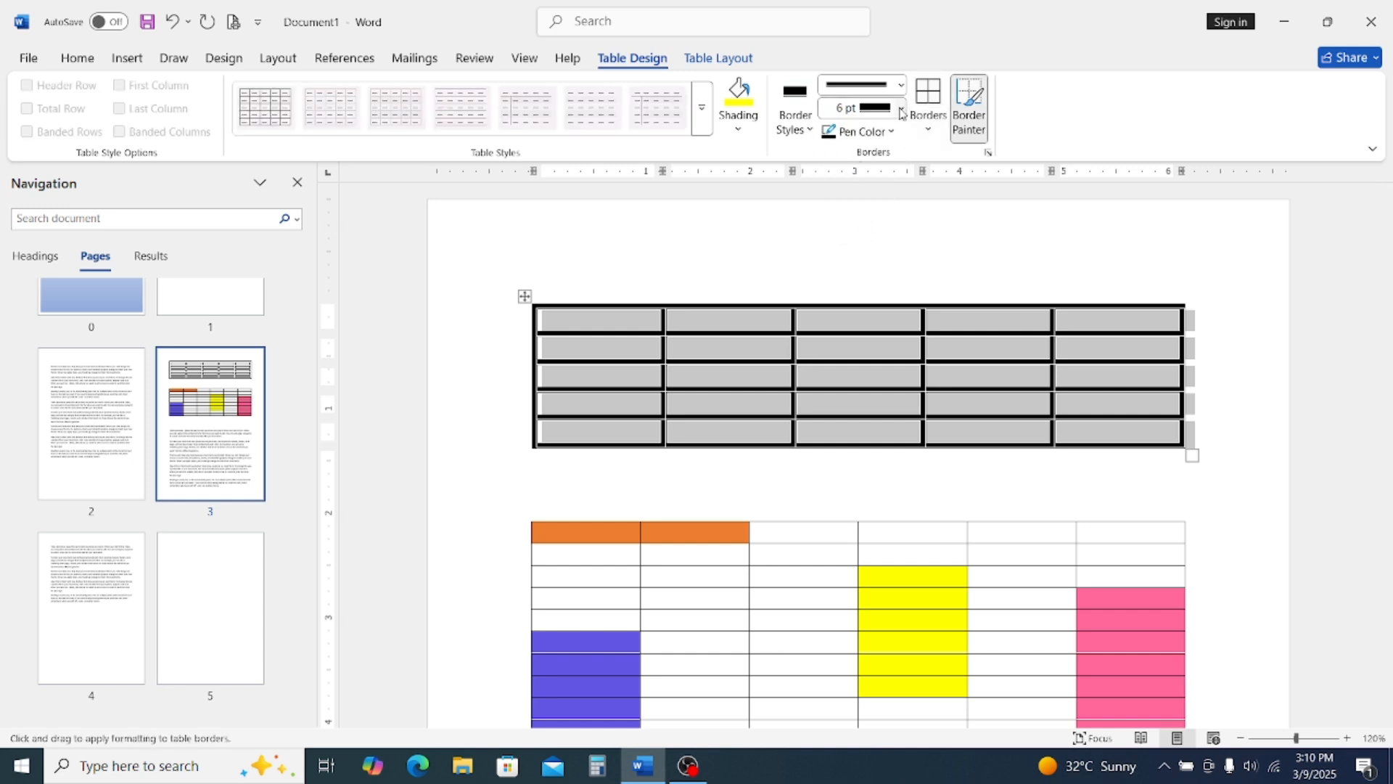
left_click(929, 128)
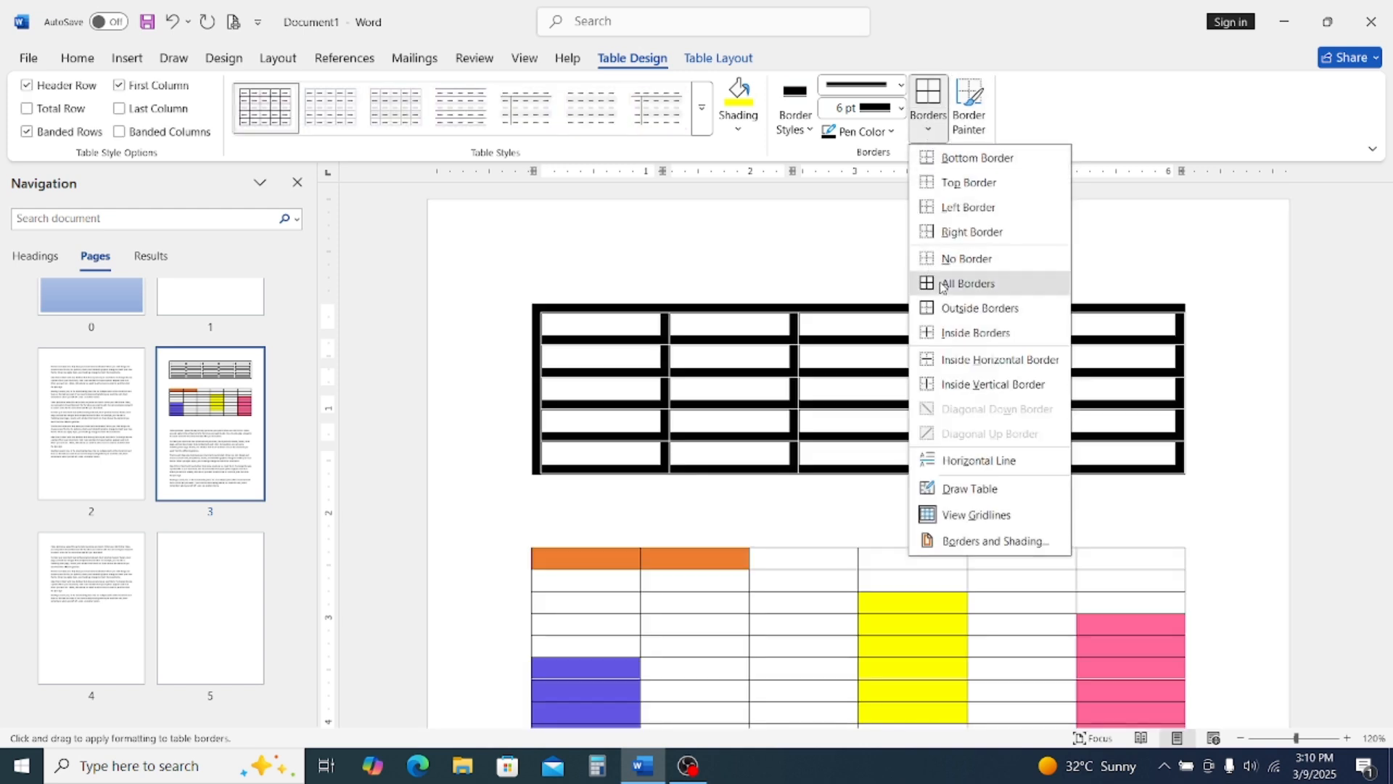
left_click(940, 283)
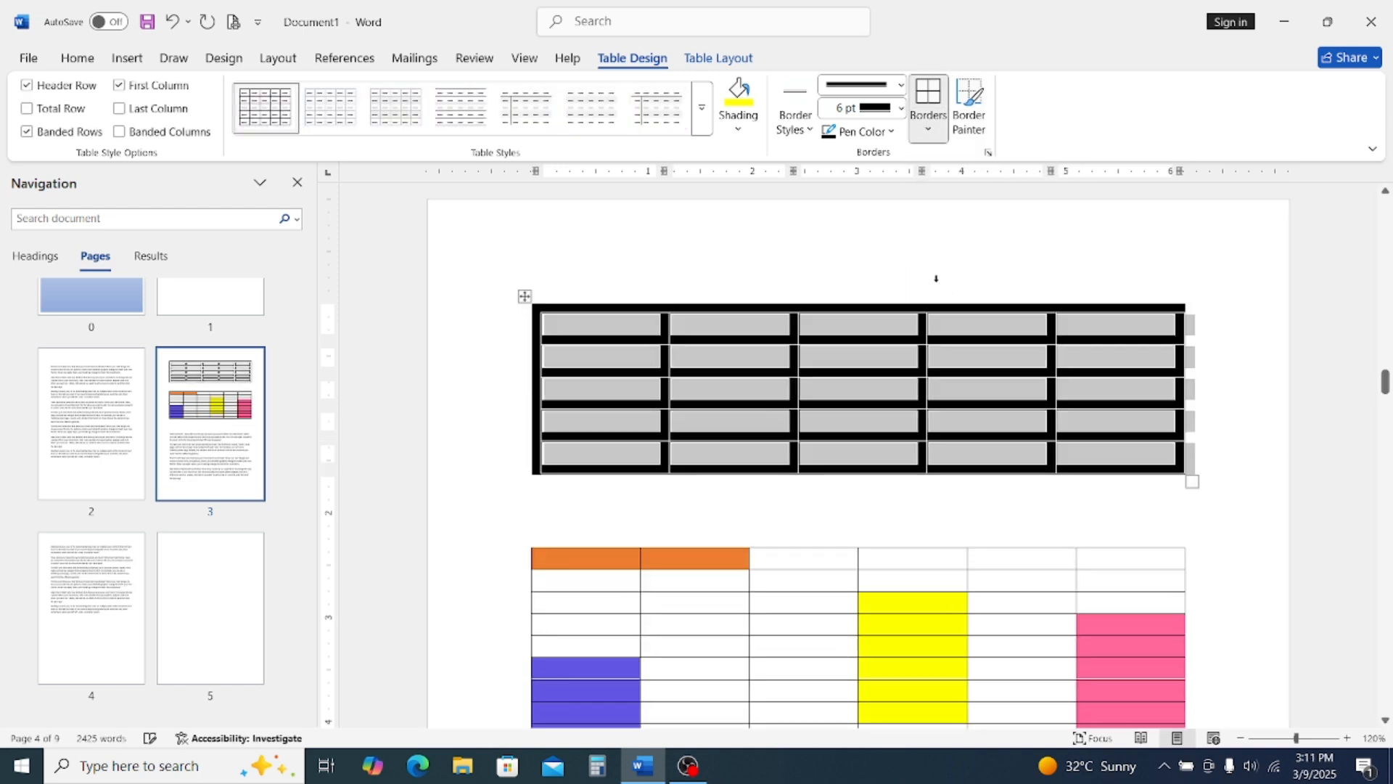
Reduce all borders of the five-column table to a line weight of 1½ pt
left_click(901, 109)
left_click(862, 132)
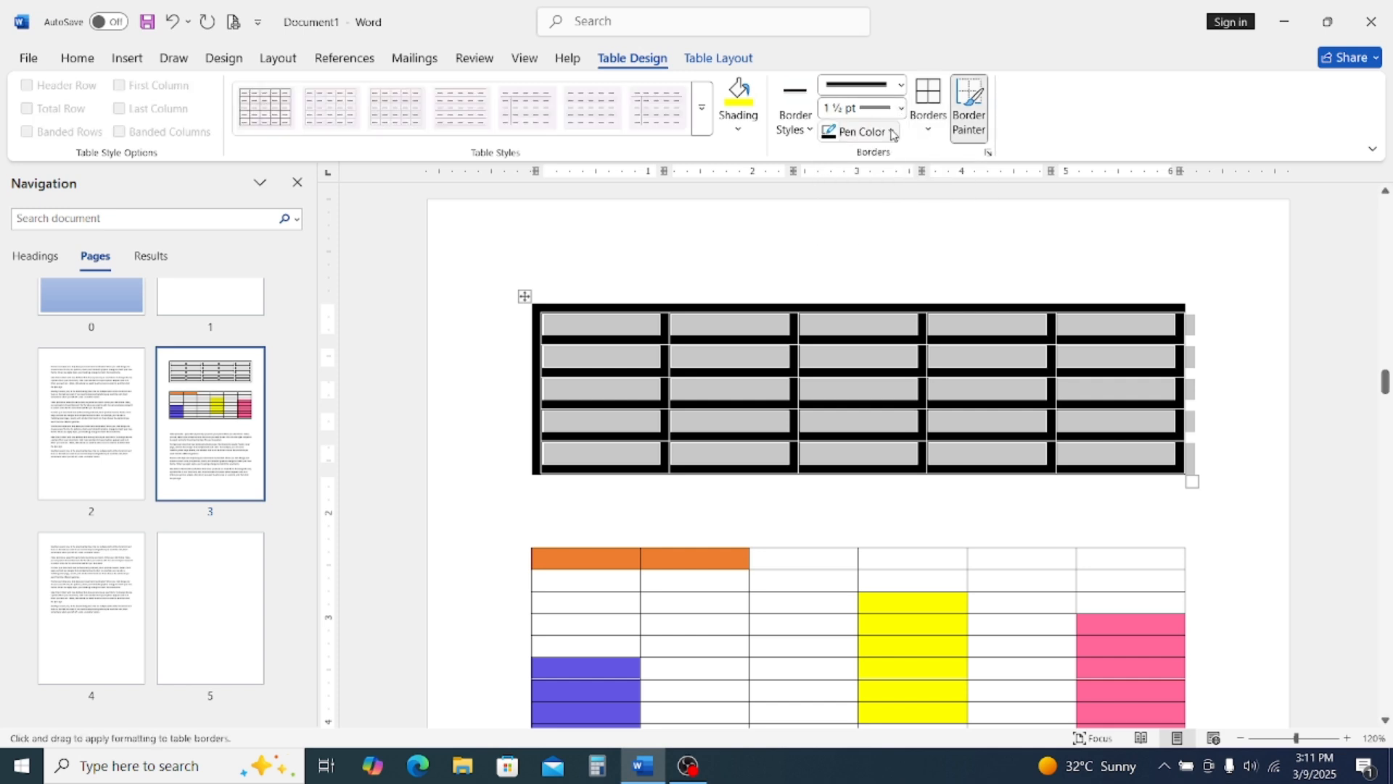
left_click(925, 101)
left_click(883, 327)
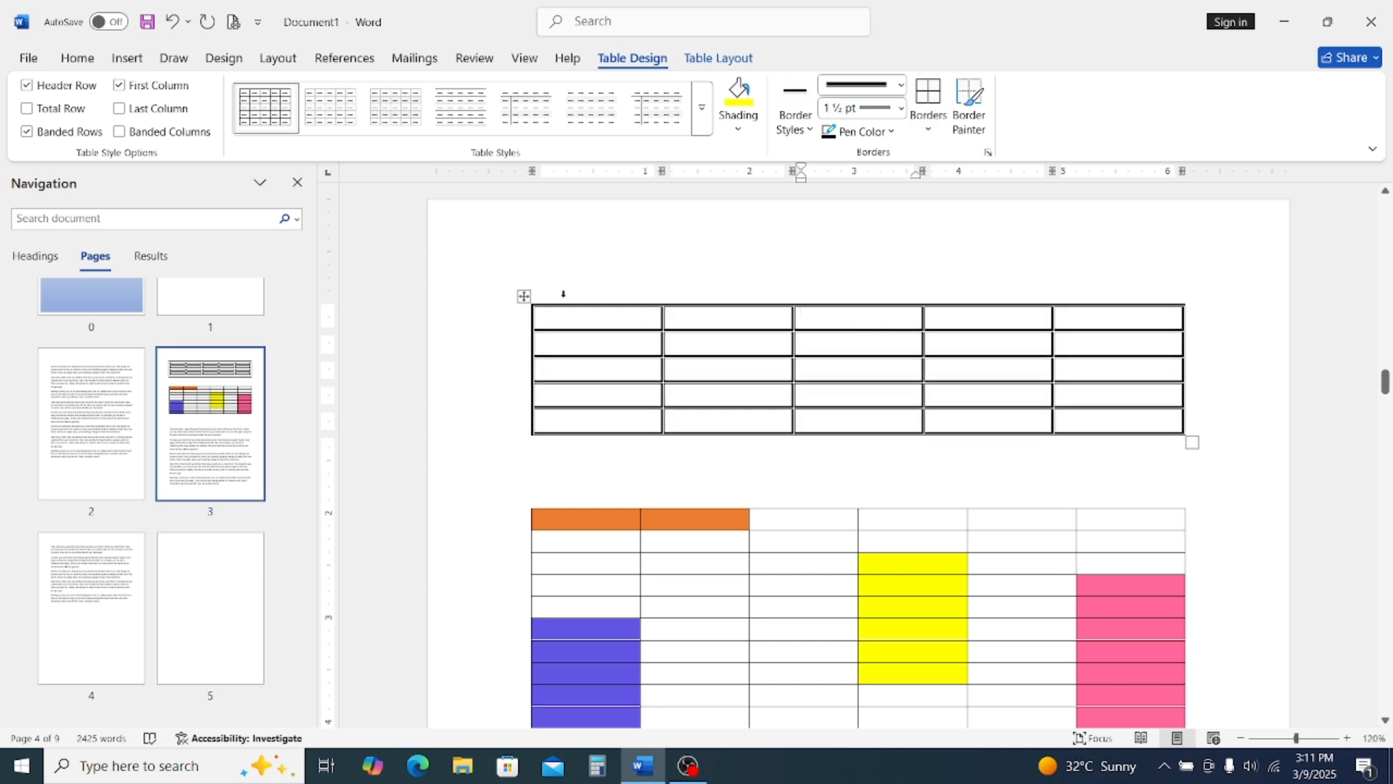
Apply a ½ pt dashed line style to all borders of the five-column table
left_click(524, 296)
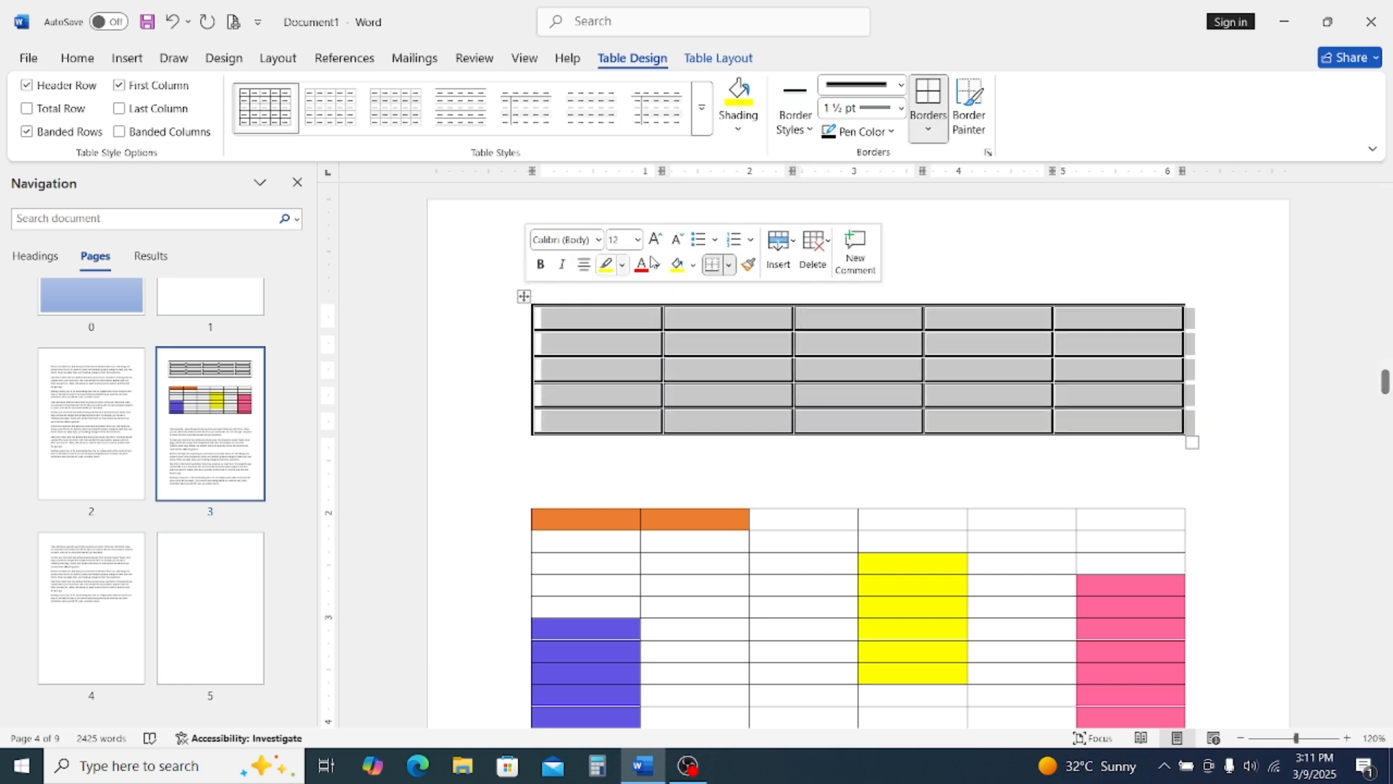
left_click(901, 85)
left_click(860, 132)
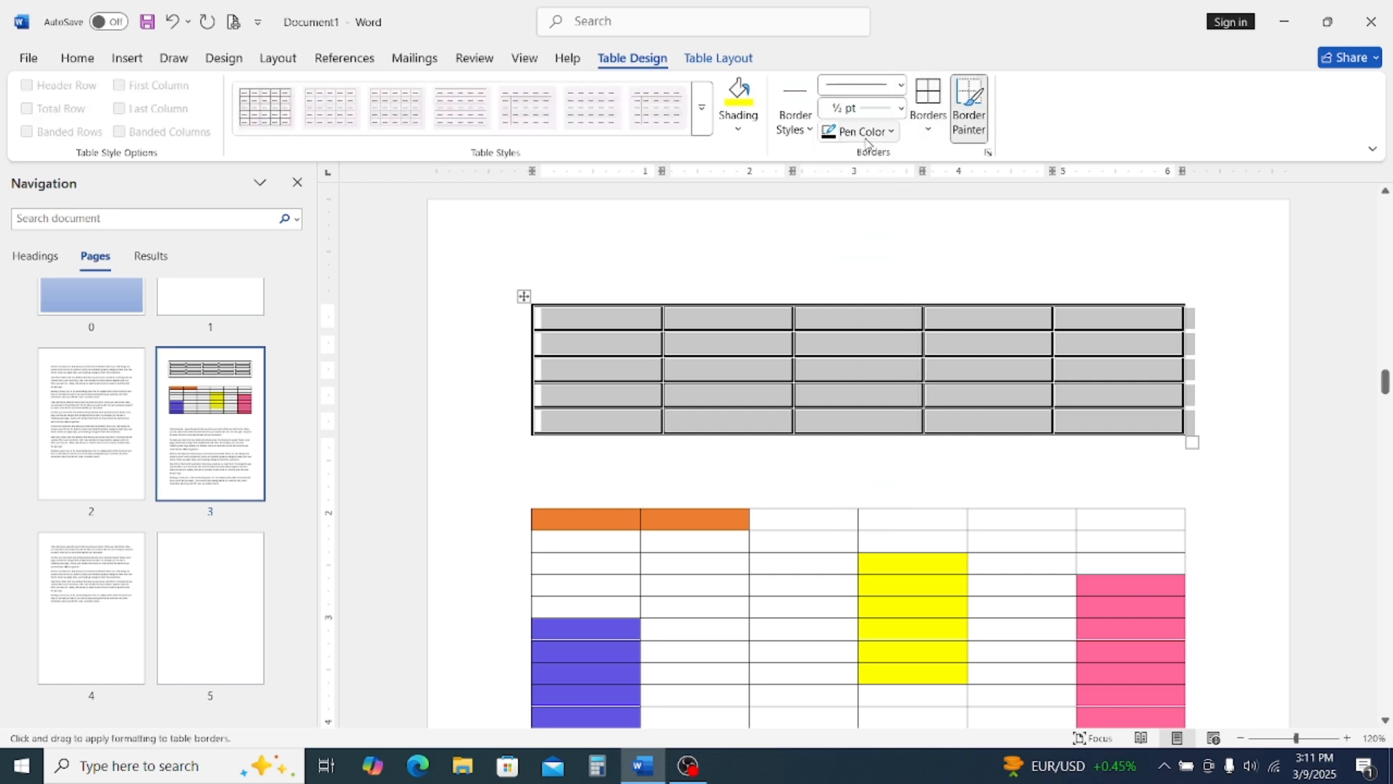
left_click(901, 85)
left_click(856, 182)
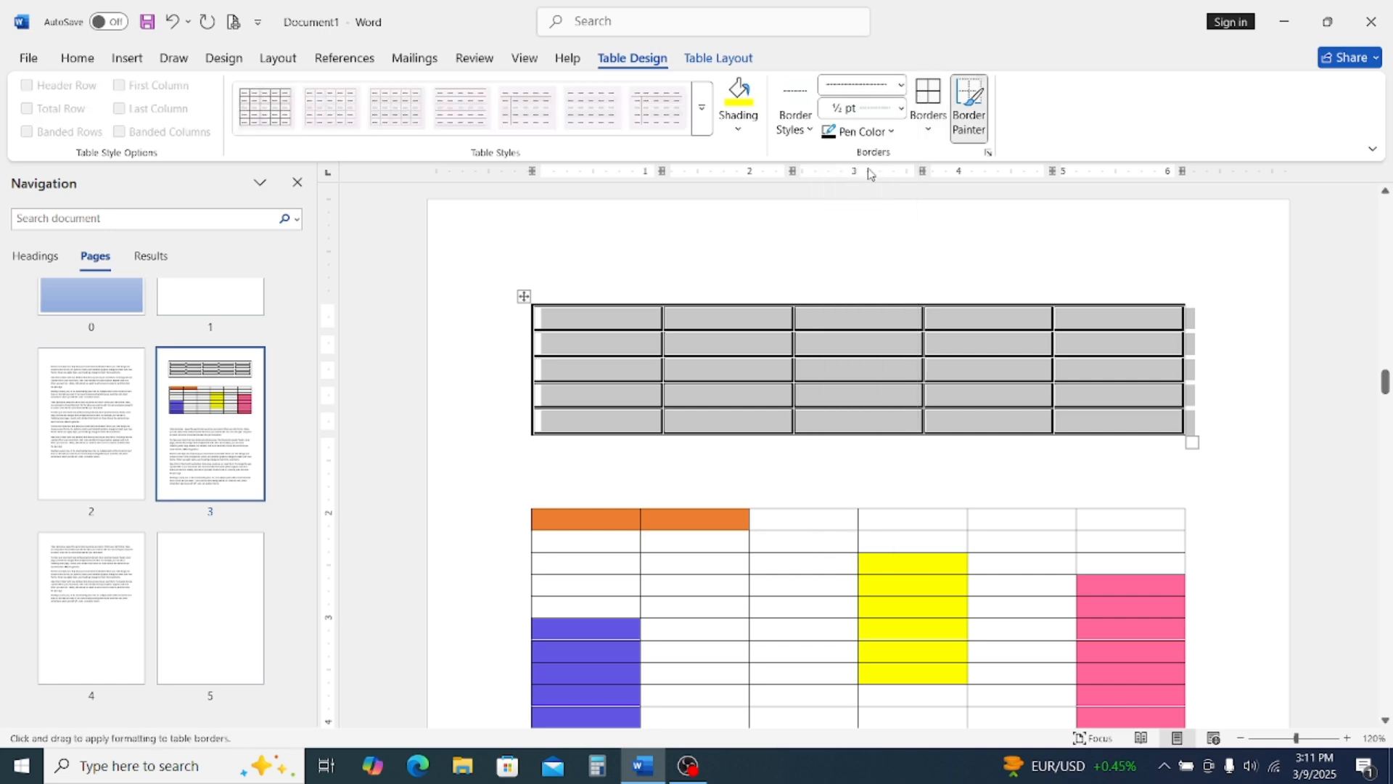
left_click(929, 94)
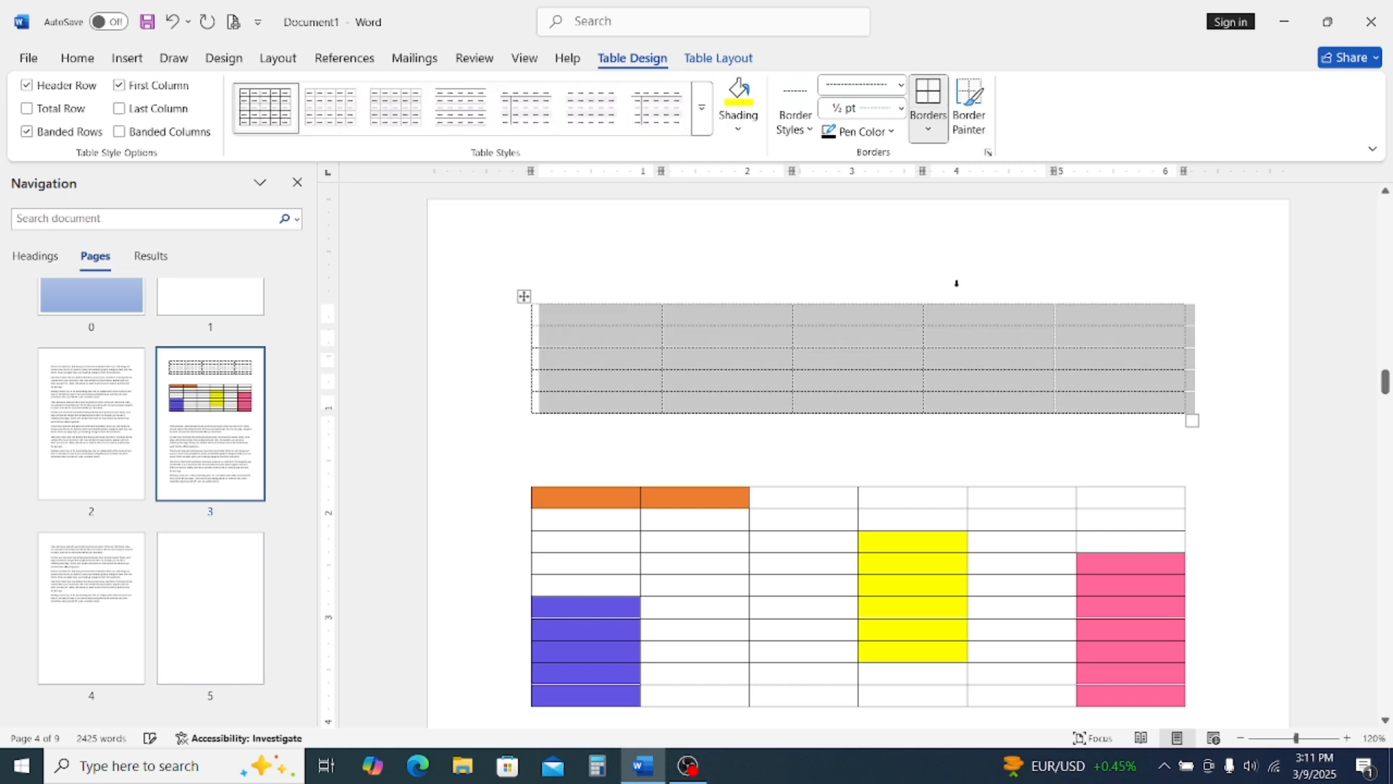
left_click(1040, 335)
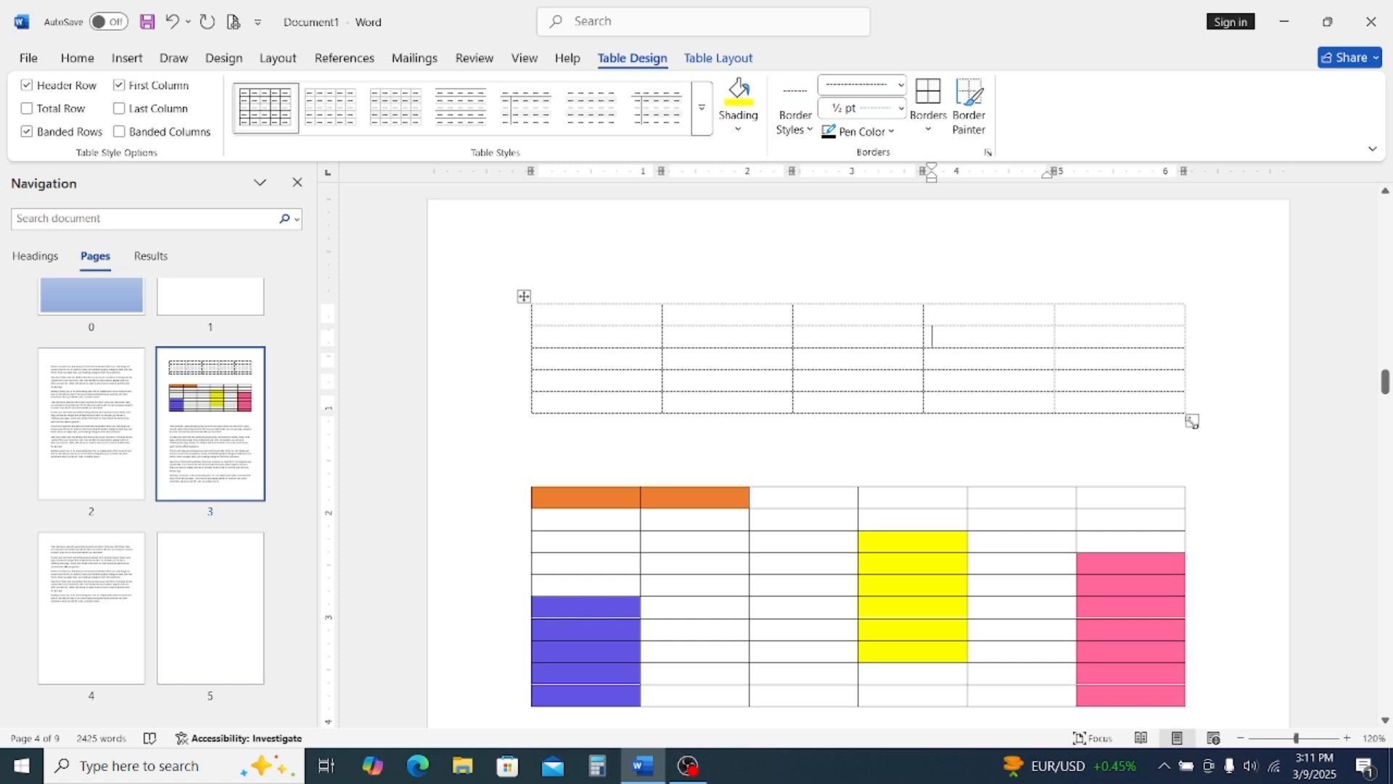
Enlarge the whole five-column table to rows about 0.63" high and columns about 1.3" wide
left_click_drag(1192, 422, 1211, 572)
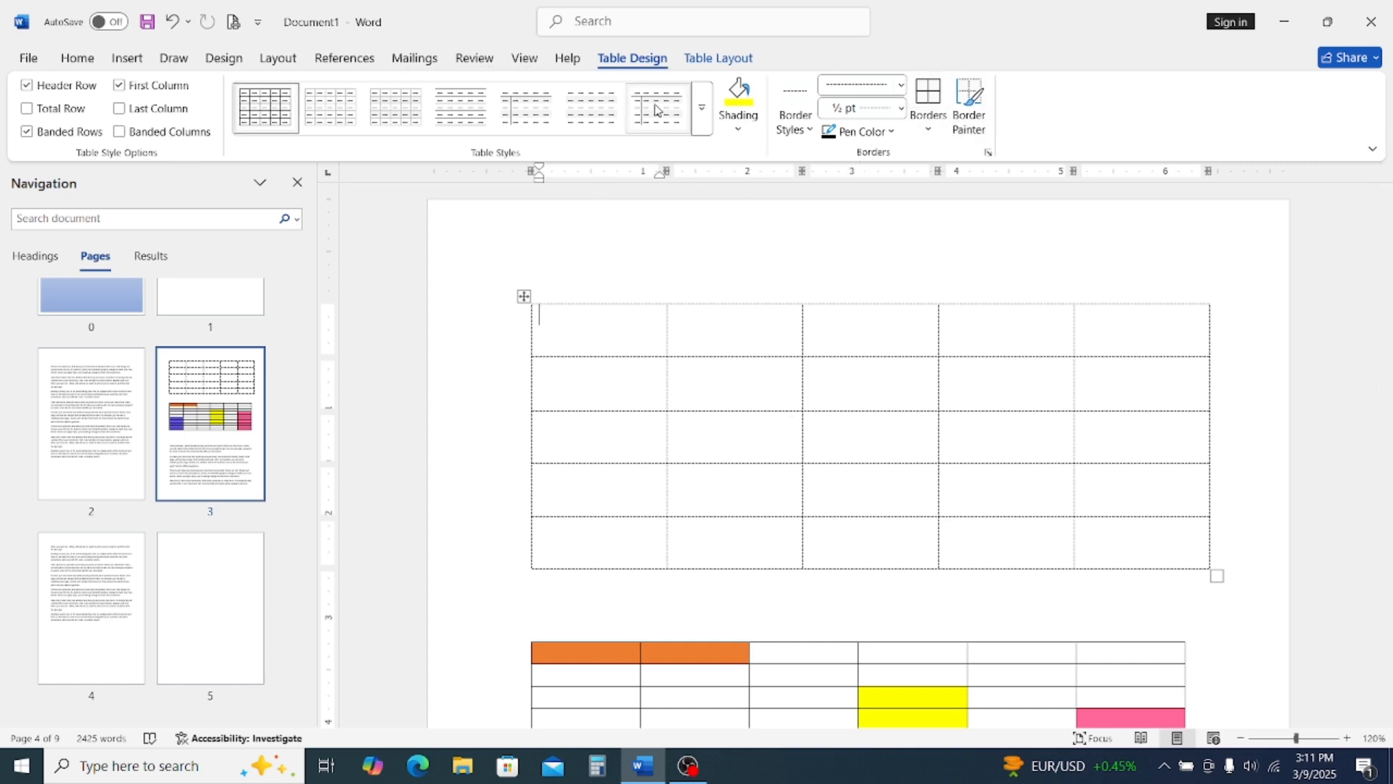
left_click(729, 62)
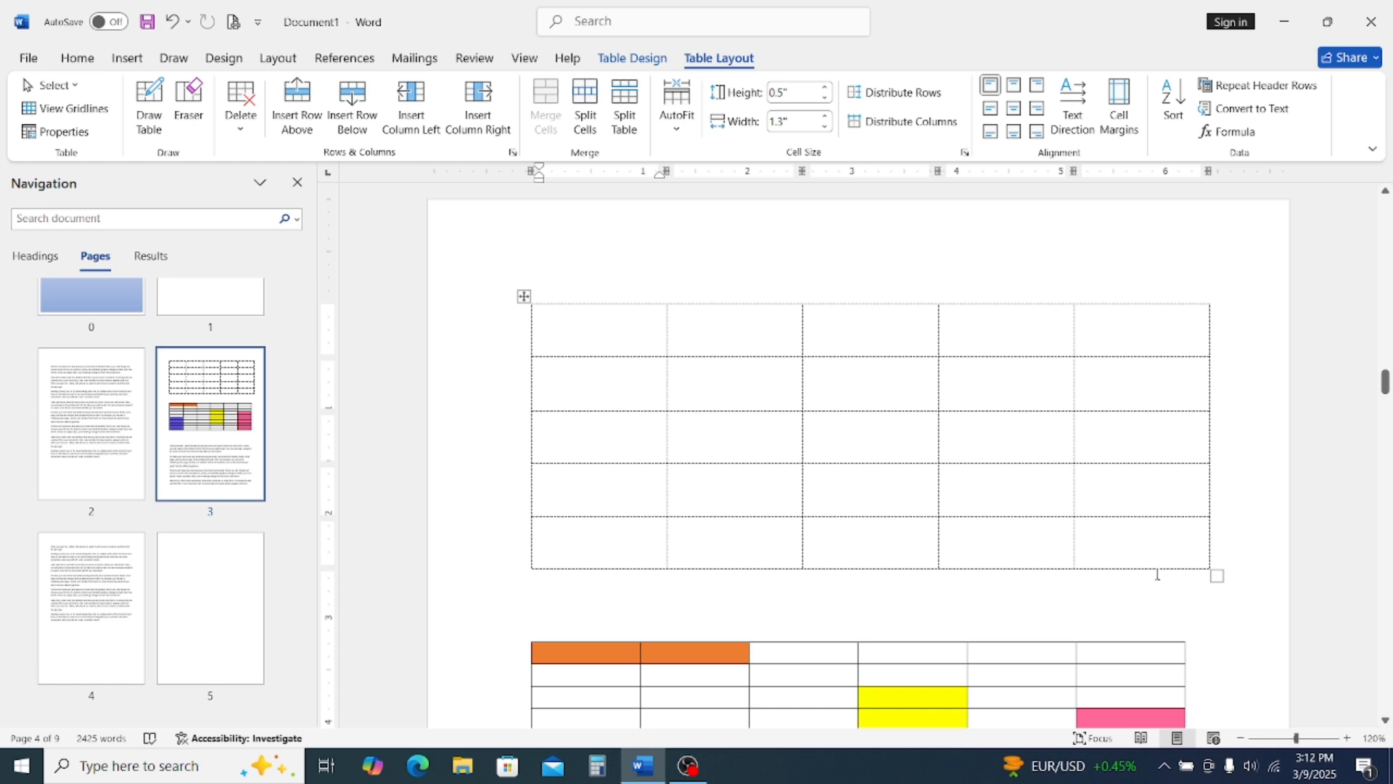
left_click_drag(1216, 577, 1203, 637)
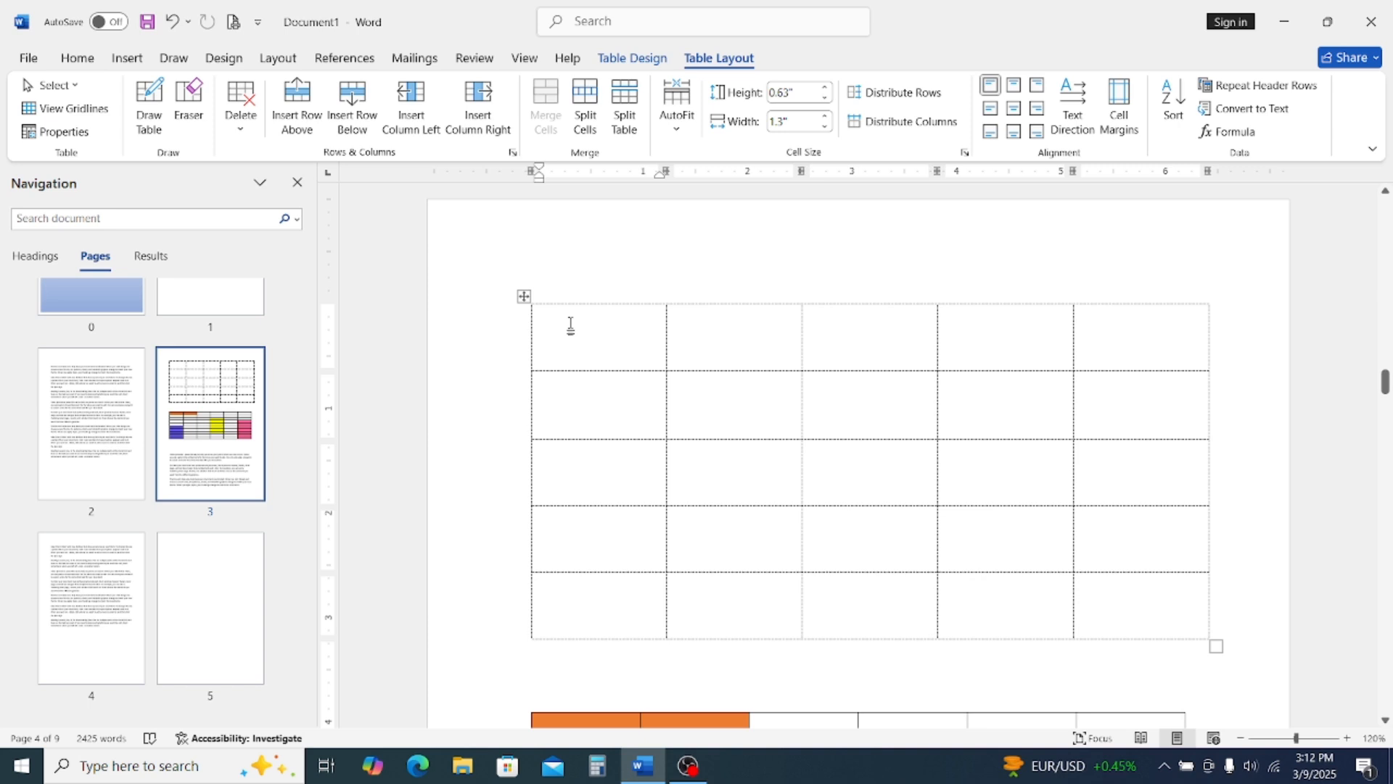
Enter "Time" in the first header cell of the five-column table
type("Su")
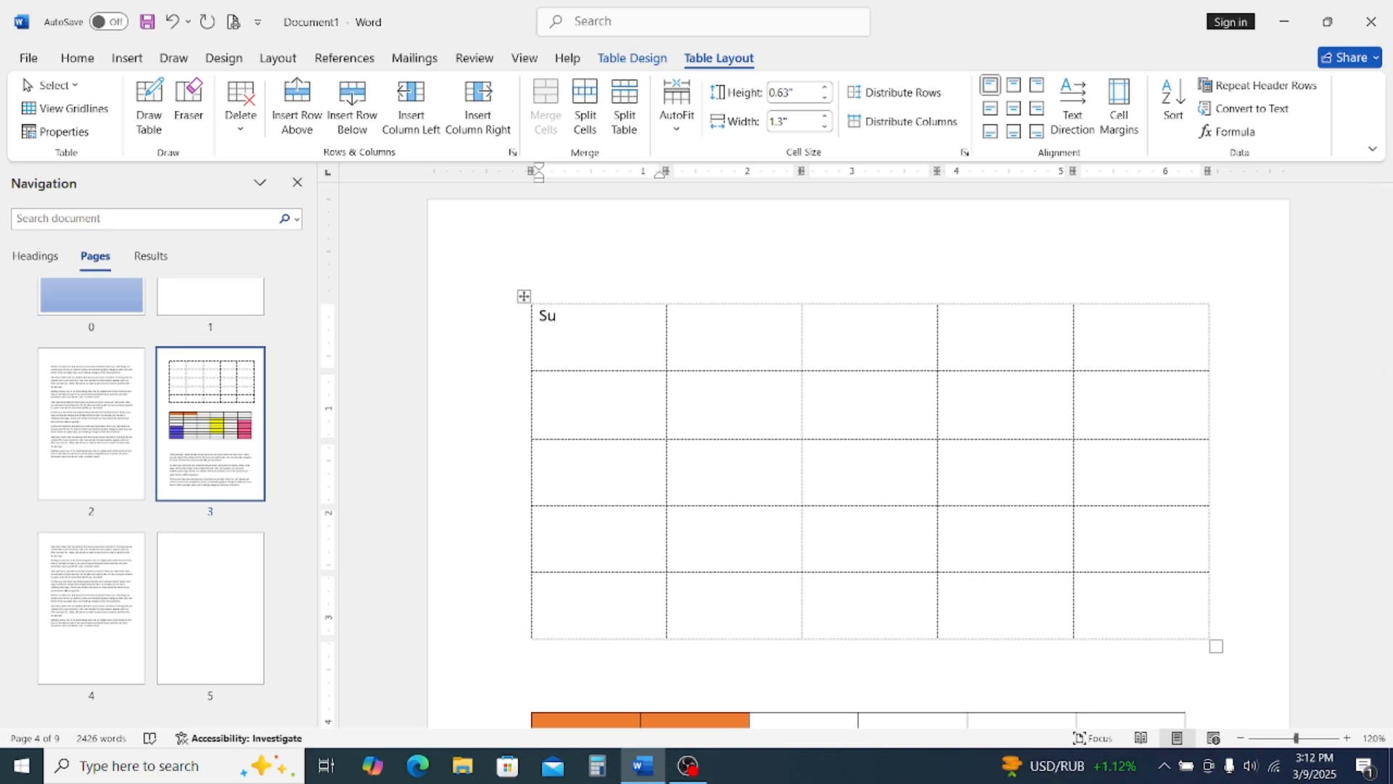
key("BackSpace")
type("Time")
key("Tab")
Enter "Monday" and "Tuesday" in the second and third header cells of the five-column table
type("Sund")
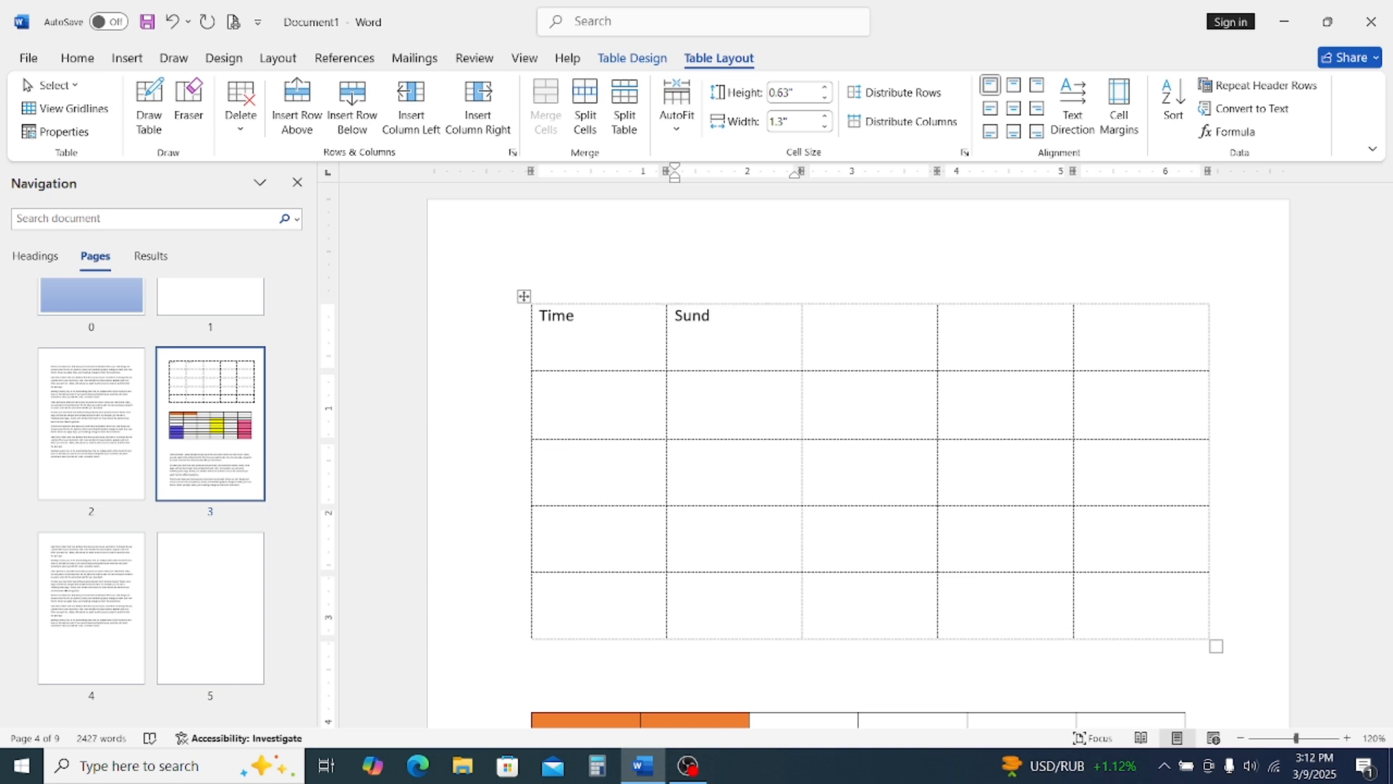
key("BackSpace")
key("BackSpace")
key("BackSpace")
key("BackSpace")
type("Mond")
key("Return")
key("Tab")
type("Tu")
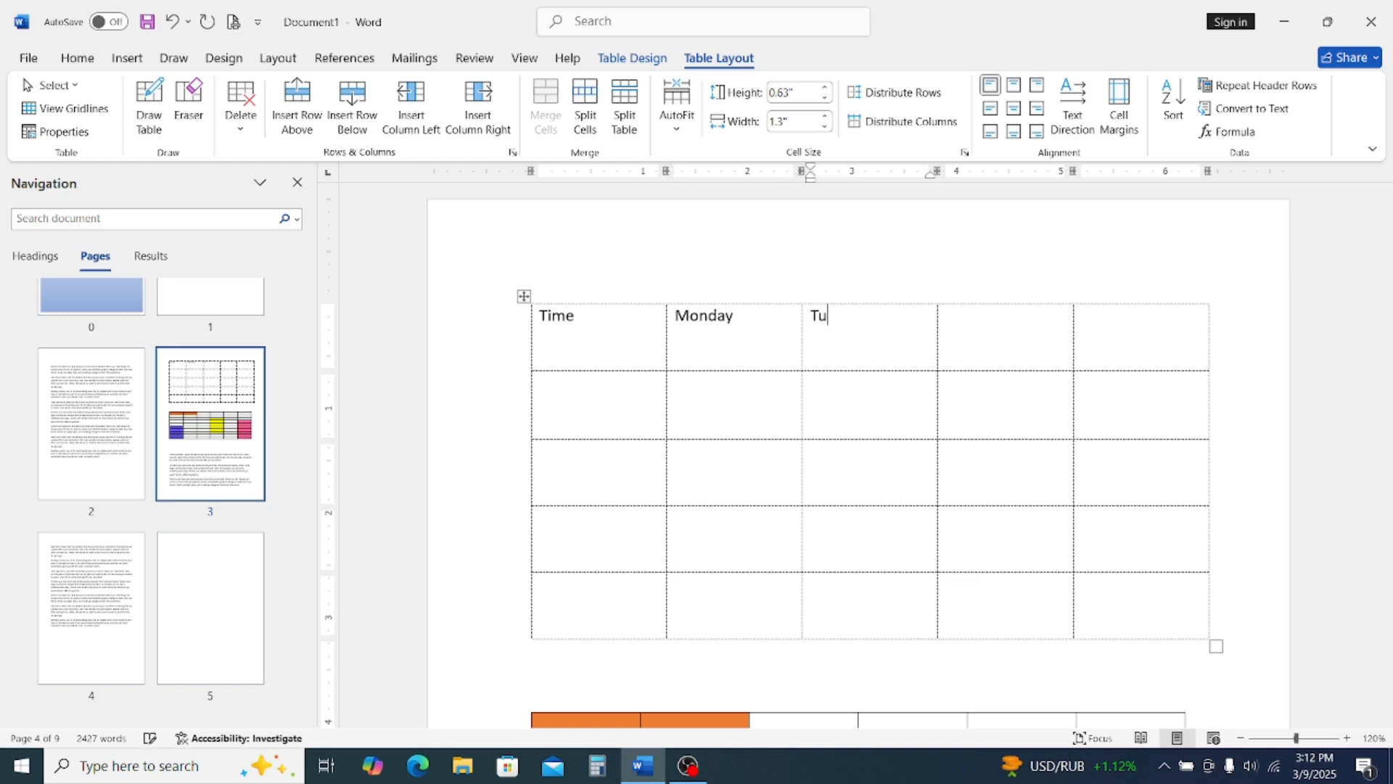
type("es")
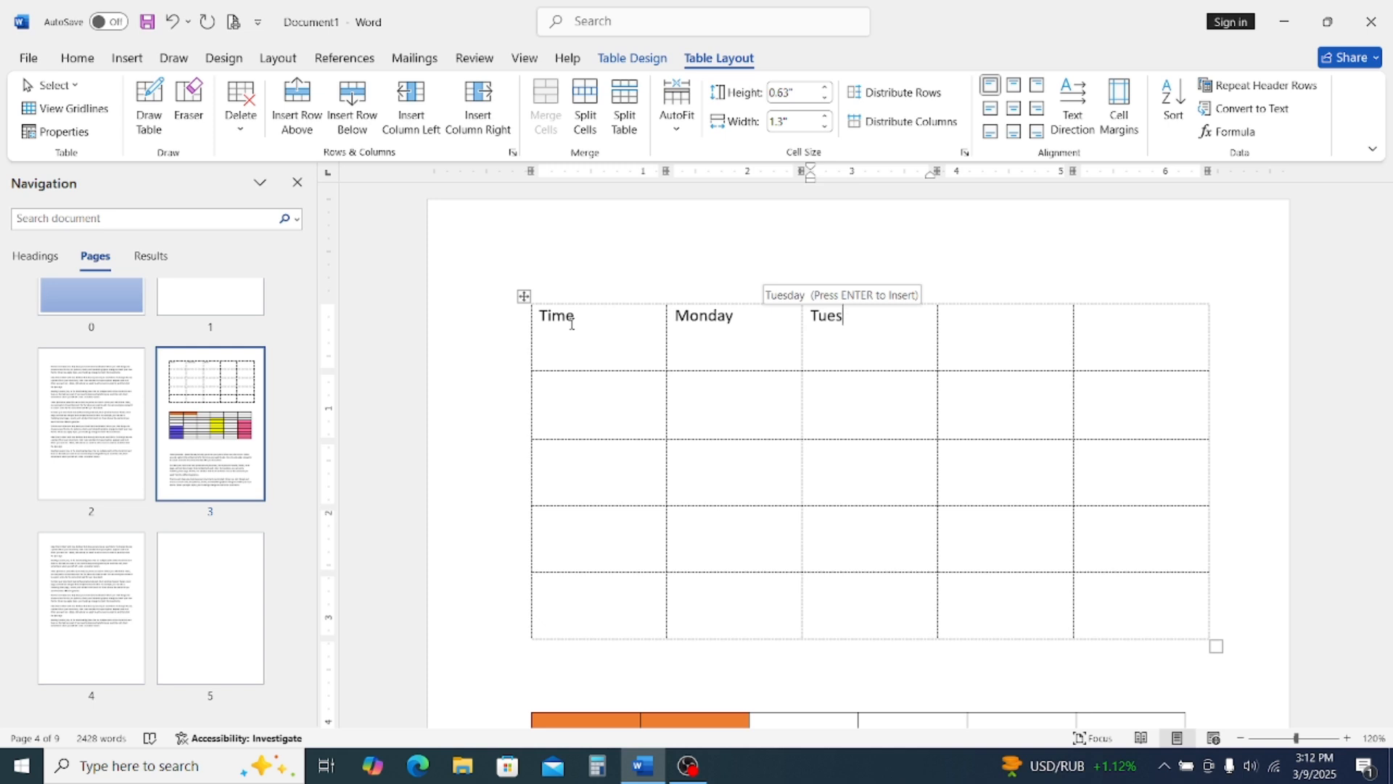
key("Return")
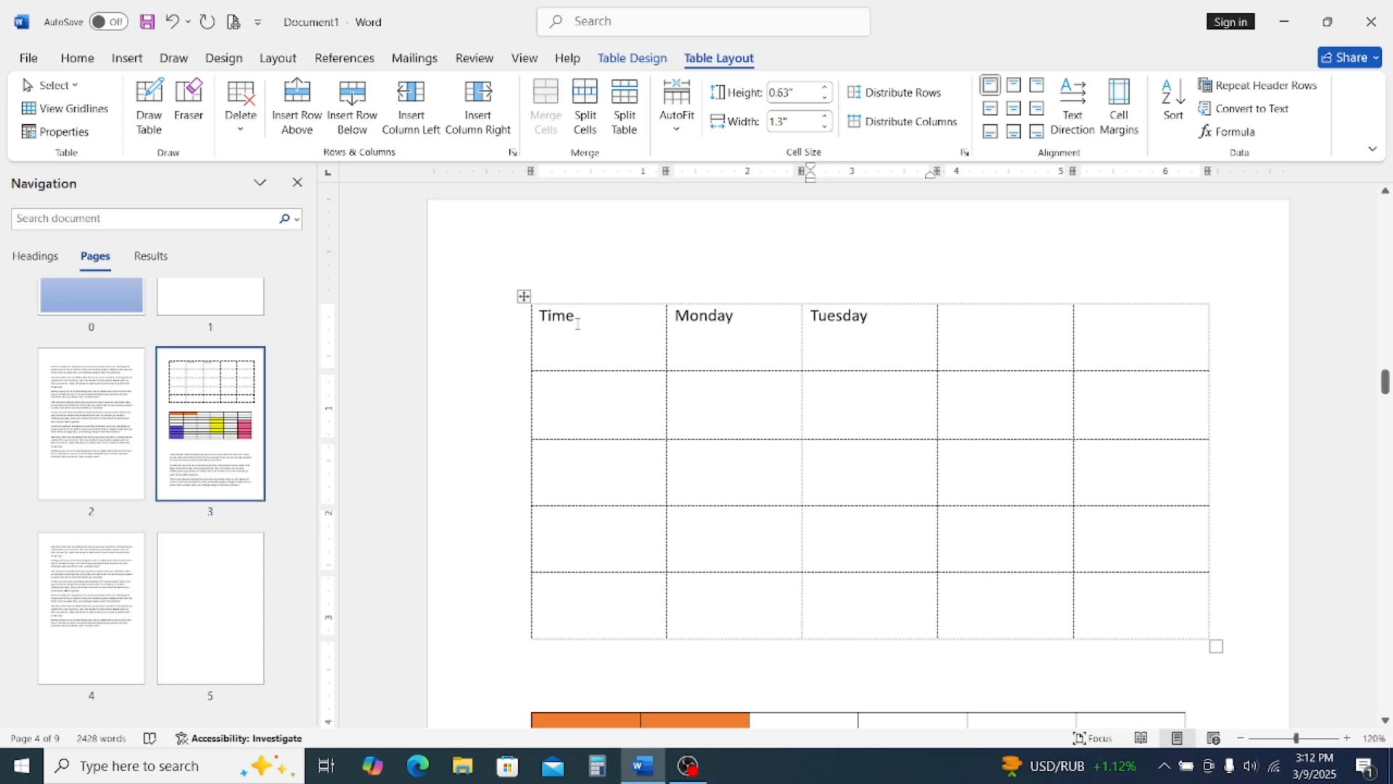
Try the top, center and bottom left alignments on the "Time" cell, ending with bottom left
left_click(578, 323)
left_click(687, 333)
left_click(863, 335)
left_click(593, 315)
left_click(991, 109)
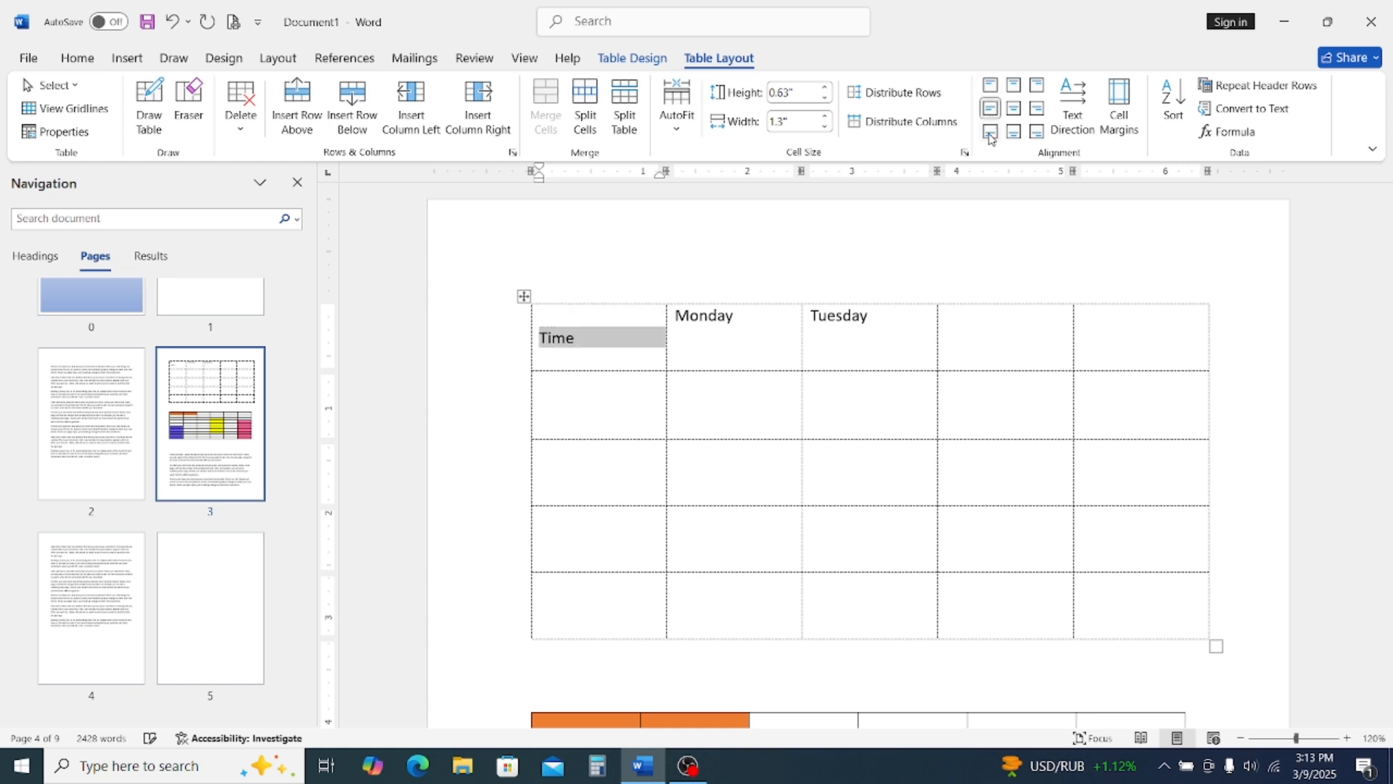
left_click(990, 132)
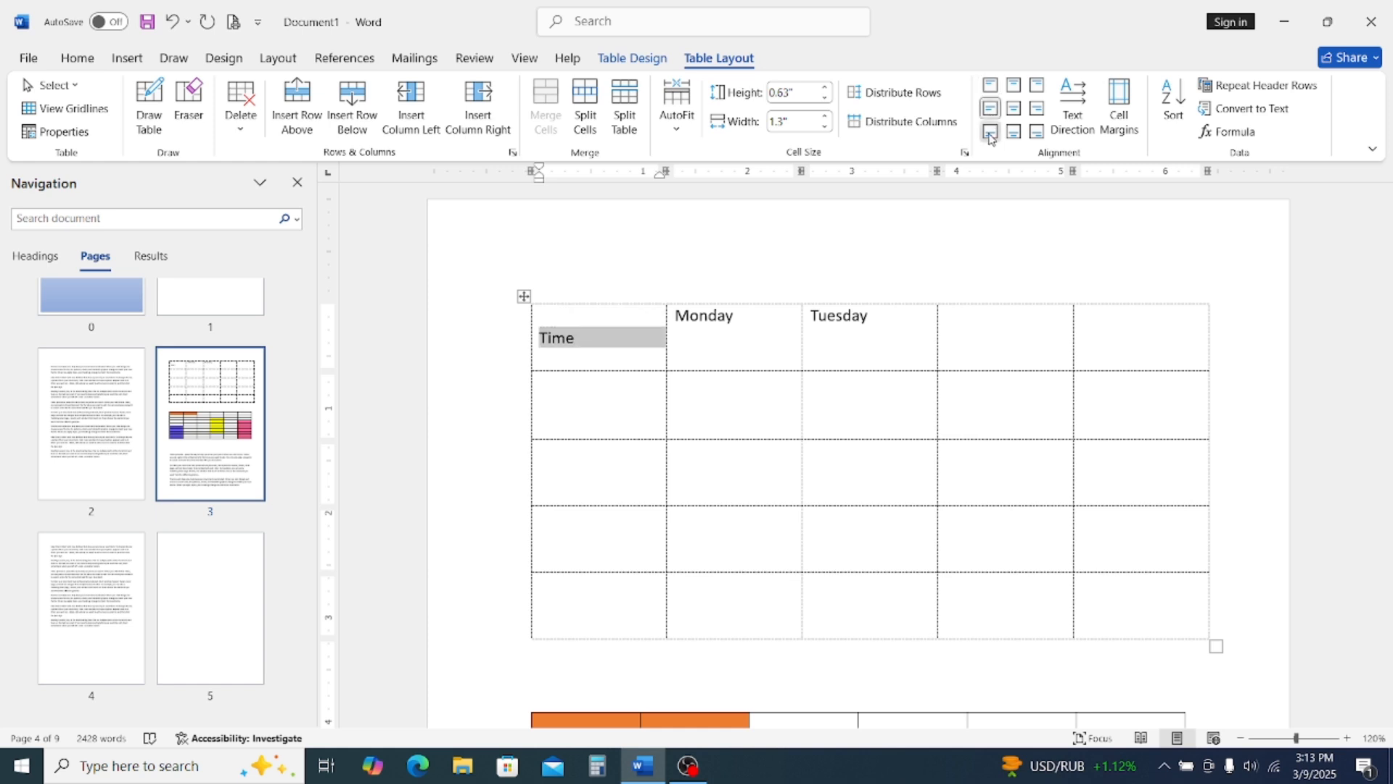
left_click(991, 88)
left_click(991, 108)
left_click(990, 132)
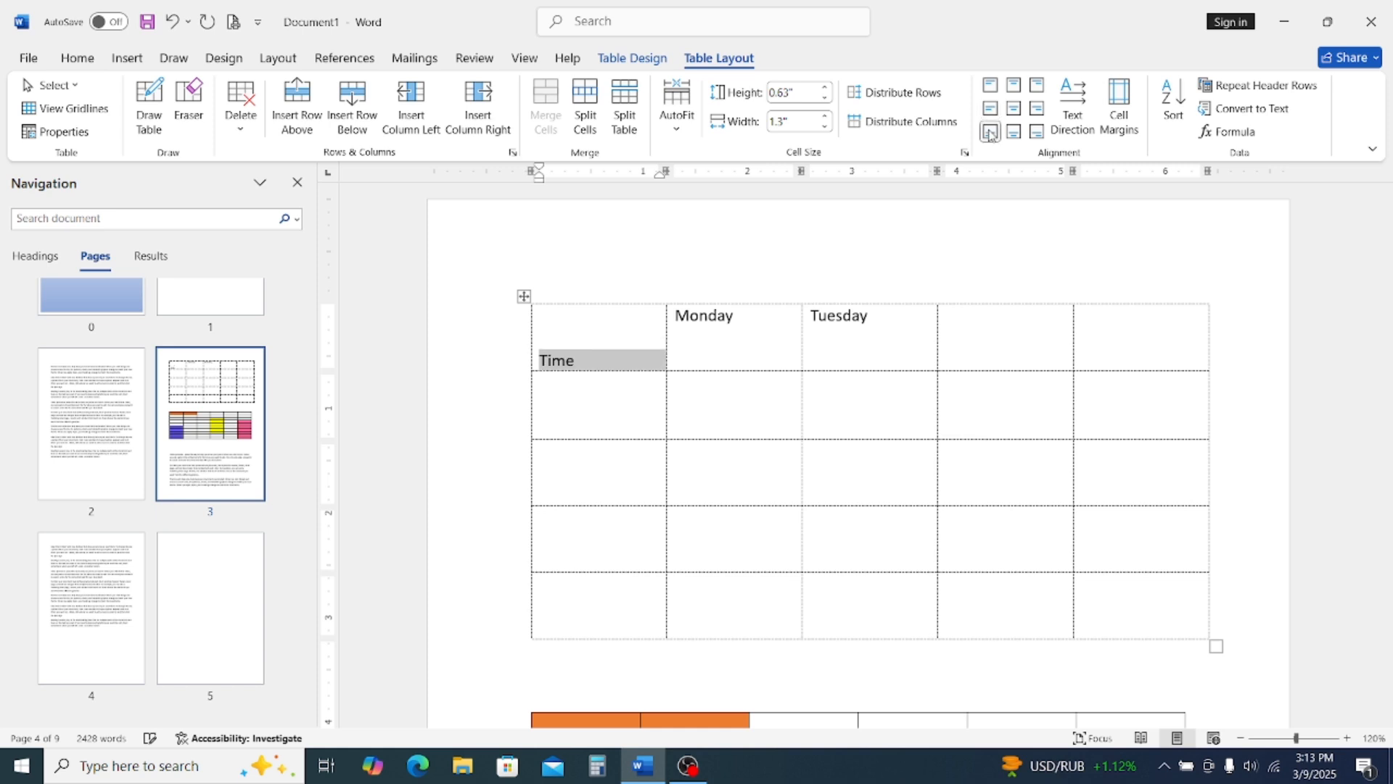
Try the top, center and bottom right alignments on the "Time" cell, ending with bottom right
left_click(1038, 87)
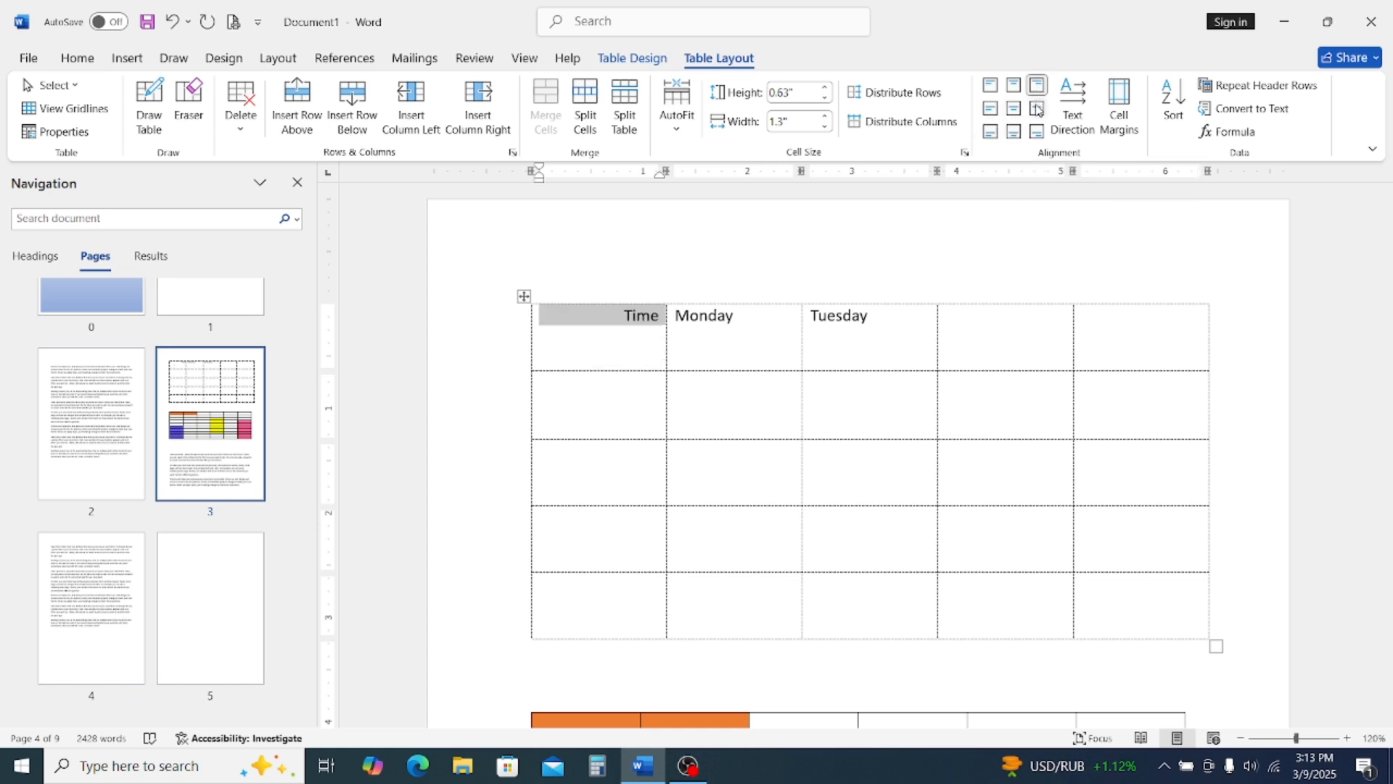
left_click(1037, 109)
left_click(1037, 132)
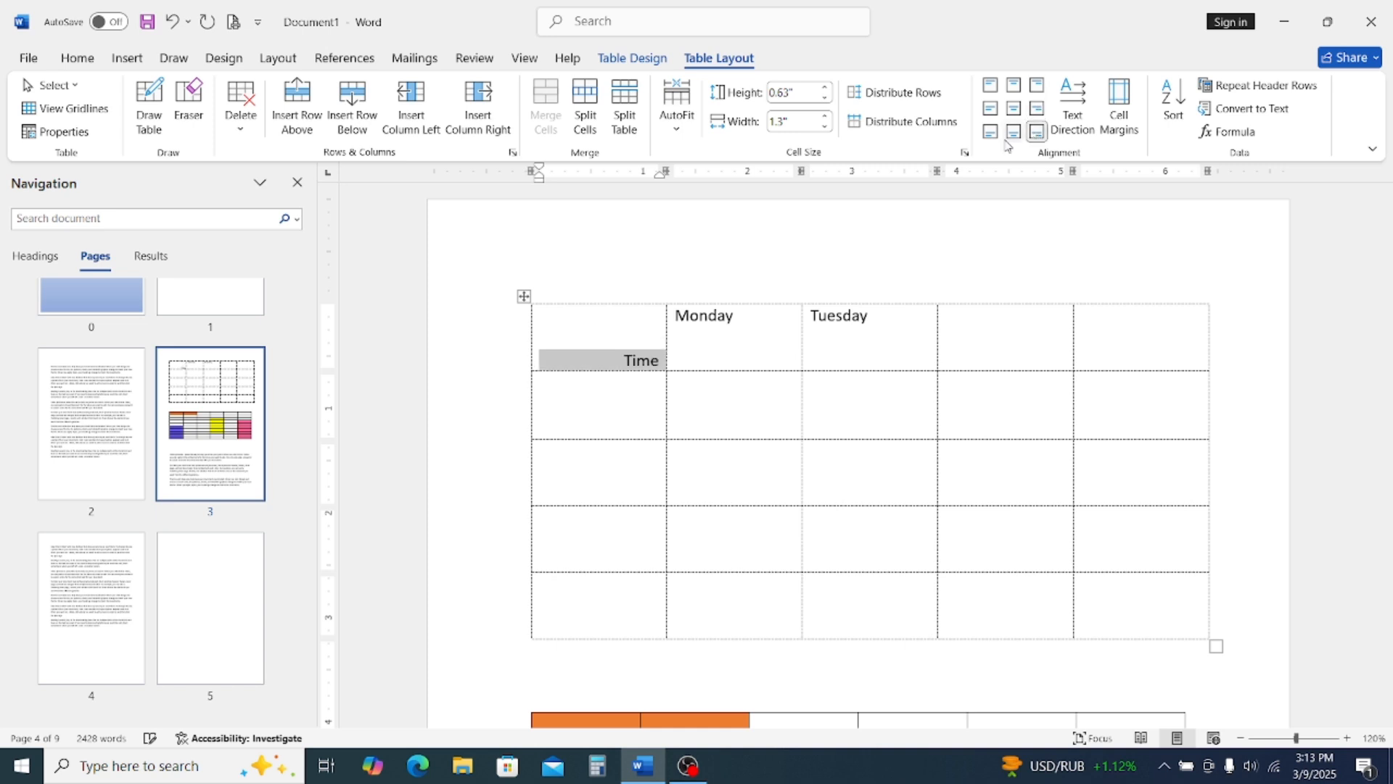
Try the bottom center and top center alignments on the "Time" cell, ending with center both vertically and horizontally
left_click(1014, 133)
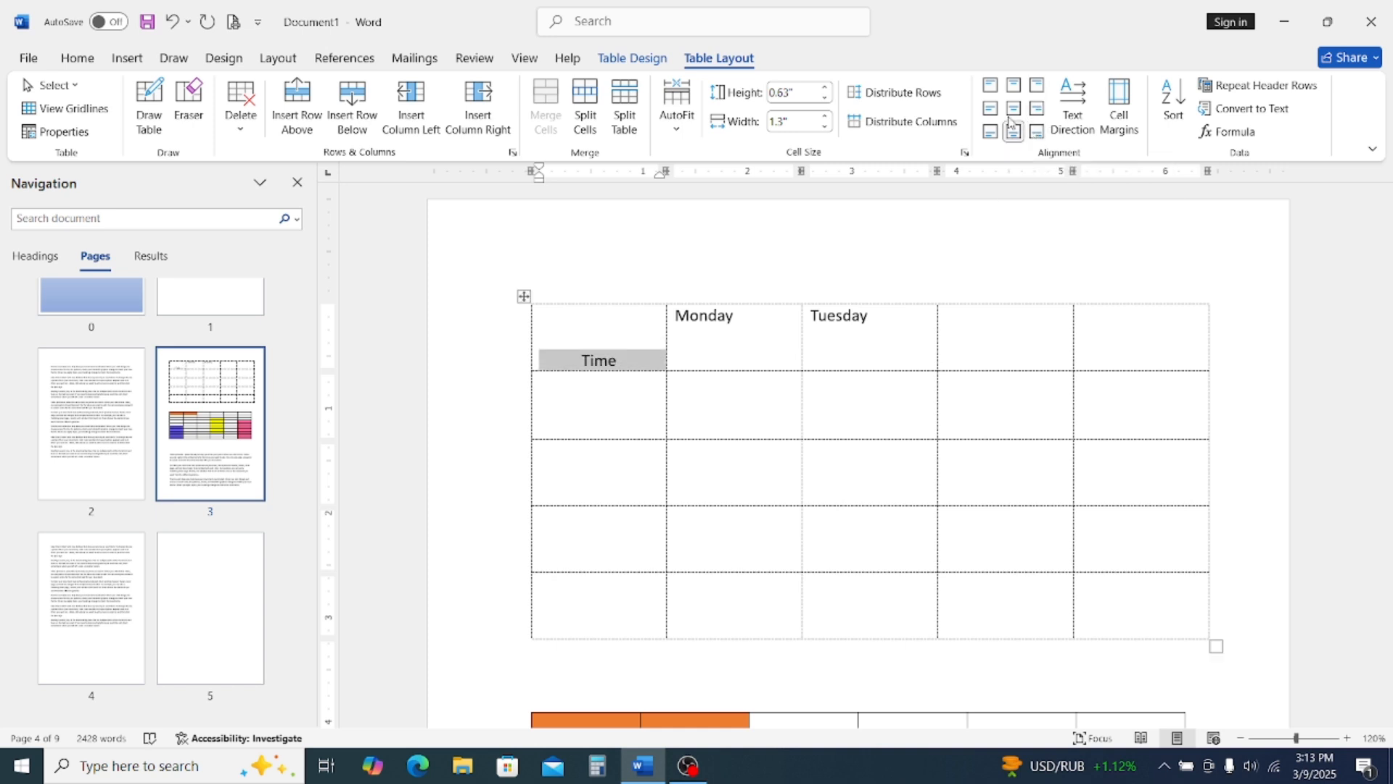
left_click(1014, 90)
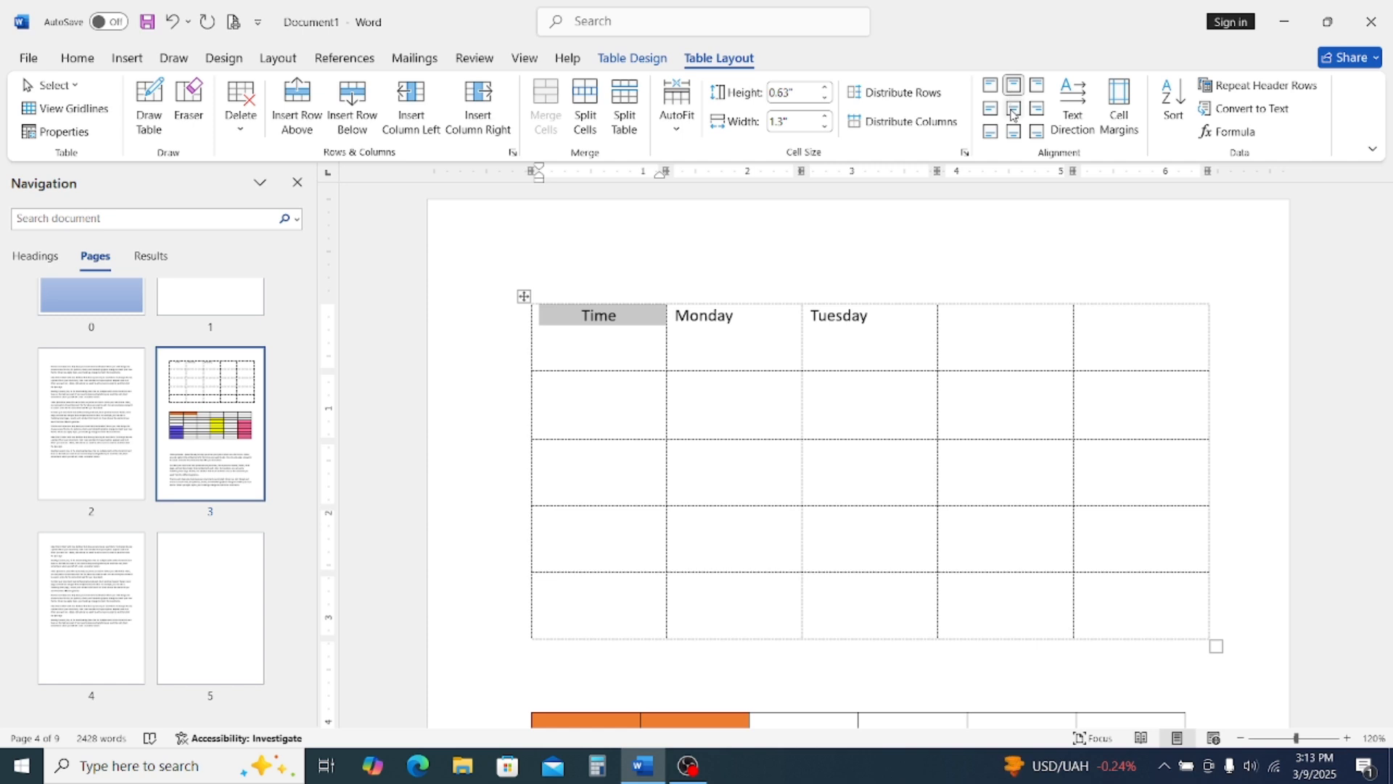
left_click(1014, 111)
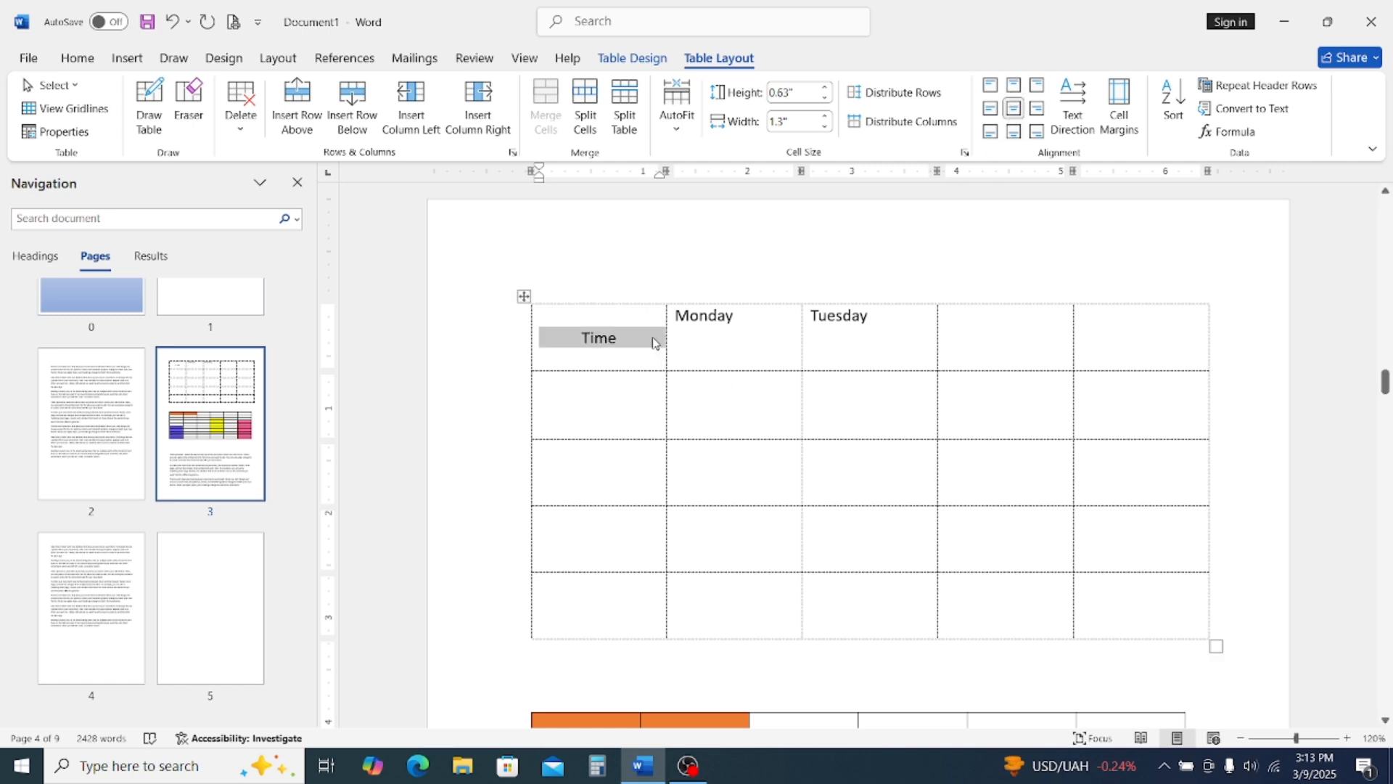
left_click(618, 344)
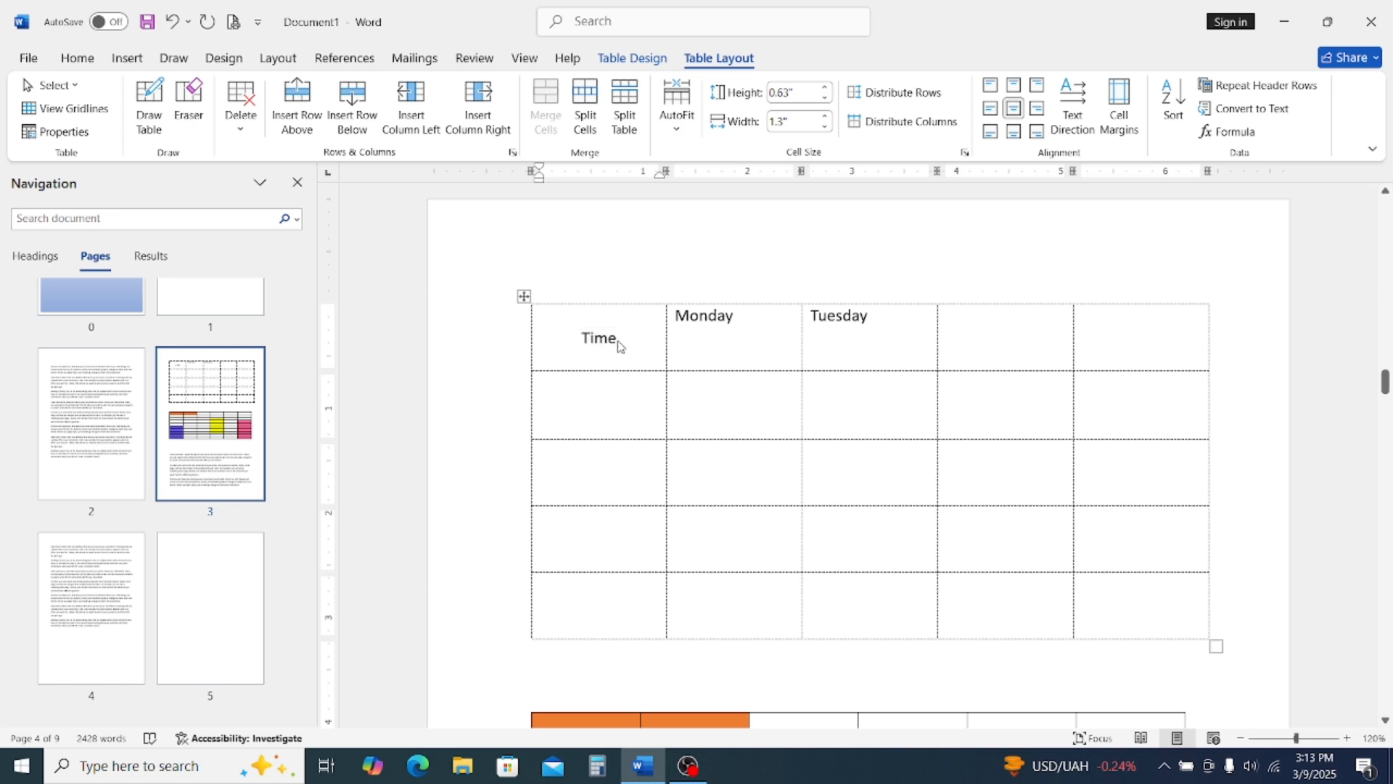
Center the "Monday" and "Tuesday" header cells both vertically and horizontally
left_click_drag(846, 331, 725, 333)
left_click(1016, 114)
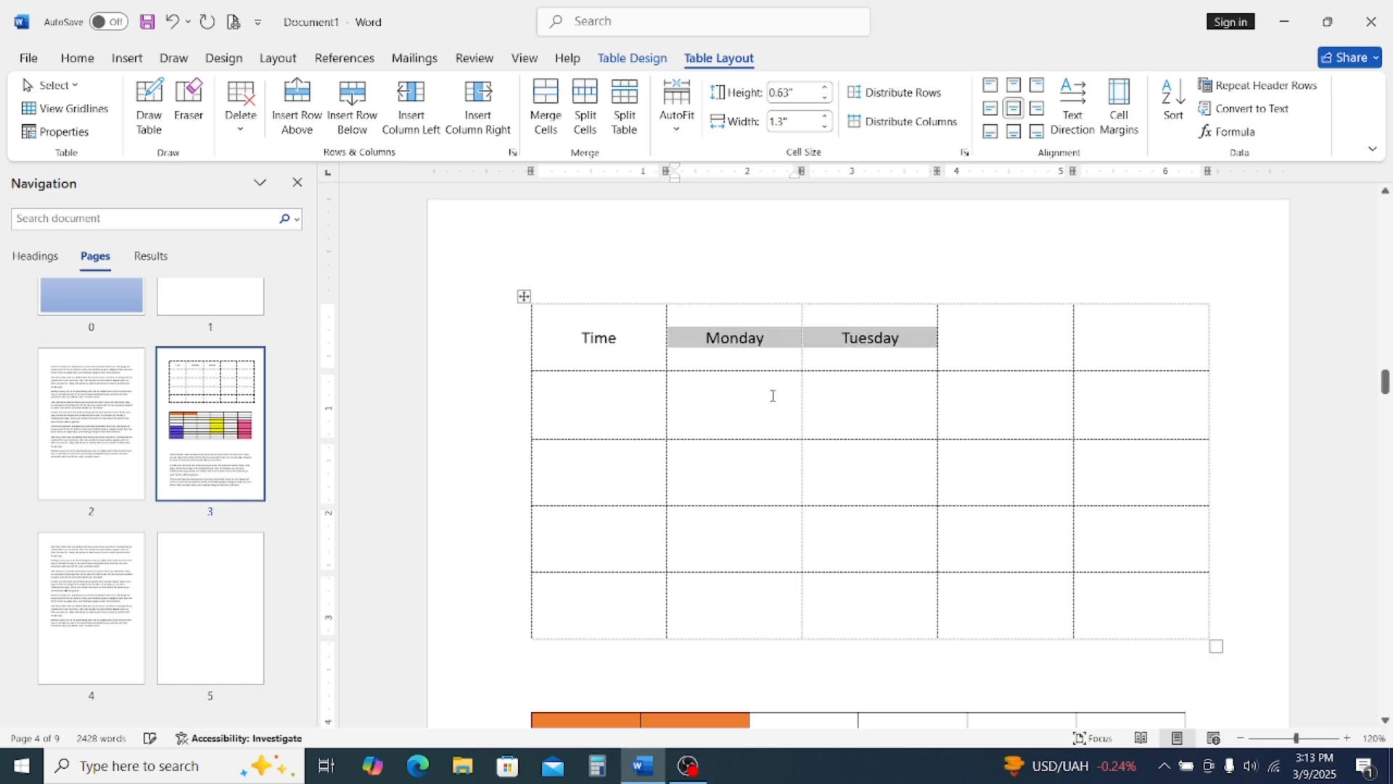
left_click(861, 342)
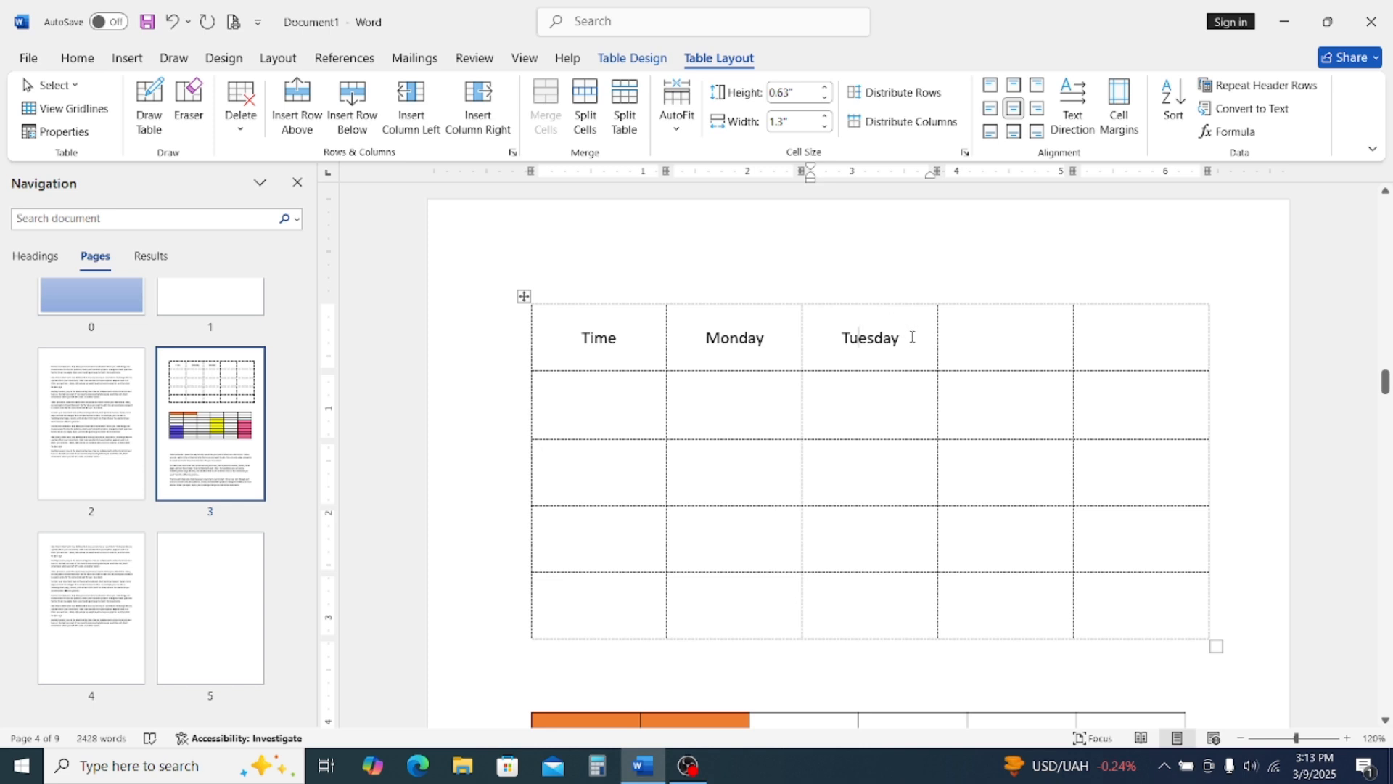
Cycle the text direction of the "Time", "Monday" and "Tuesday" header cells, ending with vertical text reading upward
left_click_drag(912, 337, 589, 345)
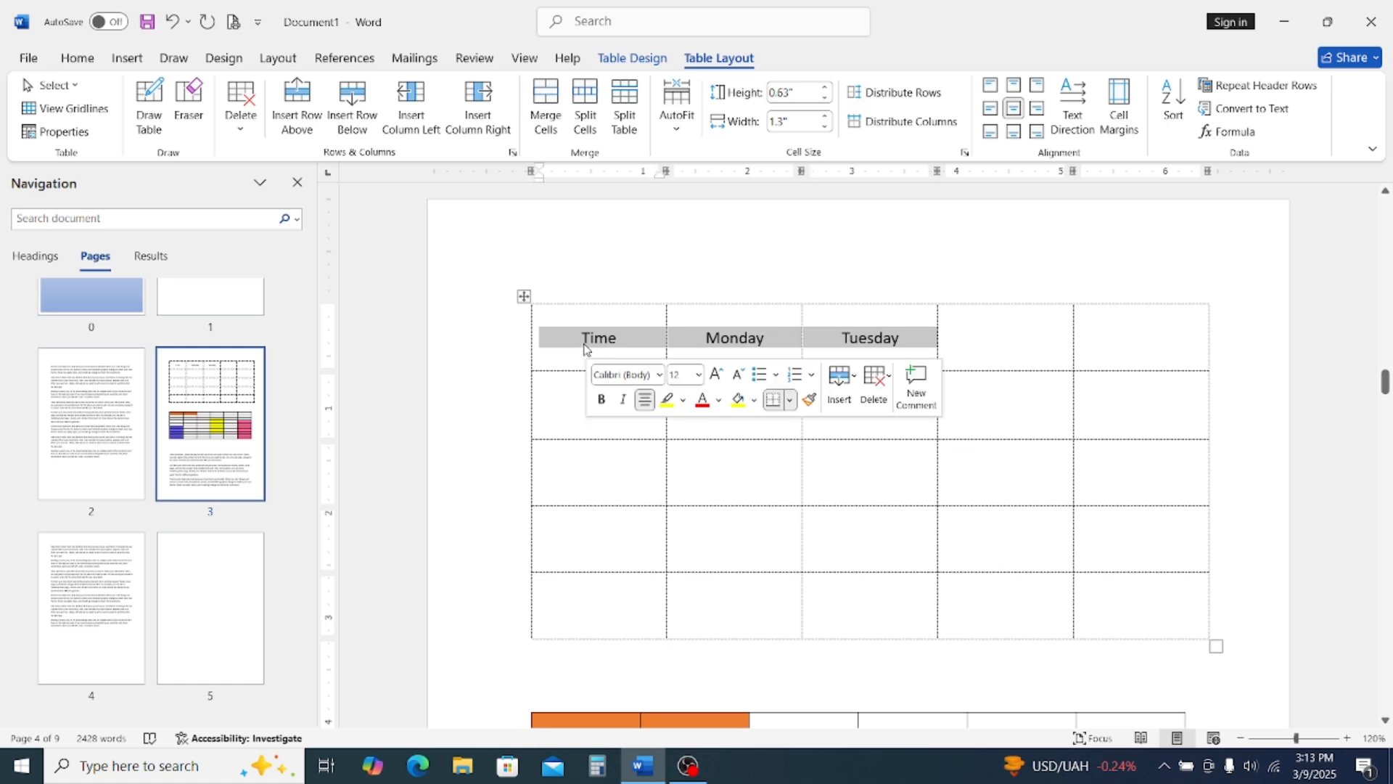
left_click(1073, 132)
left_click(1073, 133)
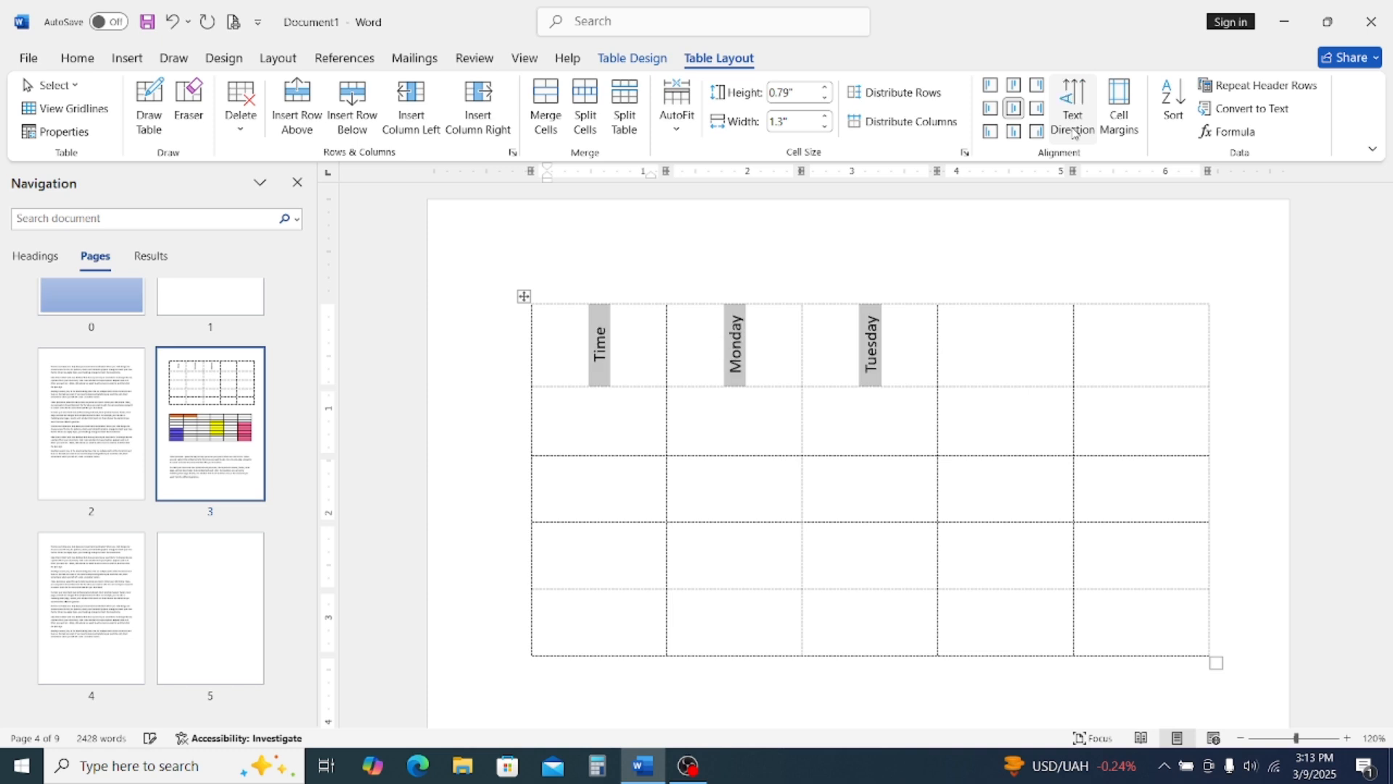
left_click(1073, 133)
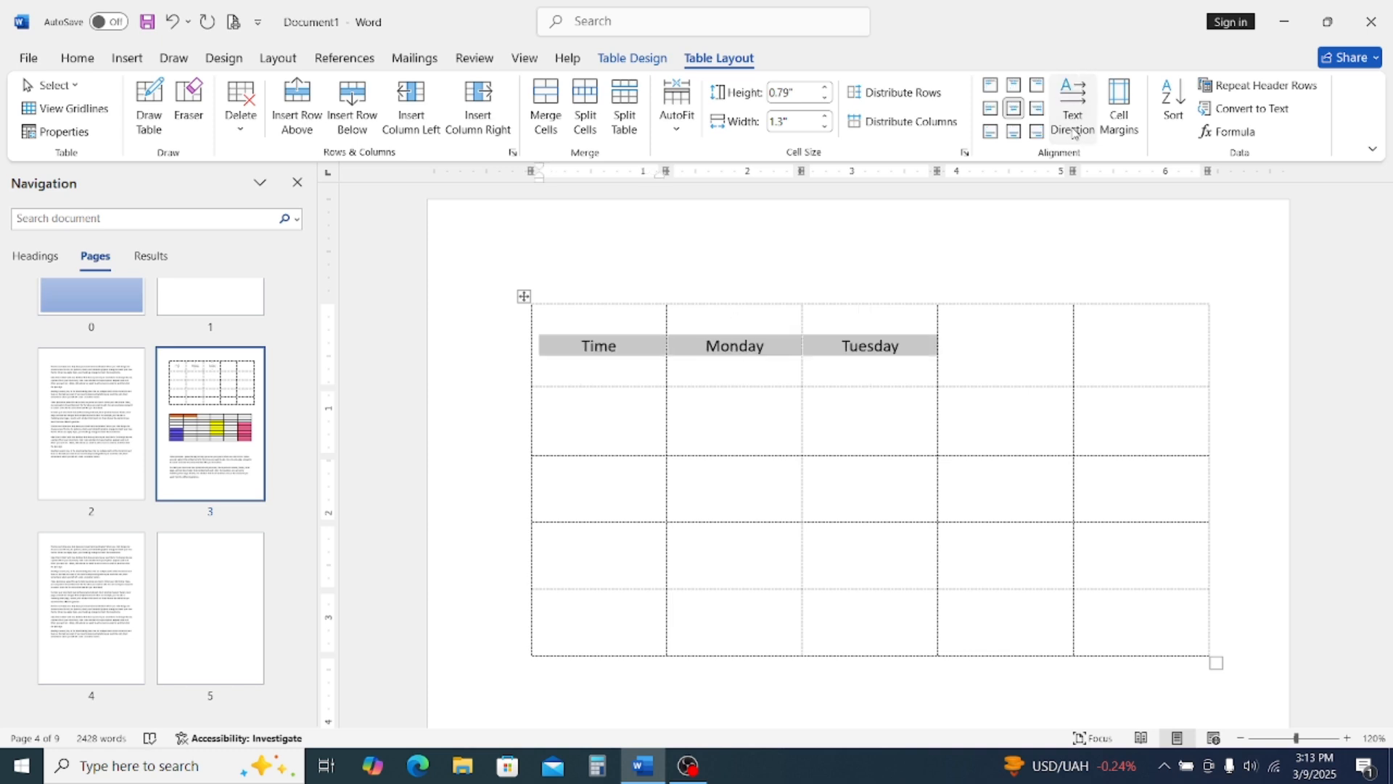
left_click(1073, 133)
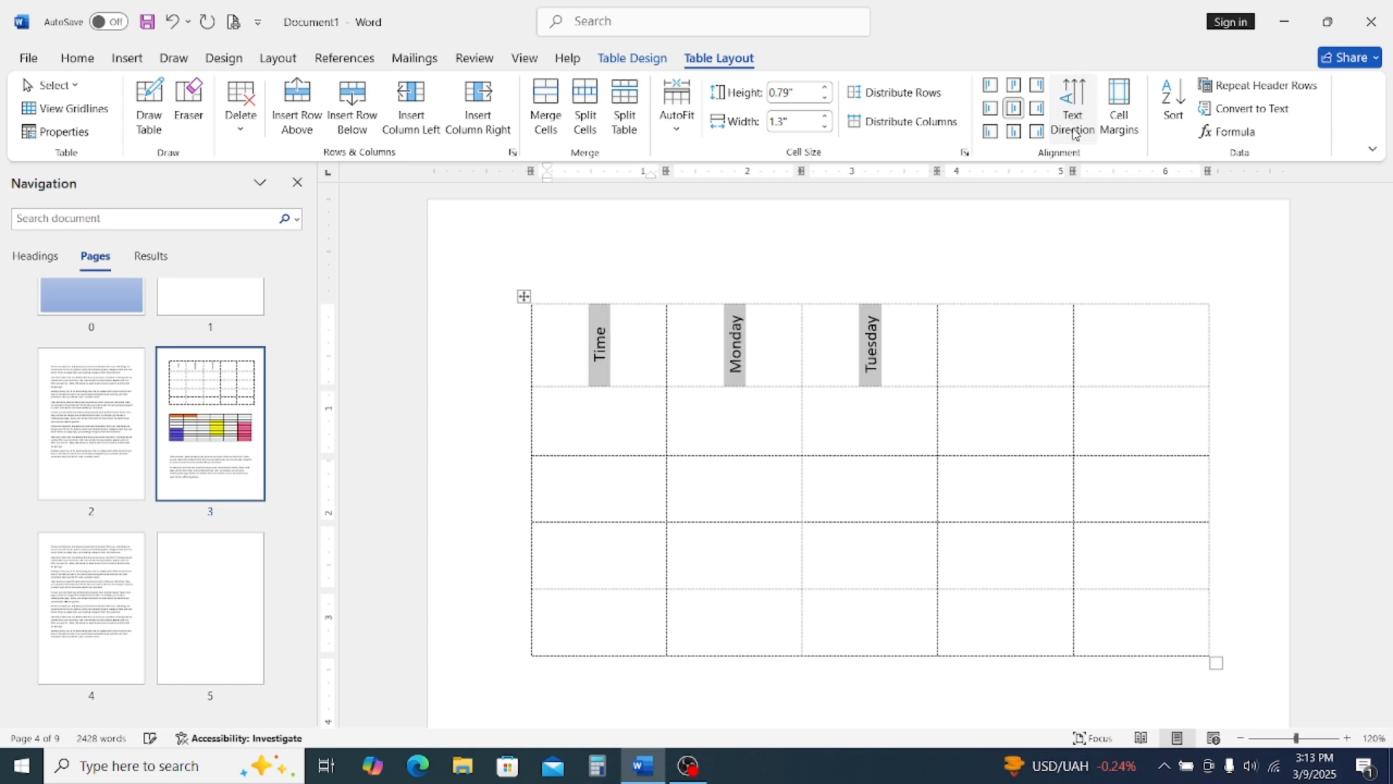
left_click(1073, 133)
left_click(1073, 134)
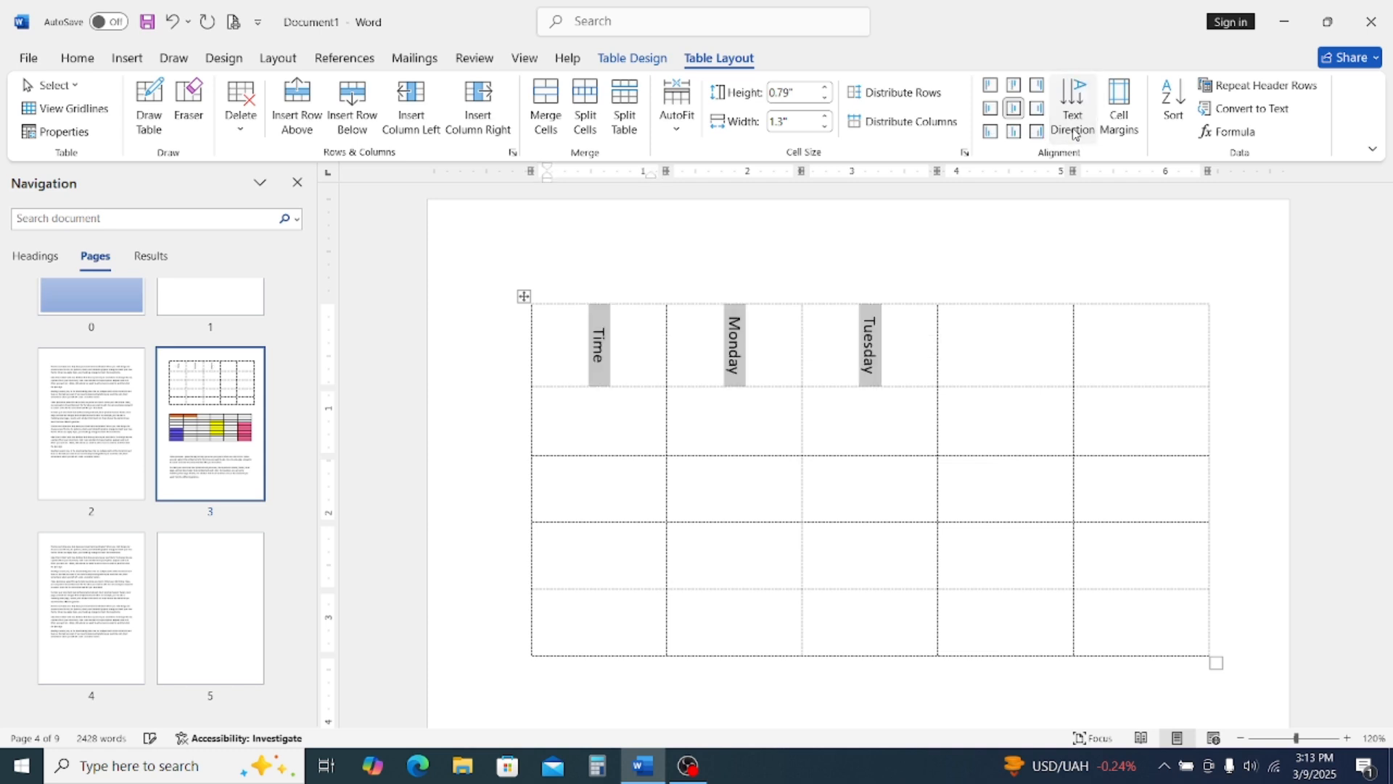
left_click(1073, 134)
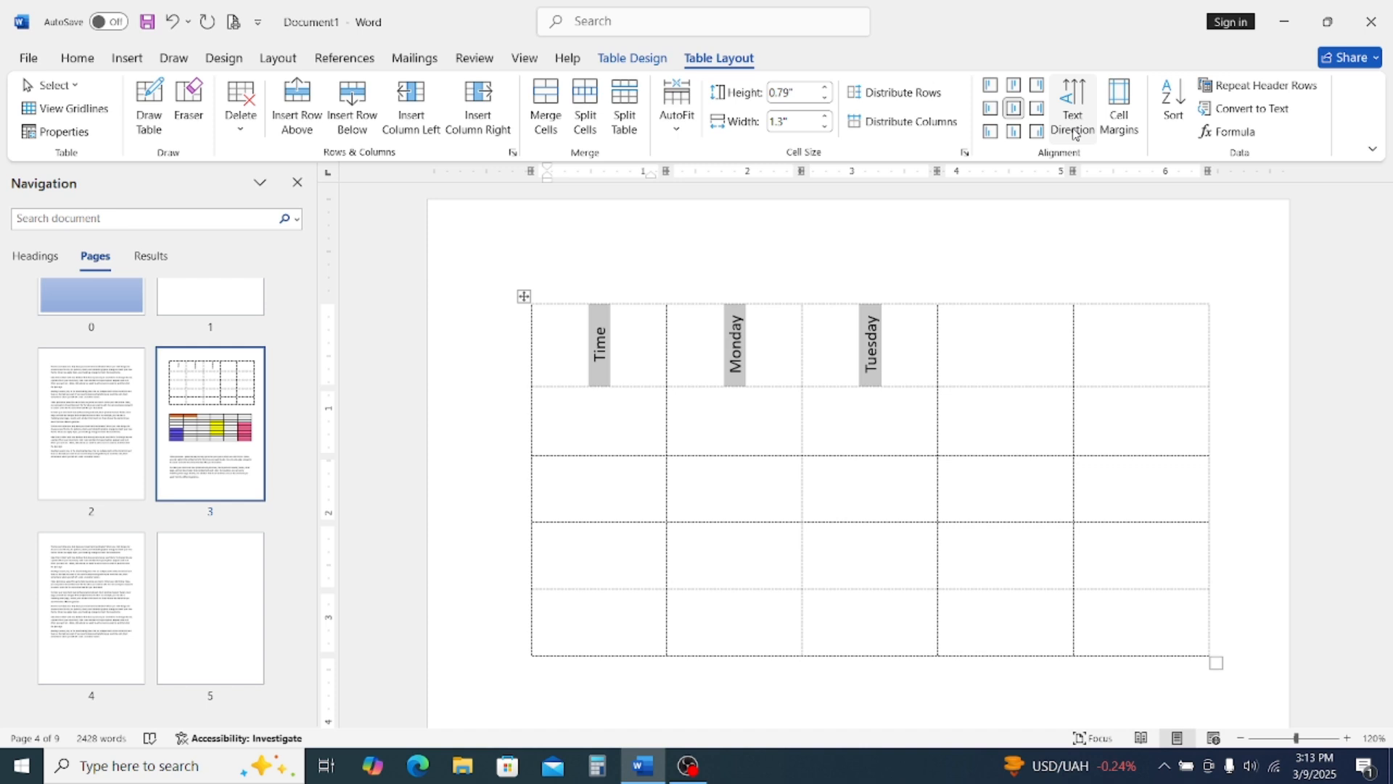
left_click(1026, 378)
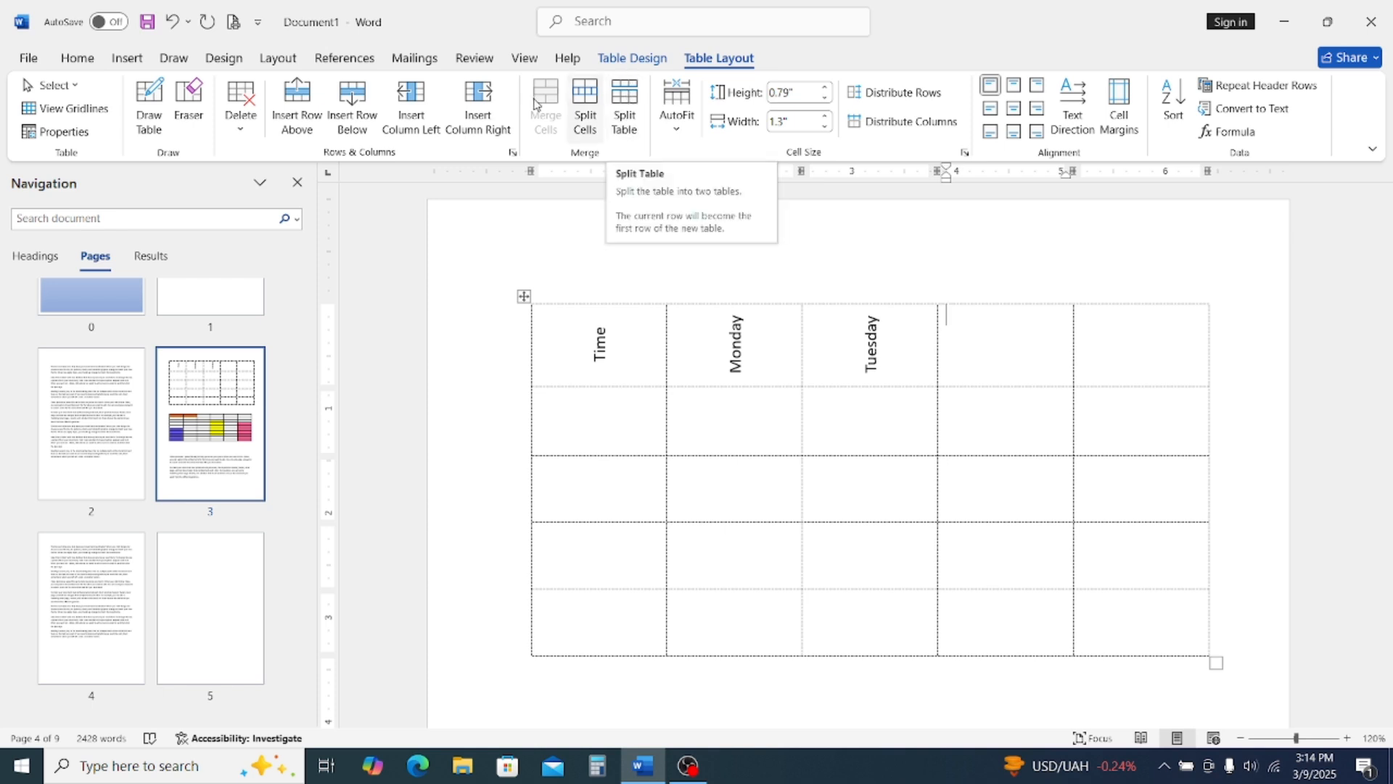
Merge all cells of the five-column table's third row into one
left_click(752, 489)
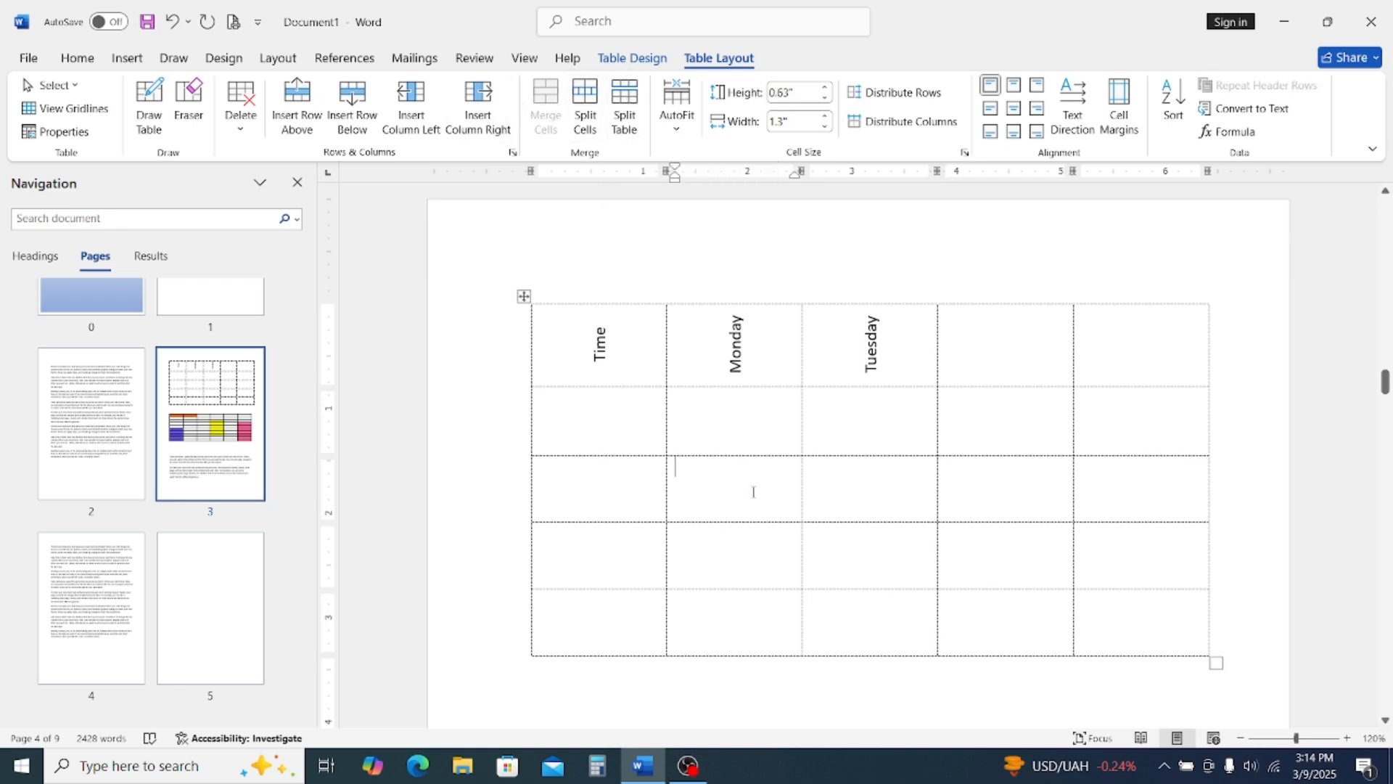
left_click(643, 483)
left_click_drag(729, 483, 1098, 482)
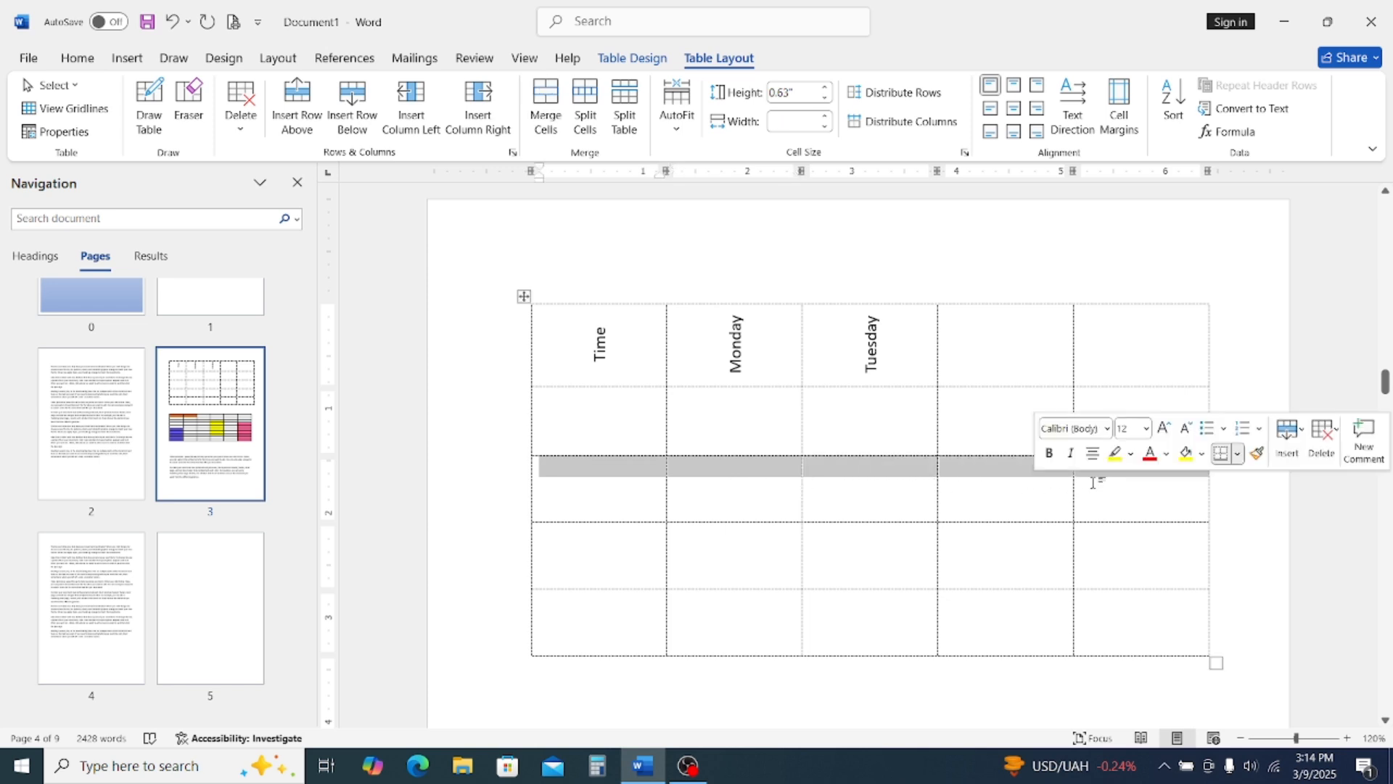
left_click(673, 500)
left_click_drag(671, 500, 1103, 498)
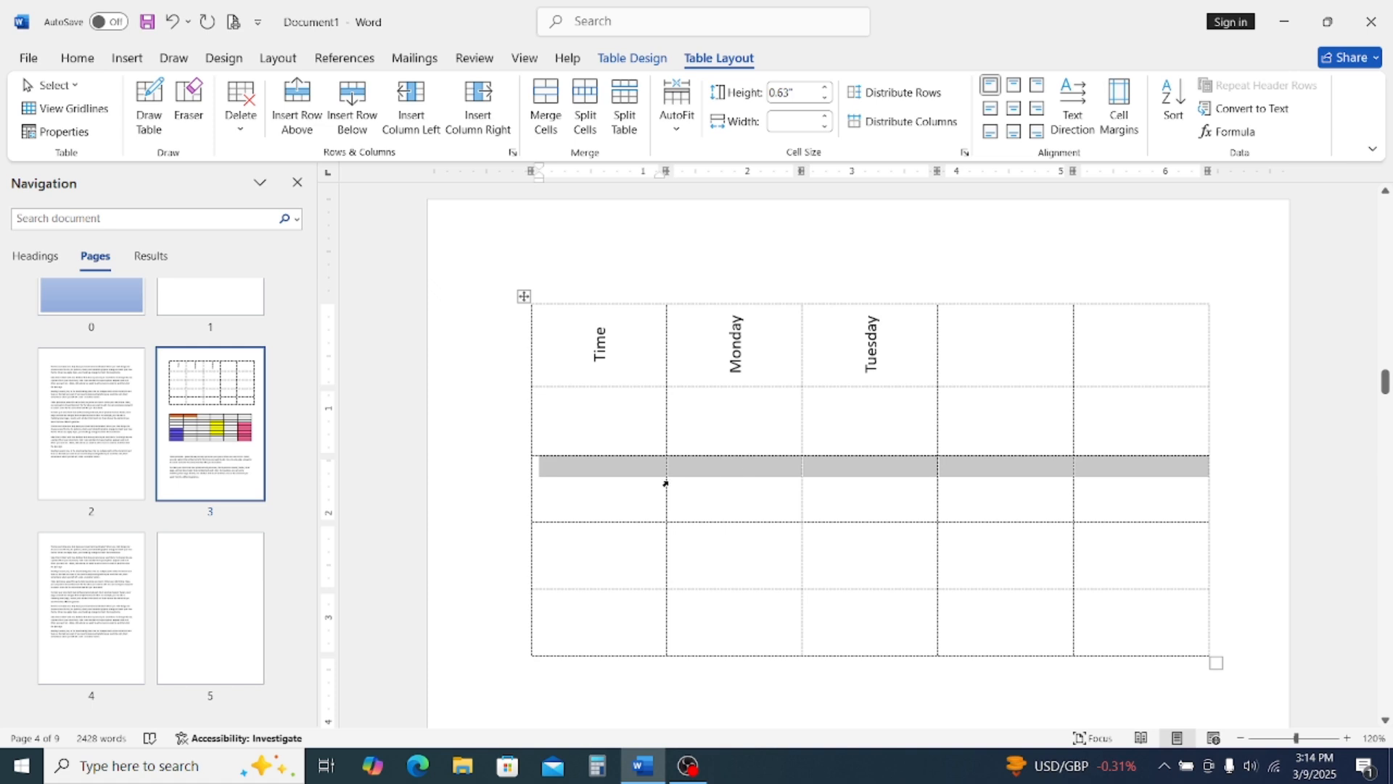
left_click_drag(671, 468, 1081, 470)
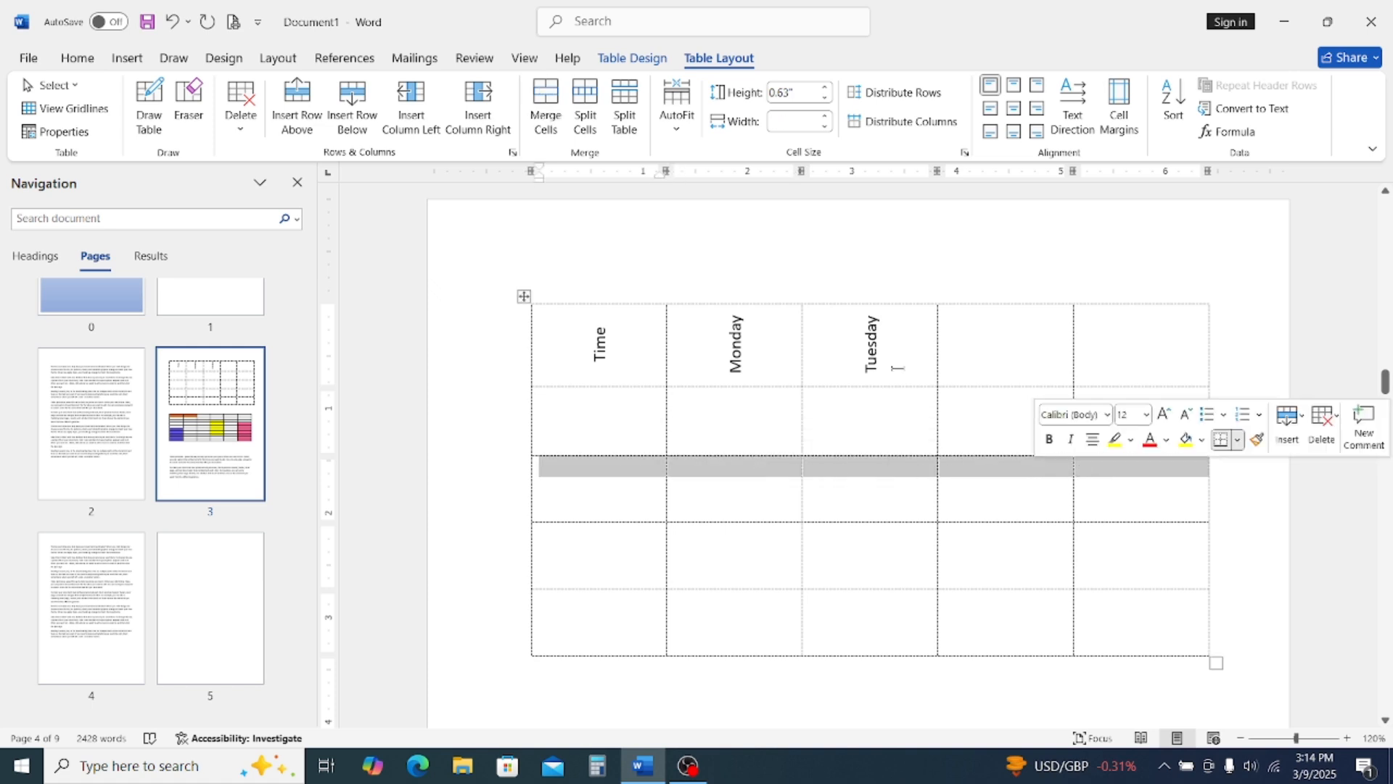
left_click(546, 108)
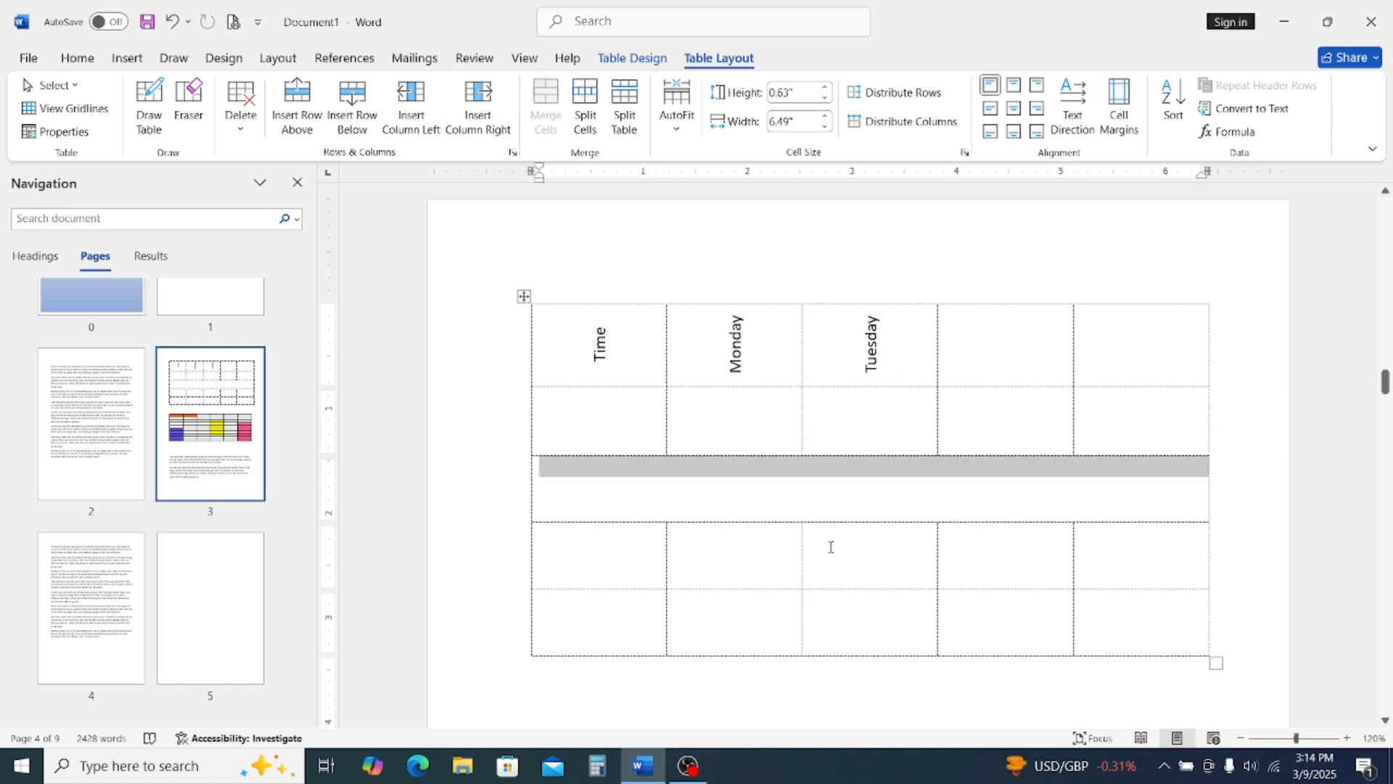
left_click(843, 508)
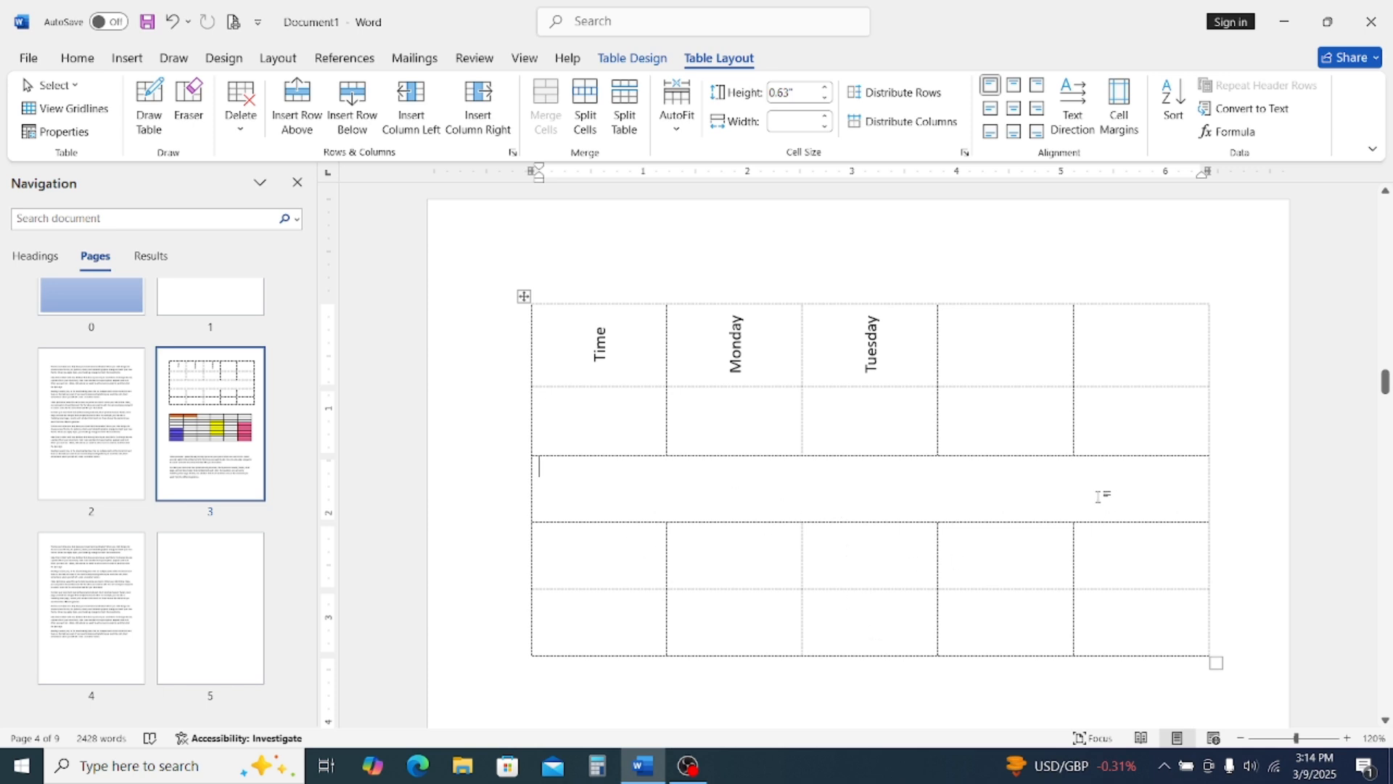
Split the fourth cell of the second row into four columns and two rows
left_click(1049, 439)
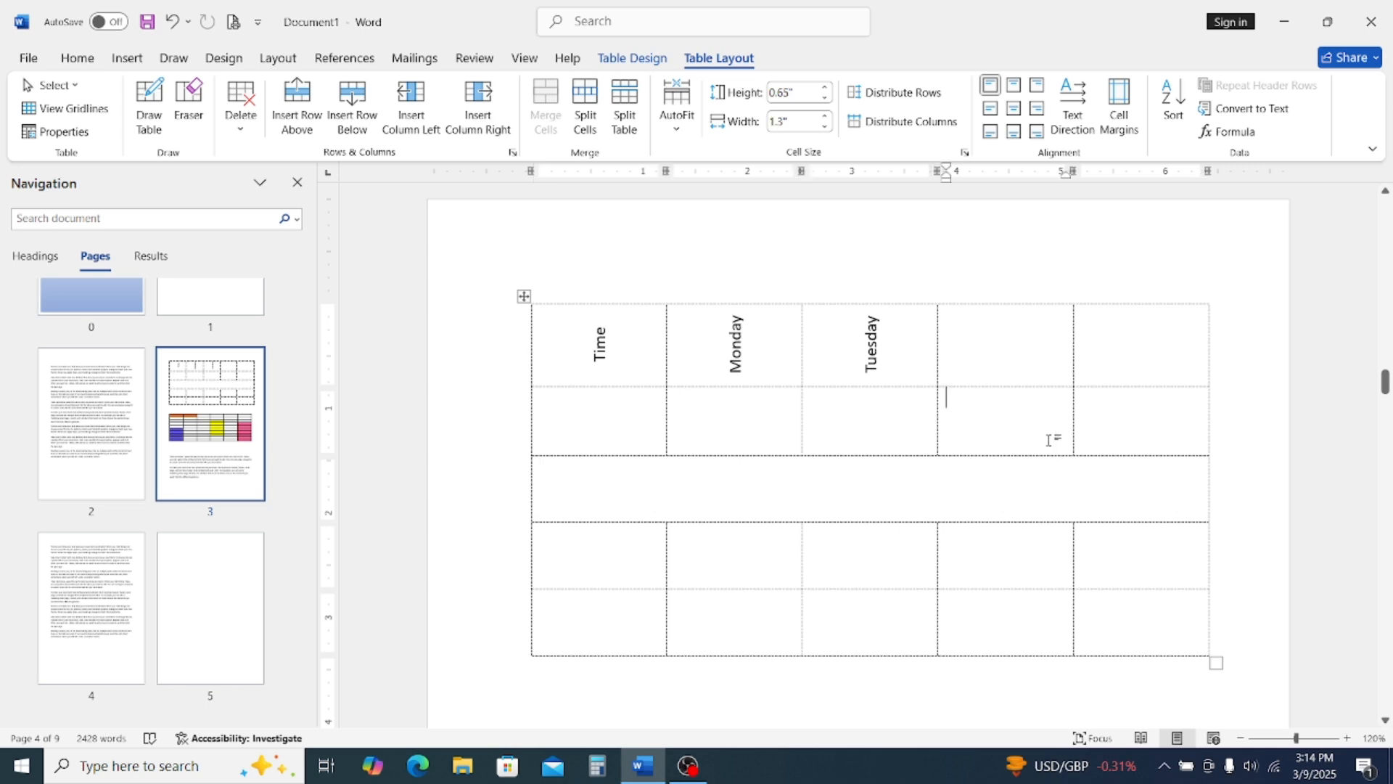
left_click(585, 125)
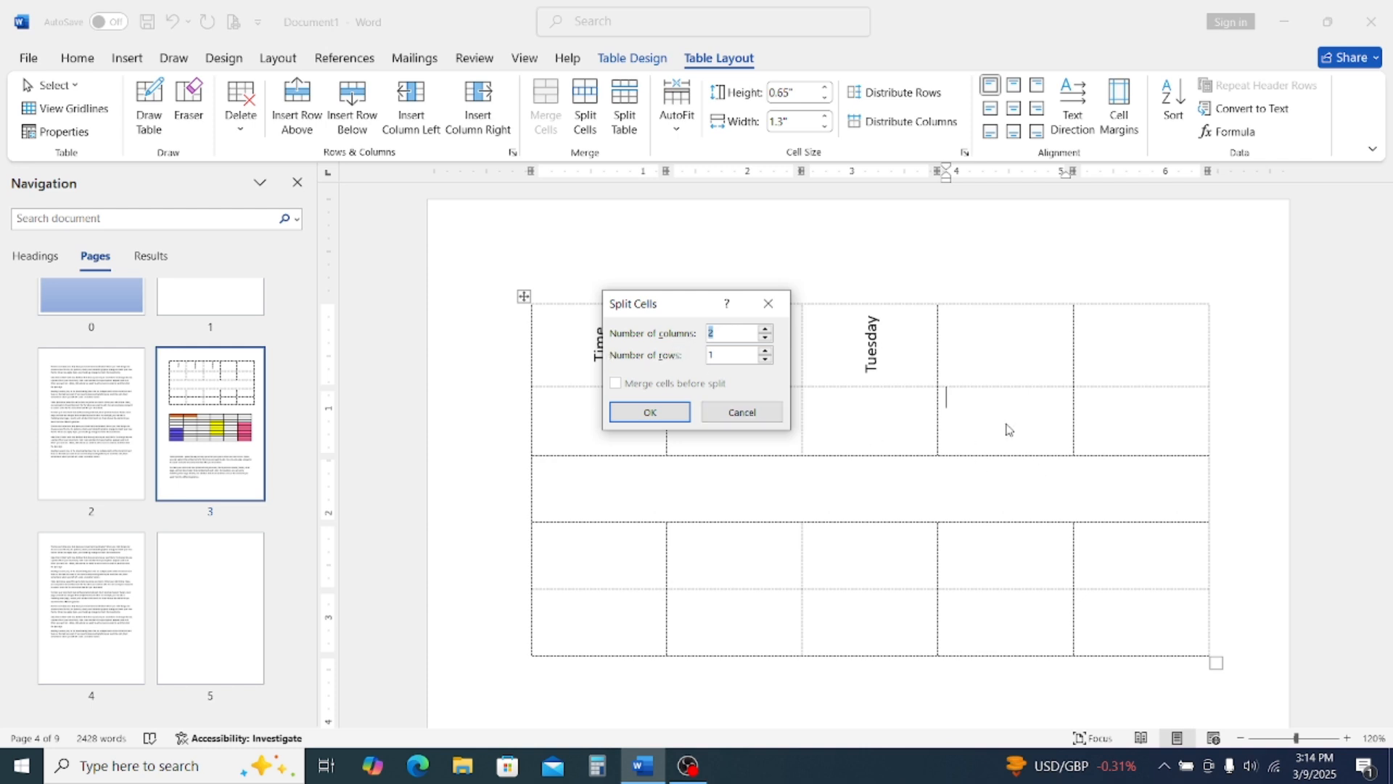
left_click(766, 329)
left_click(766, 352)
left_click(637, 412)
left_click(1027, 435)
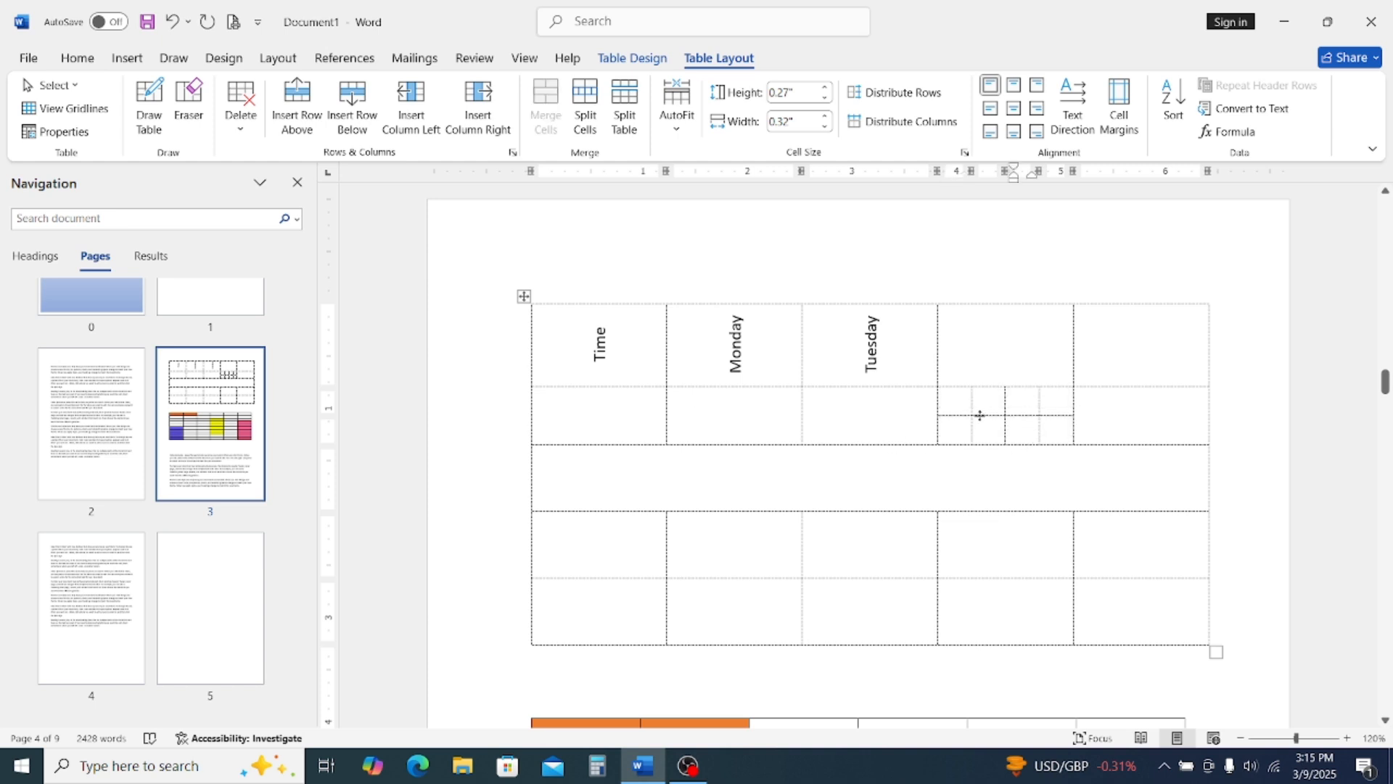
Merge the small split cells in the second row's fourth column back into a single cell
left_click_drag(957, 400, 1047, 424)
left_click(956, 398)
left_click_drag(966, 402, 1058, 429)
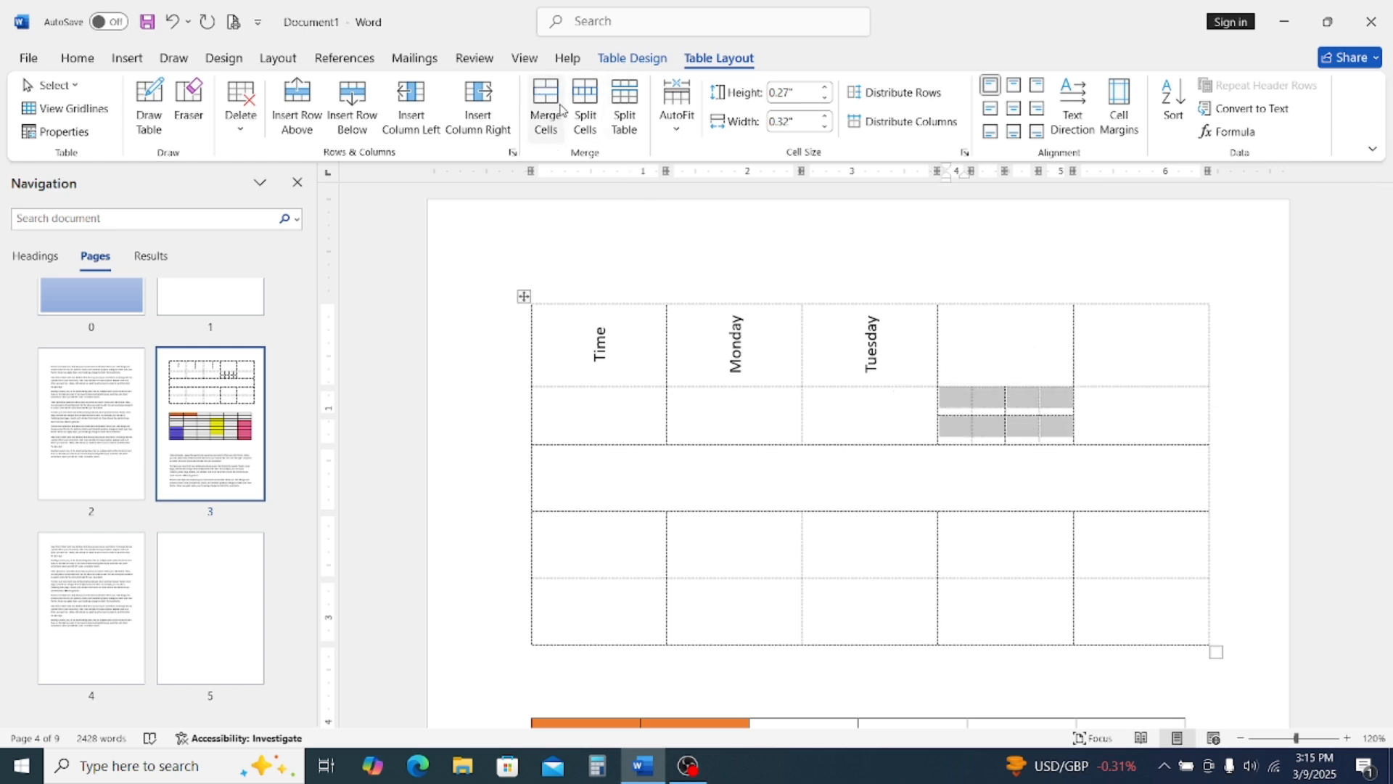
left_click(547, 102)
left_click(876, 468)
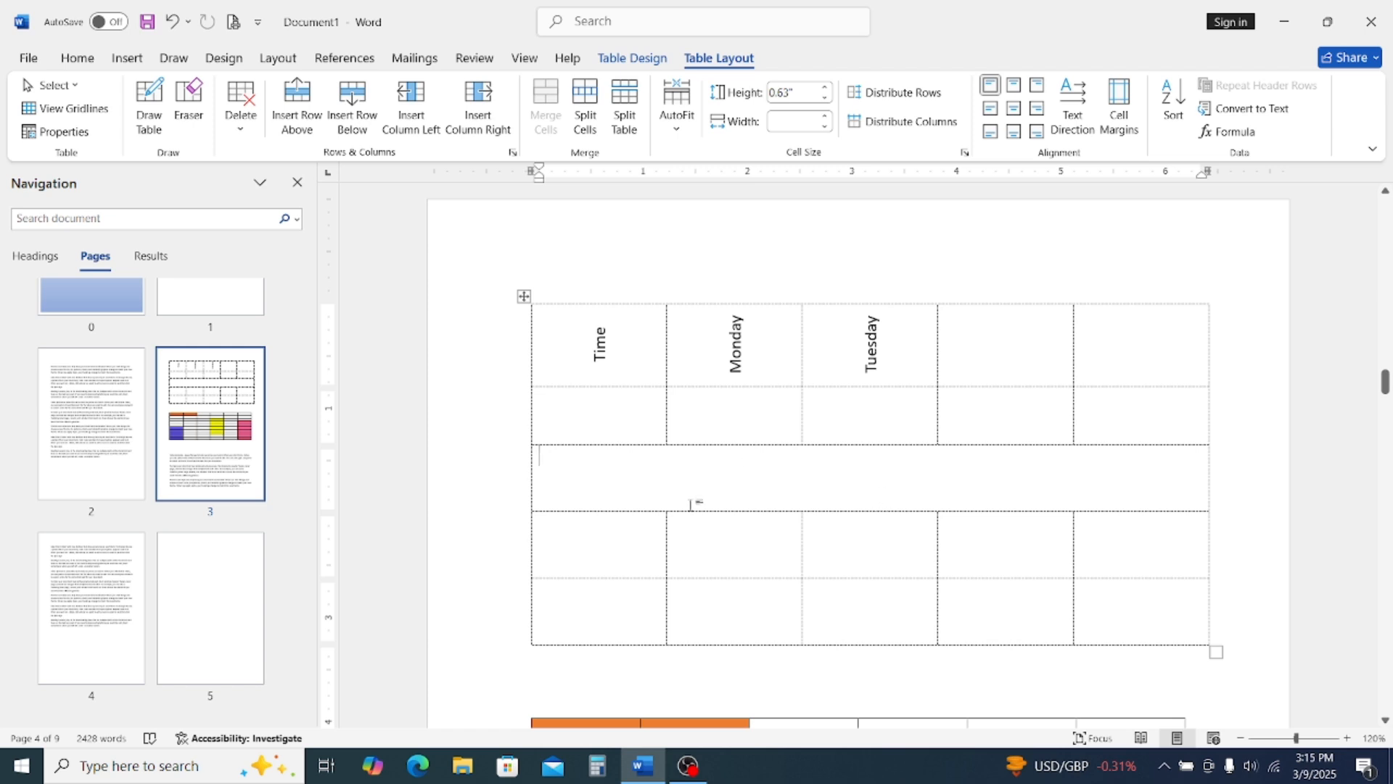
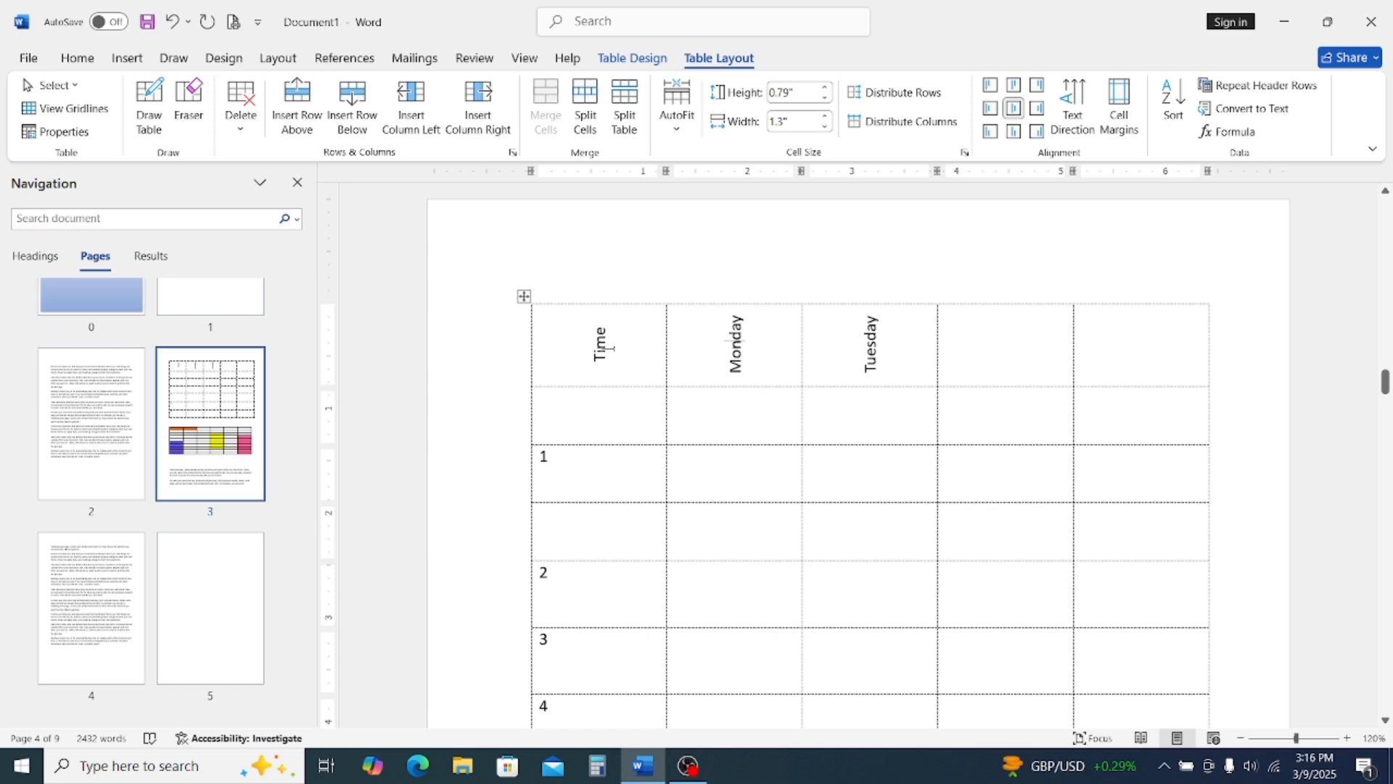
Insert an empty column on each side of the "Monday" column
left_click(411, 108)
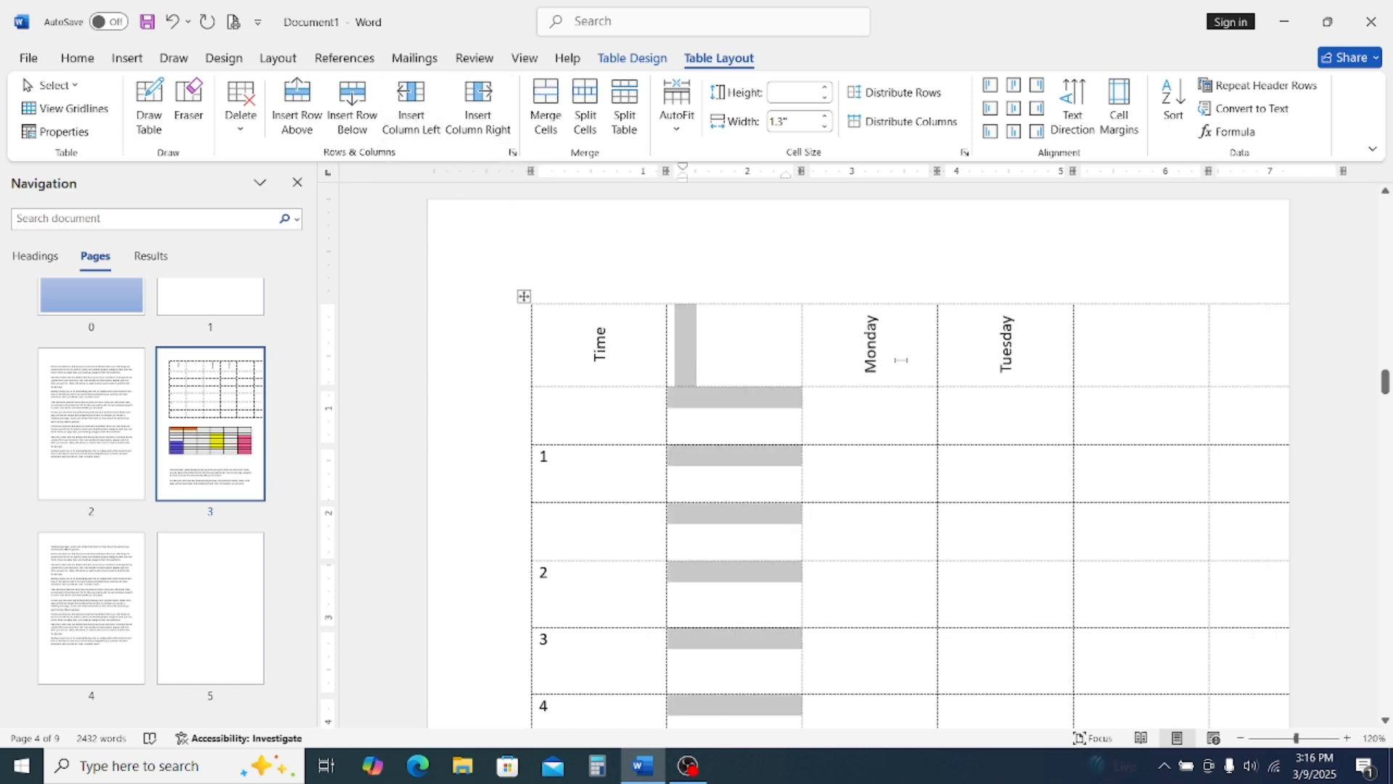
left_click(873, 364)
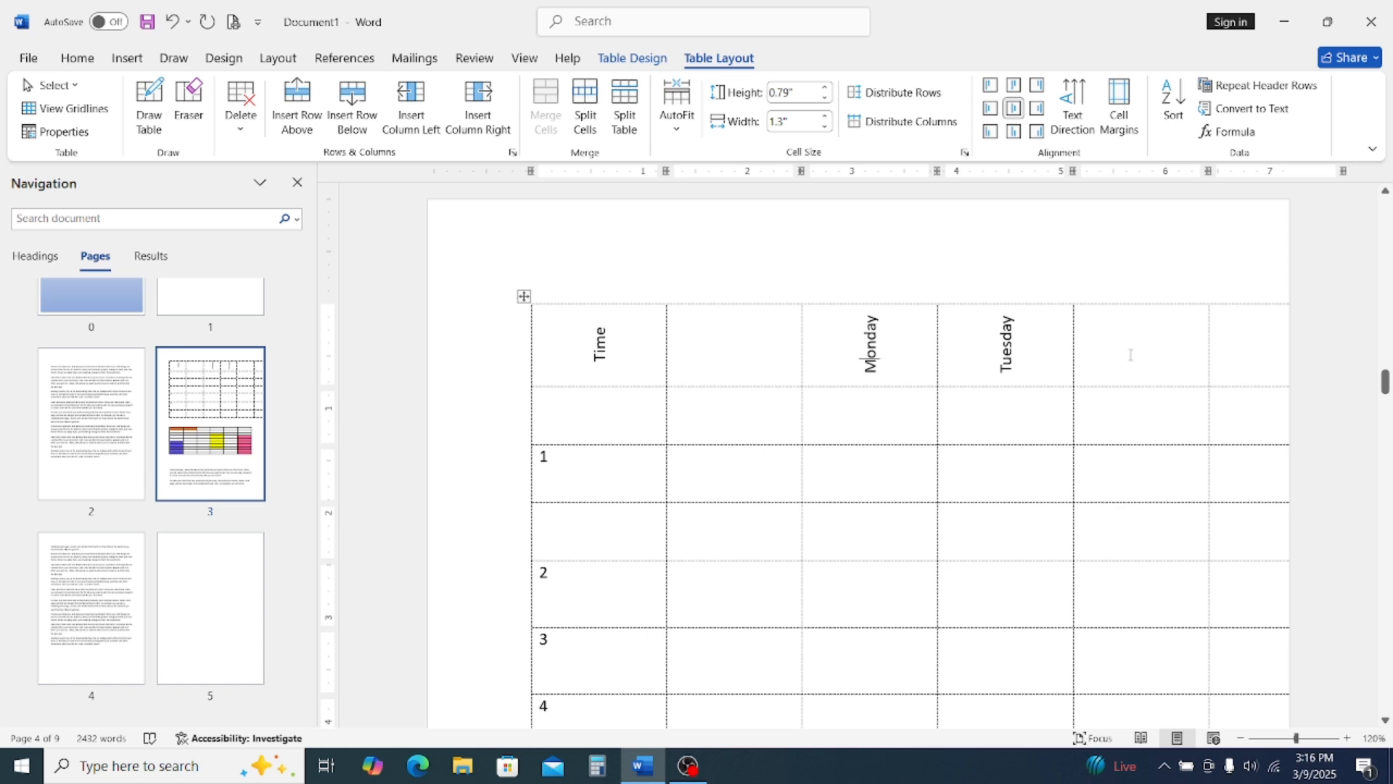
left_click(468, 119)
left_click(1009, 355)
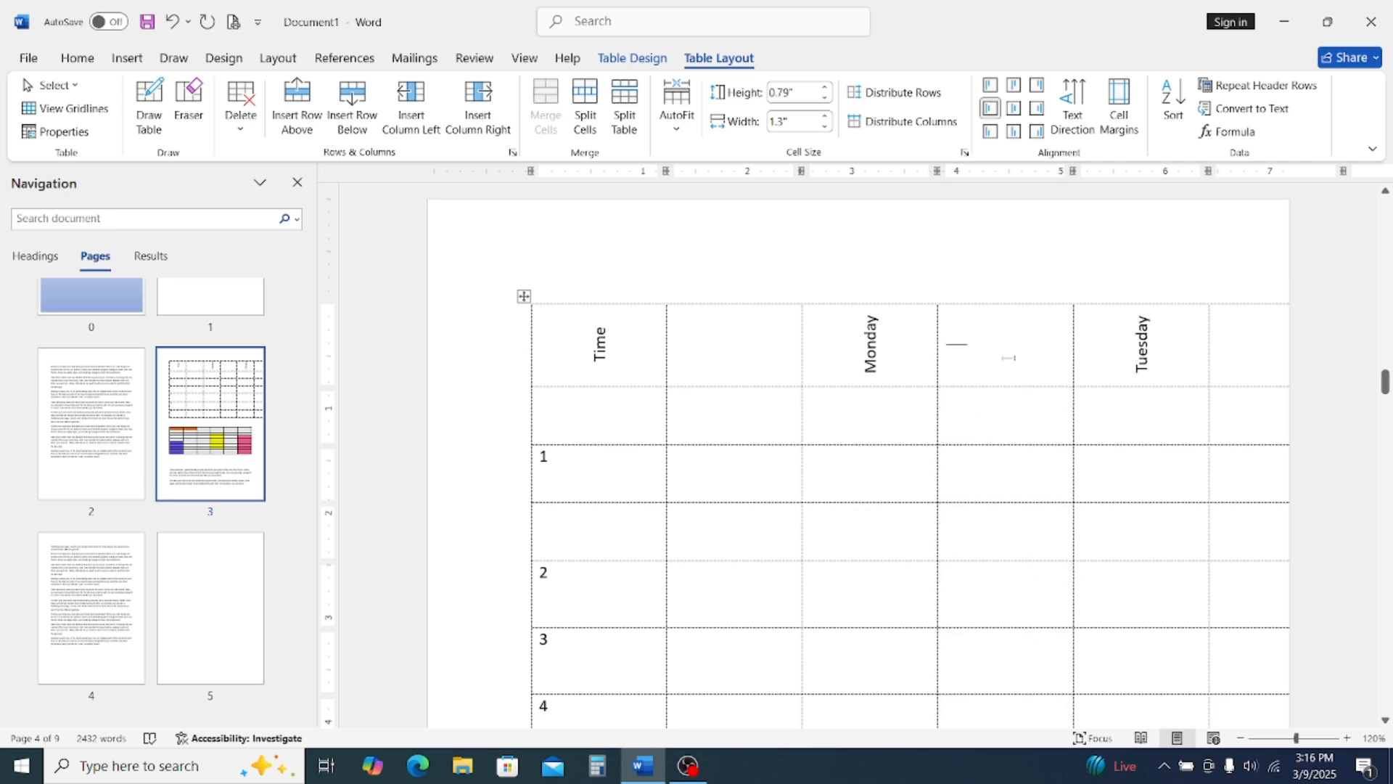
Move the widened table left so that it starts at the page's left edge
scroll(1010, 359, "down", 2)
scroll(1010, 359, "up", 2)
scroll(880, 408, "down", 4)
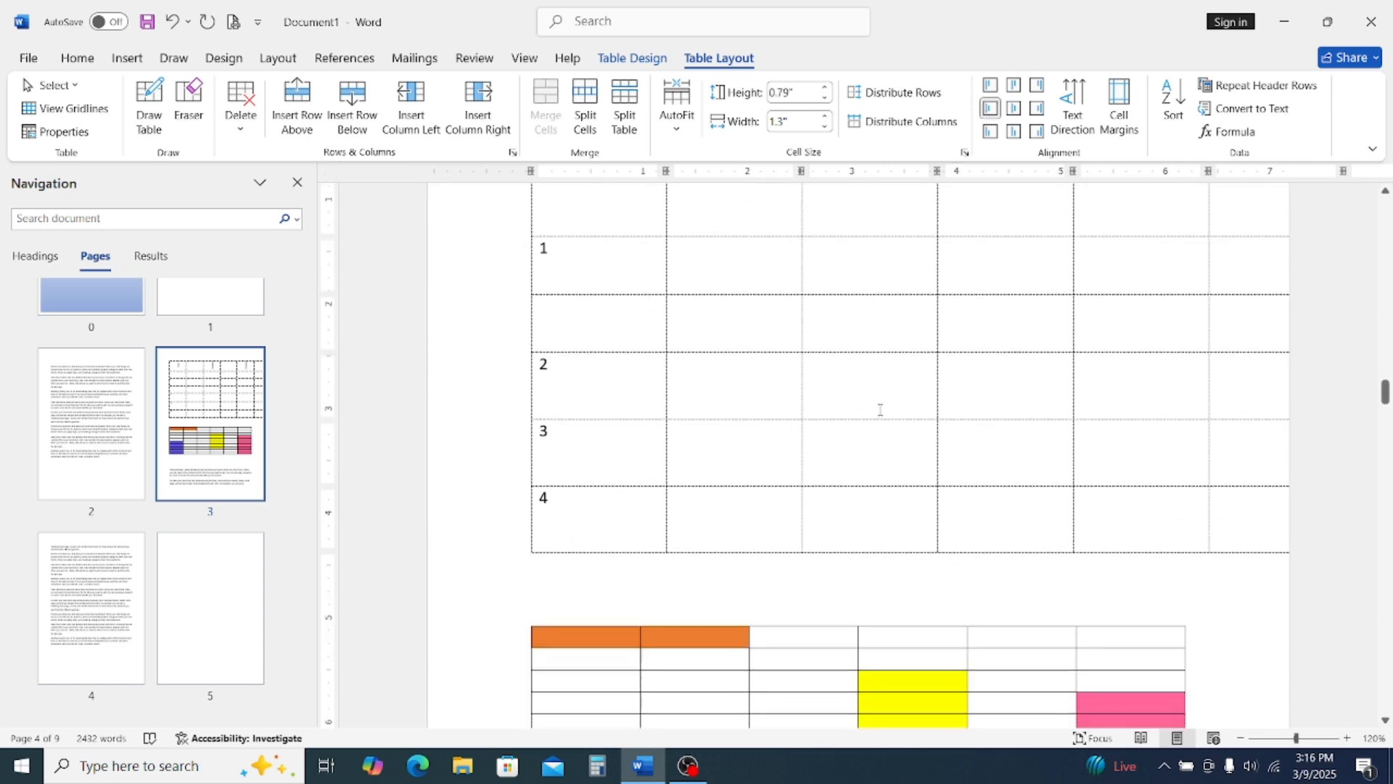
scroll(880, 408, "up", 2)
left_click(1277, 525)
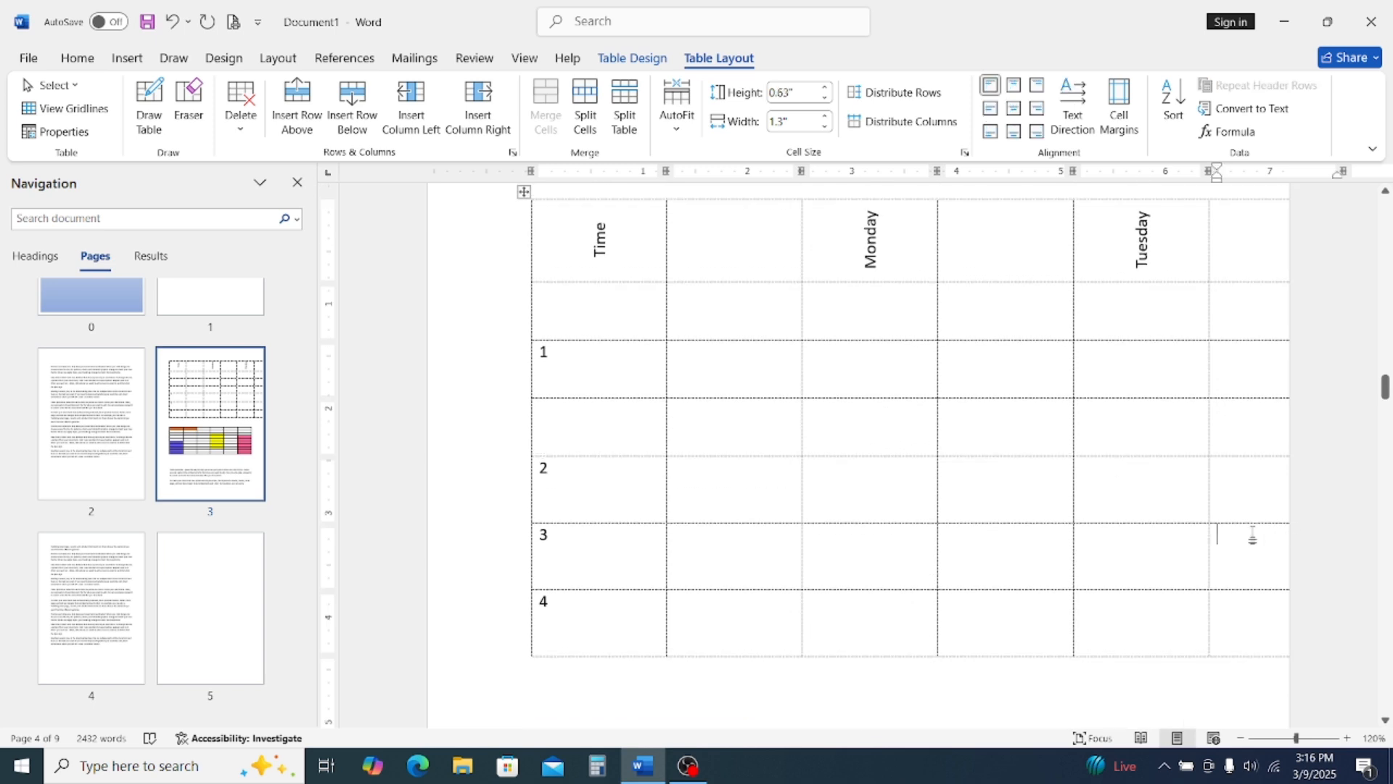
left_click(1238, 515)
scroll(1237, 515, "down", 4)
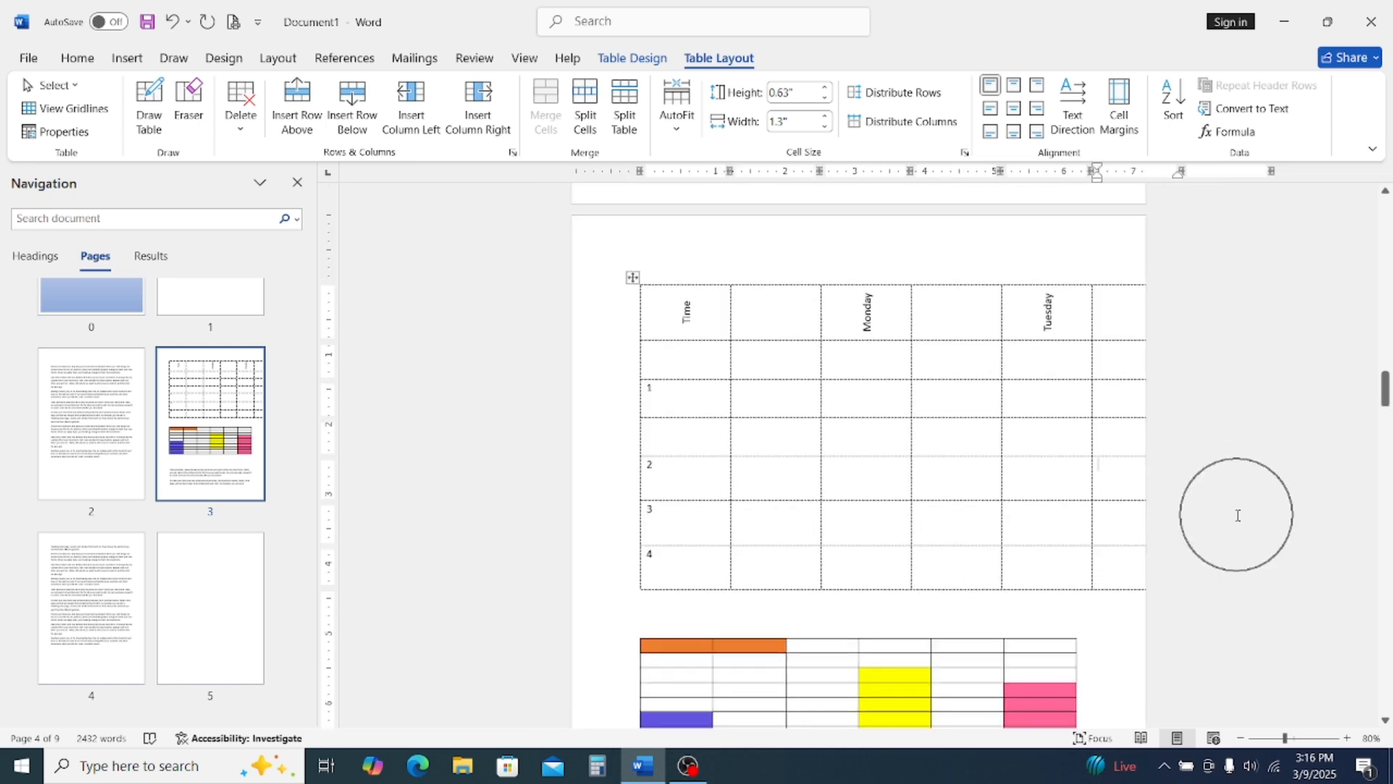
left_click(633, 278)
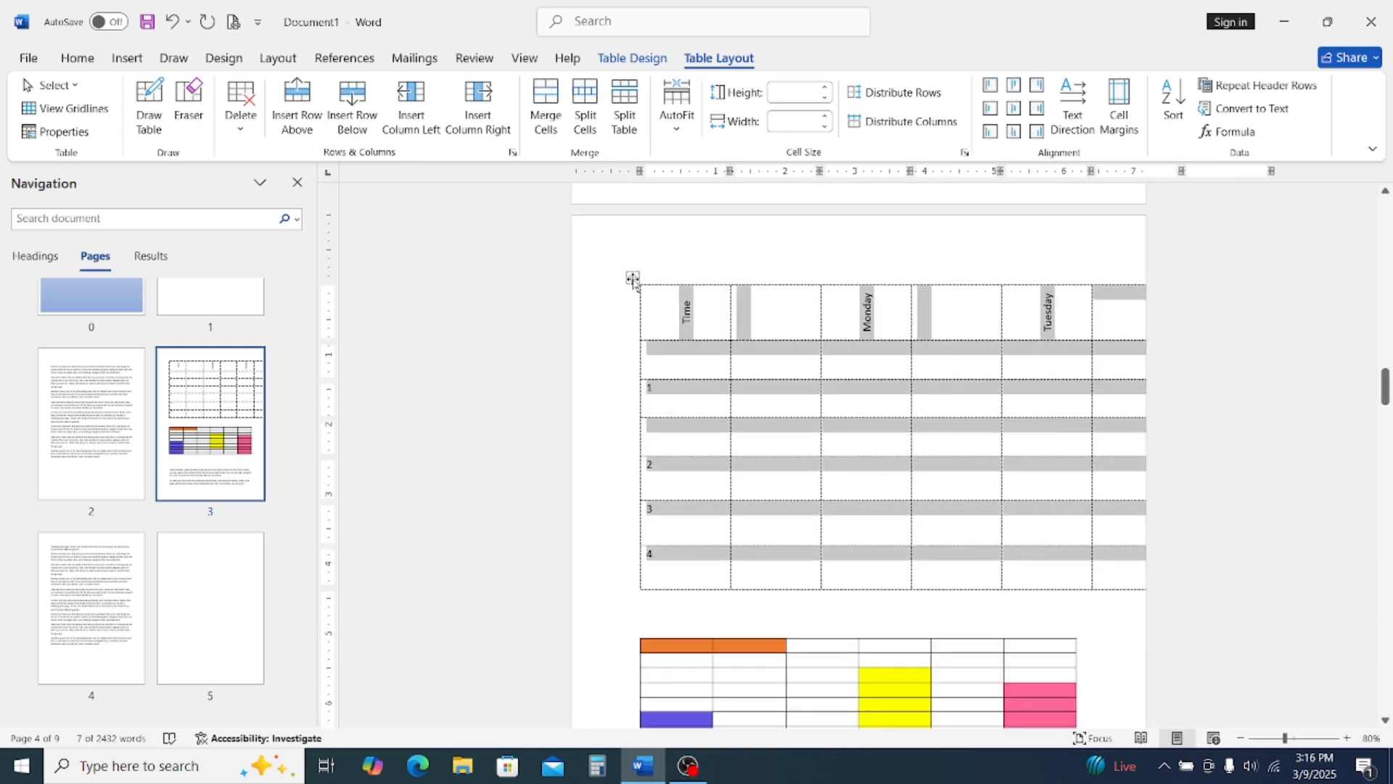
left_click_drag(629, 277, 621, 279)
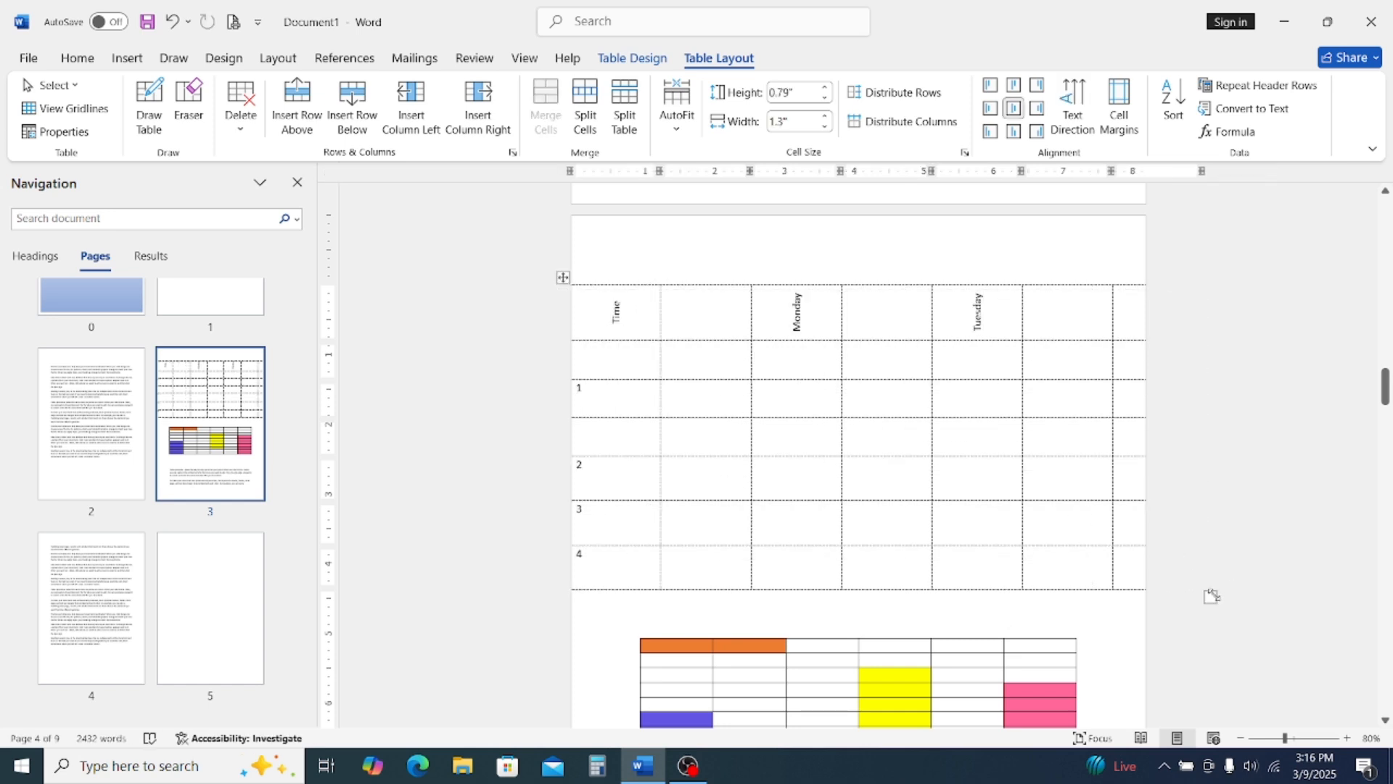
Shrink the table's width and height and shift it slightly right so it fits between the page edges
left_click_drag(1212, 597, 1117, 595)
left_click_drag(563, 276, 605, 276)
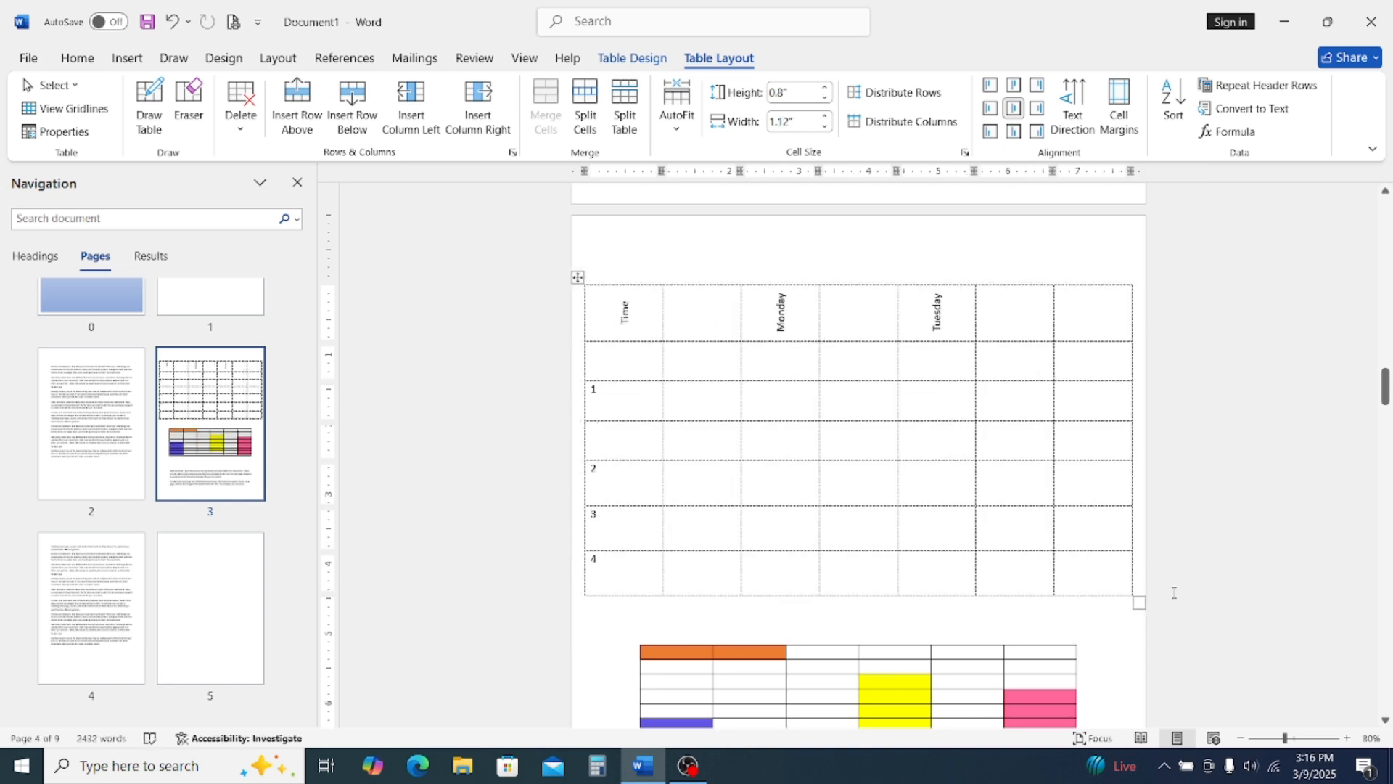
left_click_drag(1139, 602, 1116, 522)
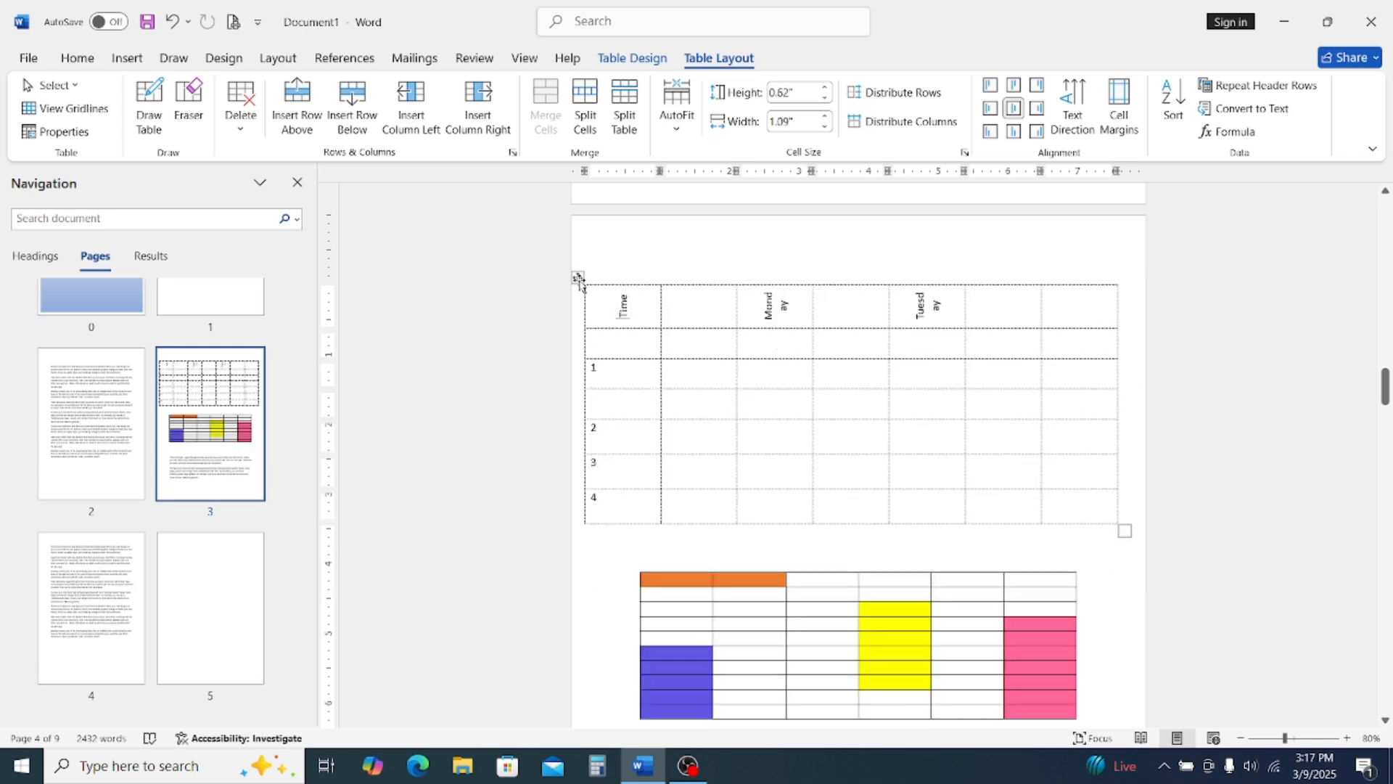
Move the timetable right until its right side meets the page edge, and close the Navigation pane
left_click_drag(578, 277, 605, 290)
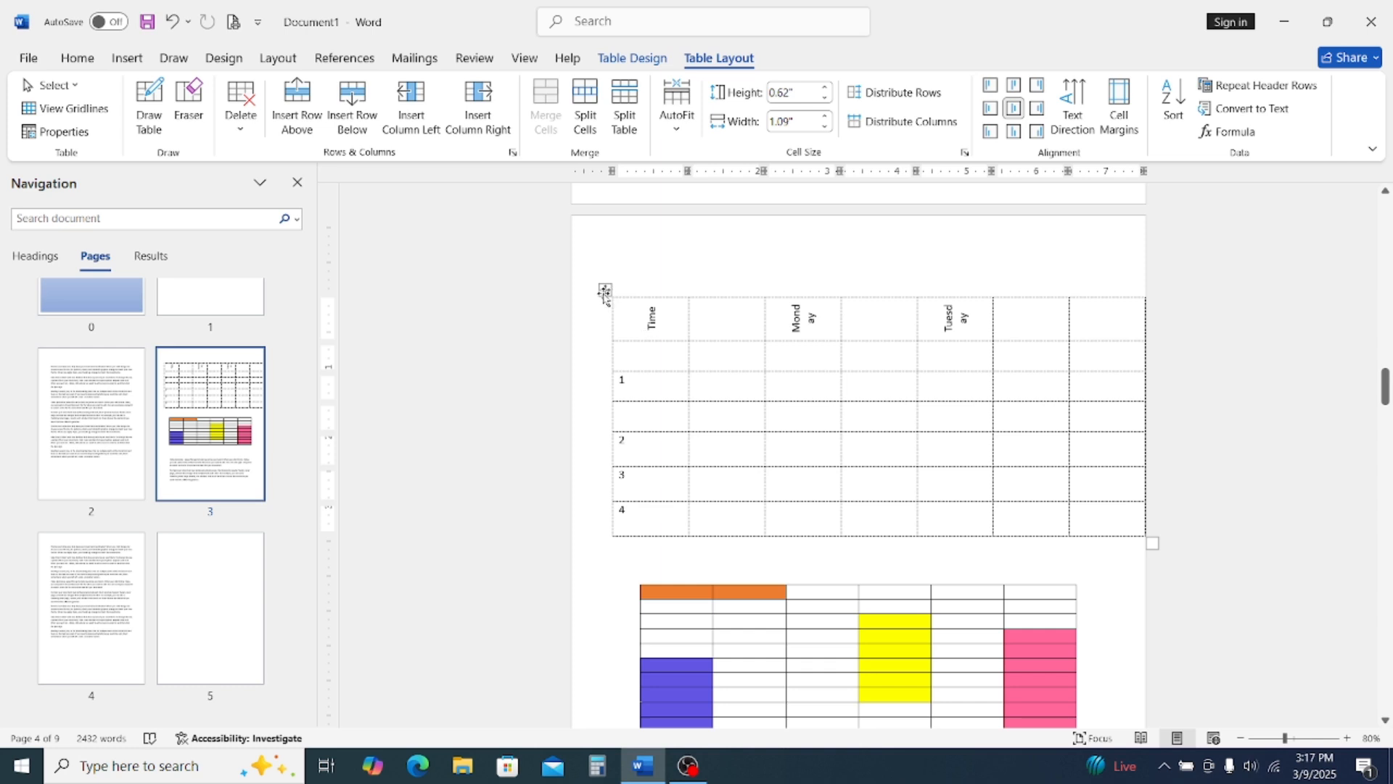
left_click(593, 294)
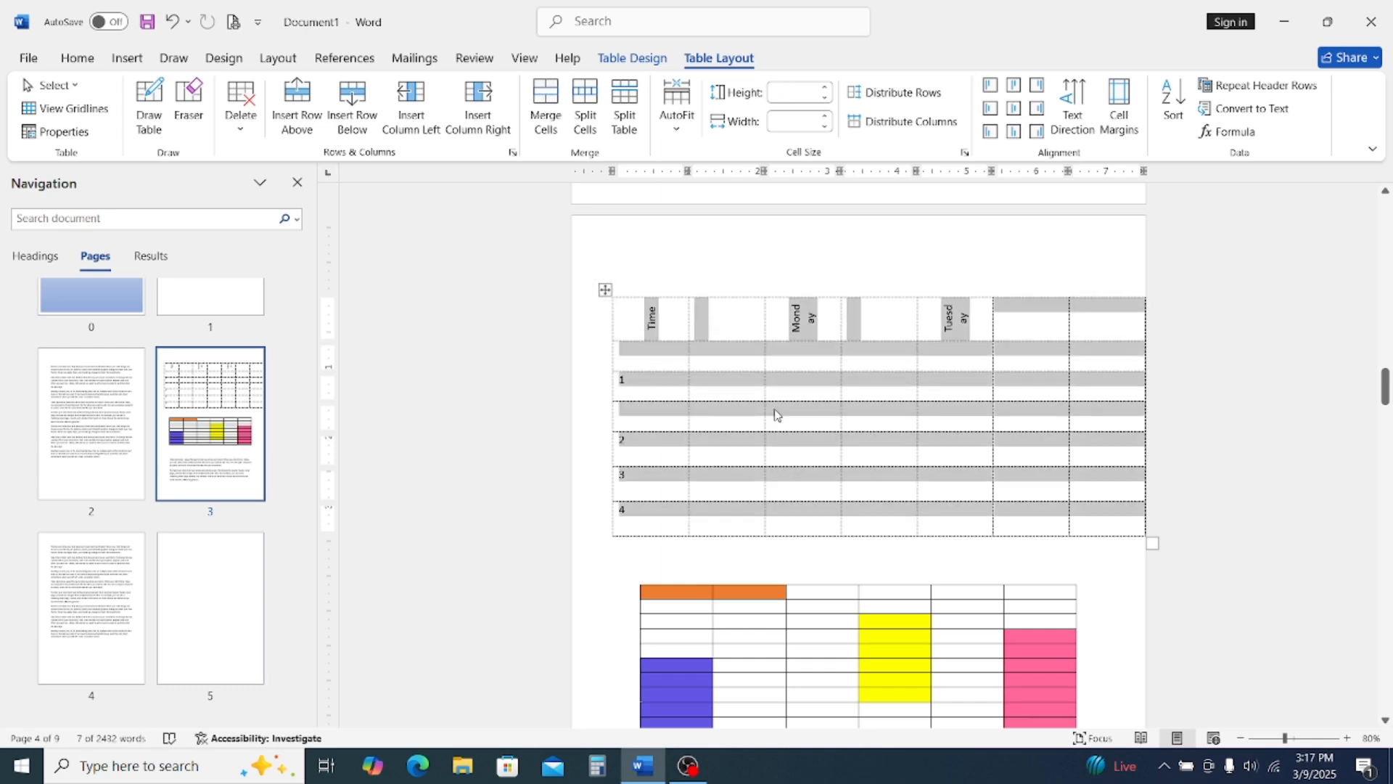
left_click(888, 329)
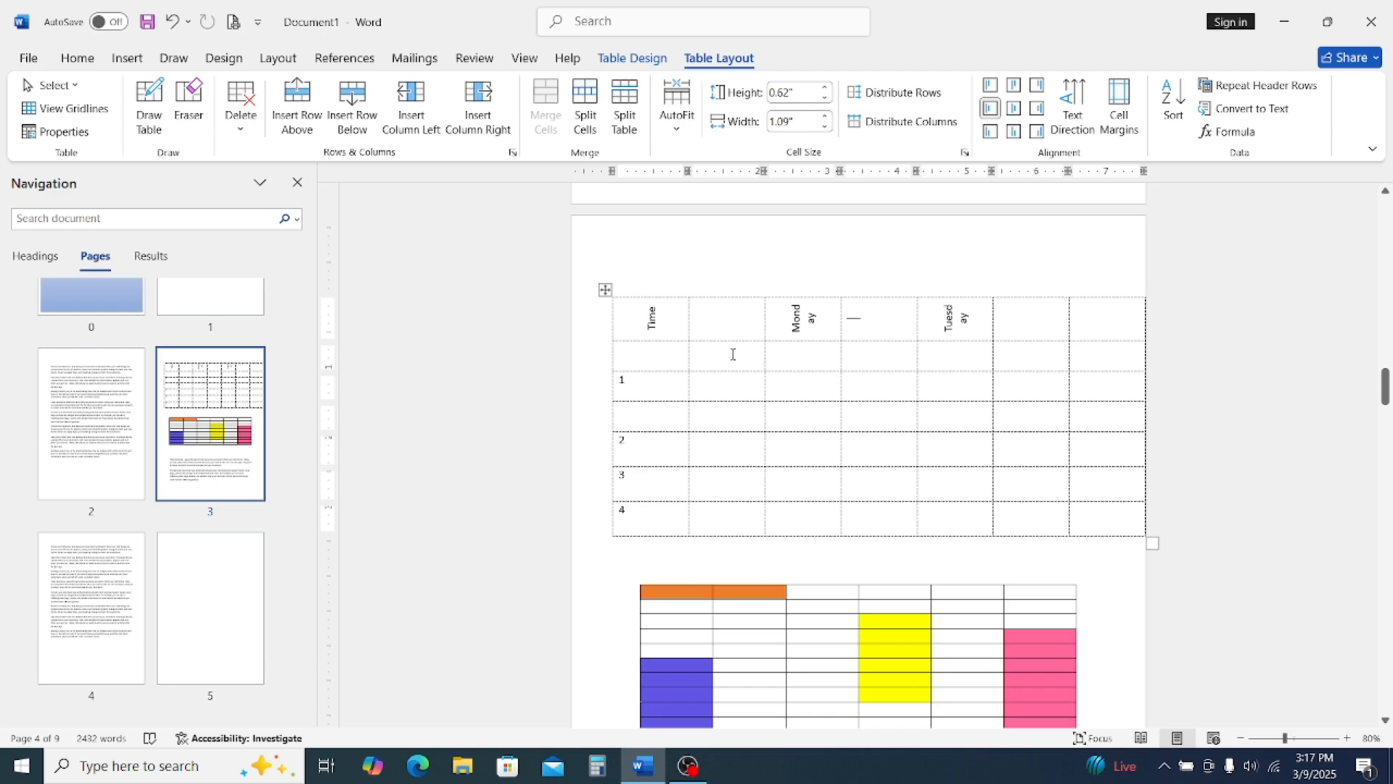
scroll(830, 424, "up", 5)
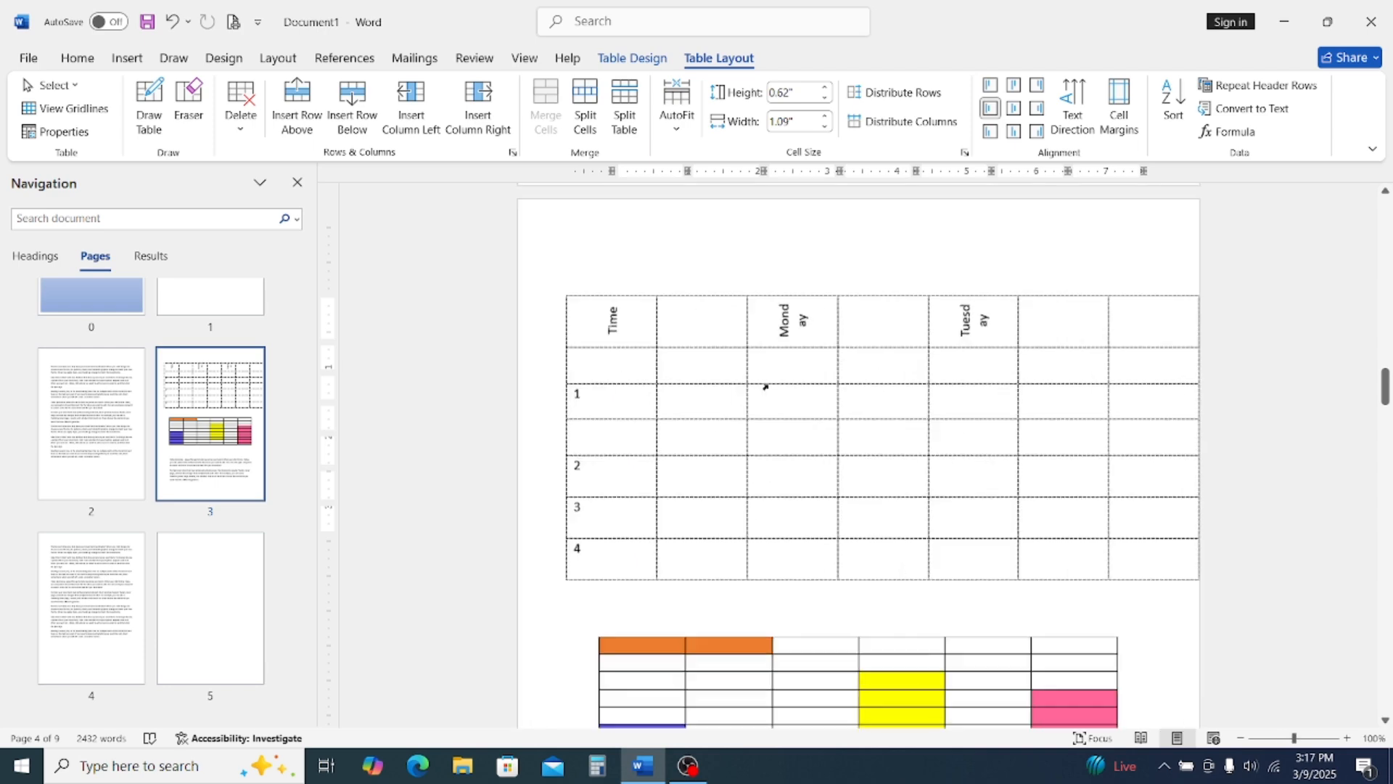
left_click(297, 183)
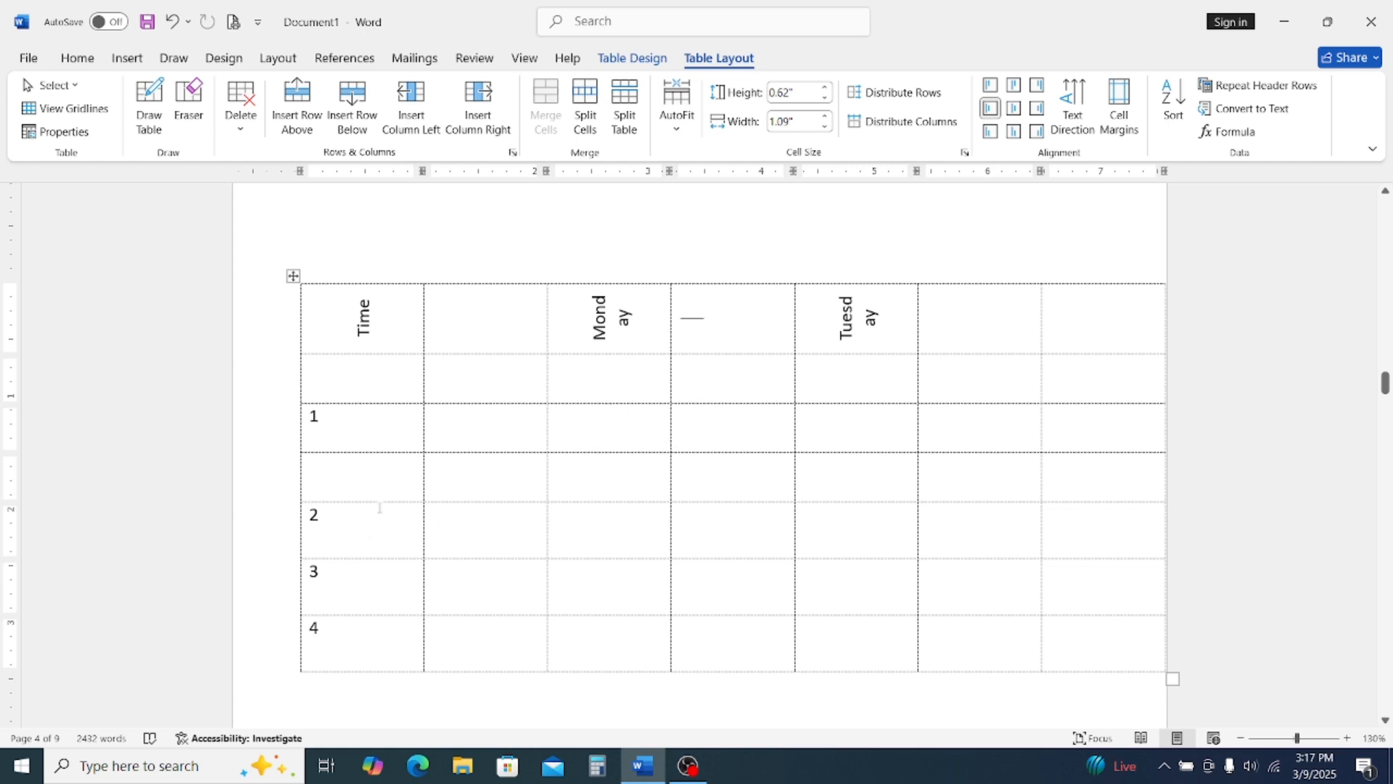
Split the timetable into two tables at the empty row below row "1"
left_click(450, 482)
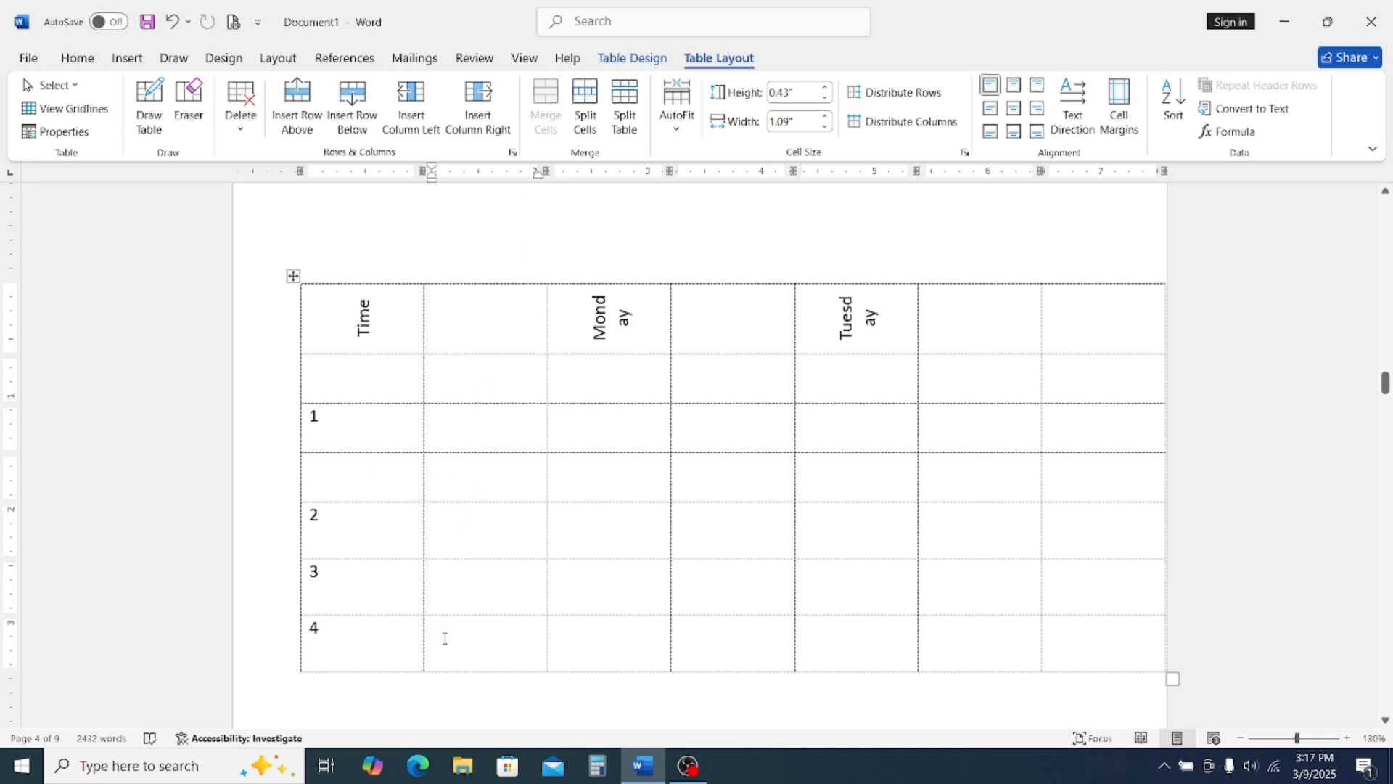
left_click(624, 109)
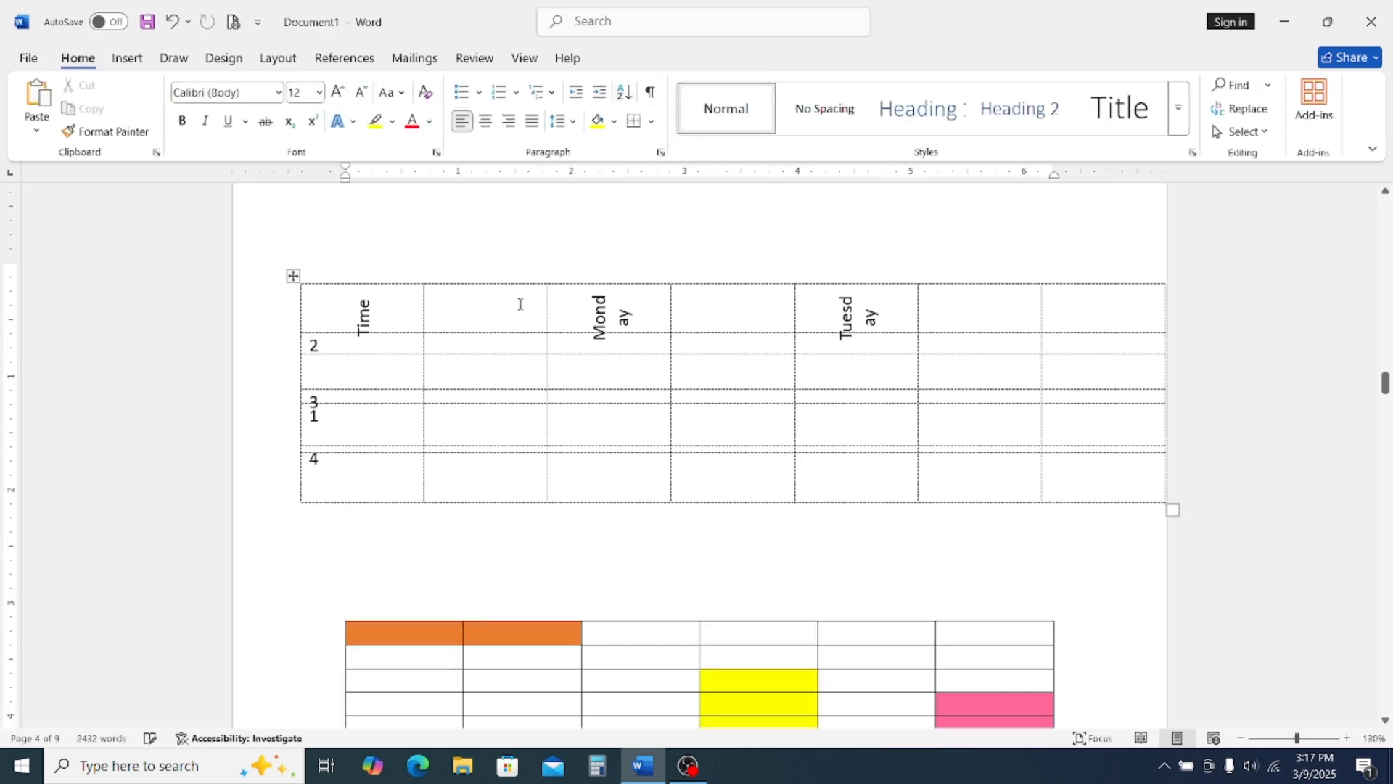
scroll(482, 445, "down", 5)
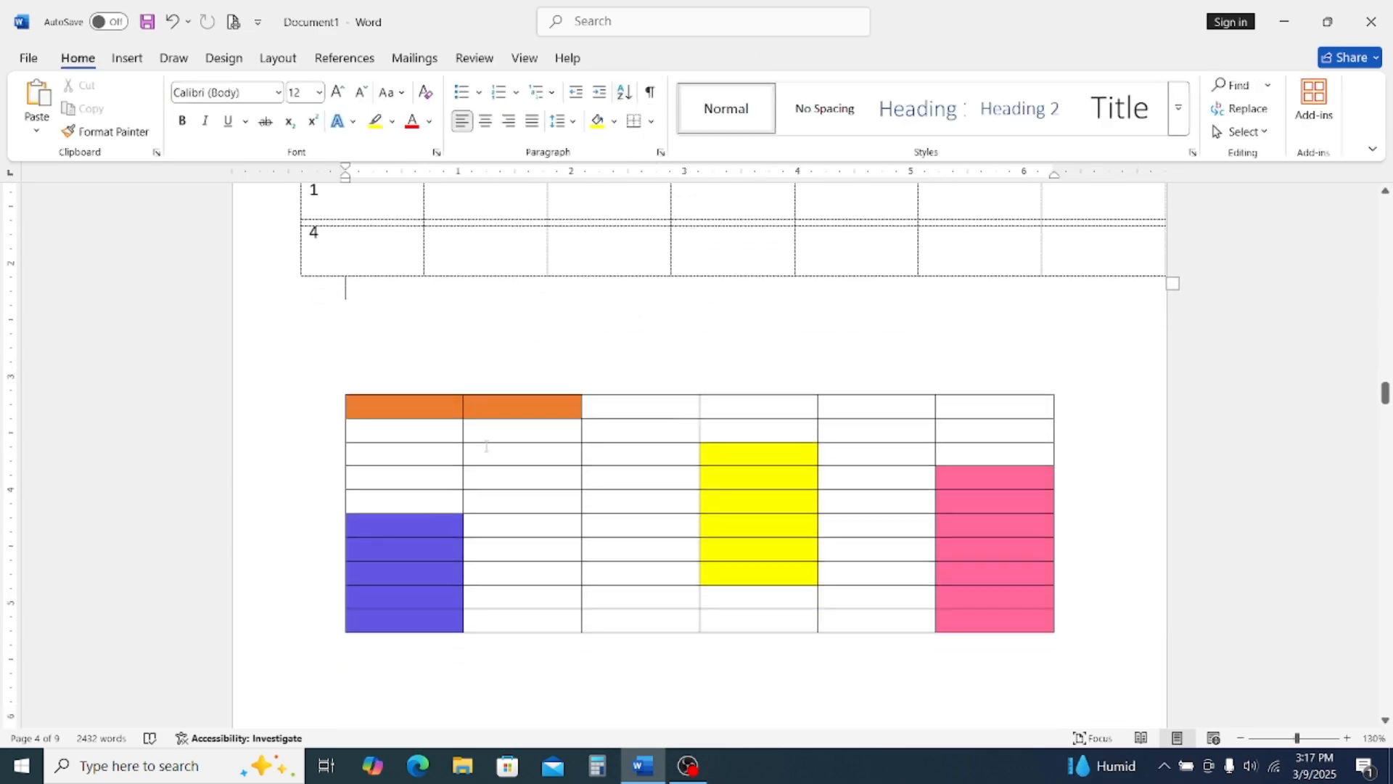
scroll(486, 446, "up", 3)
scroll(486, 446, "up", 1)
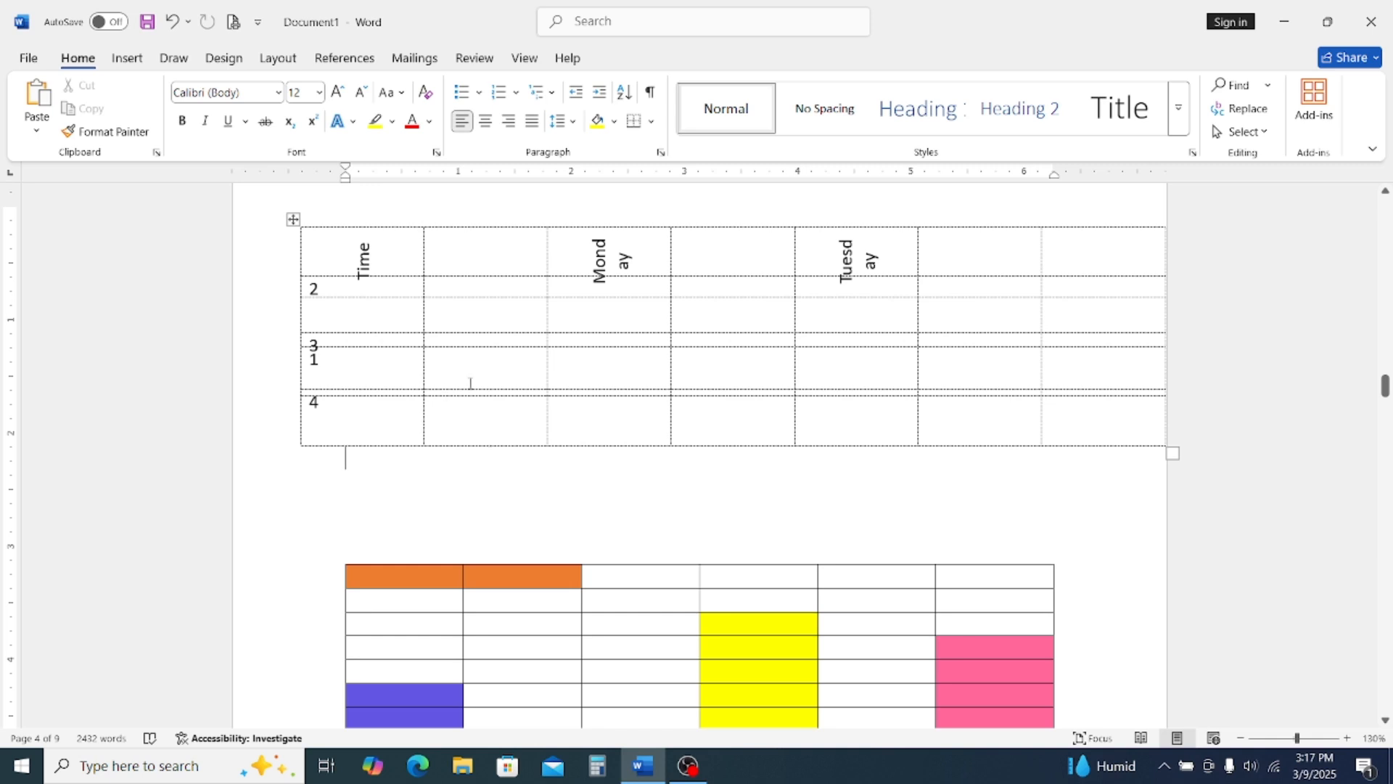
Move the split-off table with rows 2 to 4 down so it sits clear below the upper table
left_click(582, 367)
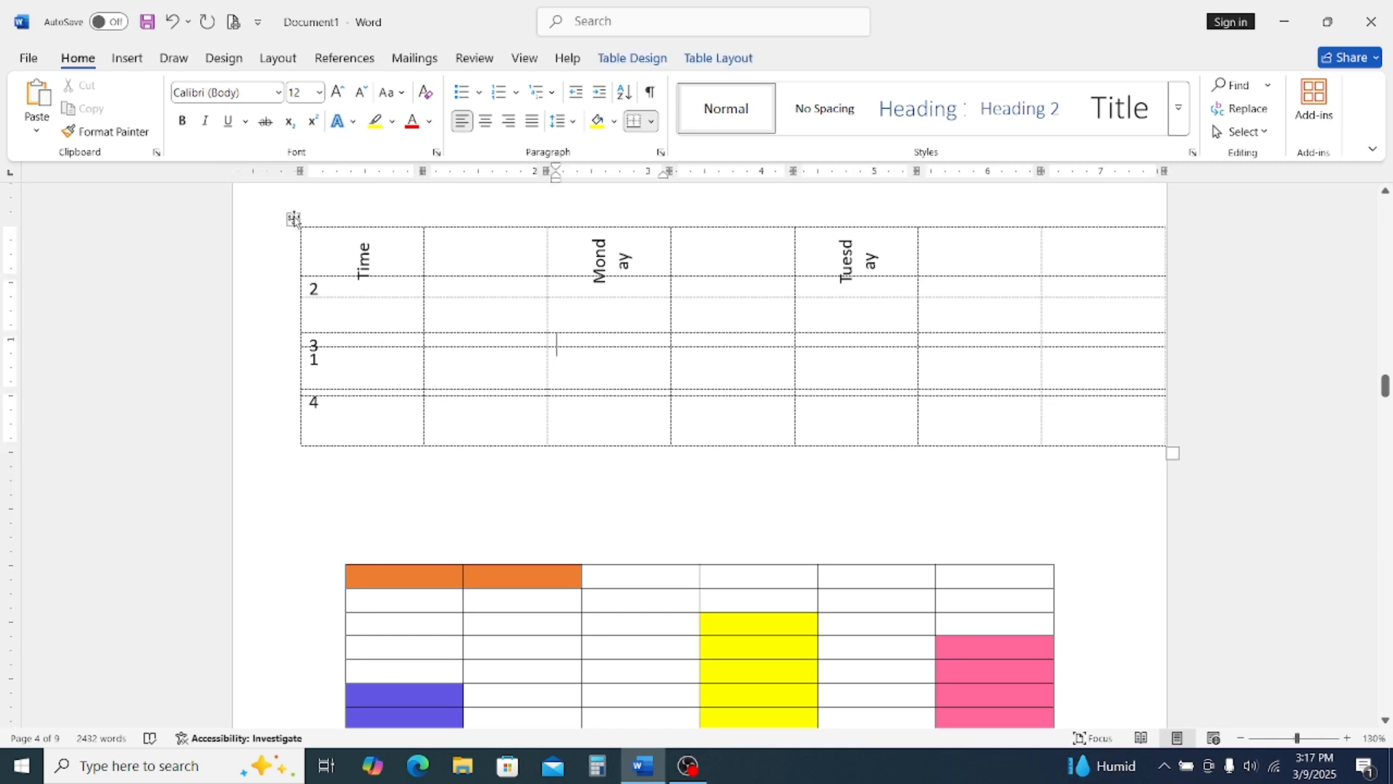
left_click_drag(293, 219, 311, 501)
scroll(371, 468, "down", 3)
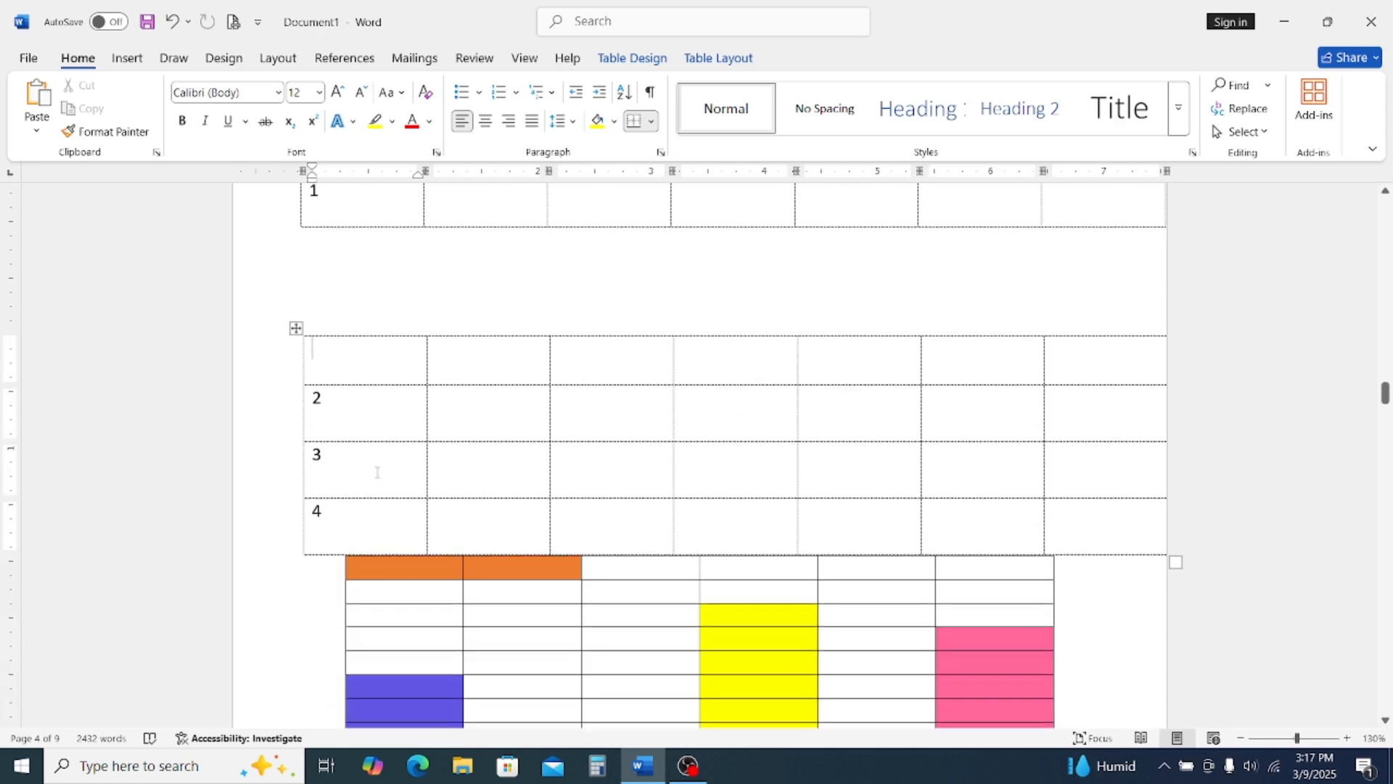
scroll(371, 468, "up", 2)
scroll(371, 468, "up", 3)
left_click(467, 374)
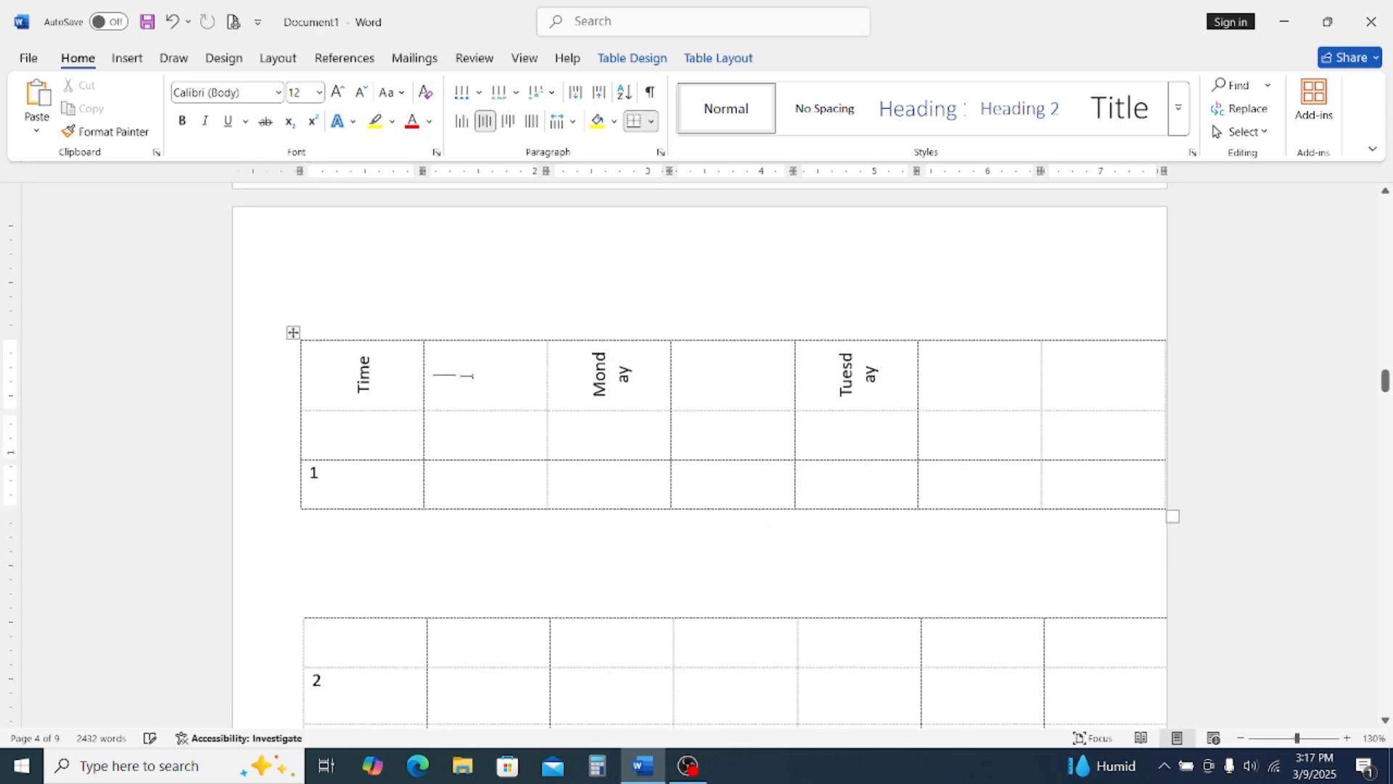
Shift the split-off table left and slightly up so it fits within the page above the coloured table
scroll(344, 438, "down", 5)
left_click(428, 396)
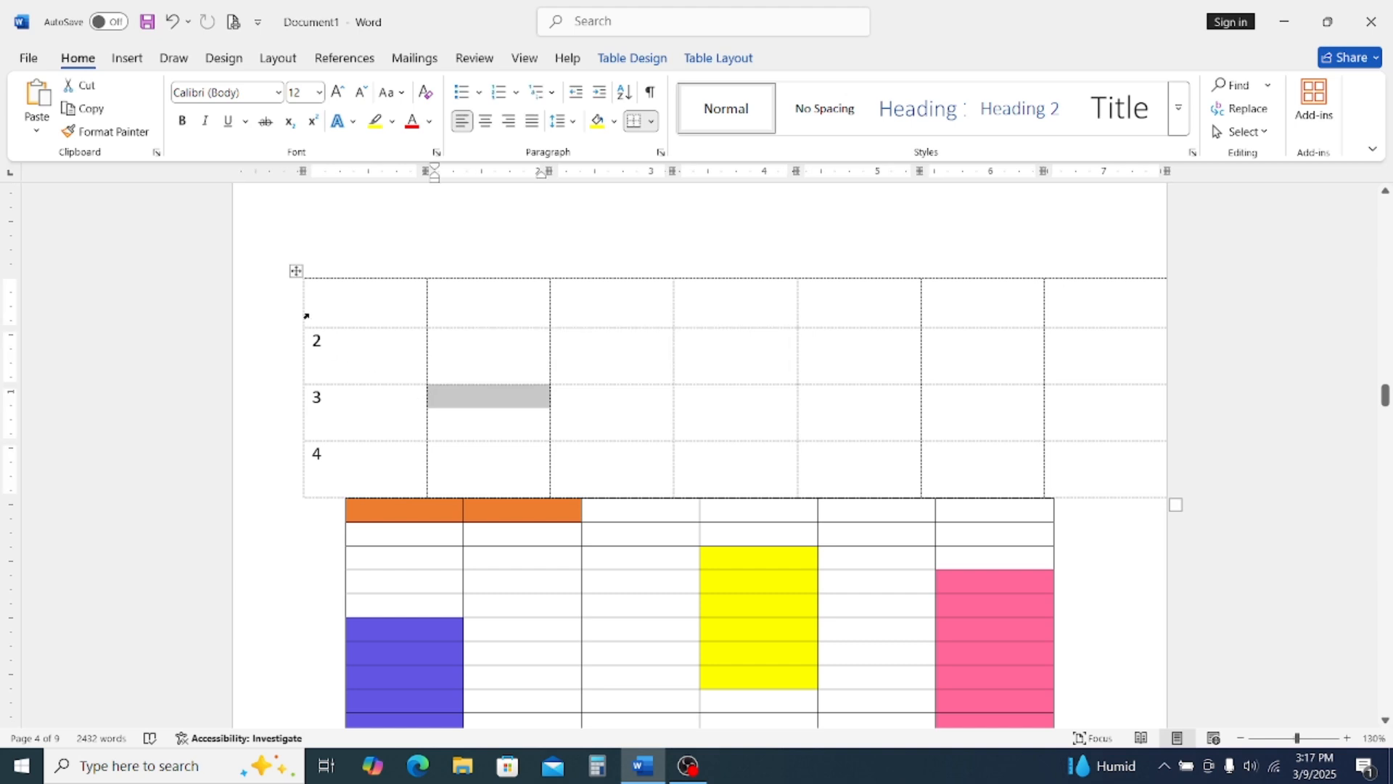
left_click_drag(298, 270, 289, 231)
scroll(505, 397, "up", 2)
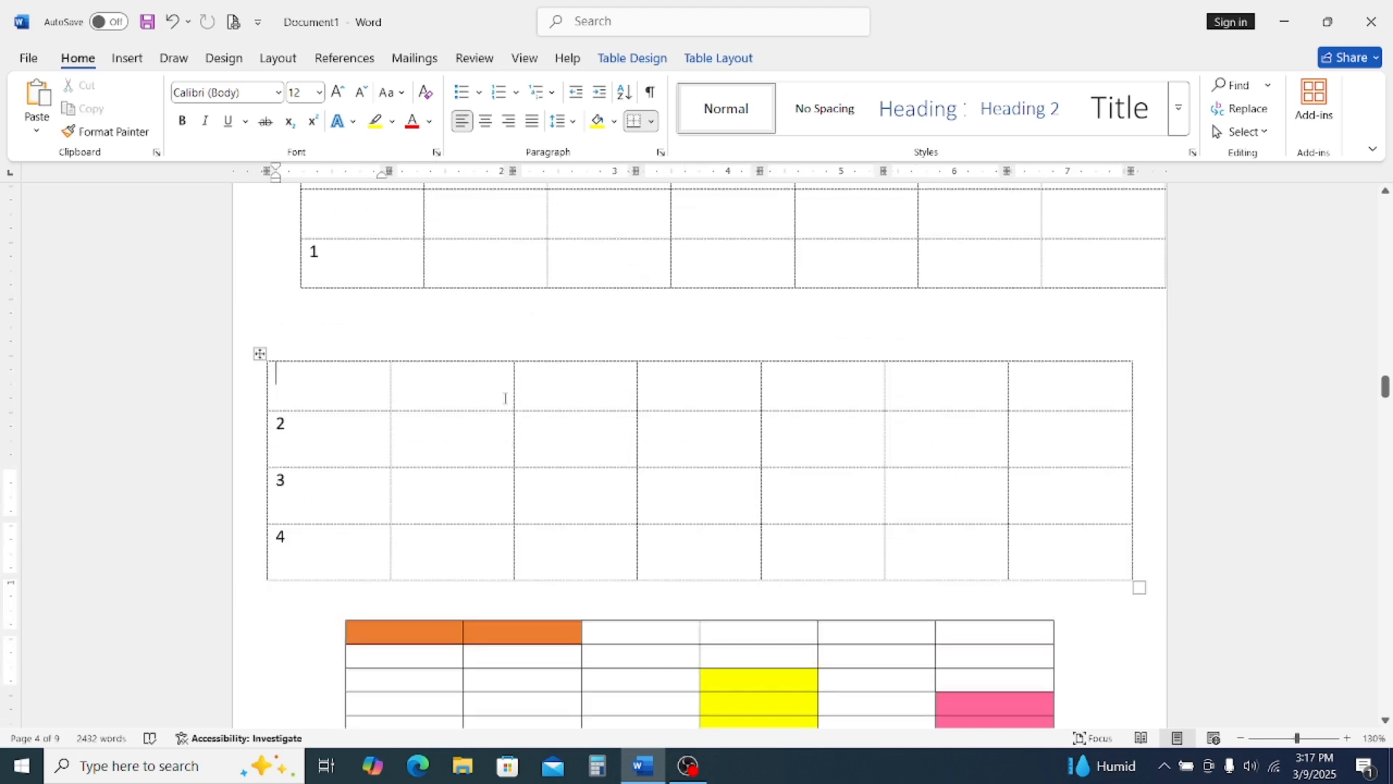
scroll(505, 397, "up", 2)
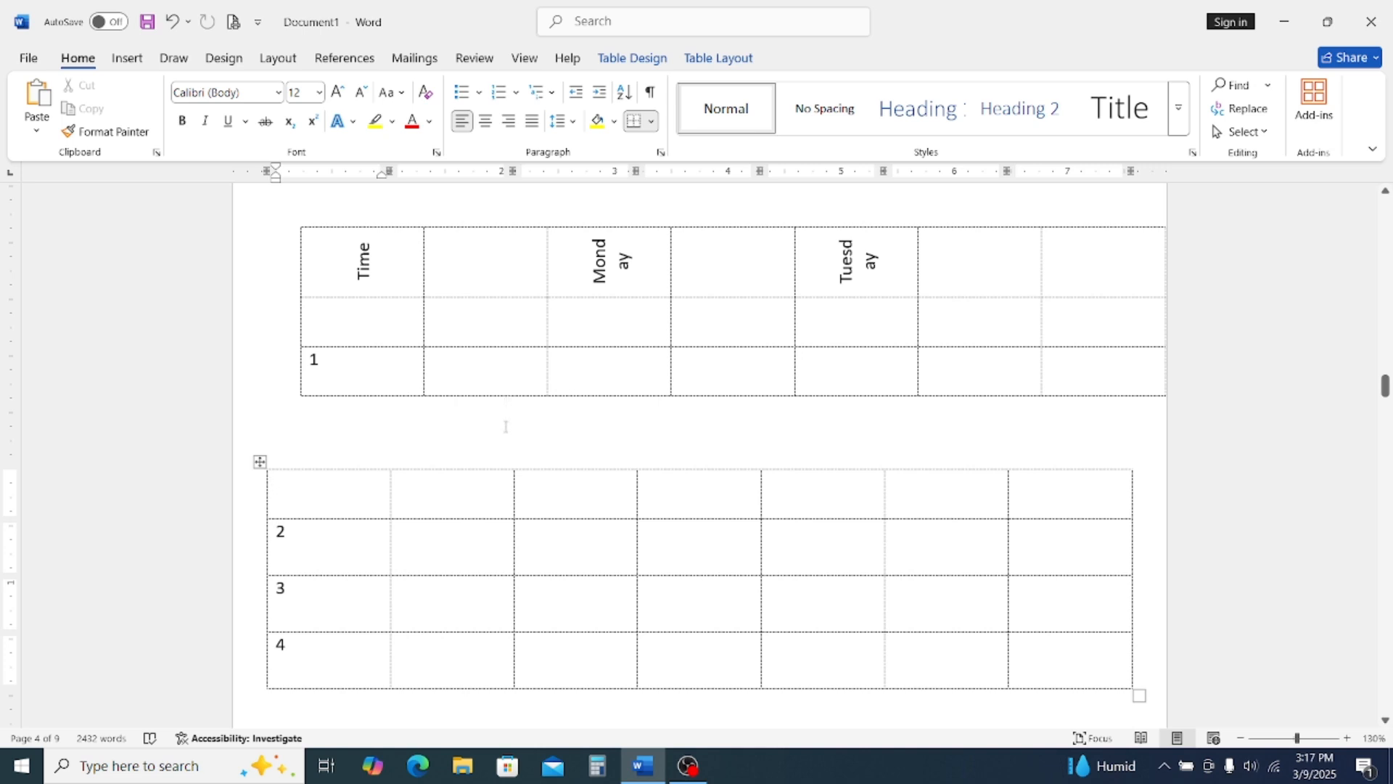
Delete the empty column between "Time" and "Monday" in the upper table
left_click(716, 60)
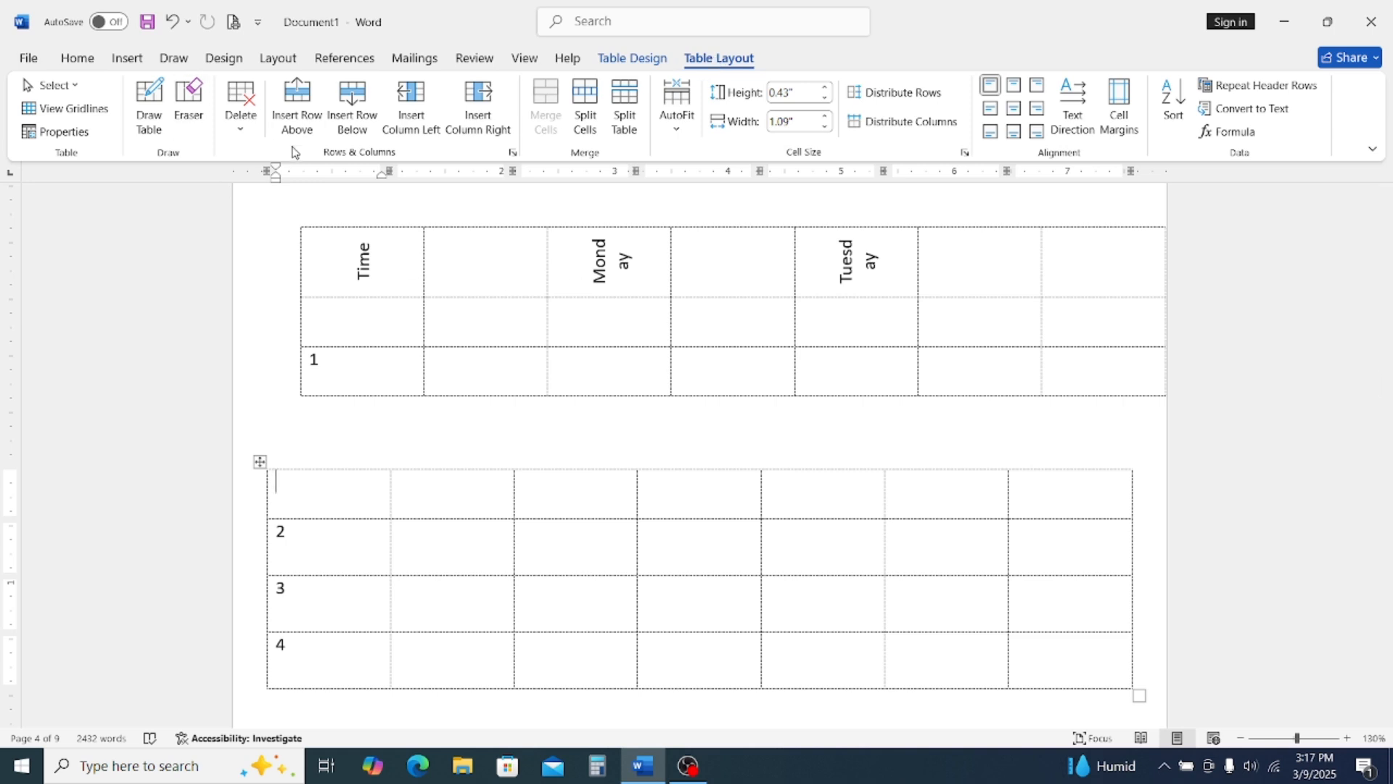
left_click(464, 383)
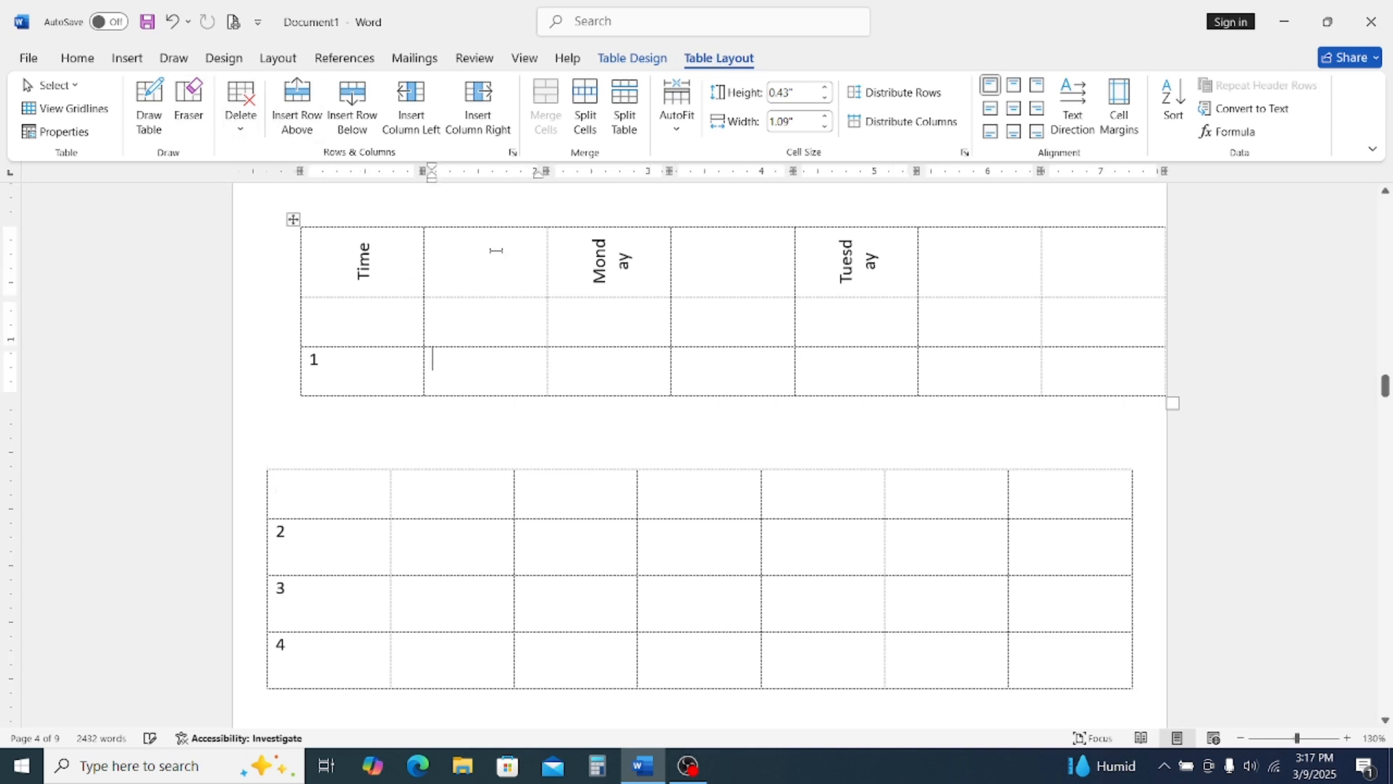
left_click_drag(482, 252, 476, 385)
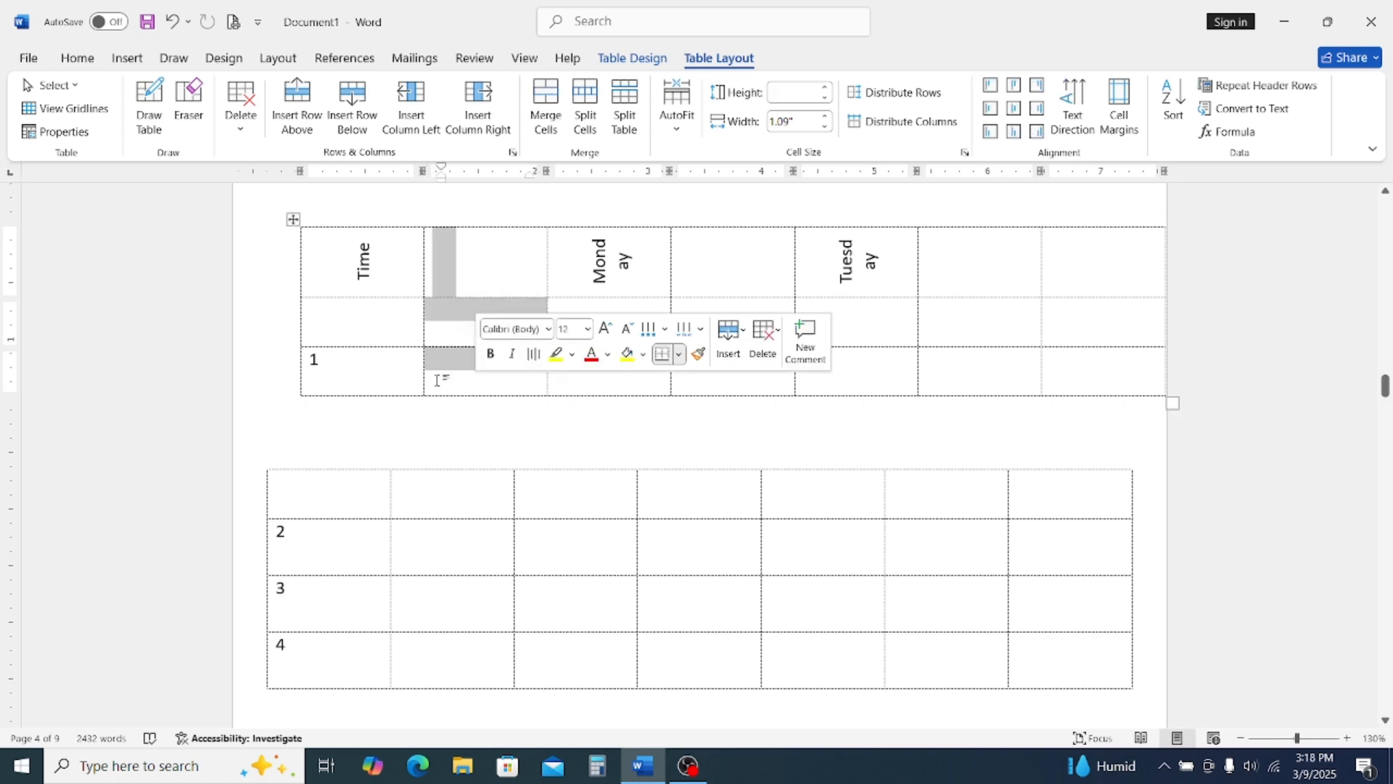
left_click(396, 488)
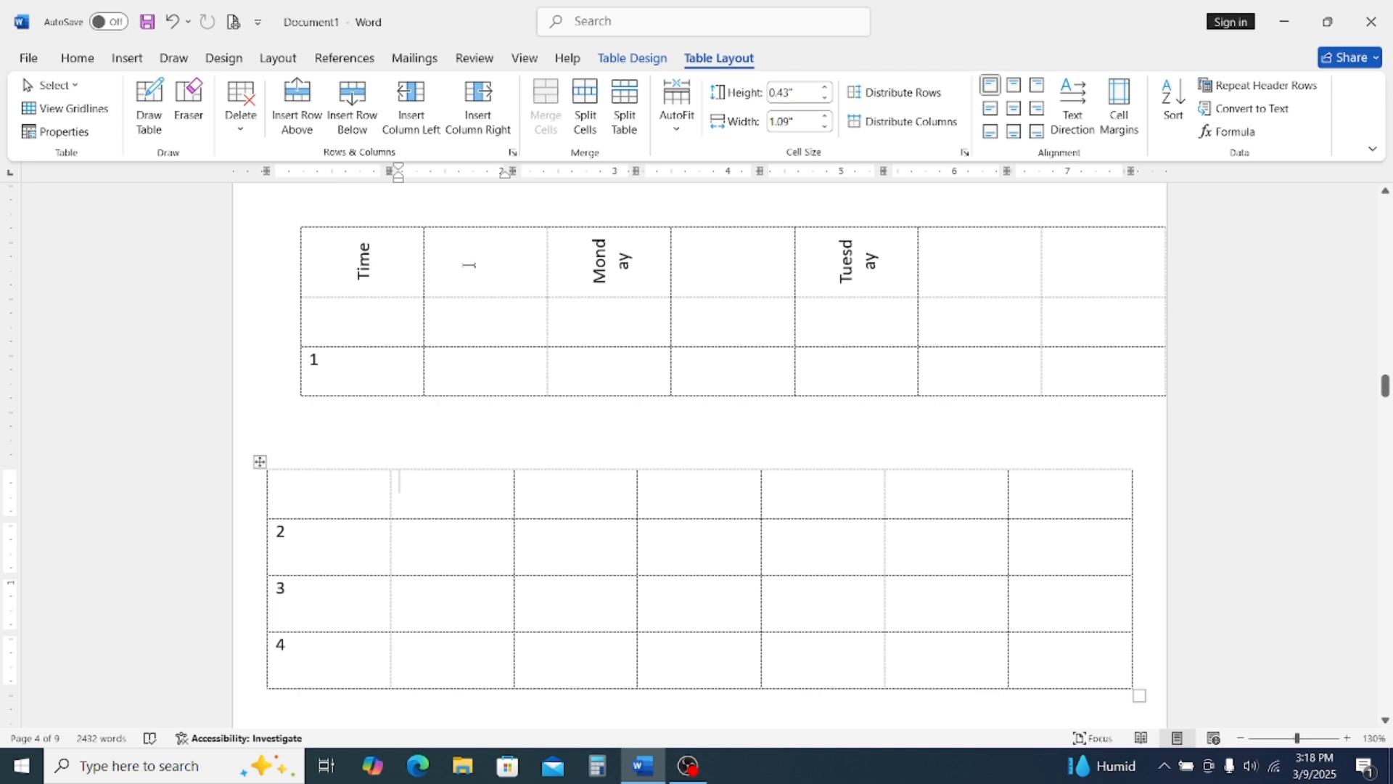
left_click_drag(468, 264, 457, 386)
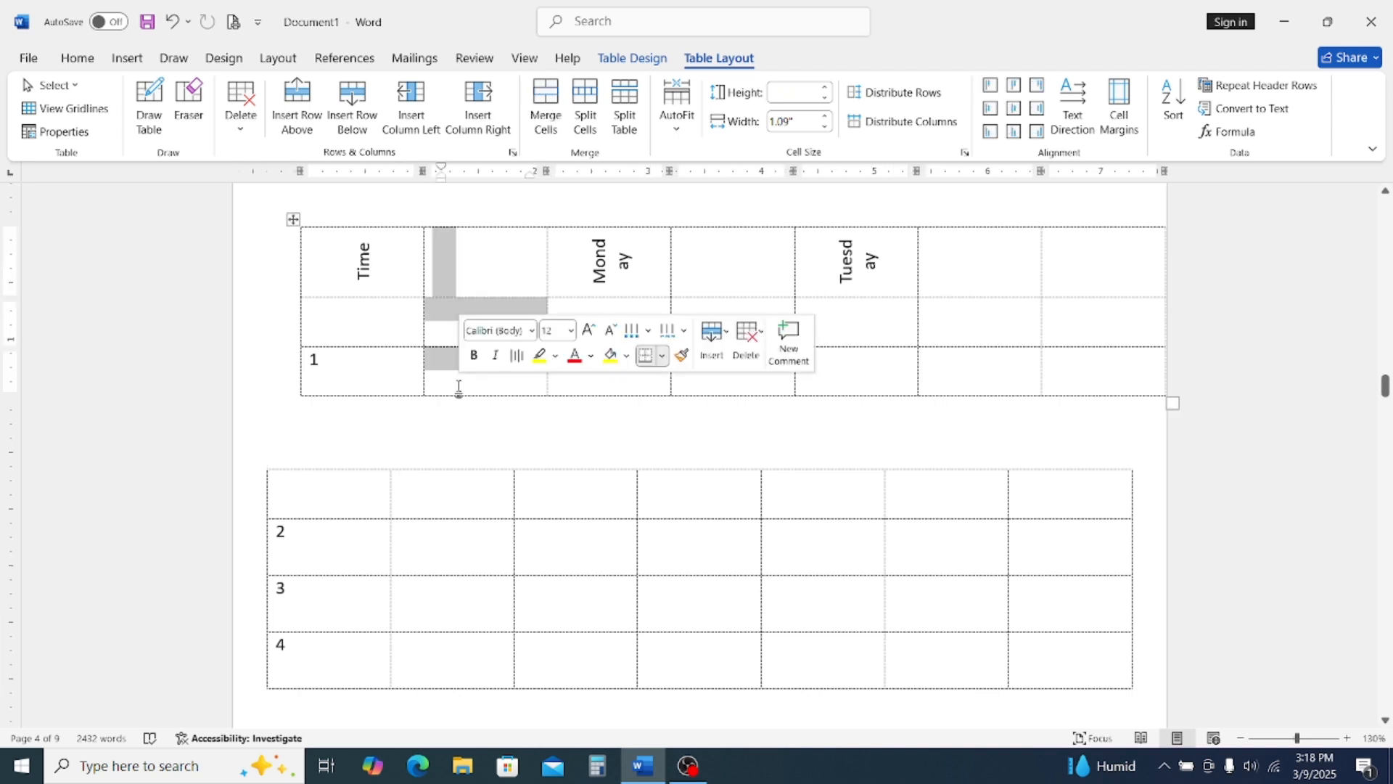
left_click(241, 127)
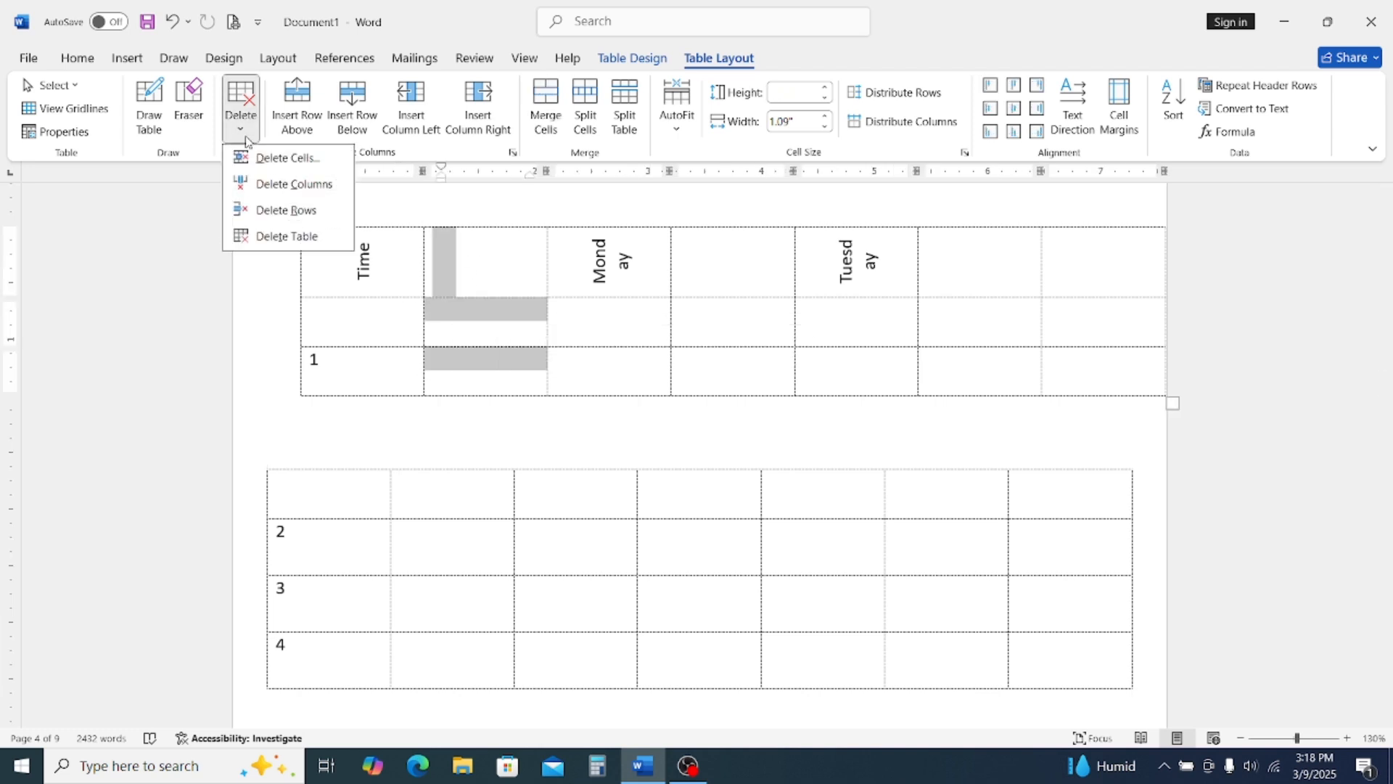
left_click(293, 184)
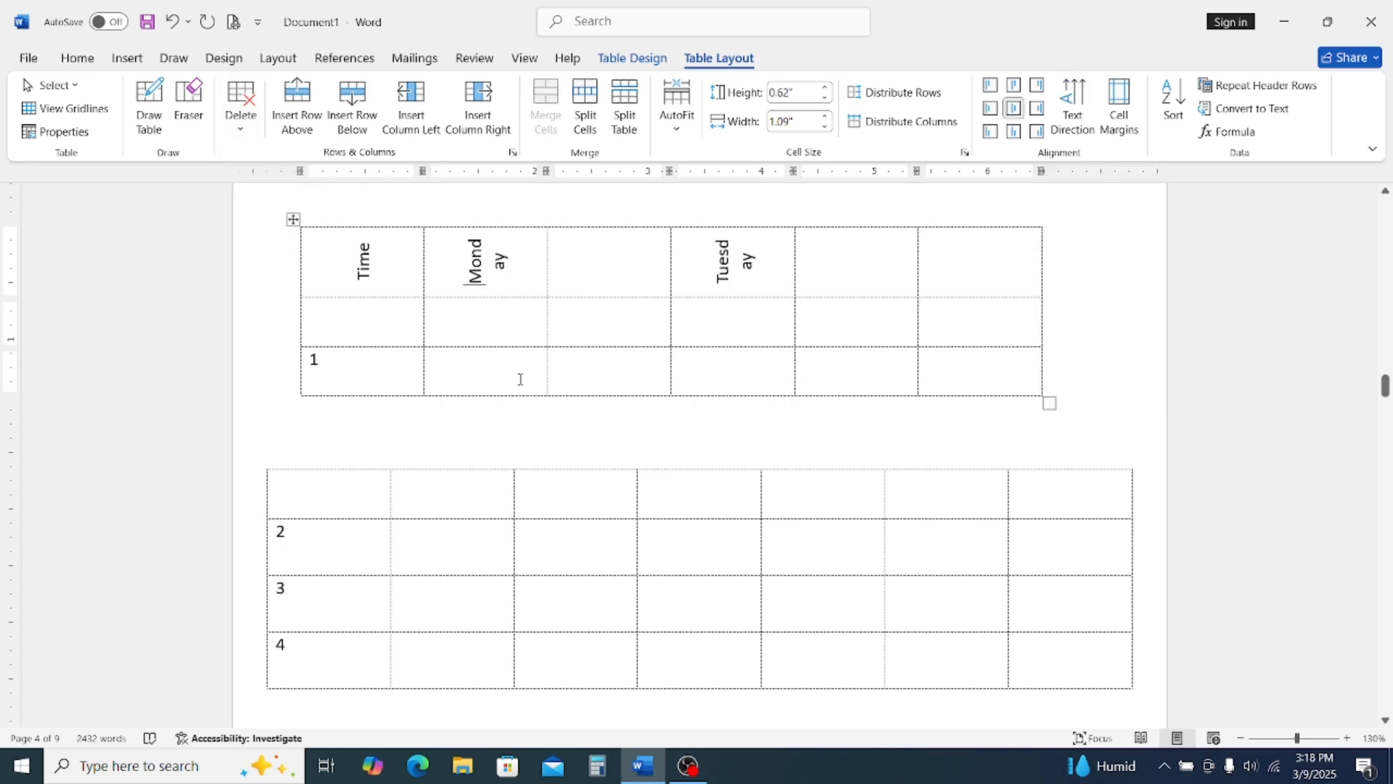
Delete the empty second row of the upper table
left_click_drag(334, 321, 943, 305)
left_click(240, 109)
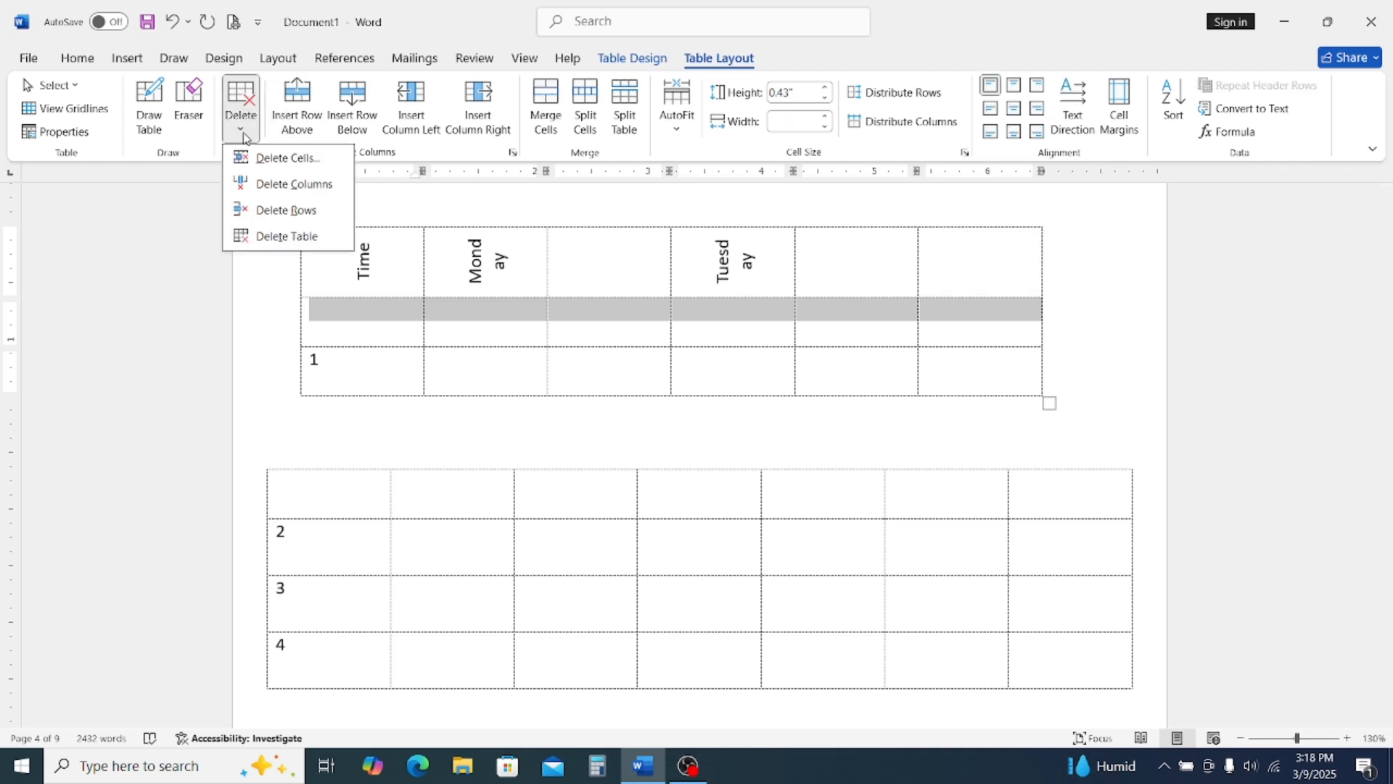
left_click(285, 210)
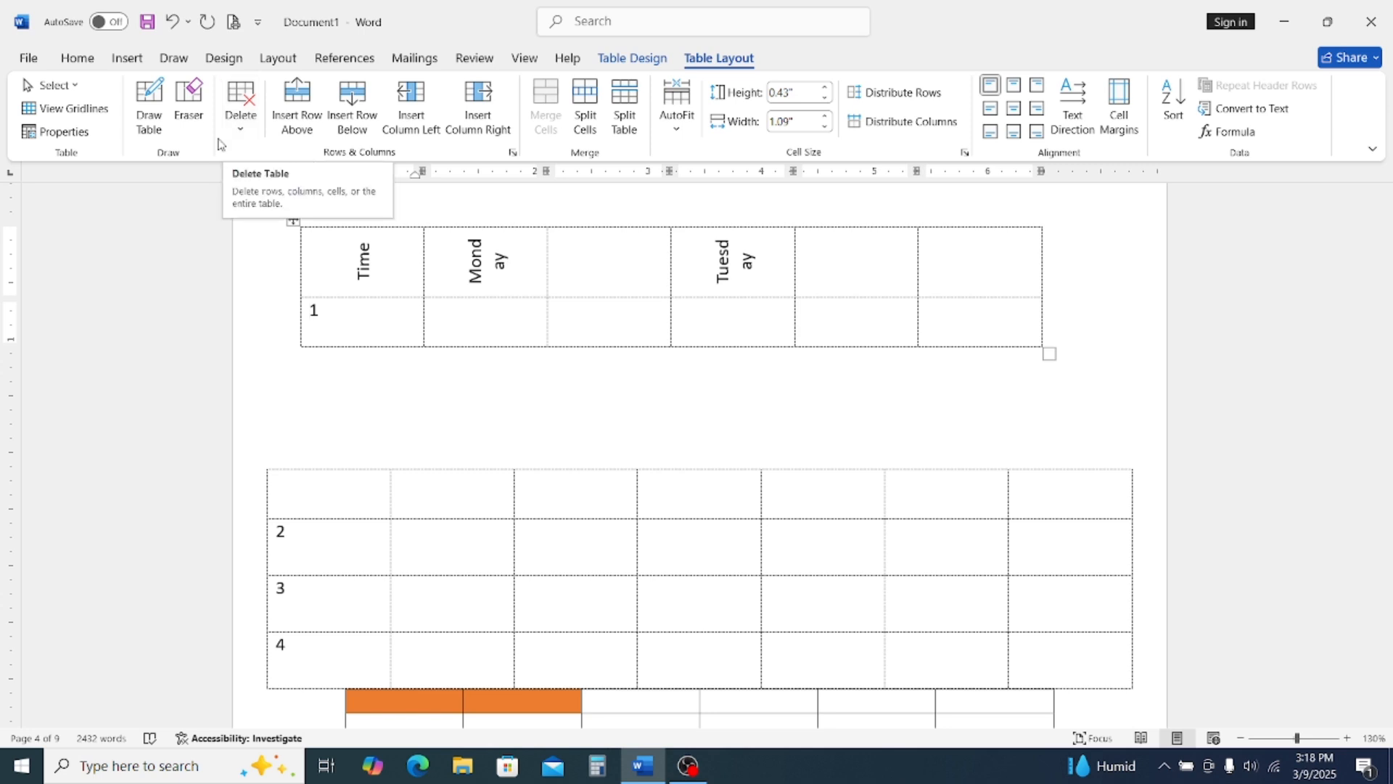
Erase the inner borders of the two columns after "Tuesday" and the row border in the empty column between "Monday" and "Tuesday"
left_click(188, 116)
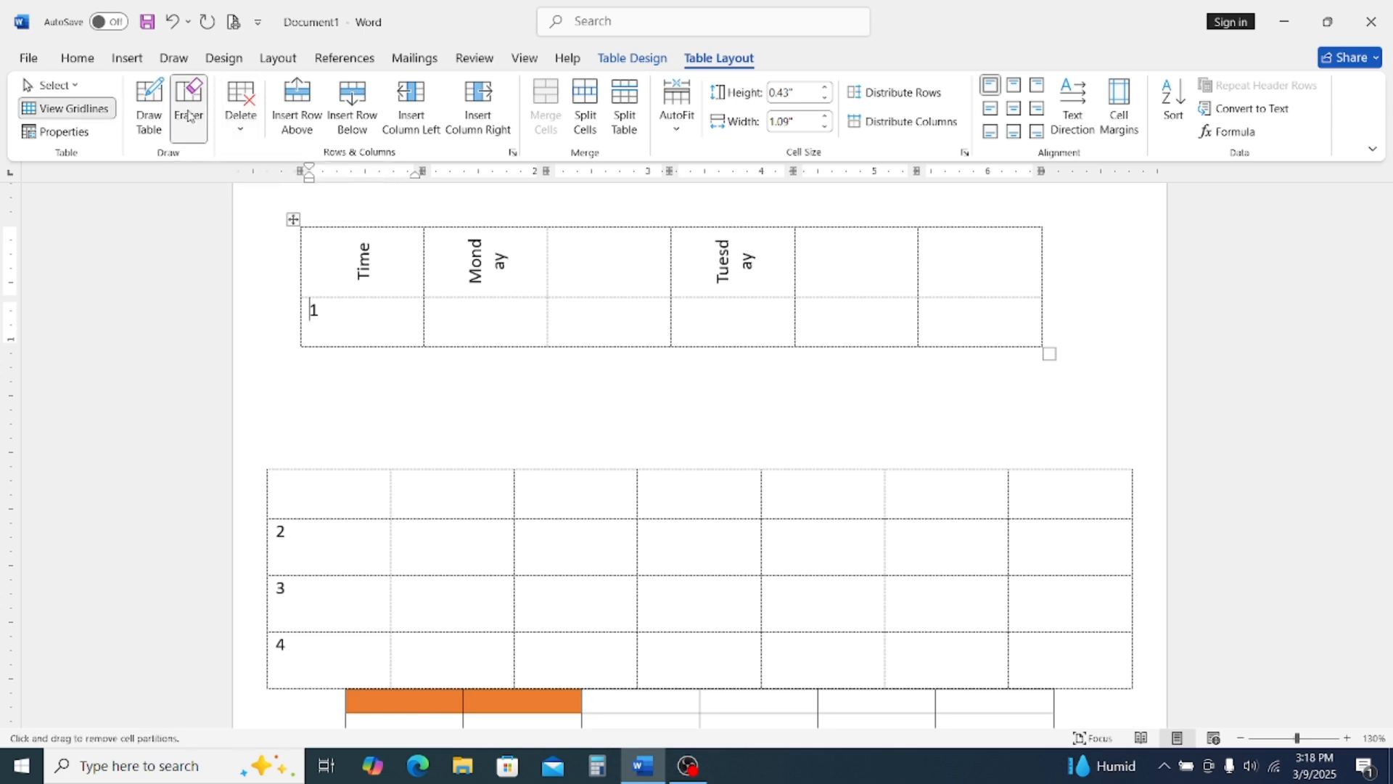
left_click(797, 262)
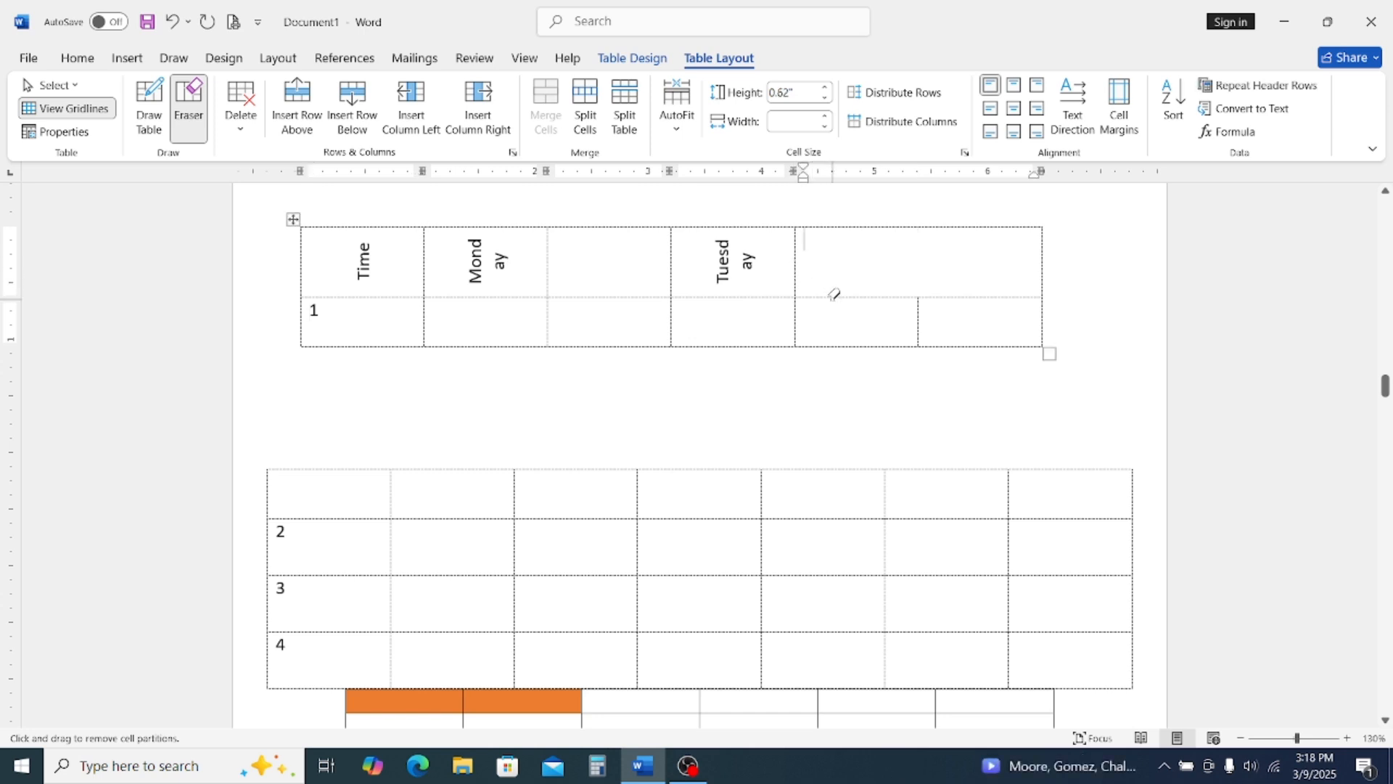
mouse_move(836, 293)
left_mouse_down()
mouse_move(949, 300)
mouse_move(929, 298)
left_mouse_up()
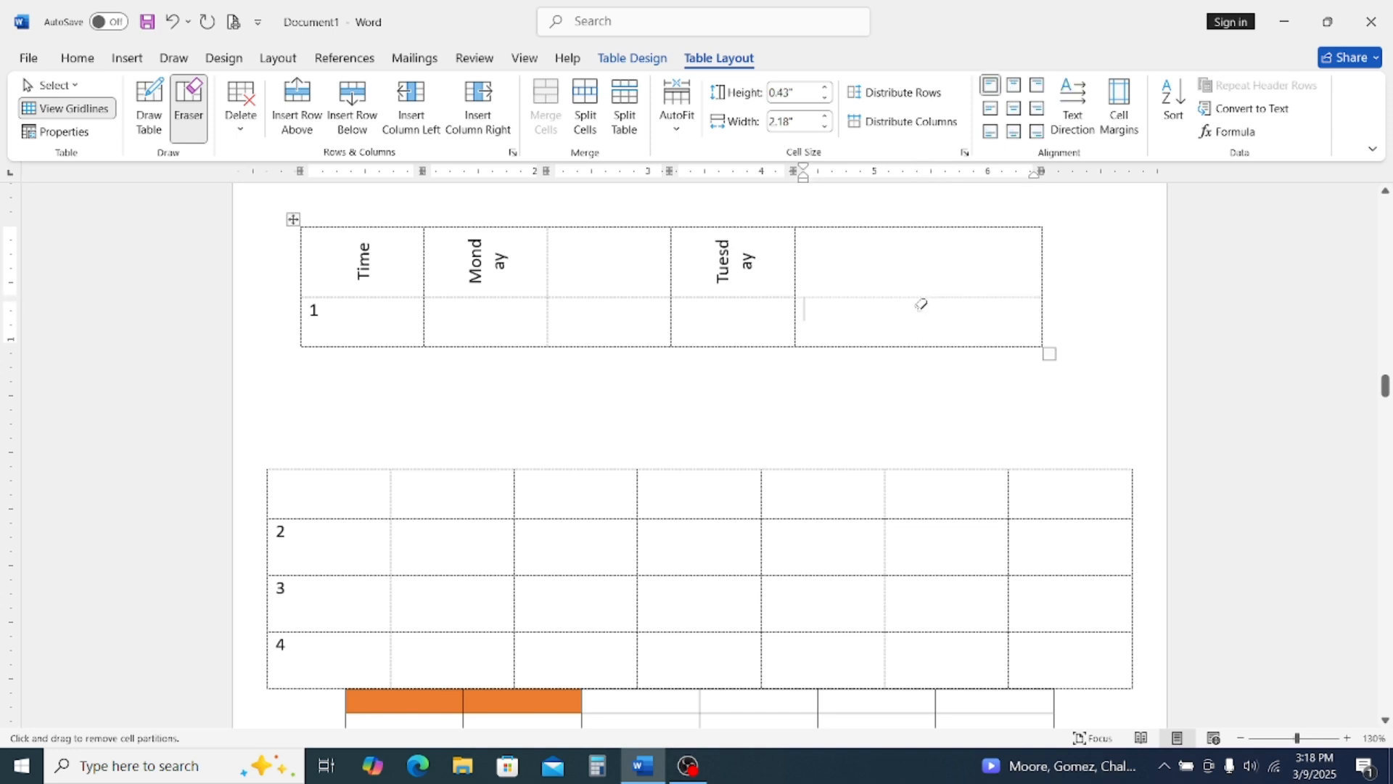
left_click(909, 294)
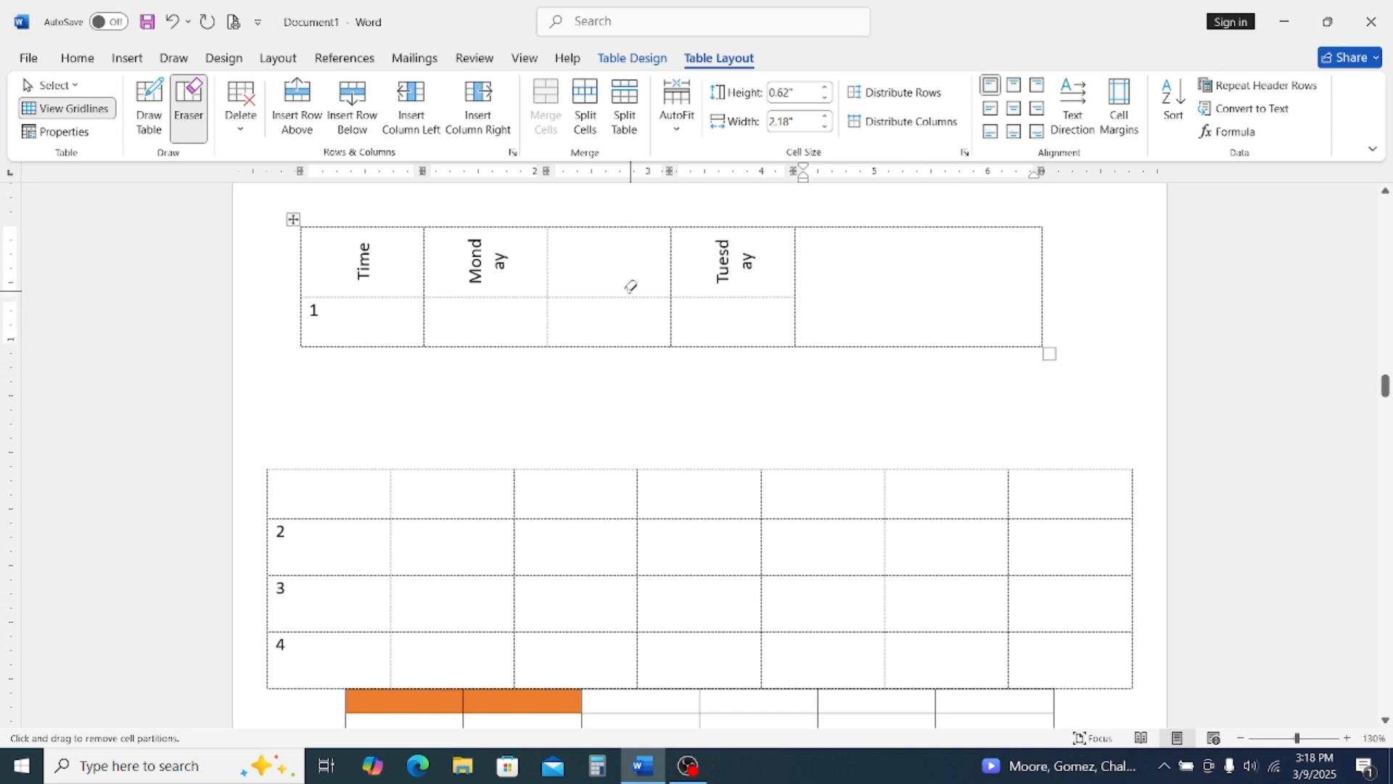
left_click(611, 294)
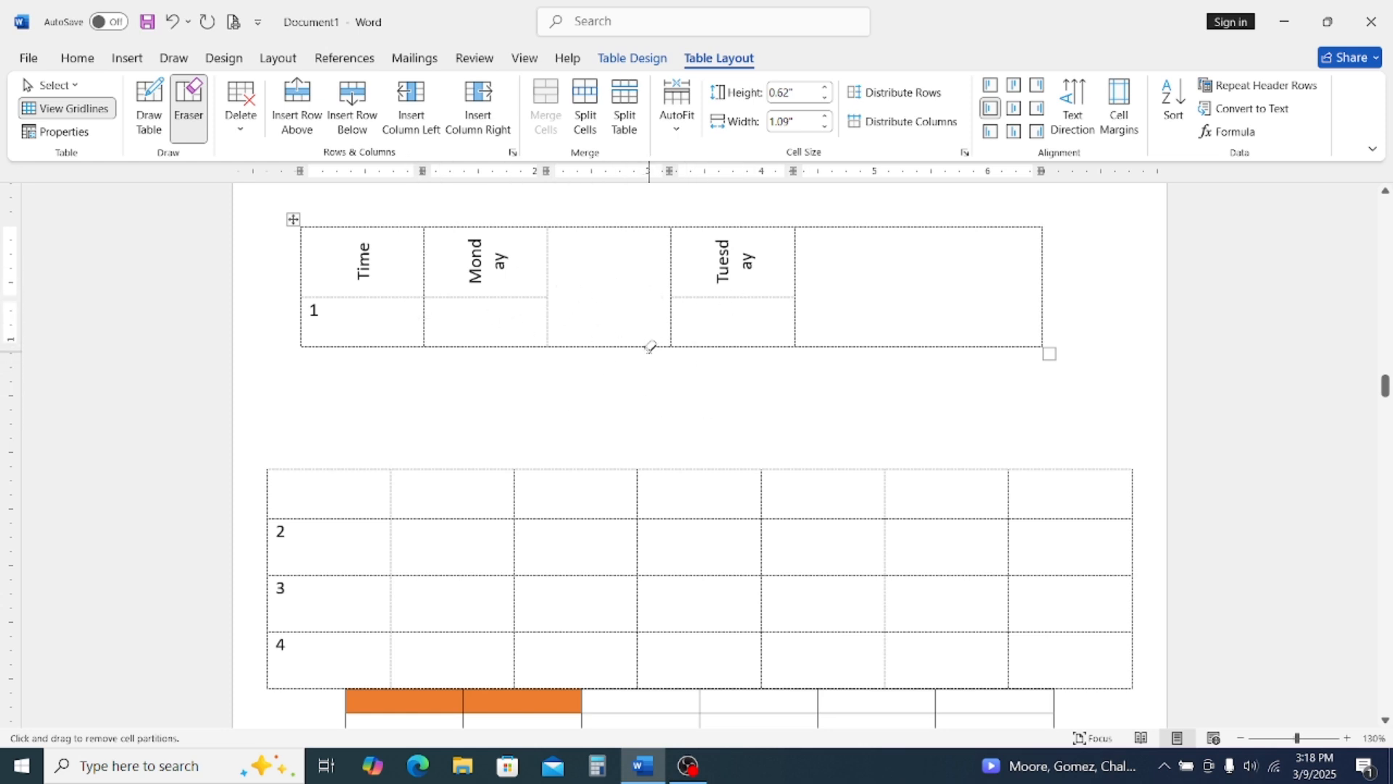
Draw five vertical borders through the large empty cell after "Tuesday" to divide it into narrow columns
left_click(149, 107)
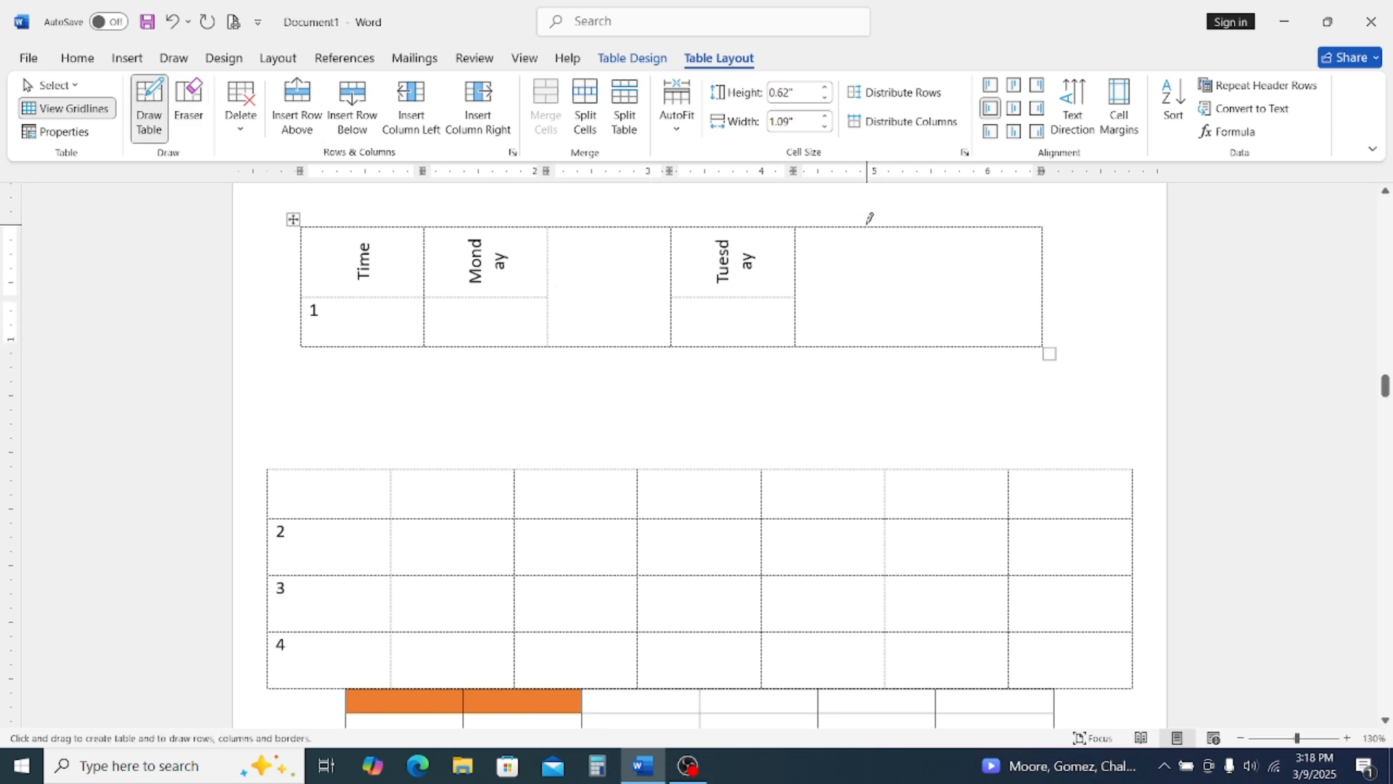
left_click_drag(866, 227, 865, 345)
left_click_drag(920, 222, 918, 345)
left_click_drag(947, 221, 948, 345)
left_click_drag(982, 222, 978, 345)
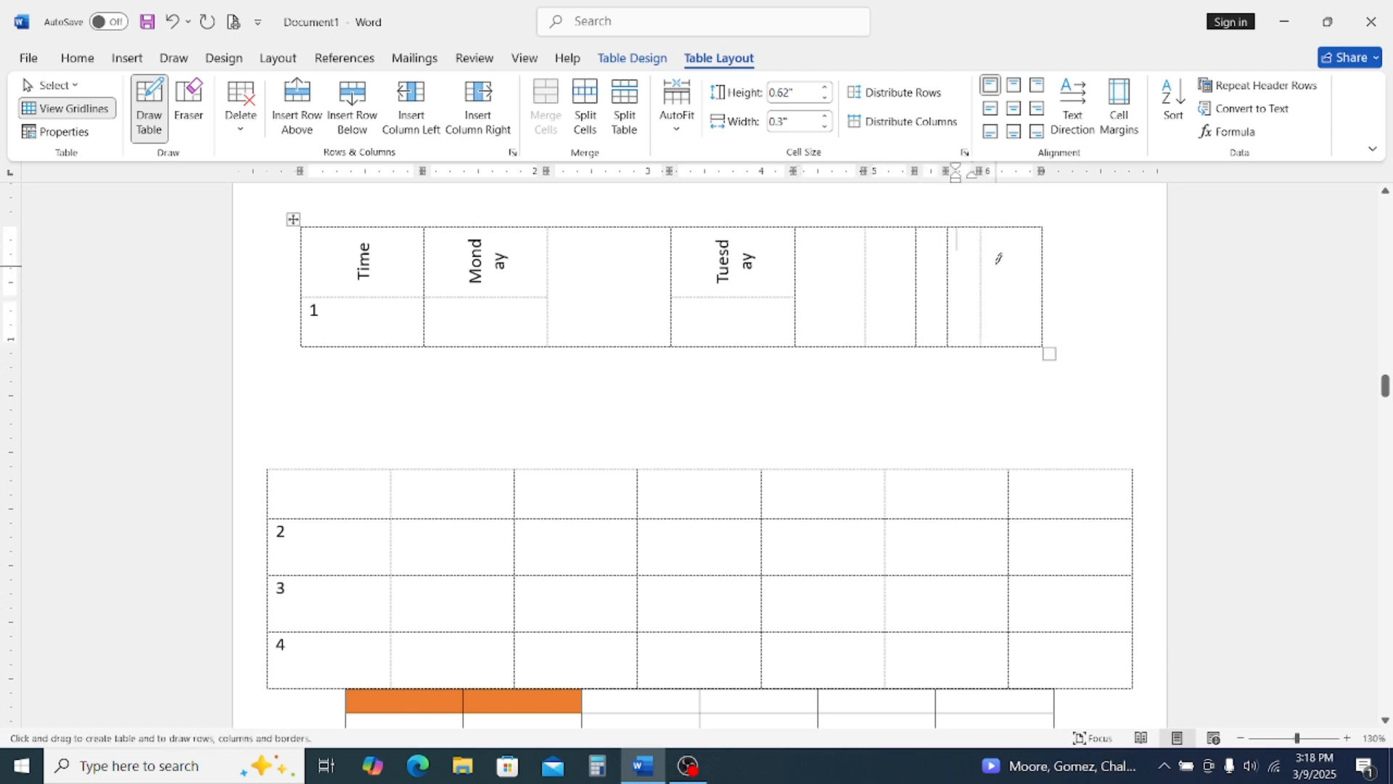
left_click_drag(1008, 223, 1005, 345)
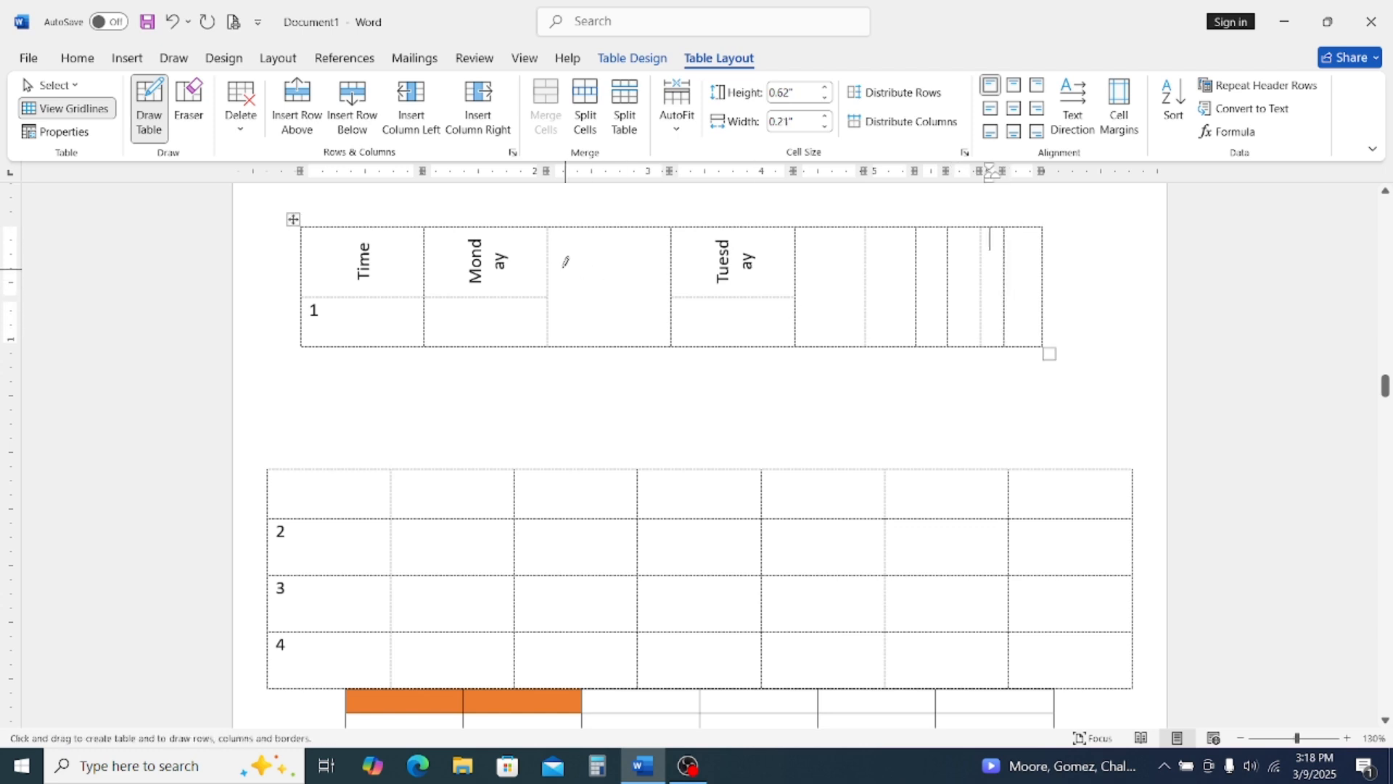
Draw a horizontal border from the column after "Monday" to the table's end, more row borders in that column, and a vertical border below "Monday"
left_click_drag(553, 252, 656, 260)
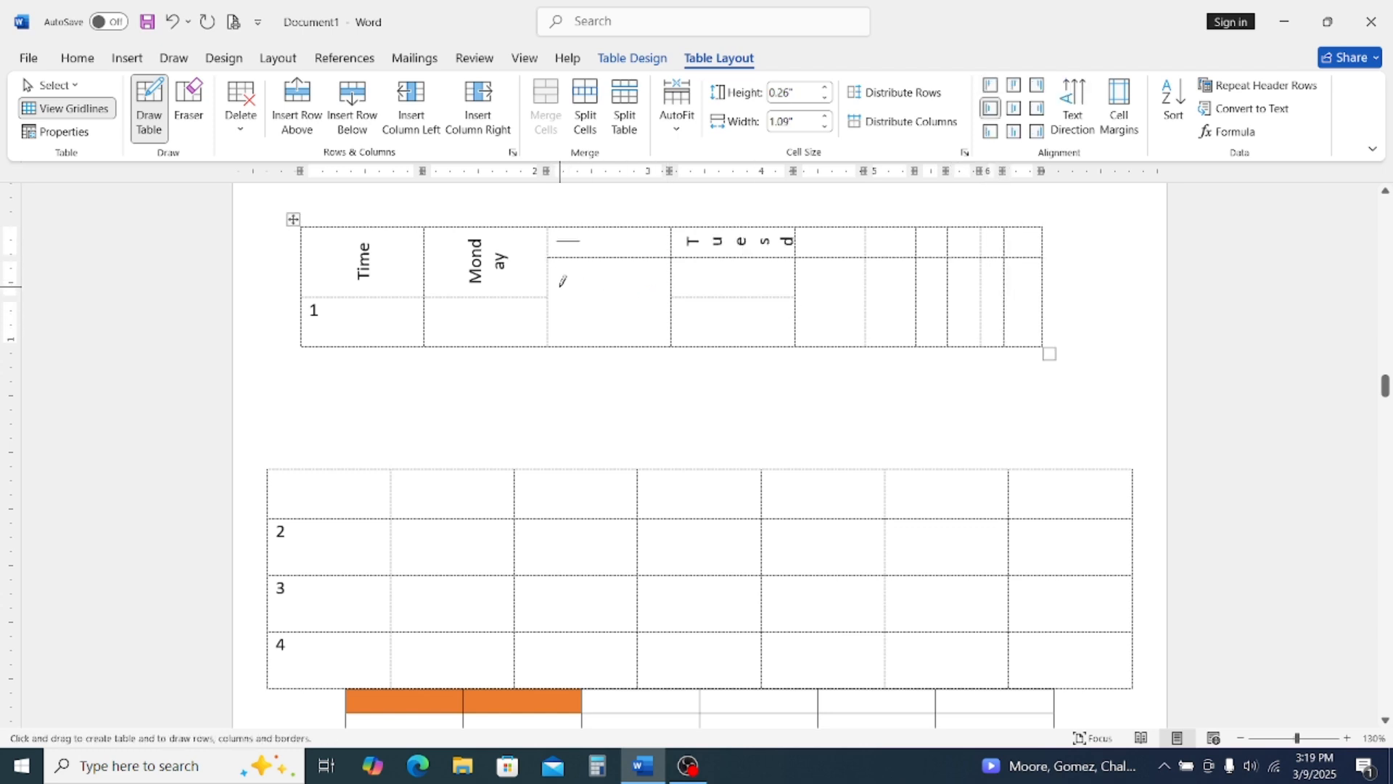
mouse_move(571, 283)
left_mouse_down()
mouse_move(644, 282)
mouse_move(587, 318)
mouse_move(553, 314)
mouse_move(643, 317)
mouse_move(635, 324)
left_mouse_up()
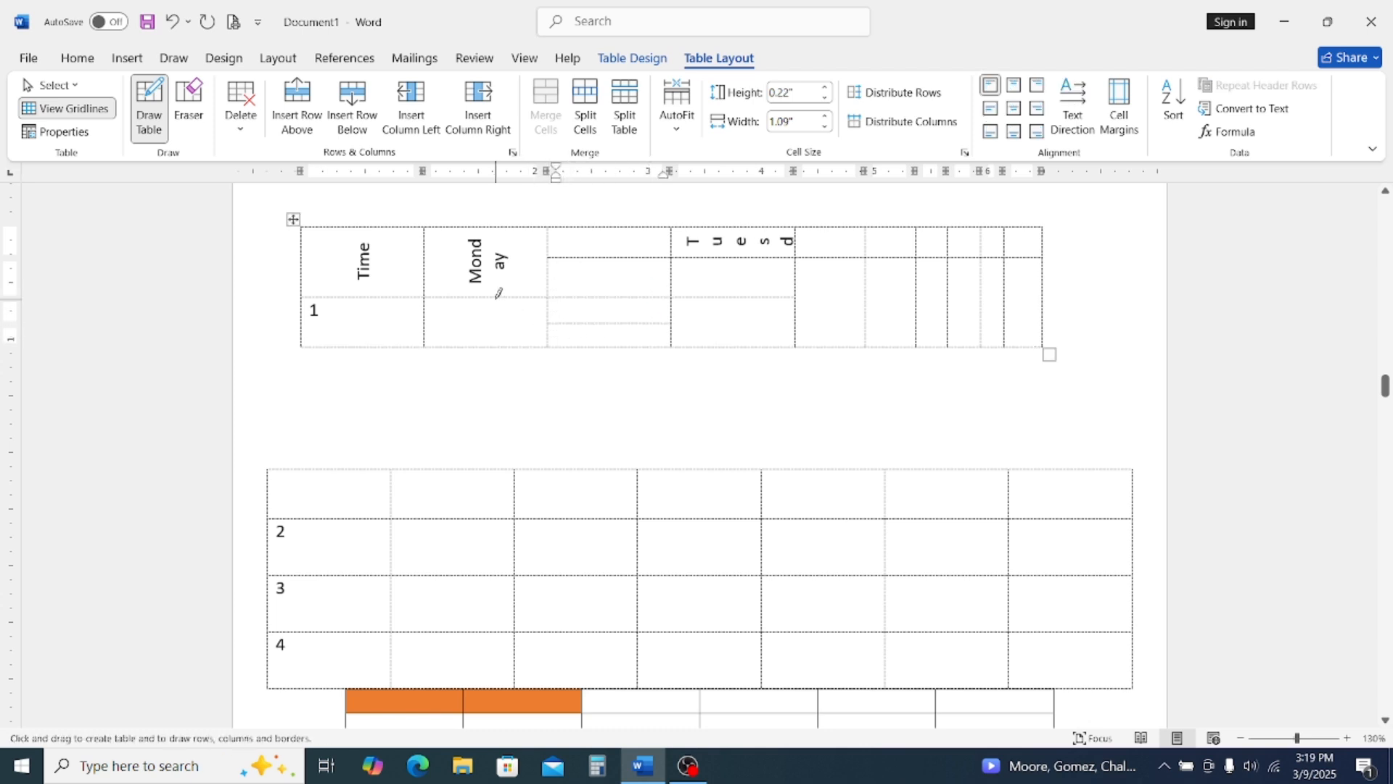
left_click_drag(499, 294, 497, 347)
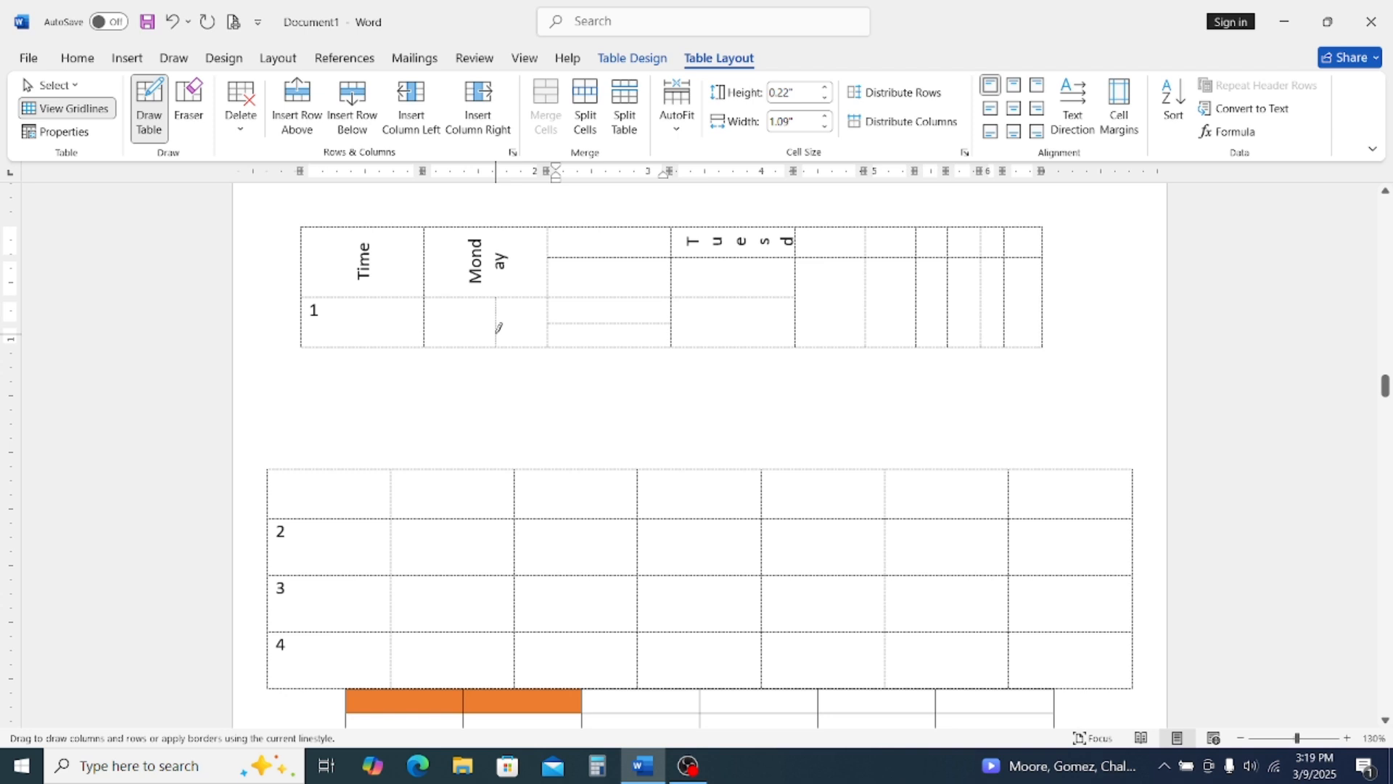
Stop drawing borders, clear all the text from the upper table while keeping its cells, and undo the clearing
left_click(149, 99)
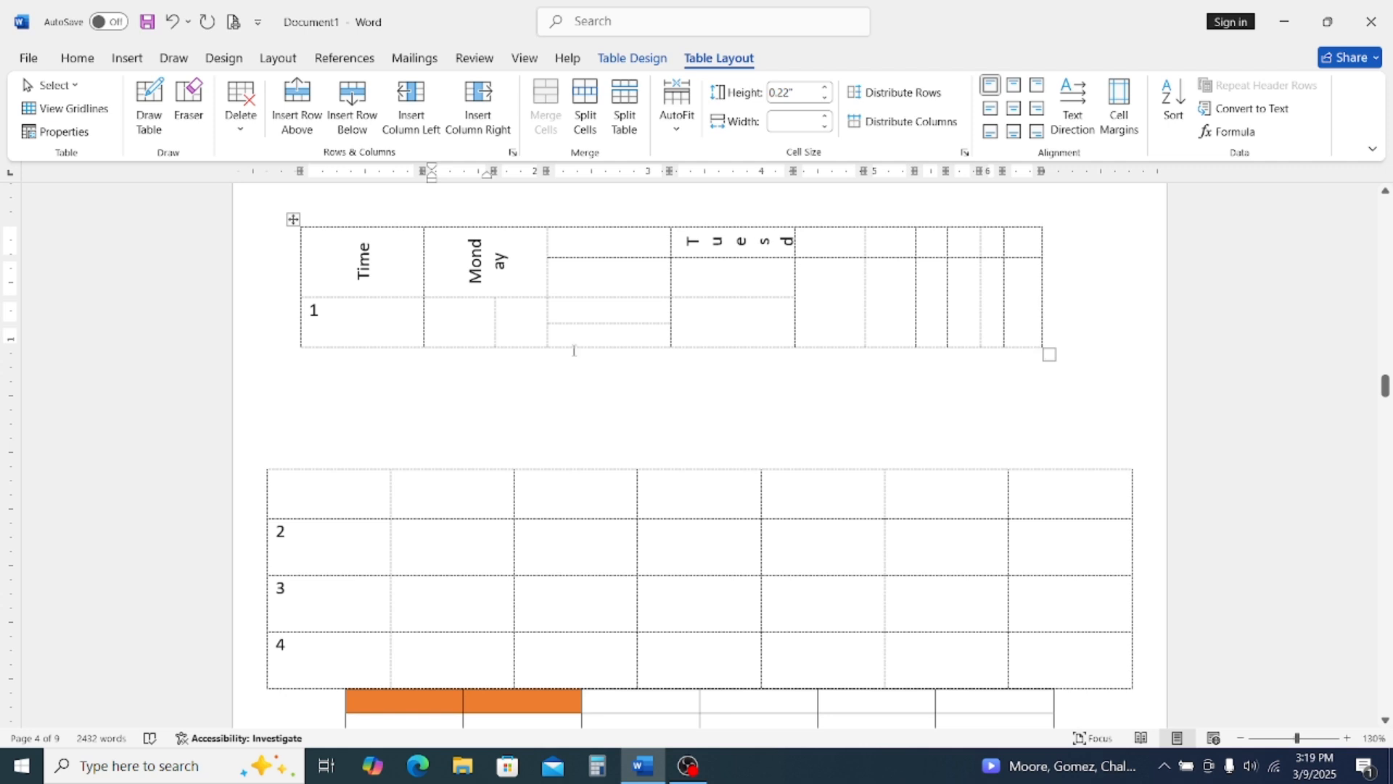
scroll(706, 396, "down", 3)
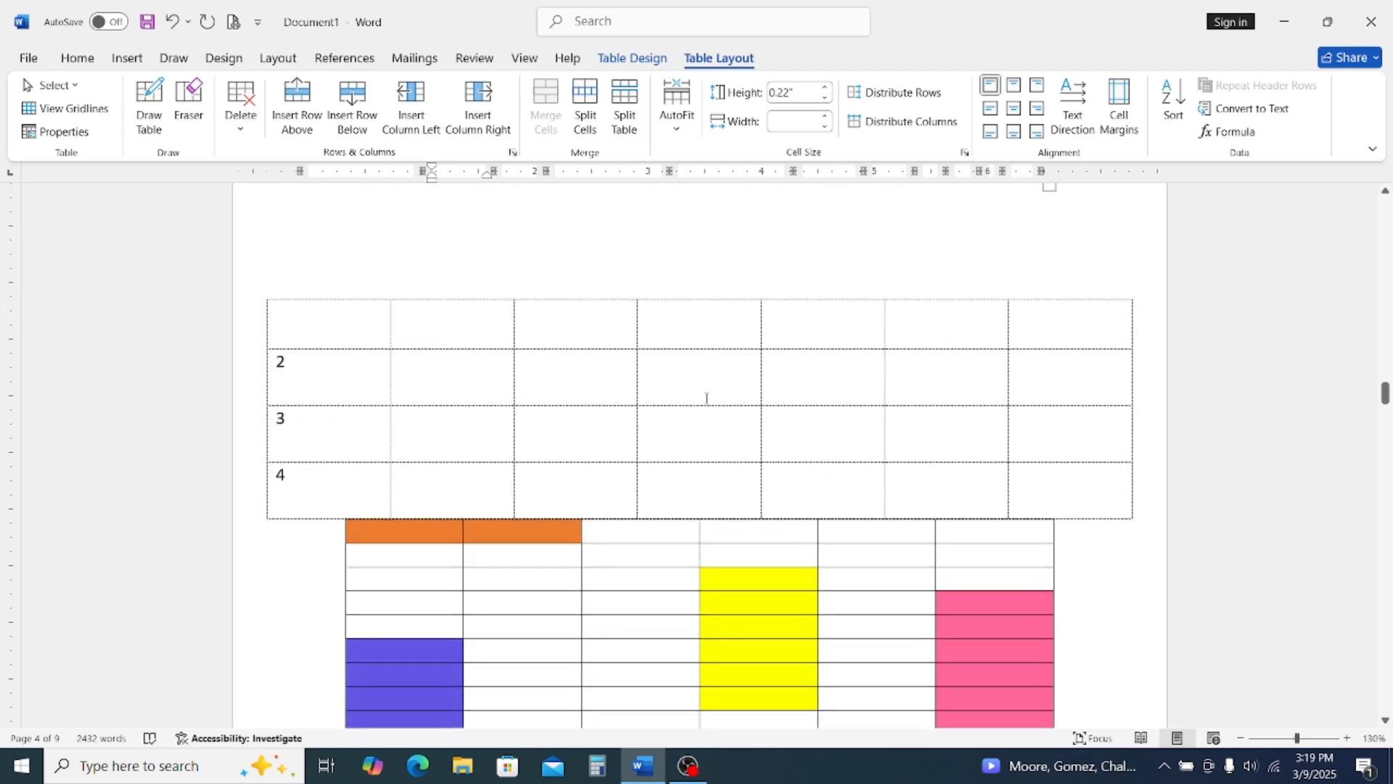
scroll(706, 397, "up", 4)
scroll(706, 397, "up", 1)
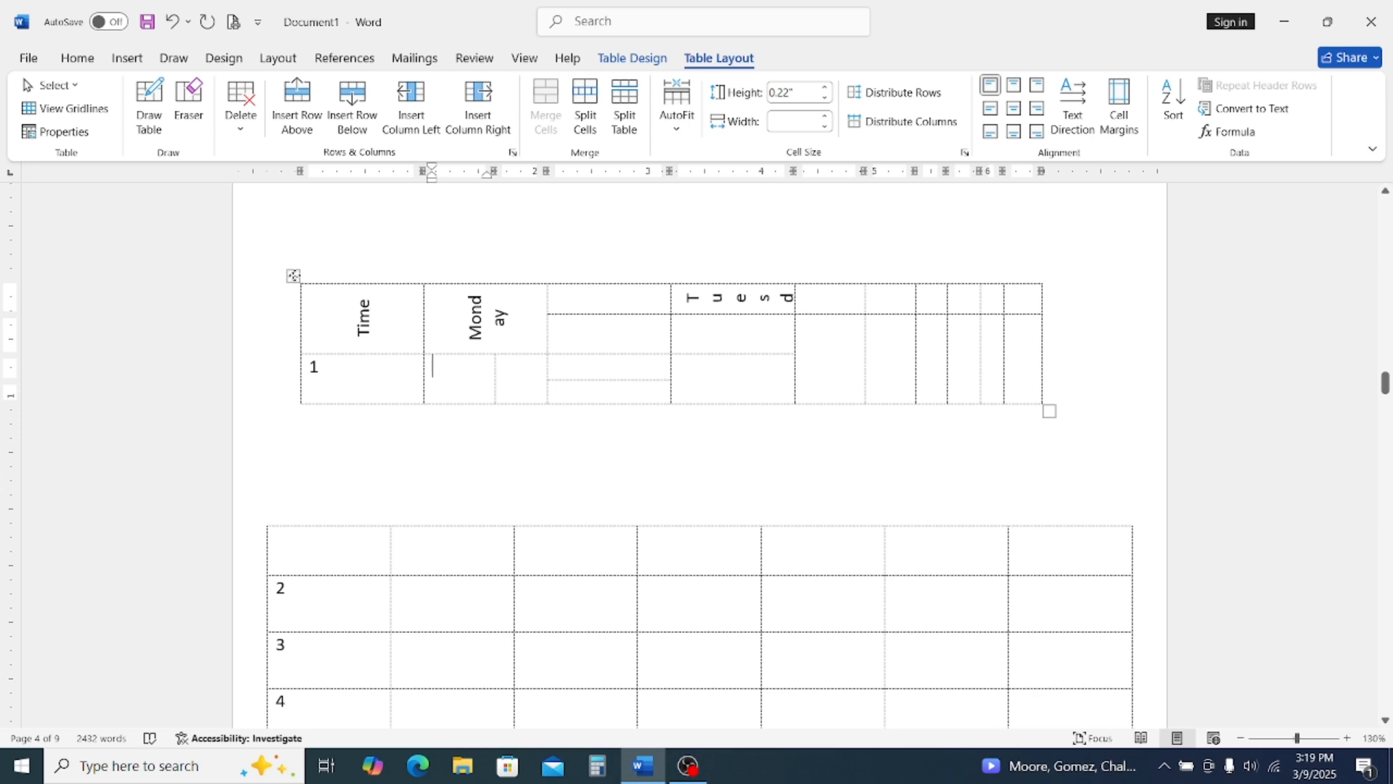
left_click(294, 276)
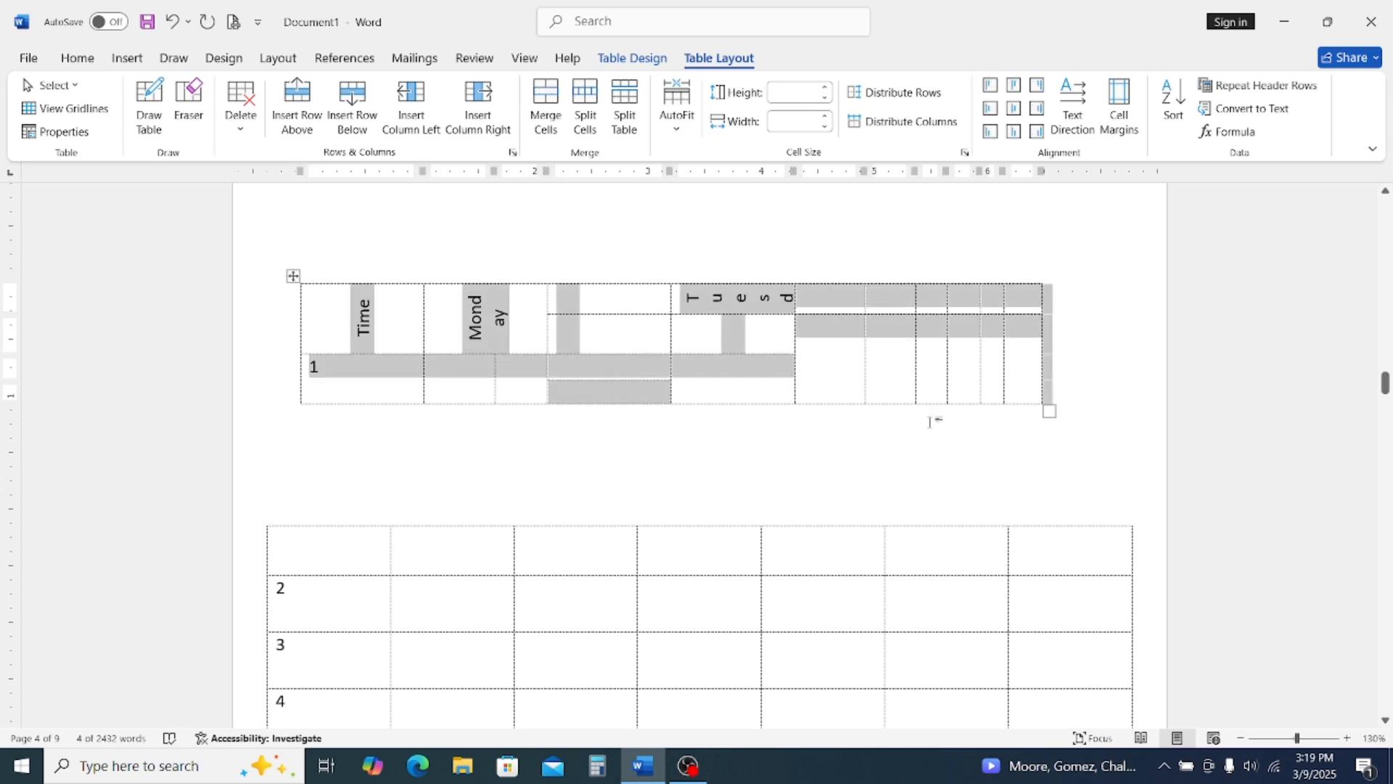
key("Delete")
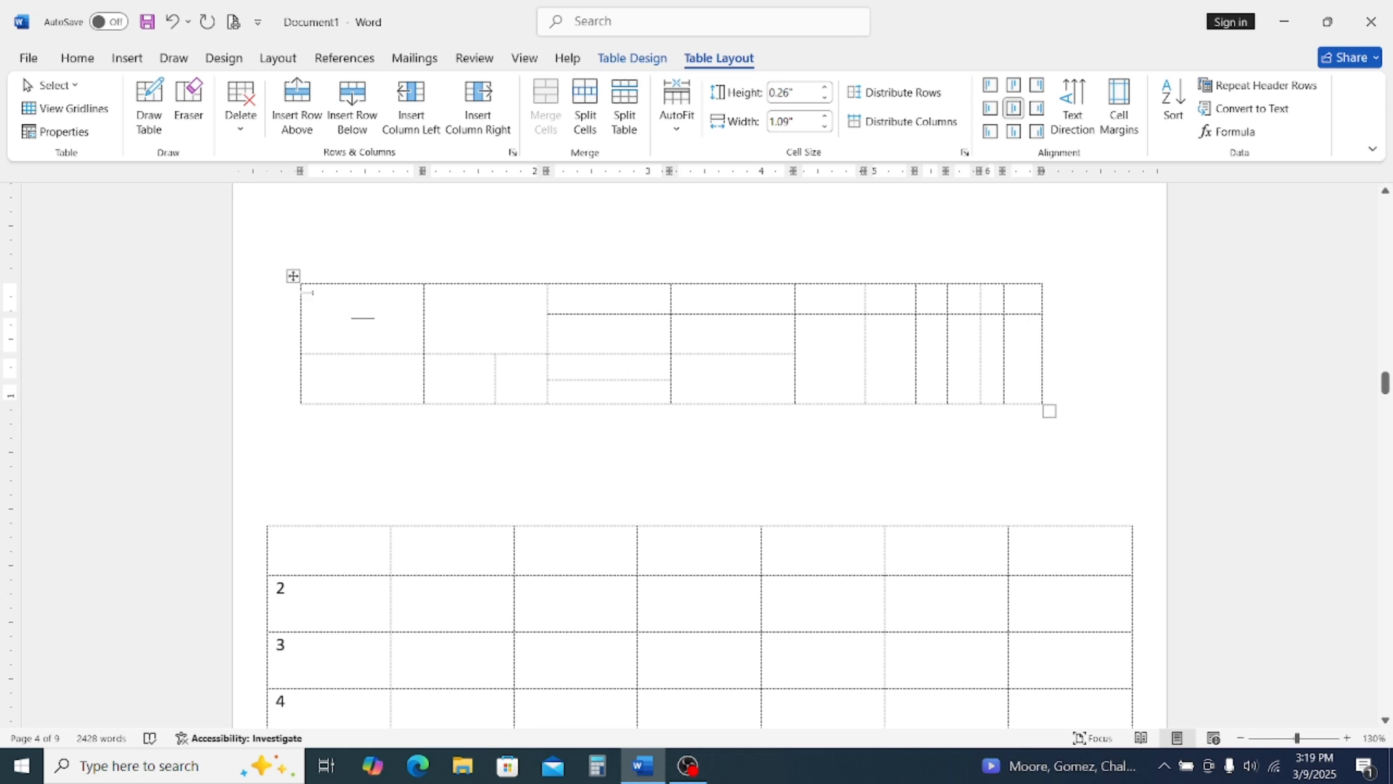
key("ctrl+z")
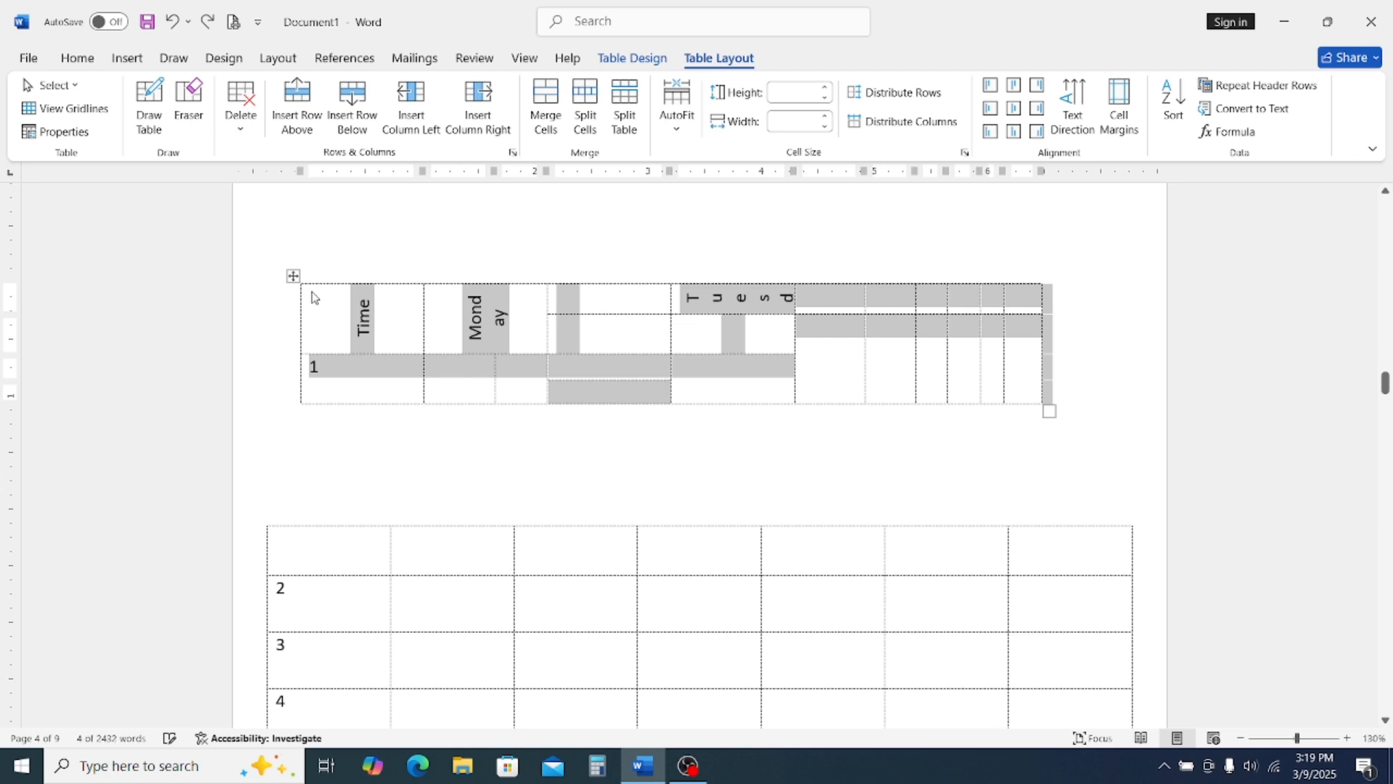
Delete the entire upper table with the Delete Table command and undo the deletion
left_click(293, 275)
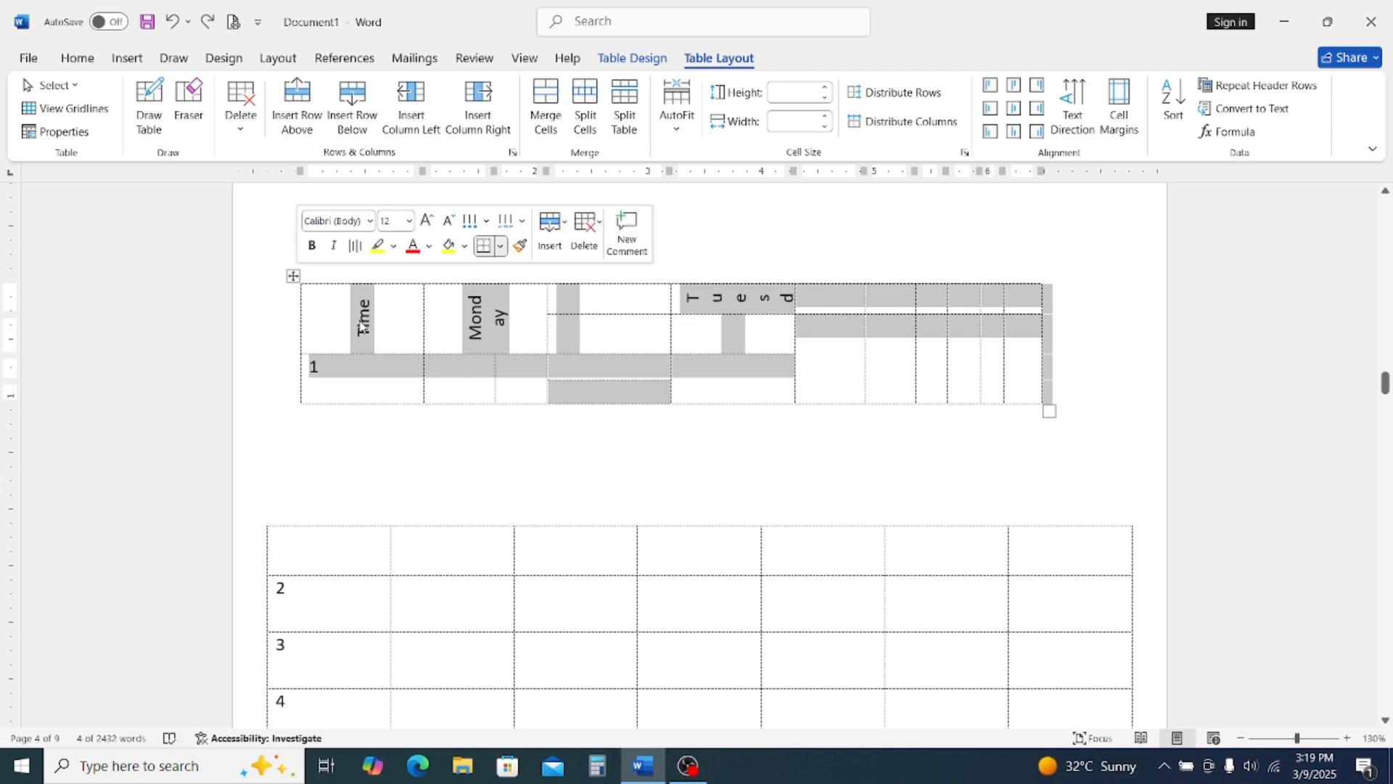
left_click(240, 108)
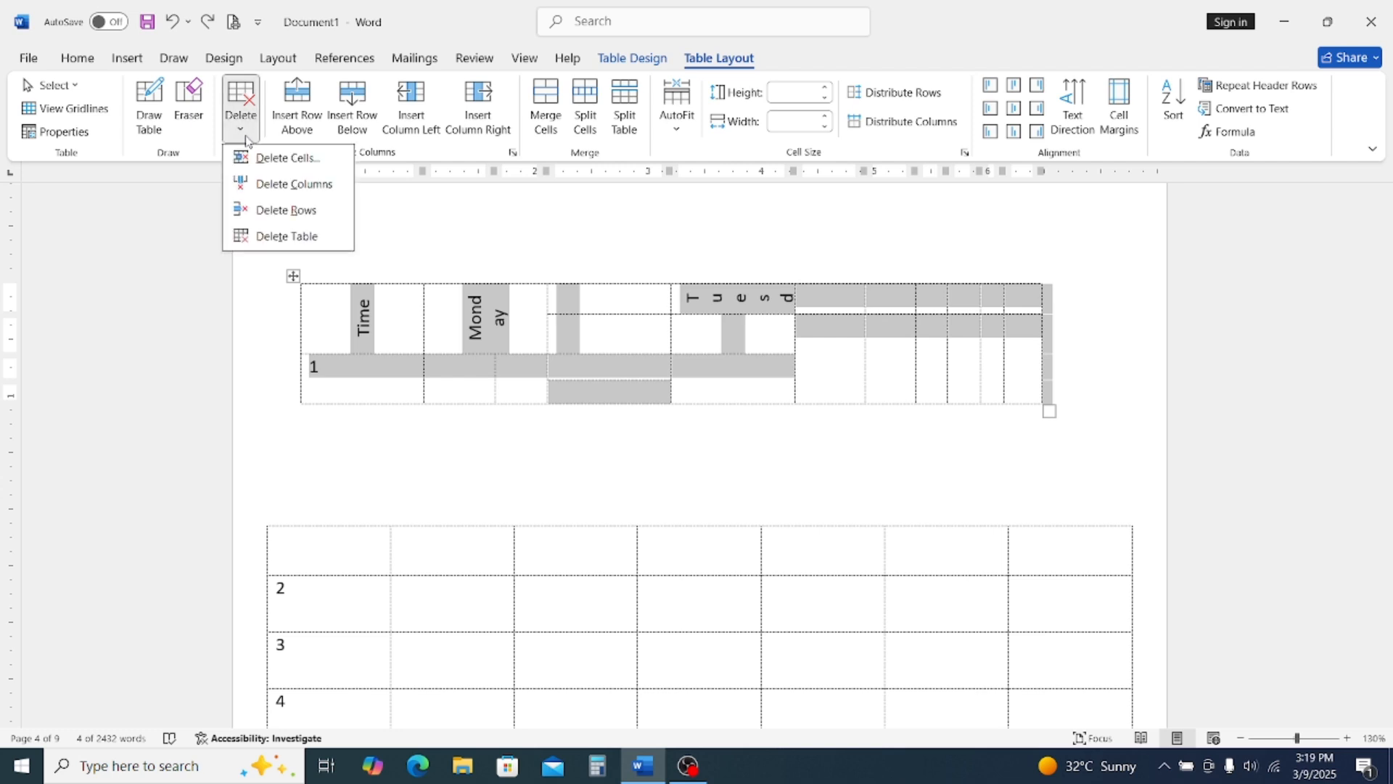
left_click(276, 237)
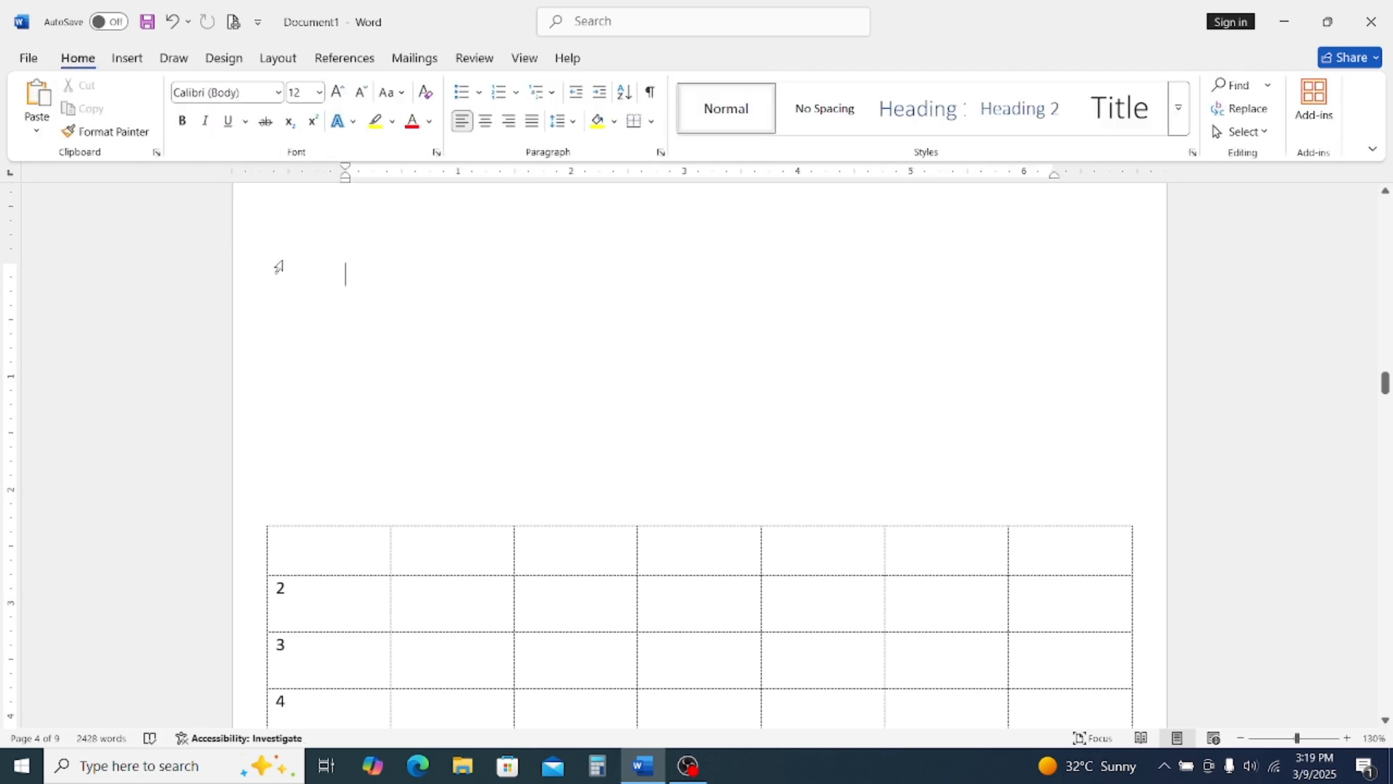
key("ctrl+z")
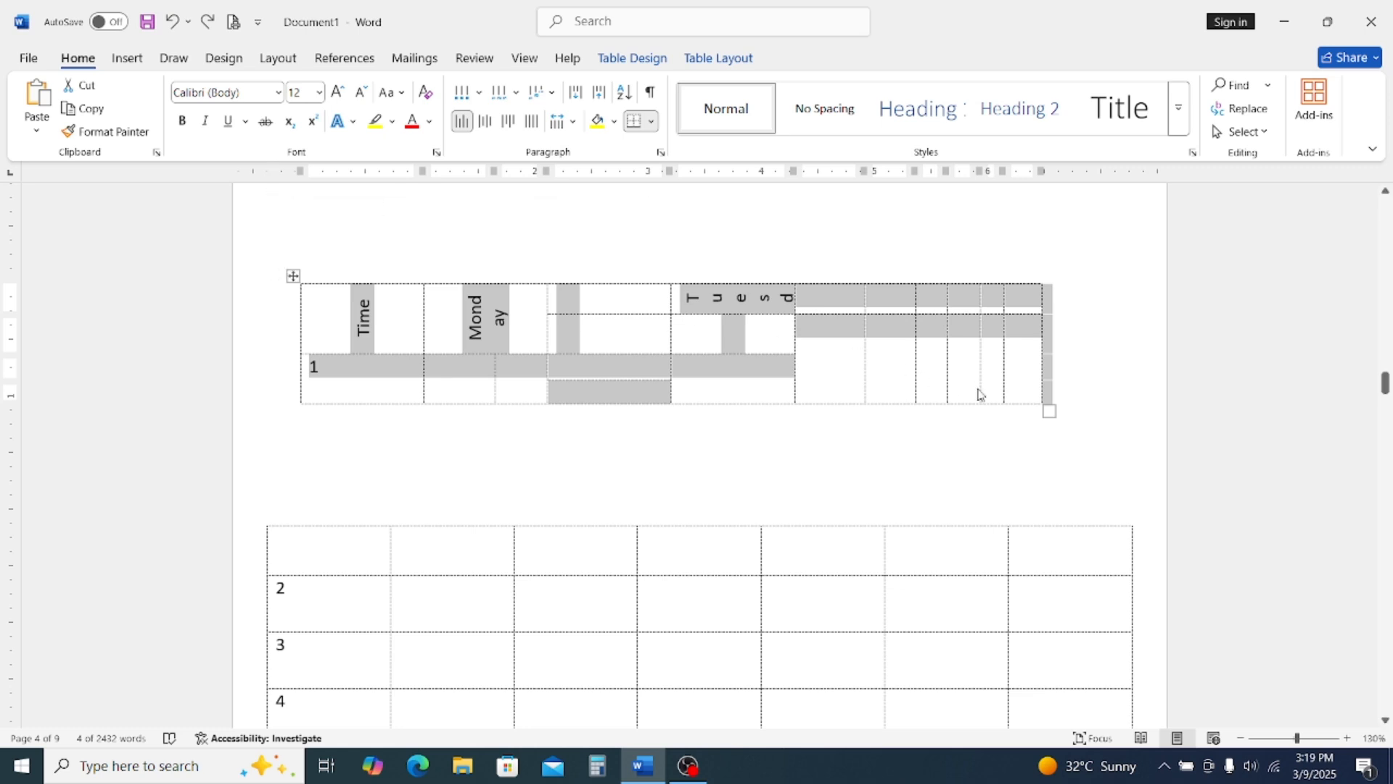
Delete the selected upper table and the whole table below it with rows numbered 2 to 4
key("BackSpace")
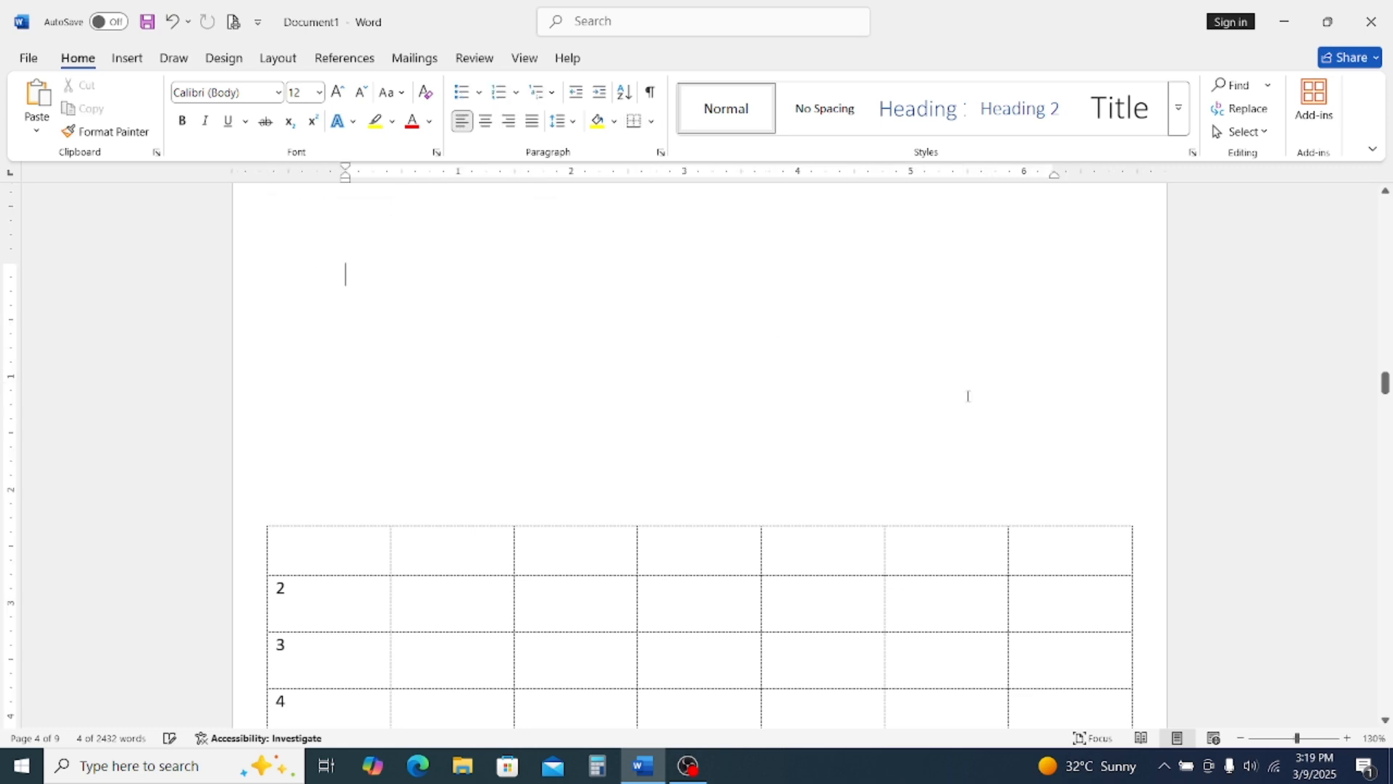
scroll(525, 436, "down", 2)
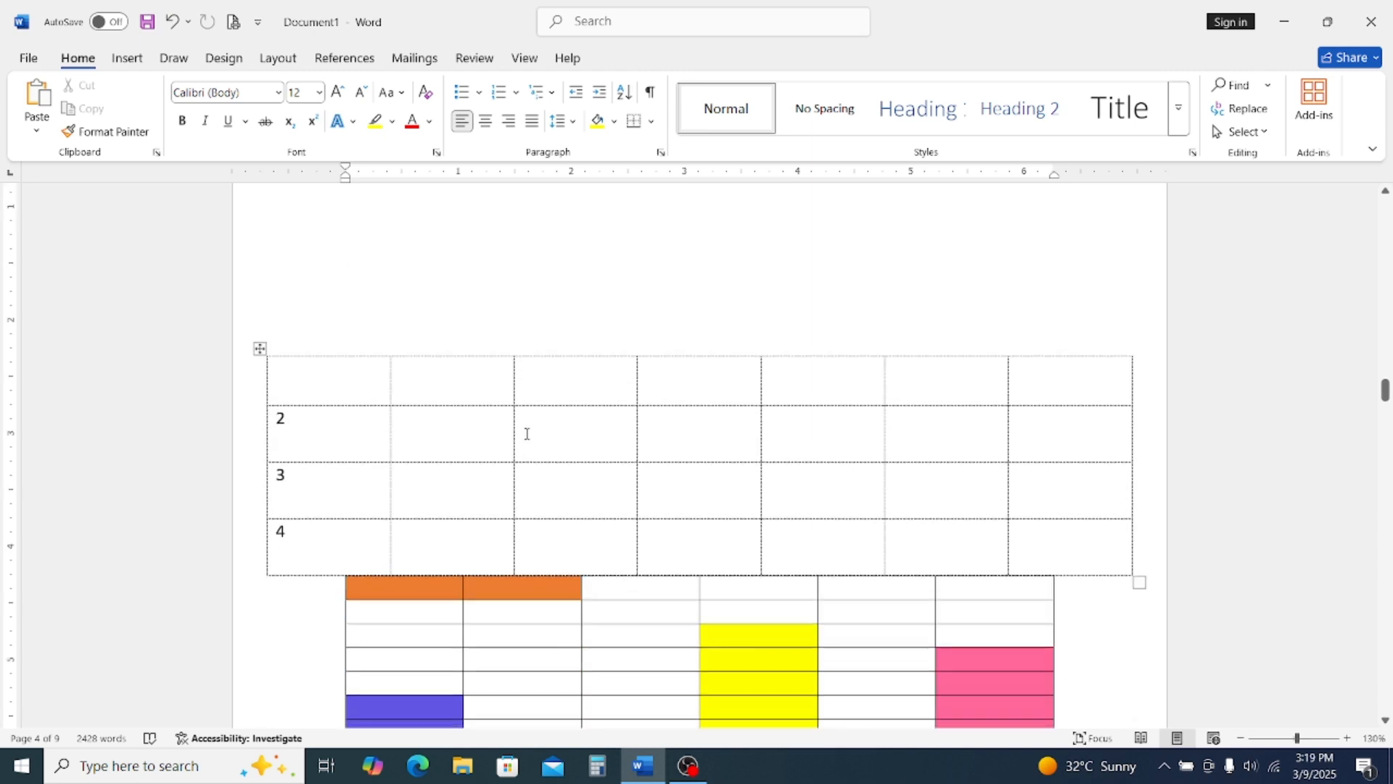
left_click(259, 349)
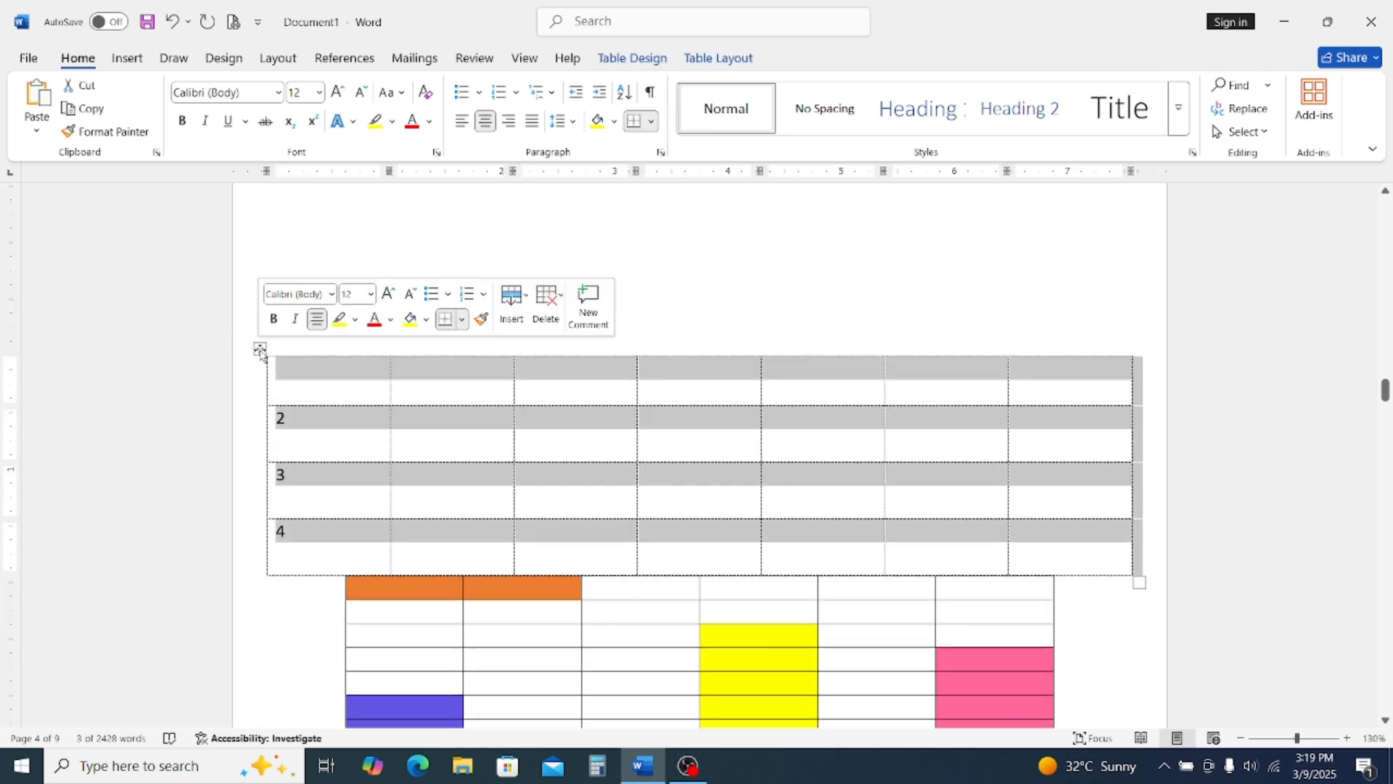
key("BackSpace")
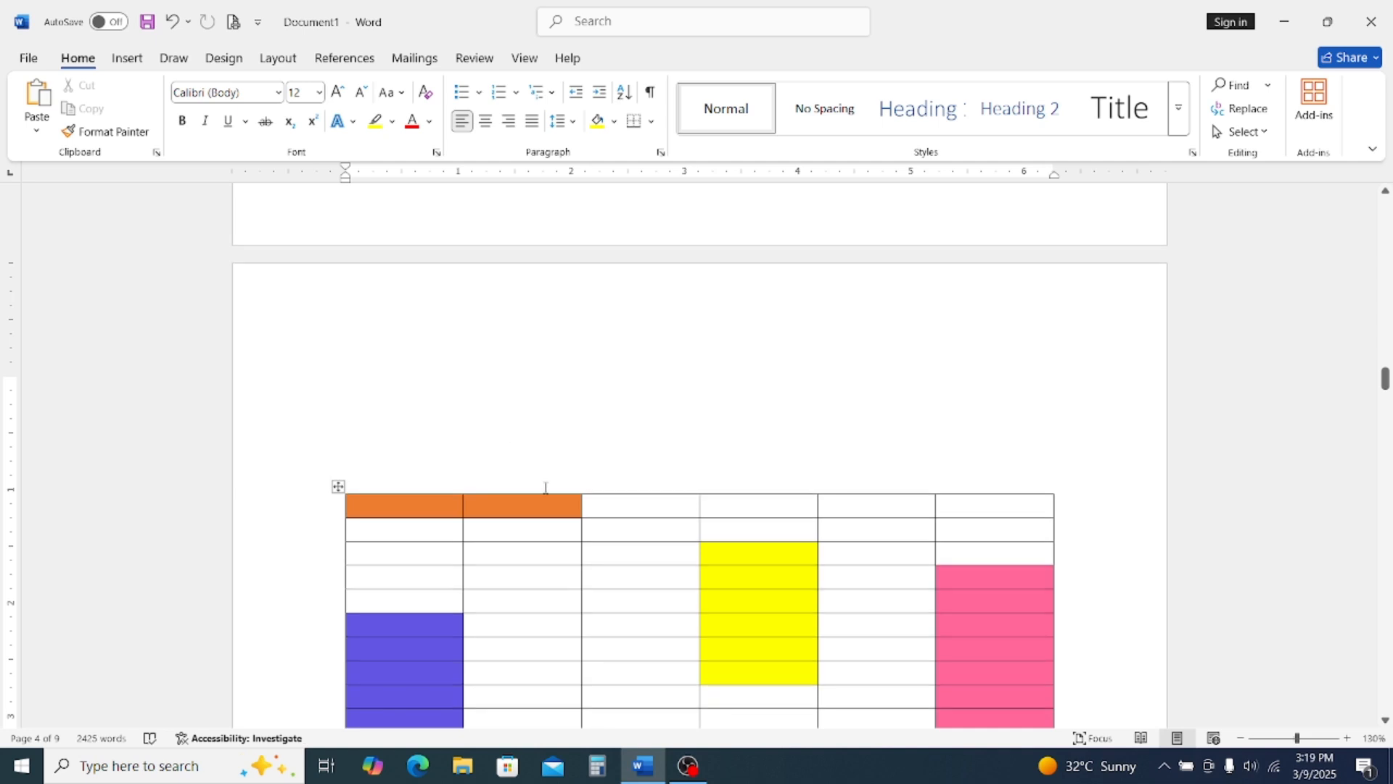
left_click(551, 529)
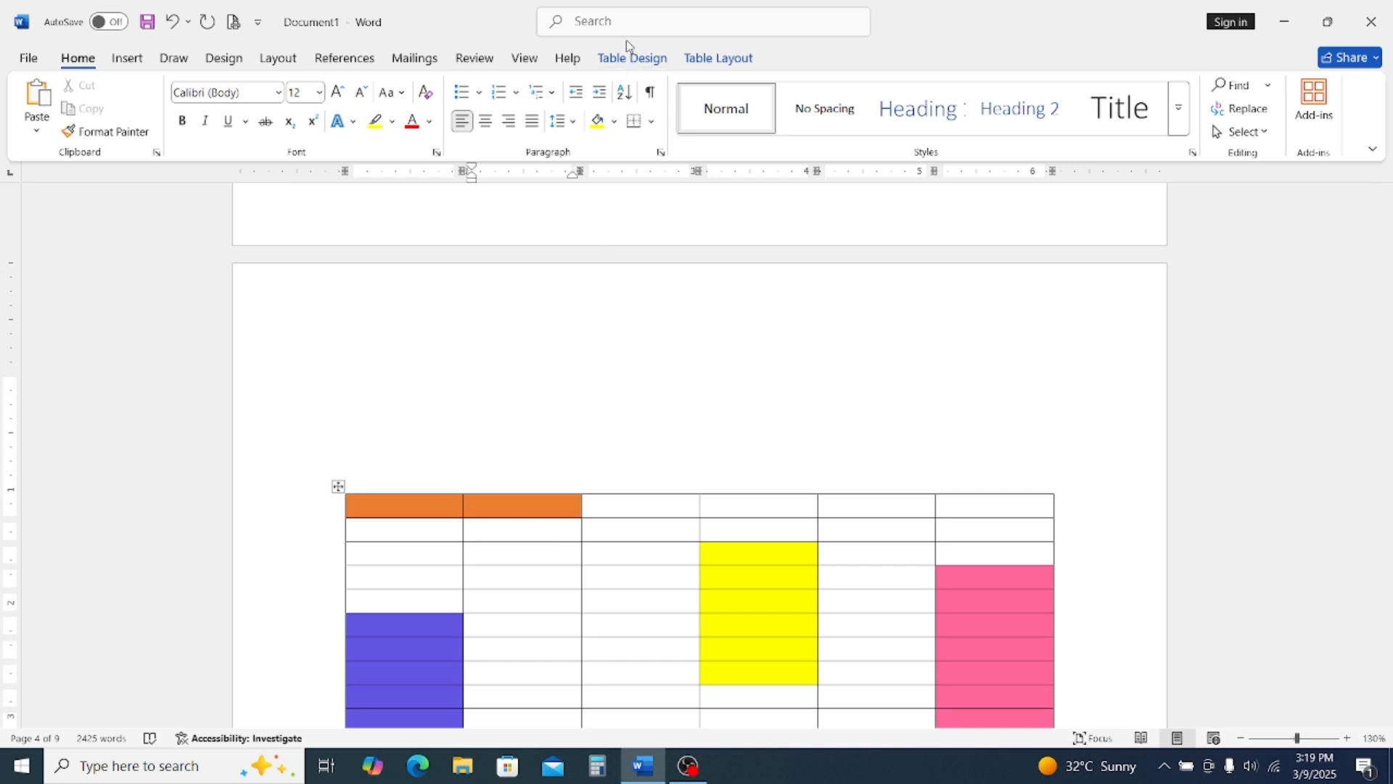
left_click(633, 59)
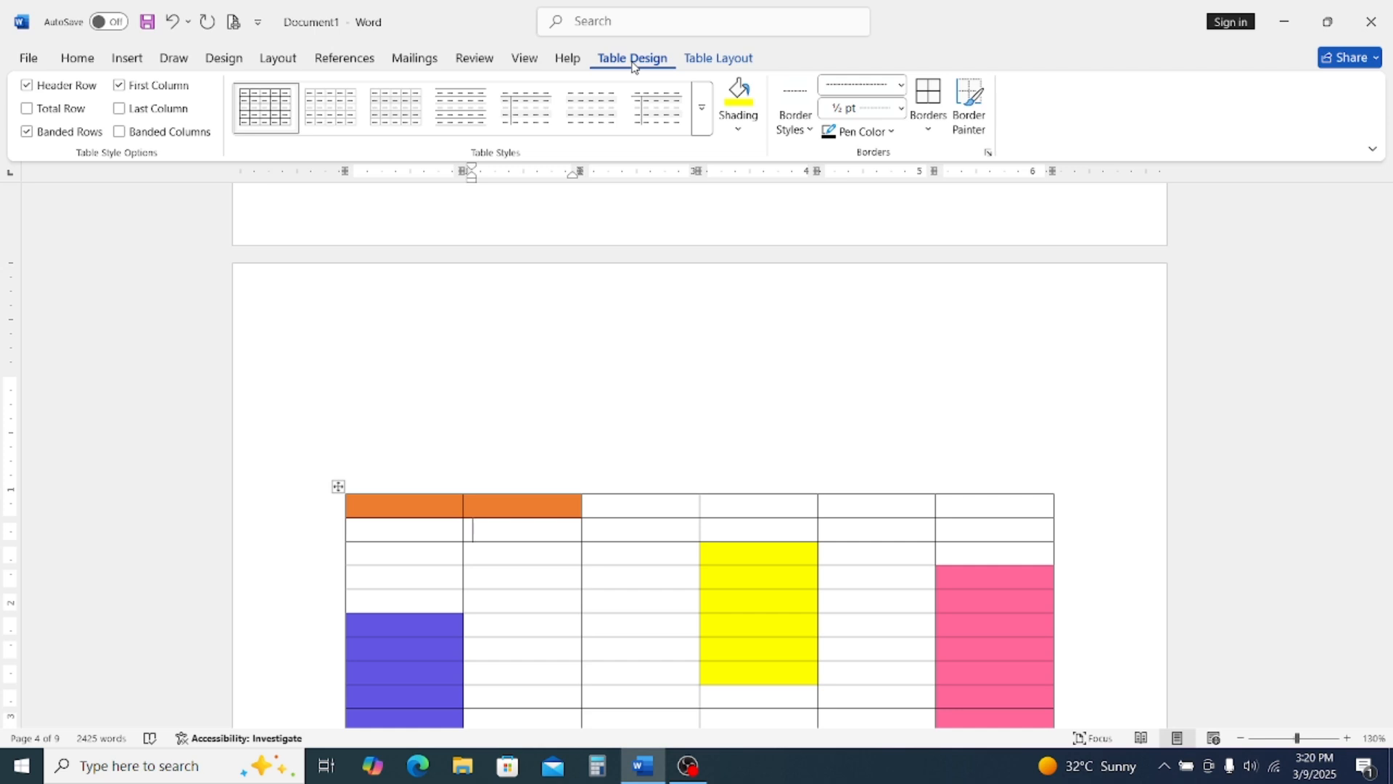
left_click(605, 550)
left_click(735, 64)
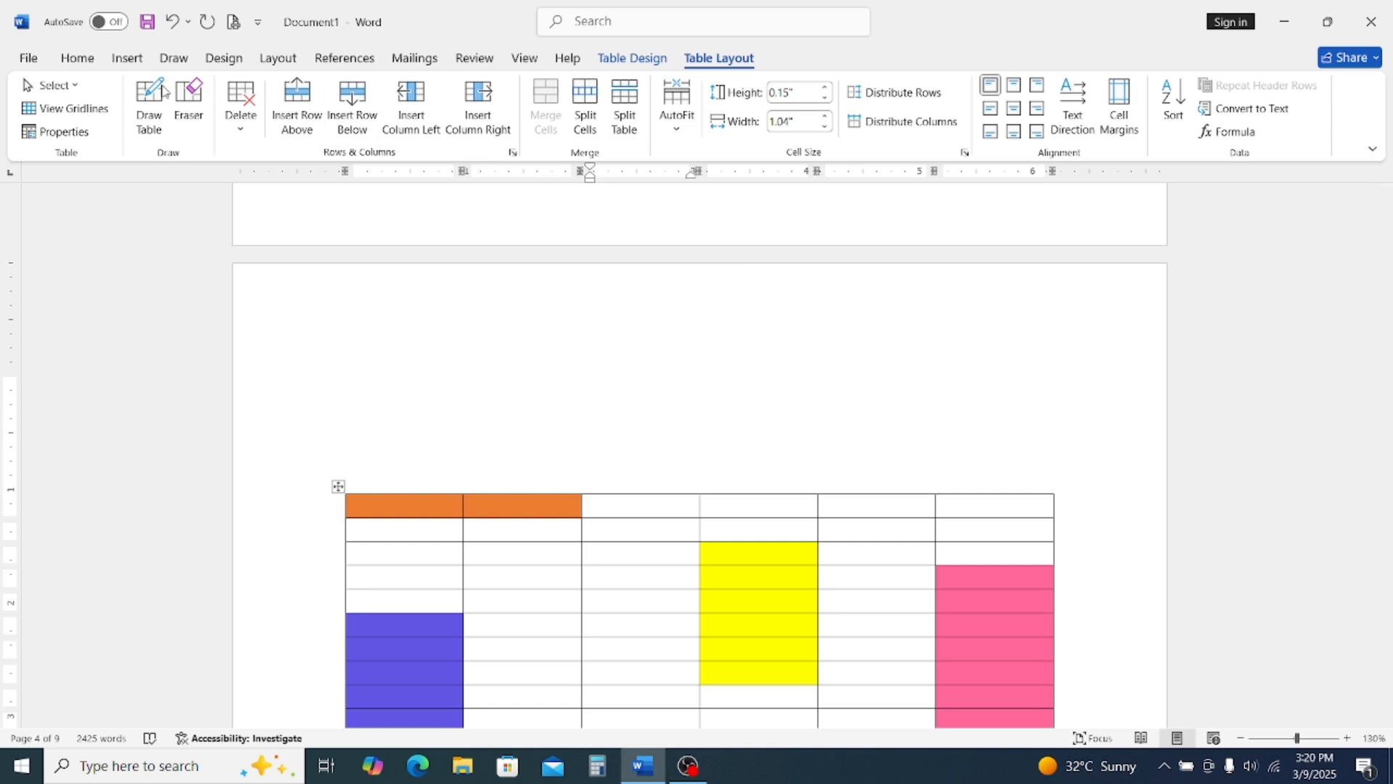
left_click(128, 58)
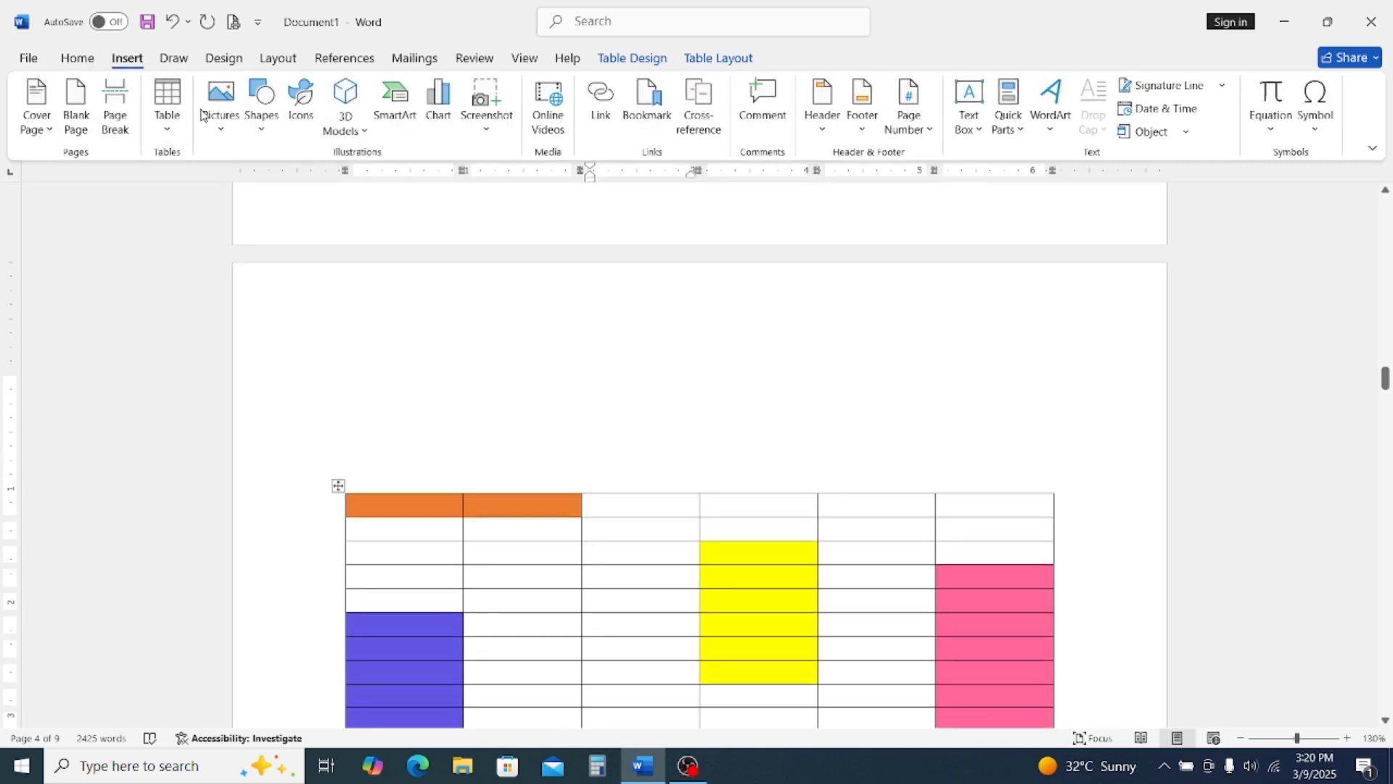